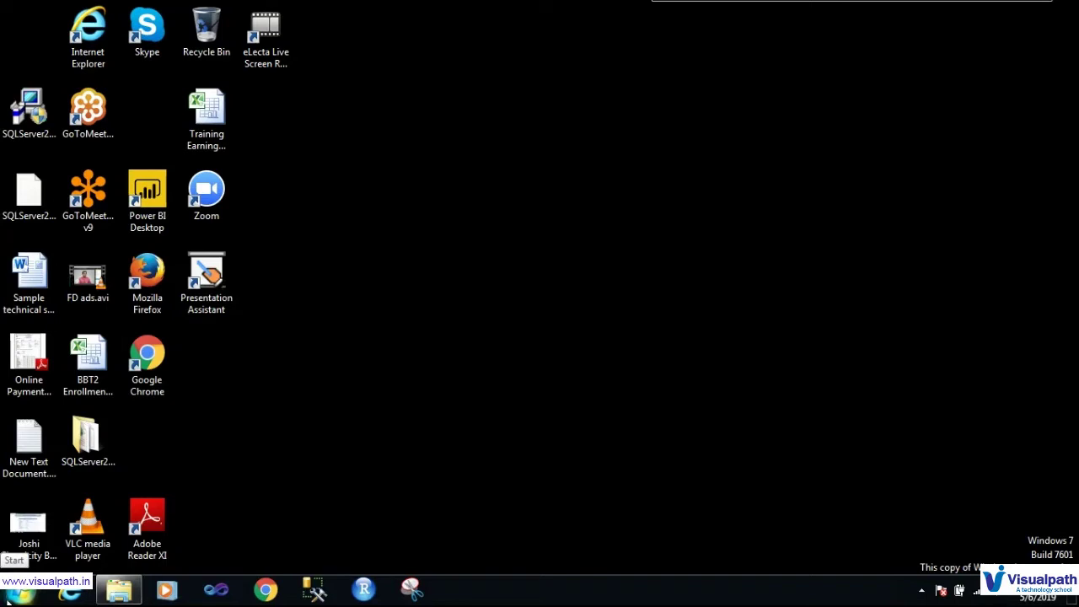
Open Microsoft Excel 2010 and dismiss the activation wizard
click(19, 593)
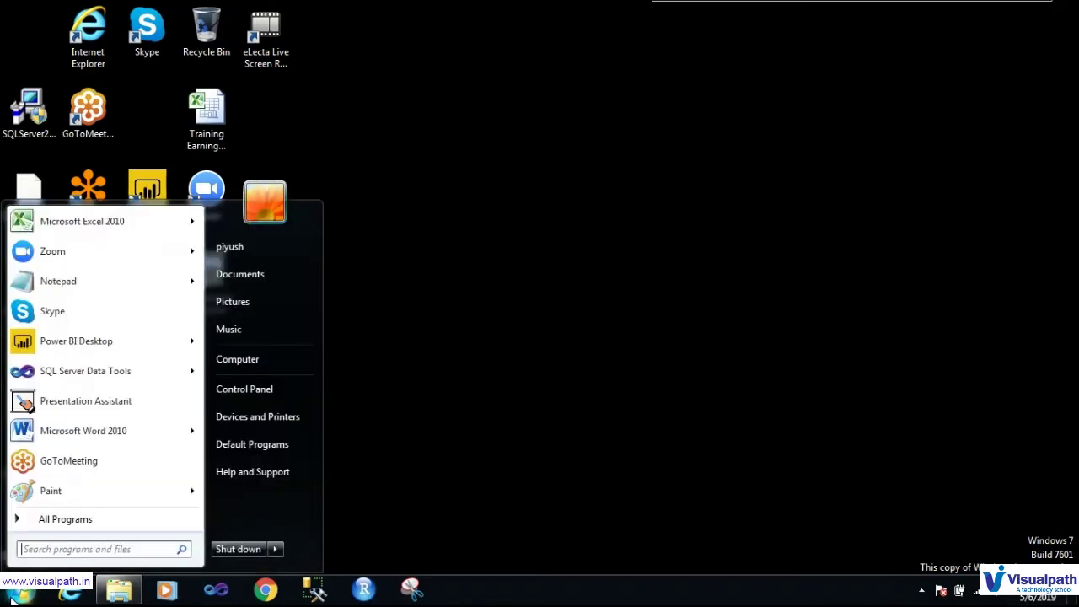
click(138, 221)
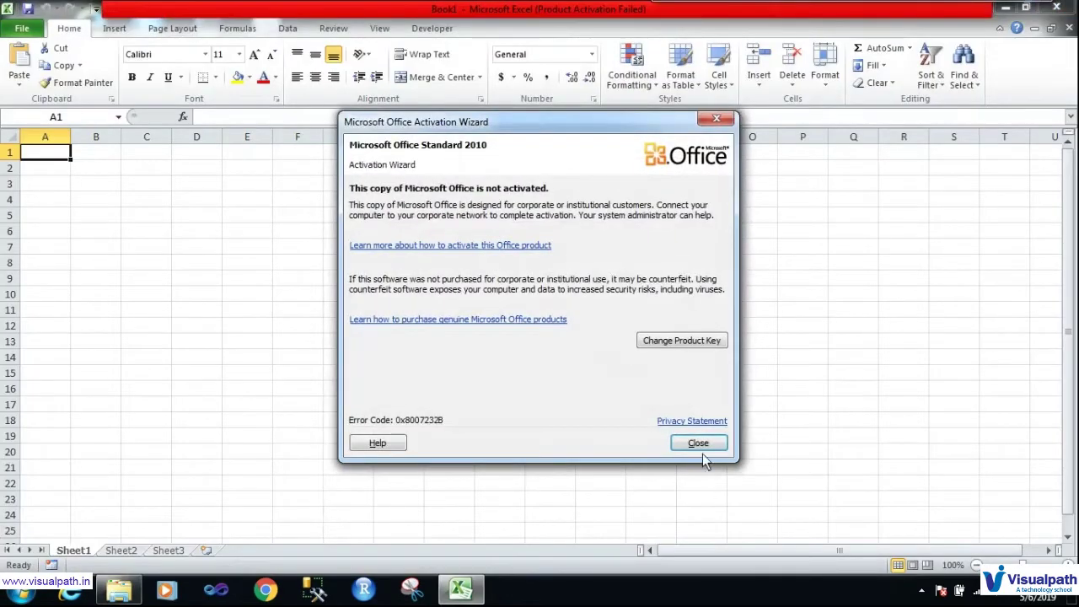
click(697, 444)
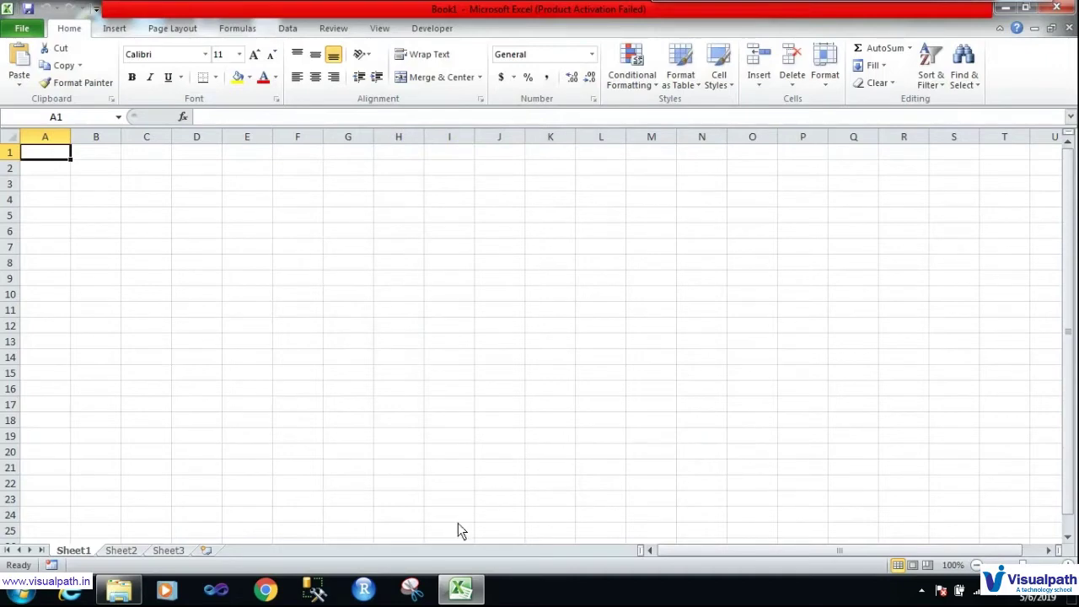
click(922, 590)
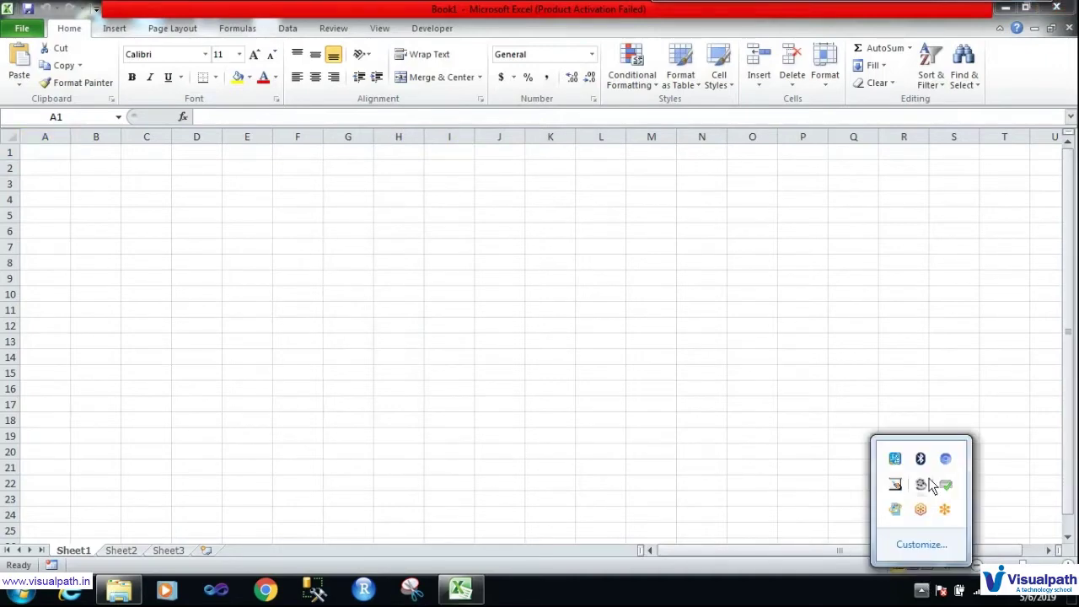
click(923, 483)
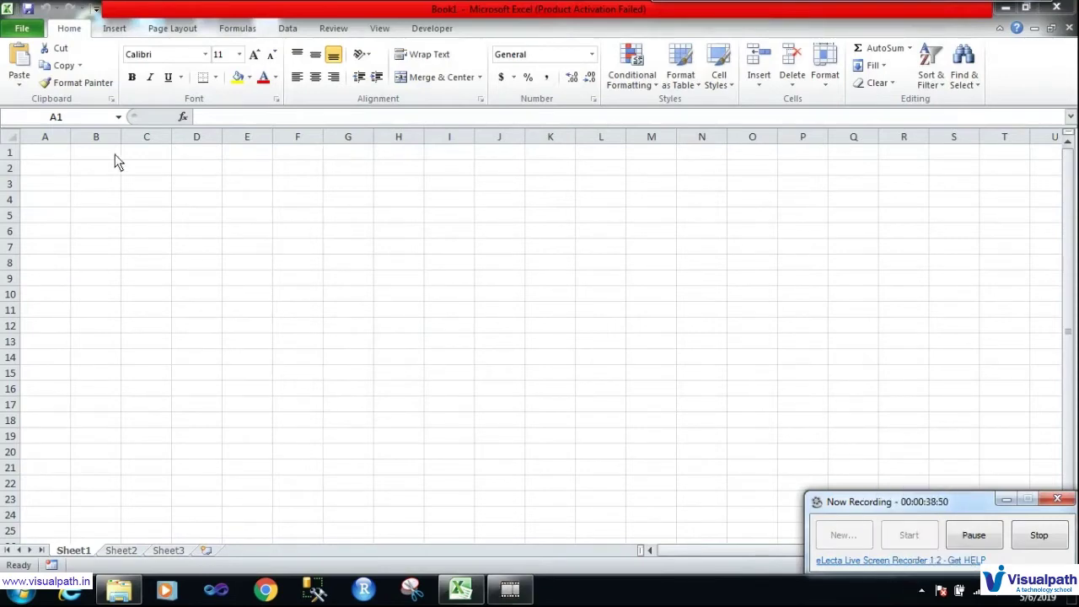
Enter the header EmpId in cell A1 of Sheet1
click(69, 153)
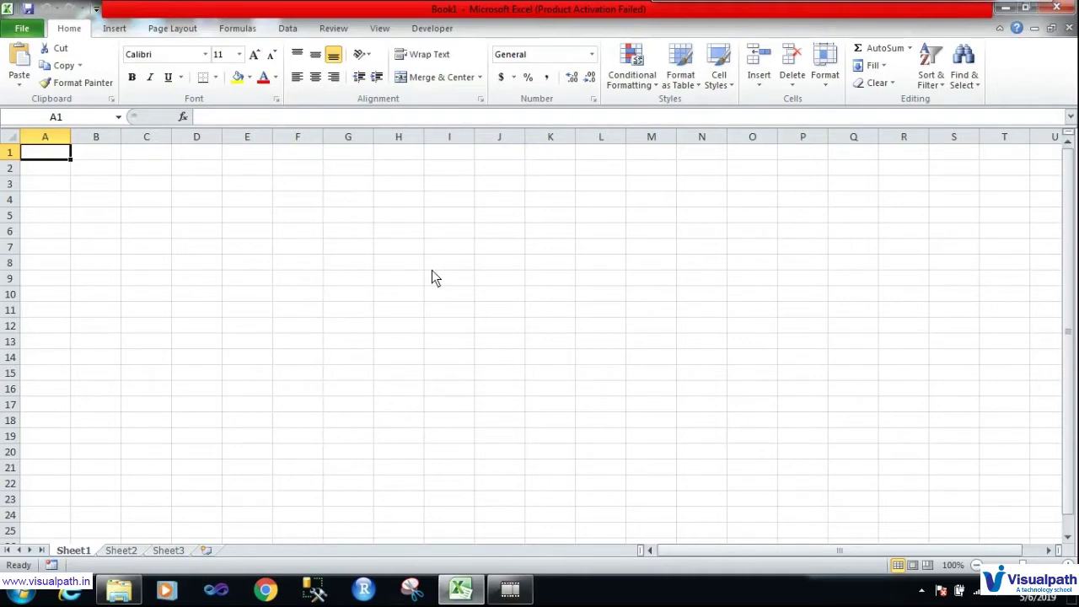
text(Em)
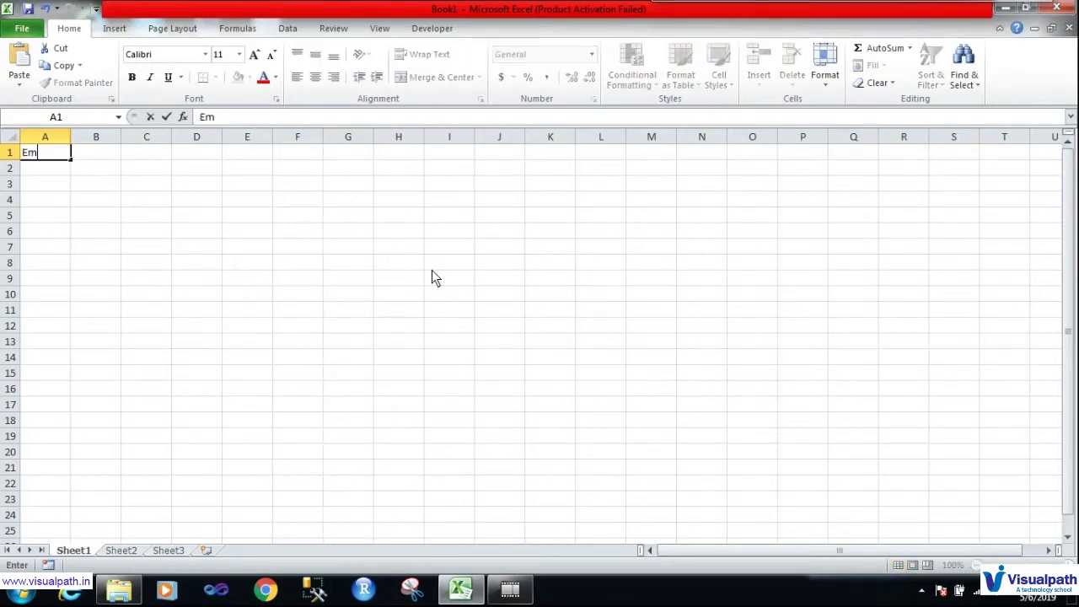
text(pId)
key(Tab)
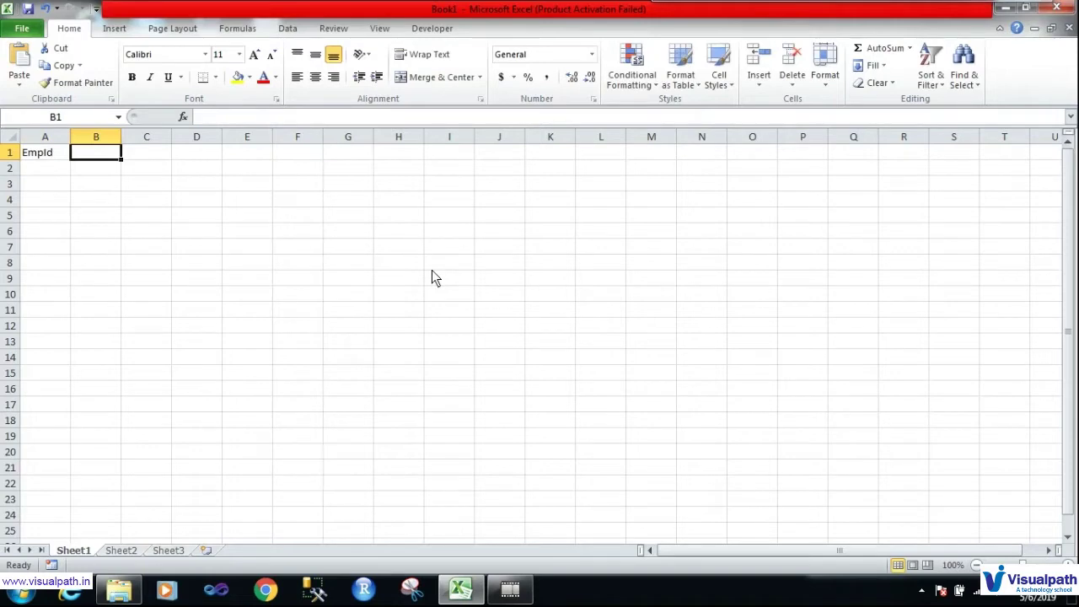
Enter the header EmpName in cell B1, correcting its spelling
text(E)
text(mpN)
text(ame)
key(BackSpace)
key(BackSpace)
key(BackSpace)
text(me)
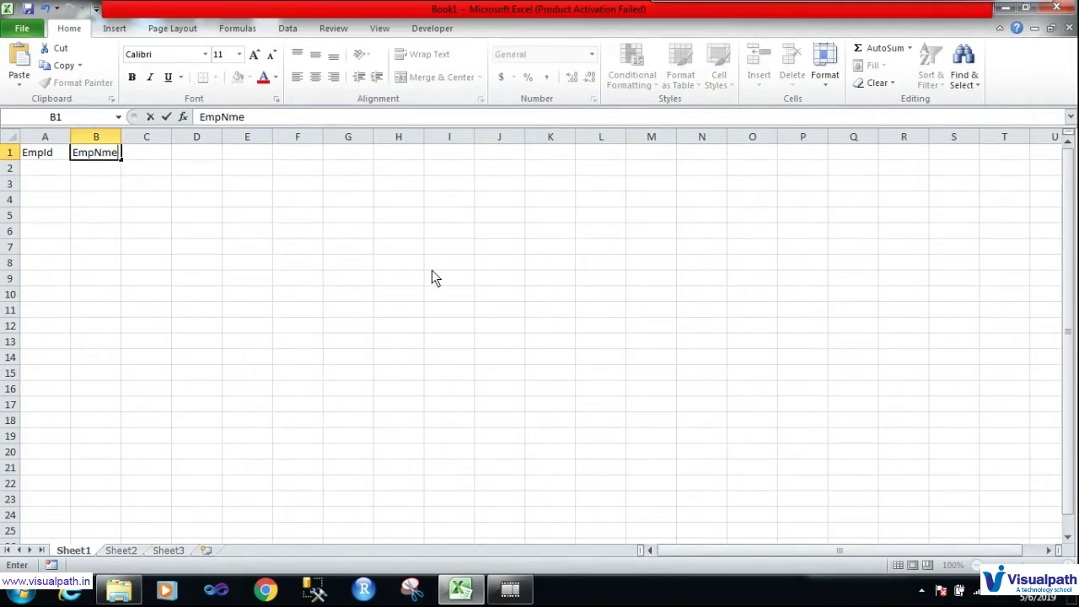
key(Left)
key(Right)
key(F2)
key(Left)
key(Left)
text(a)
click(177, 207)
Enter the headers DeptName in cell C1 and Salary in cell D1
click(152, 161)
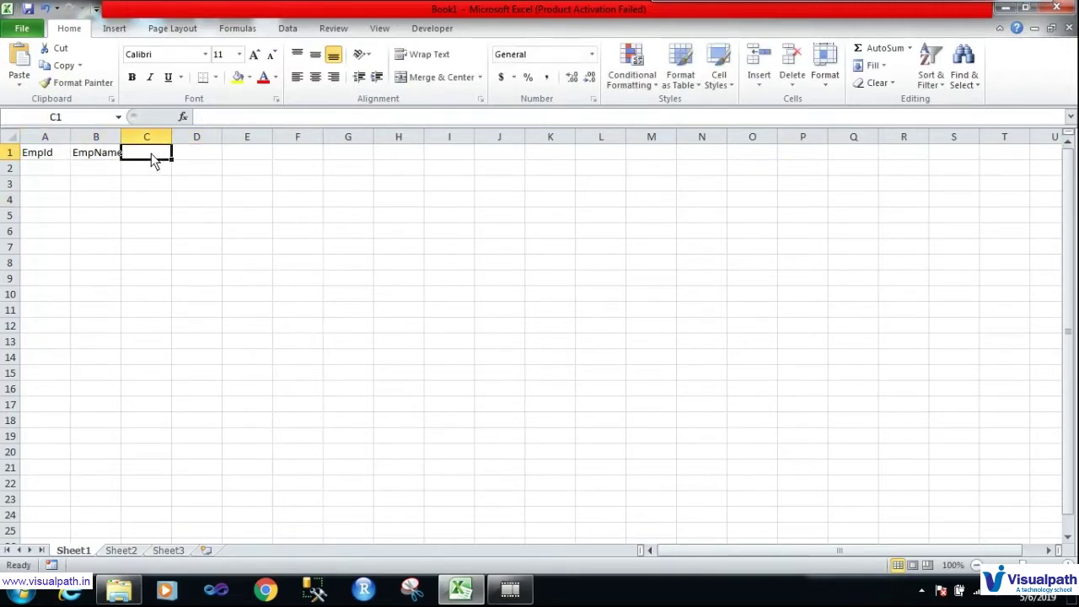
text(Dep)
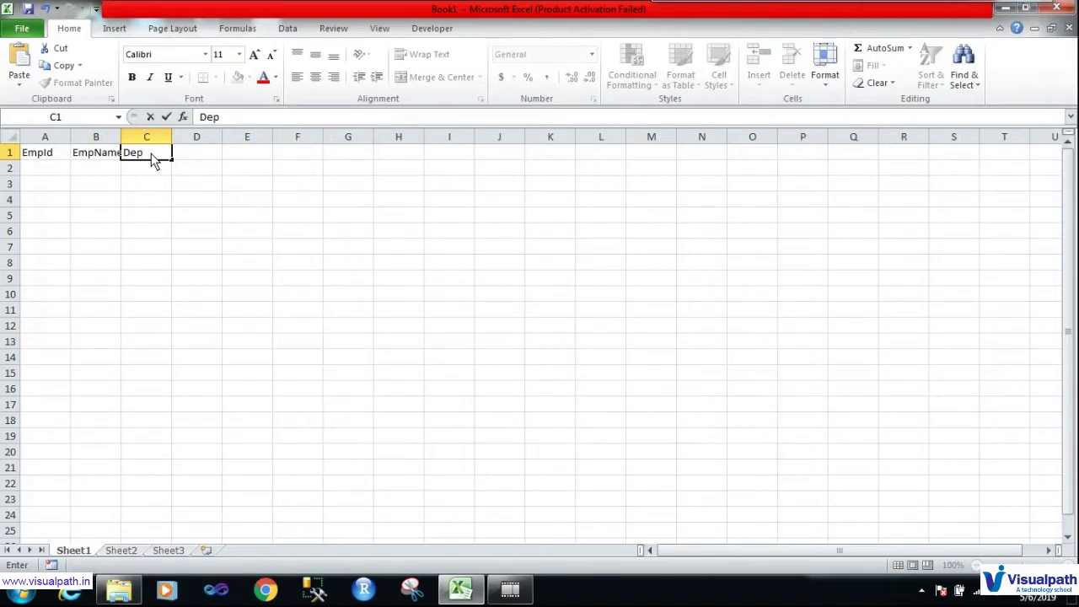
text(tName)
key(Tab)
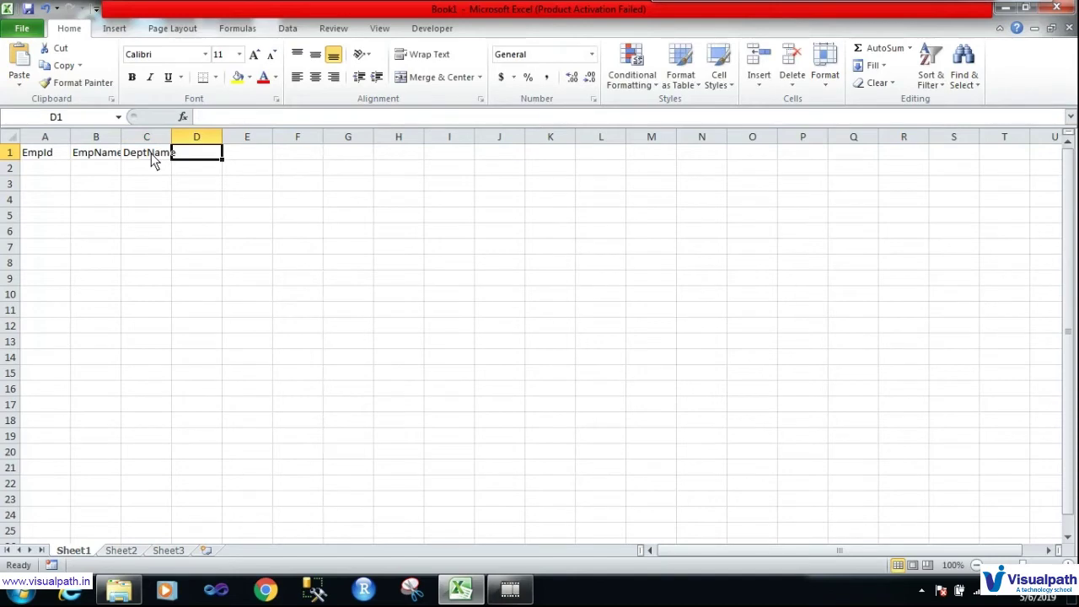
text(Salary)
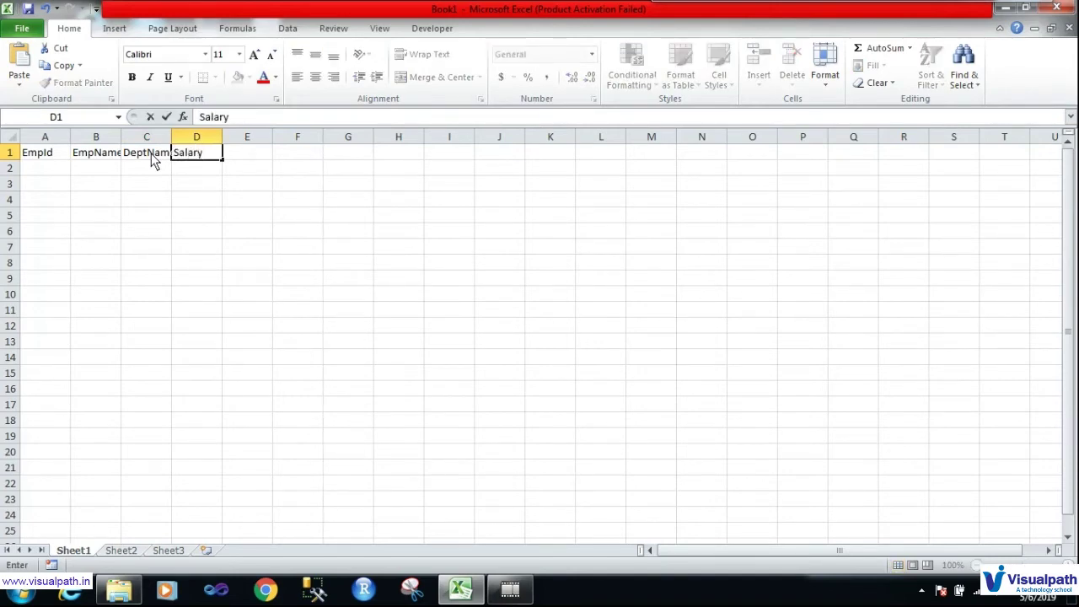
click(177, 199)
Auto-fit the width of all columns on the sheet to their contents
click(10, 136)
double_click(73, 137)
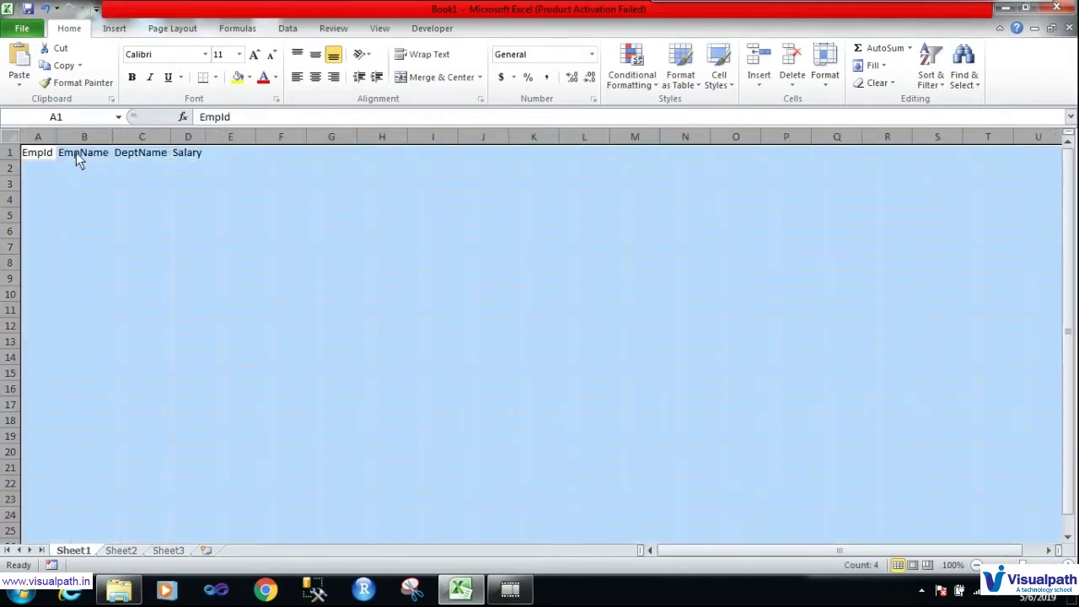
Fill the EmpId column with 101, 102, 103, 104 and 105 in cells A2 to A6
click(39, 168)
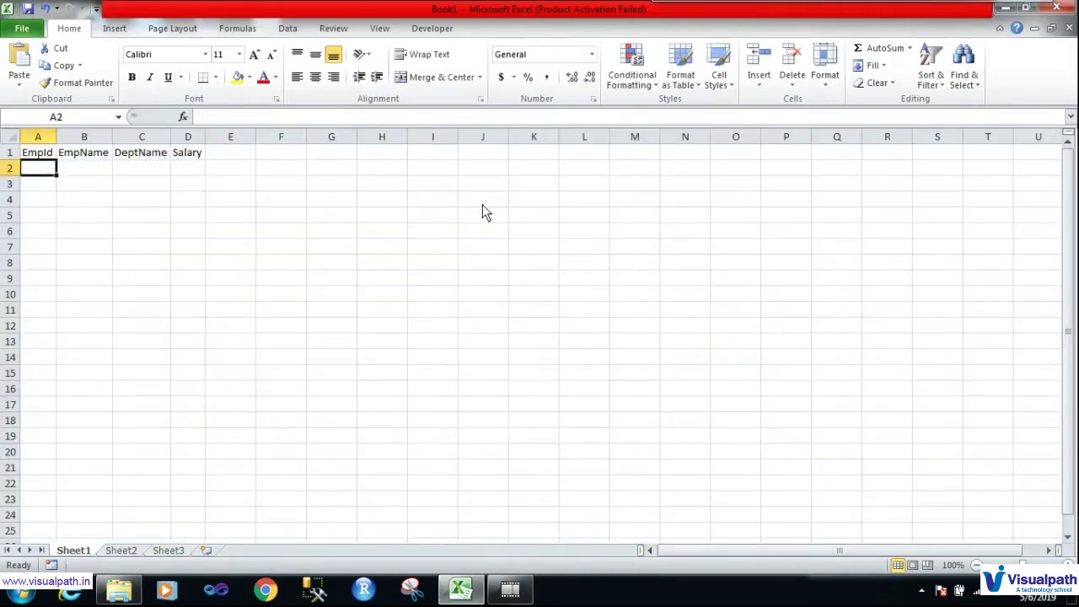
text(101)
key(Return)
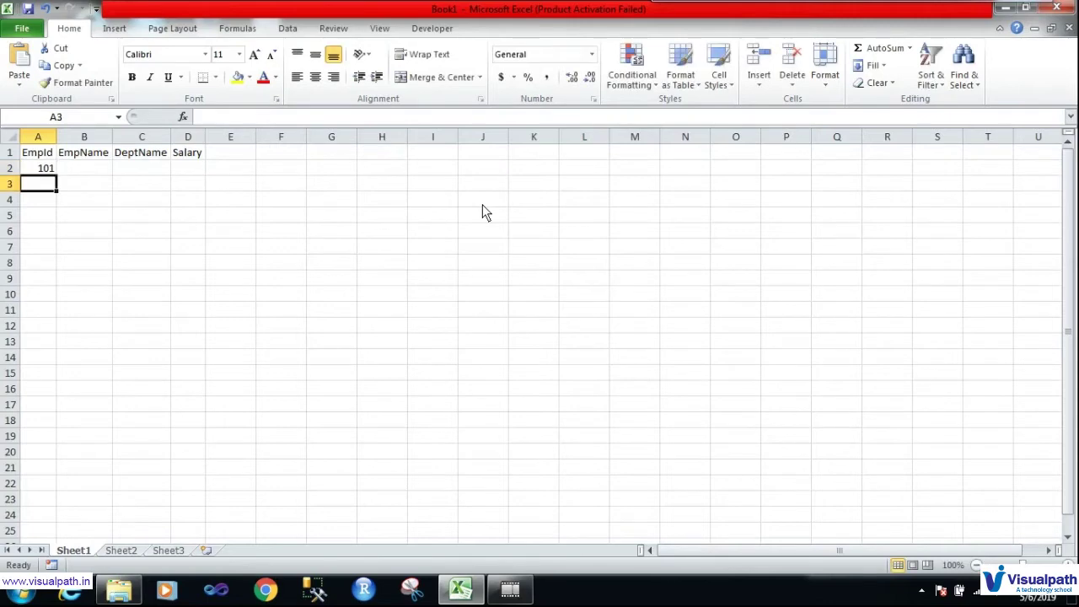
text(102)
key(Return)
text(103)
key(Return)
text(104)
key(Return)
text(405)
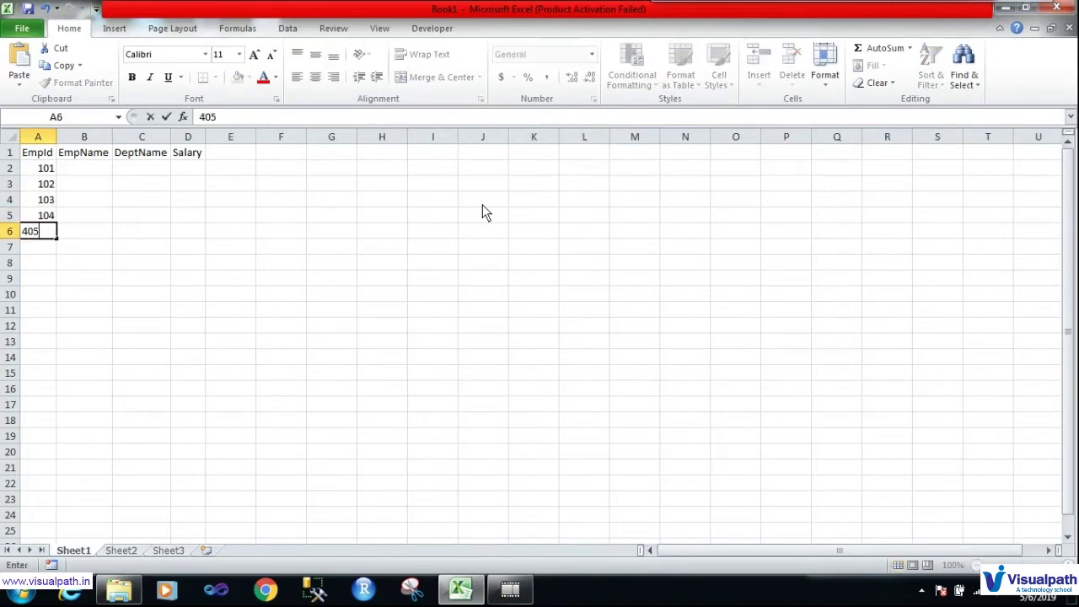
key(BackSpace)
key(BackSpace)
key(BackSpace)
text(105)
key(Return)
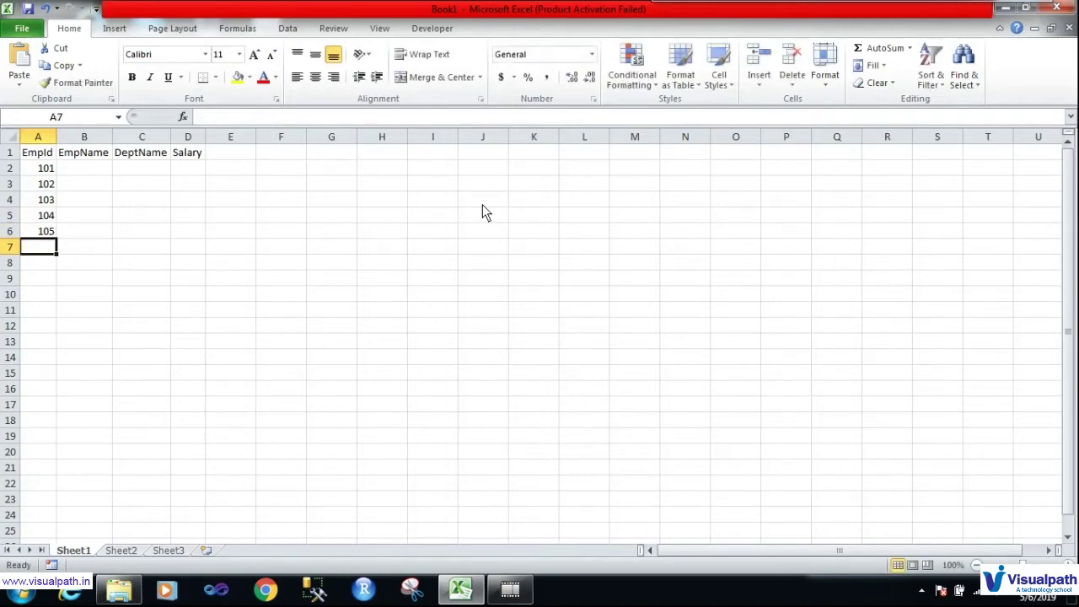
text(106)
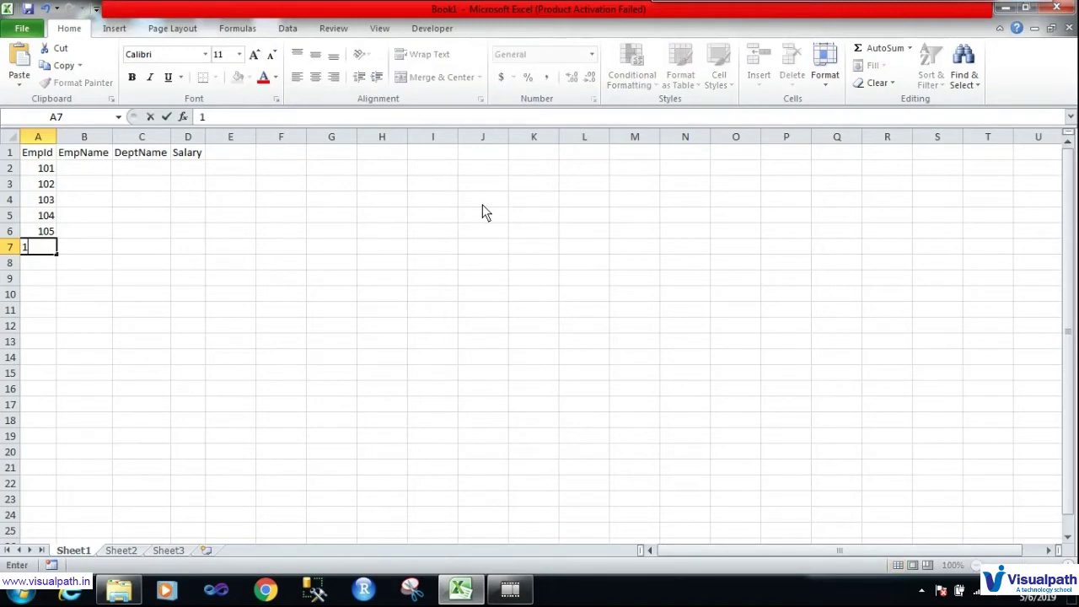
key(ctrl+Return)
text(107)
key(ctrl+Return)
key(Return)
key(Up)
Continue the EmpId column with 106, 107, 108 and 109 in cells A7 to A10
text(106)
key(Return)
text(107)
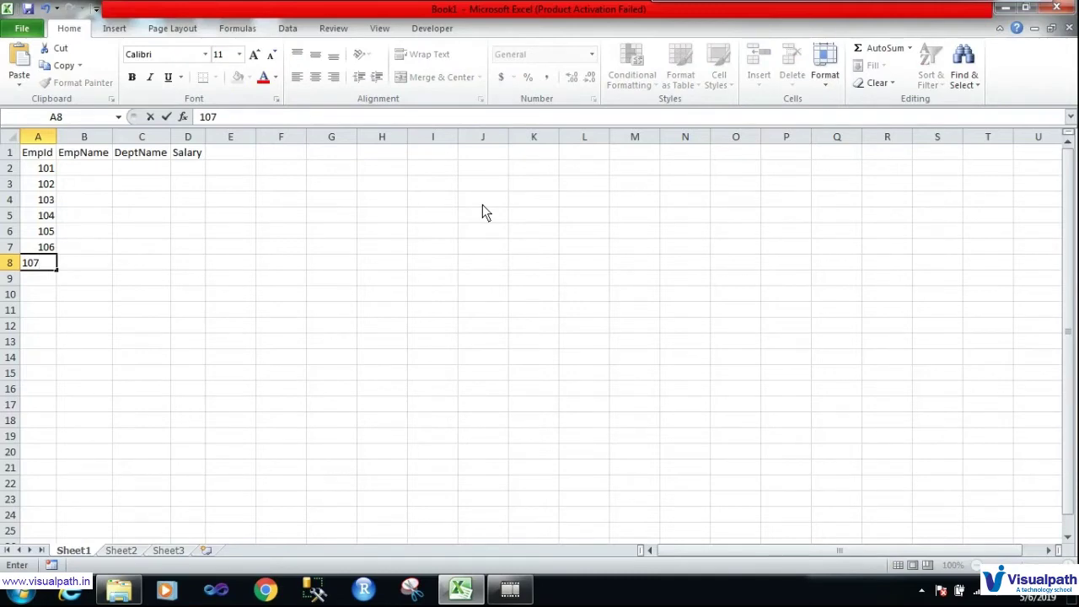
key(Return)
text(108)
key(Return)
text(109)
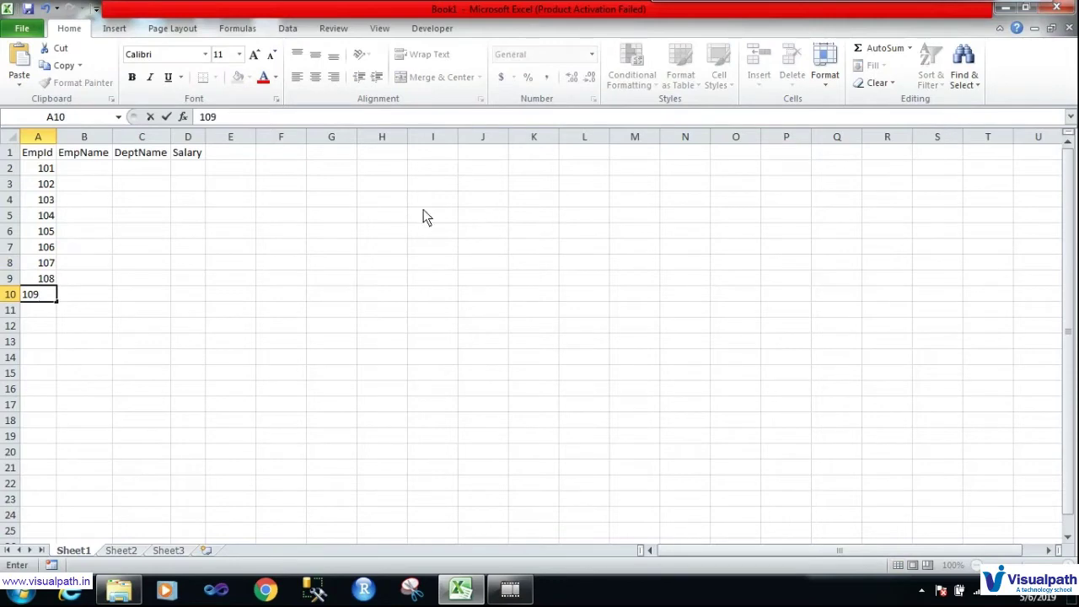
Enter the employees' first names for EmpId 101 and 102 in cells B2 and B3
click(99, 170)
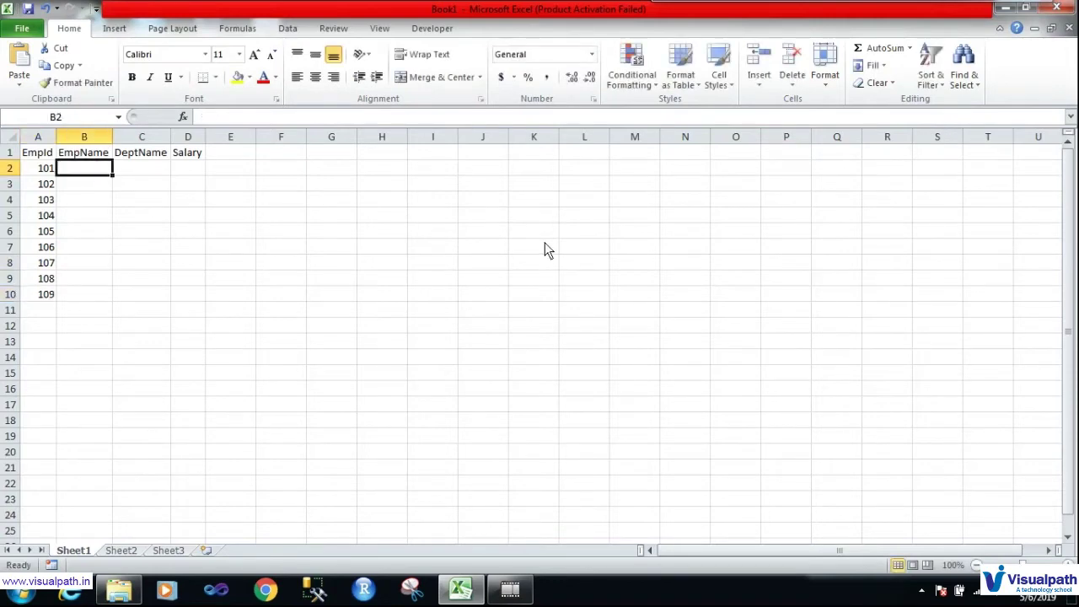
text(John)
key(Return)
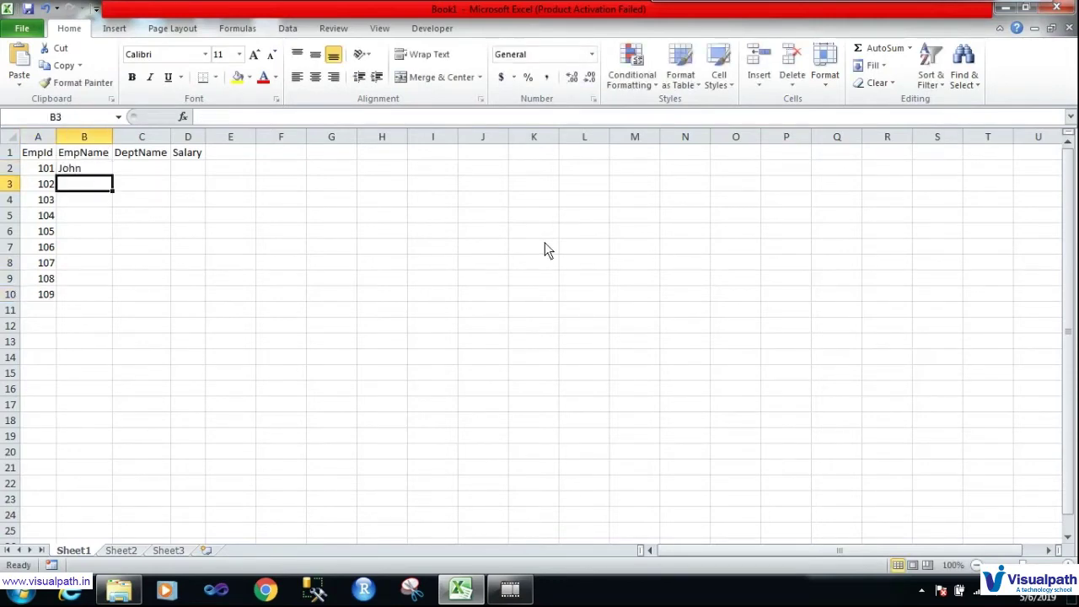
text(Ban)
key(BackSpace)
key(BackSpace)
text(e)
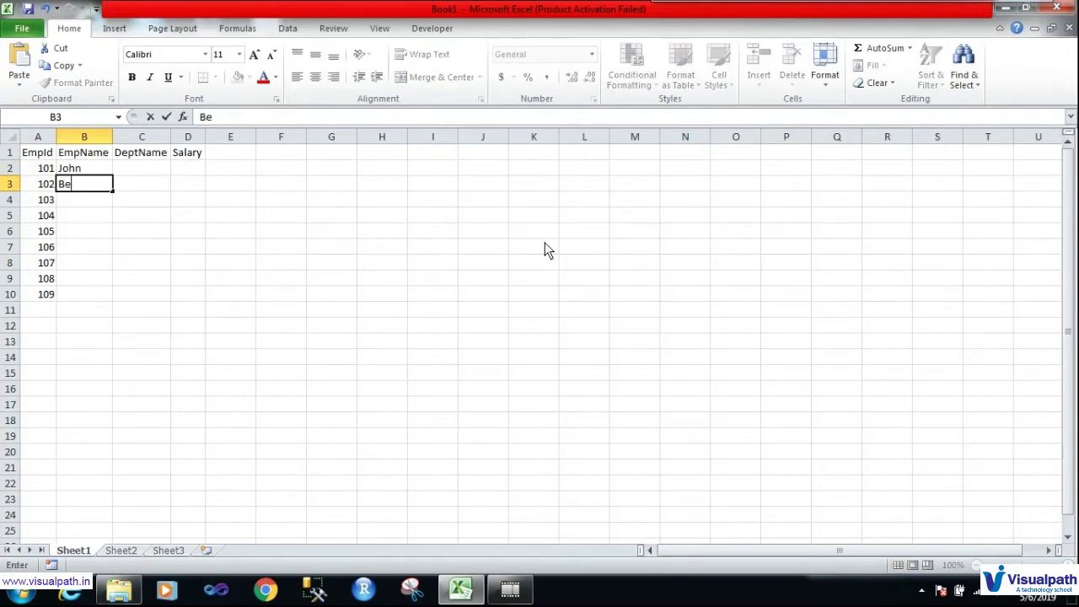
text(n)
key(Left)
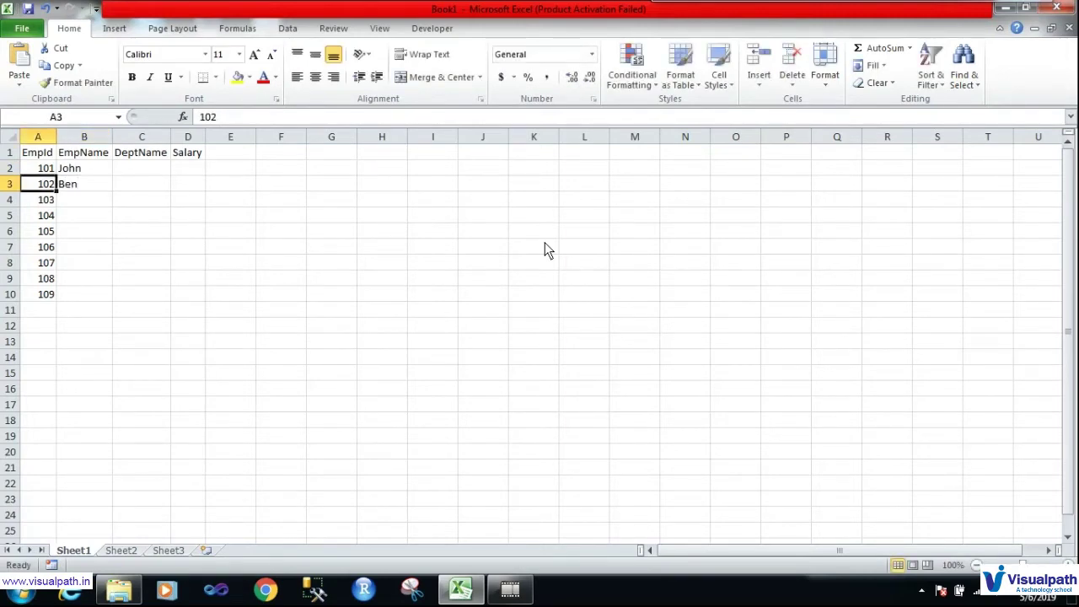
Enter the employees' first names for EmpId 103, 104 and 105 in cells B4 to B6
key(Down)
key(Right)
text(Doug)
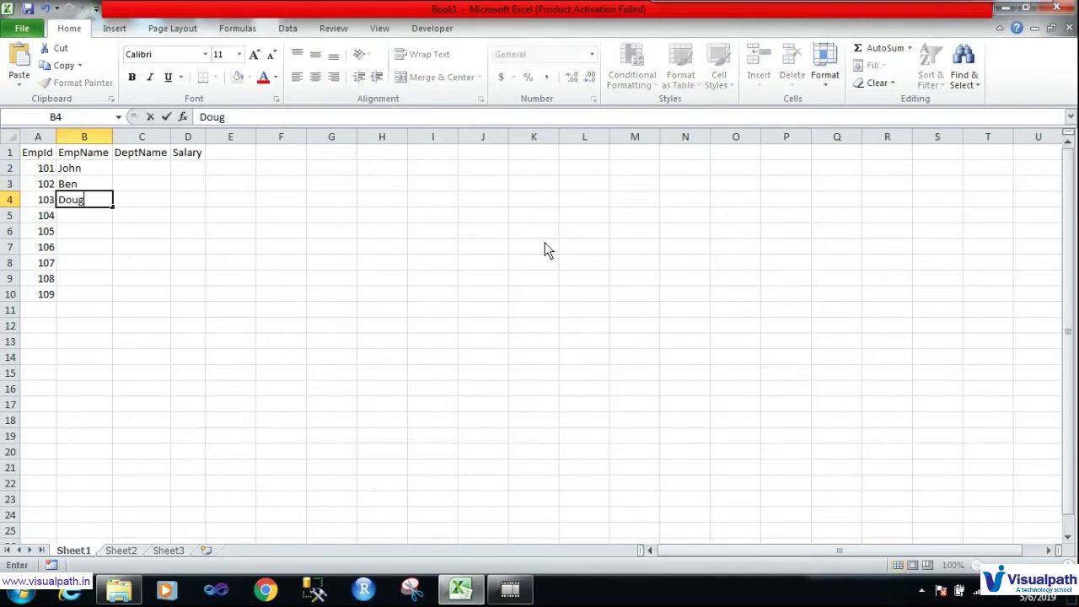
key(Down)
text(Susan)
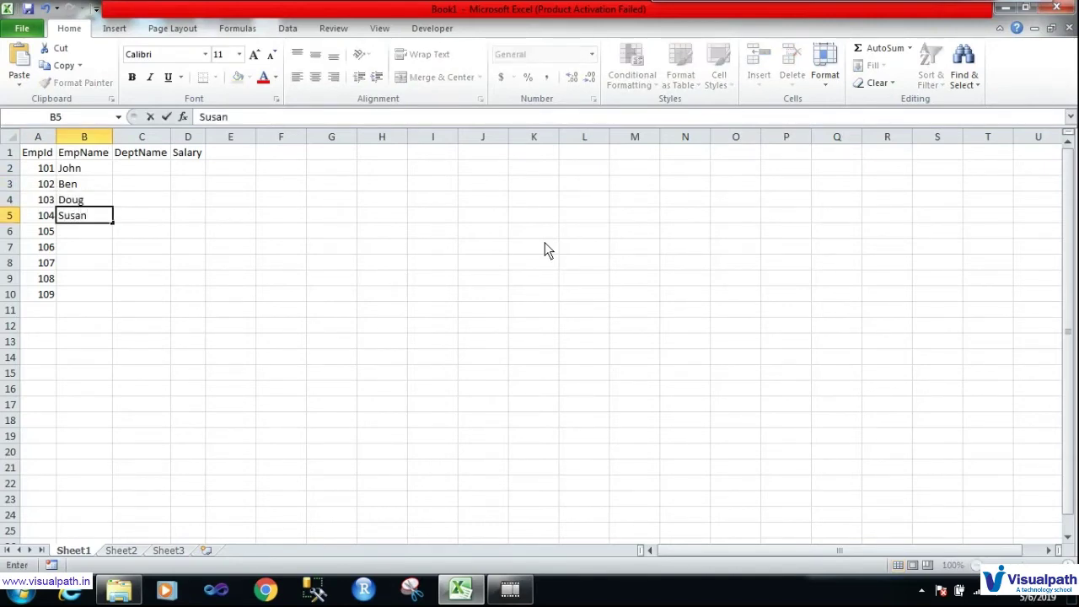
key(Return)
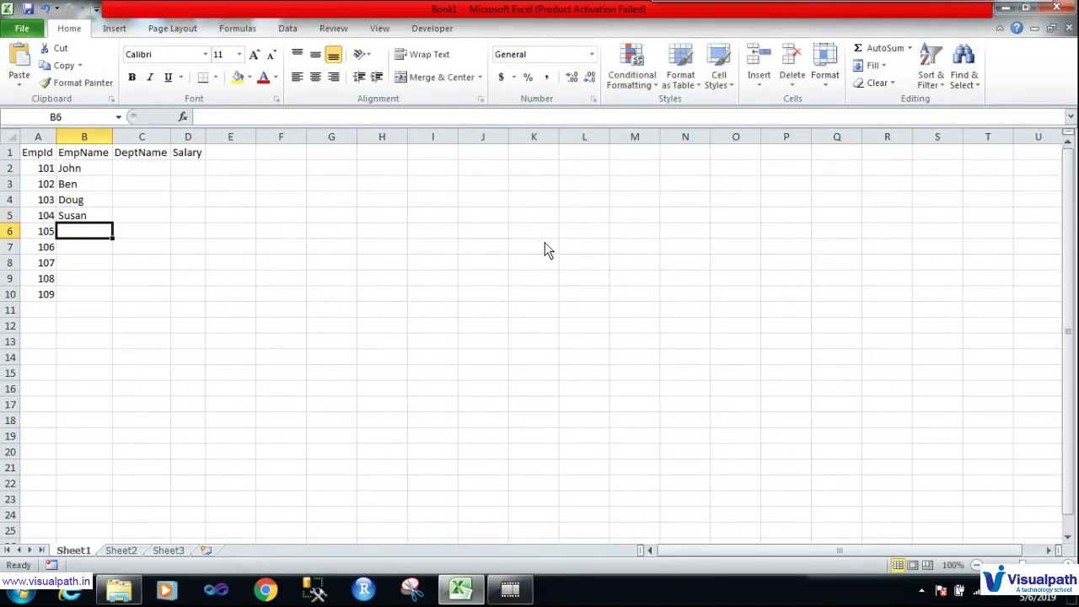
text(Alaina)
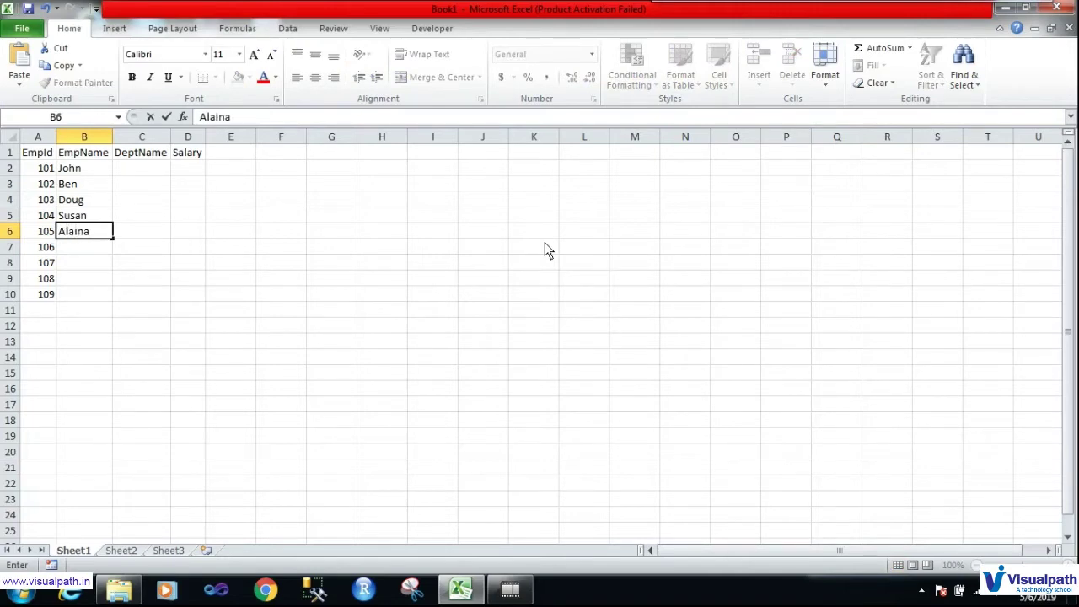
key(Left)
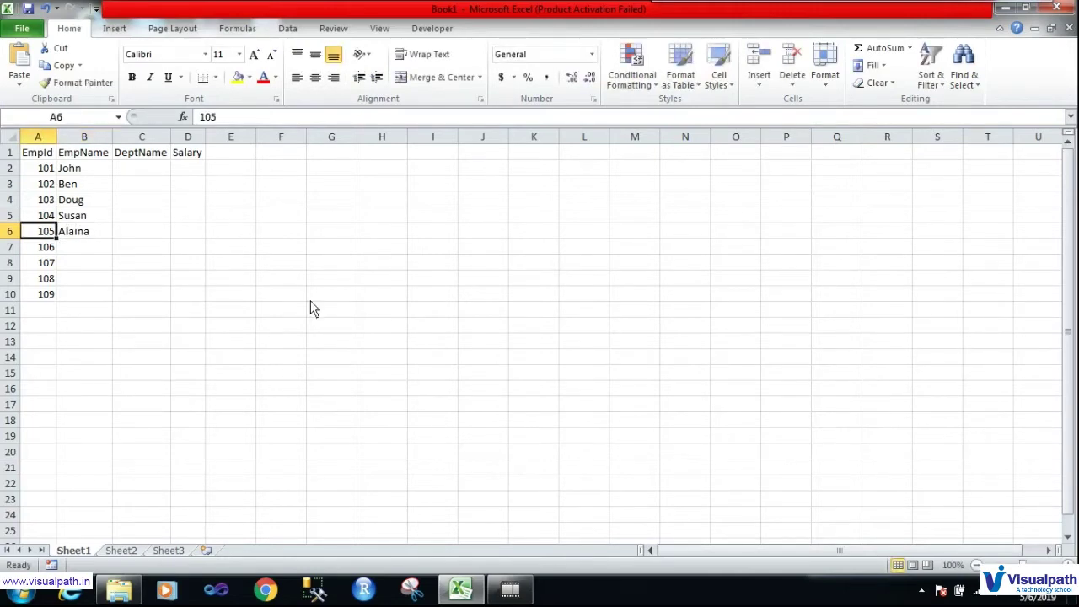
double_click(87, 236)
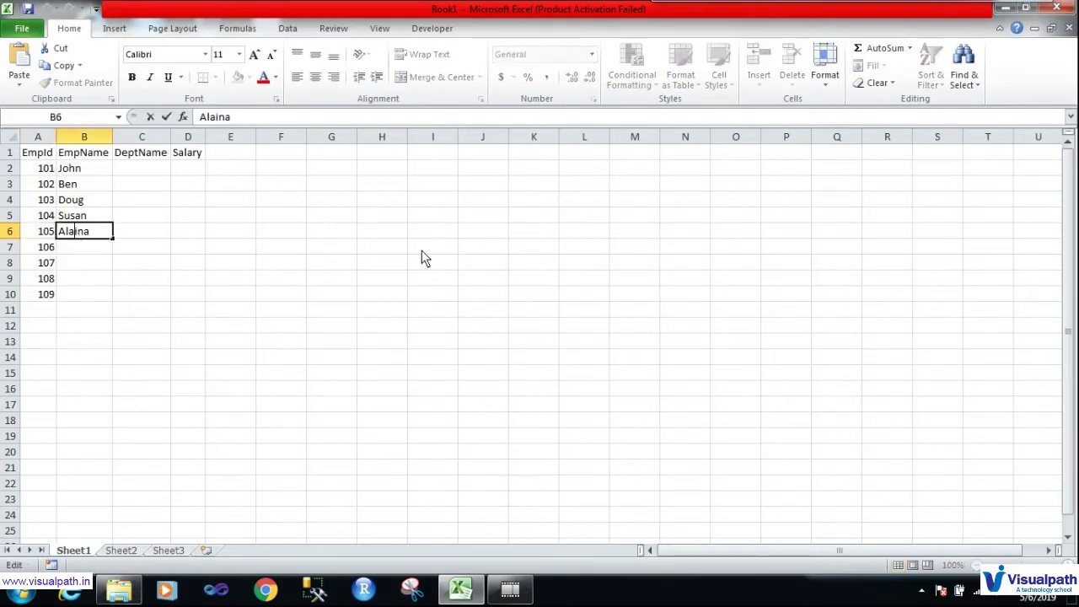
key(BackSpace)
key(Escape)
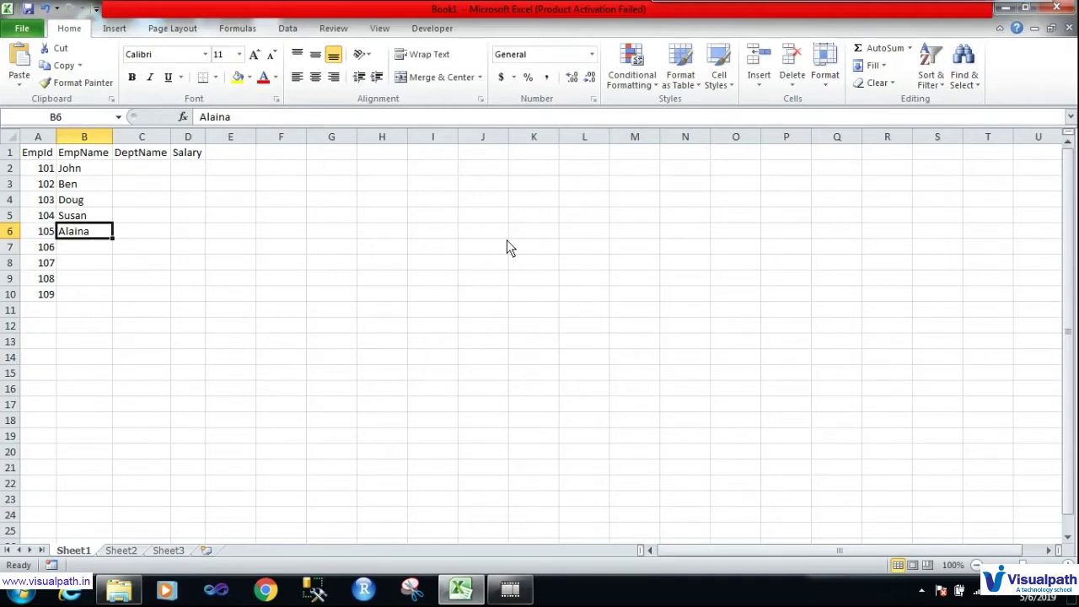
double_click(78, 235)
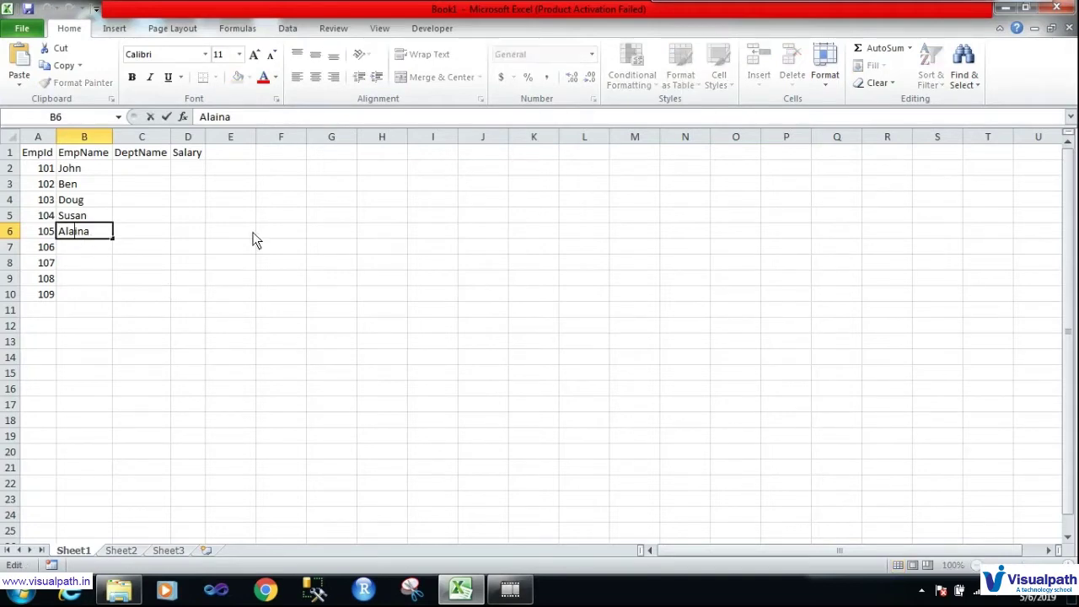
key(BackSpace)
text(a)
Enter the employees' first names for EmpId 106, 107, 108 and 109 in cells B7 to B10
click(100, 253)
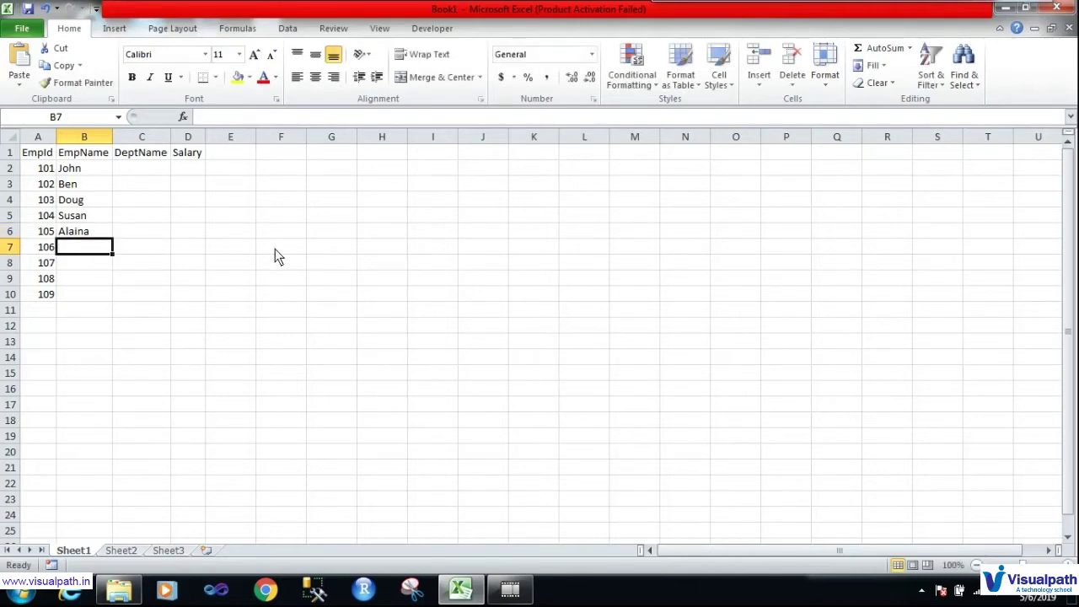
text(Piyush)
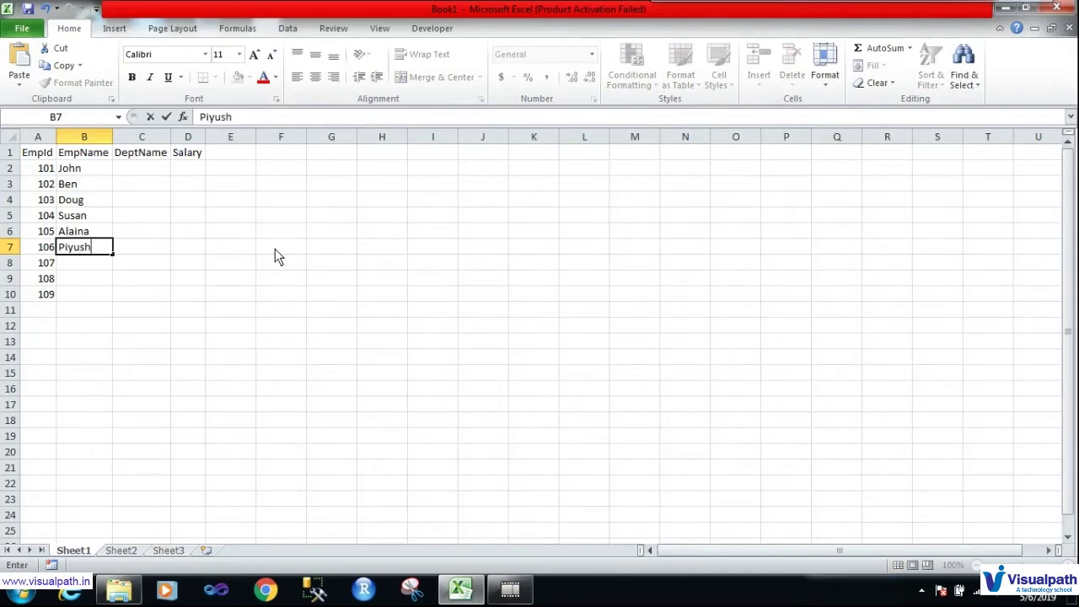
key(Return)
text(Par)
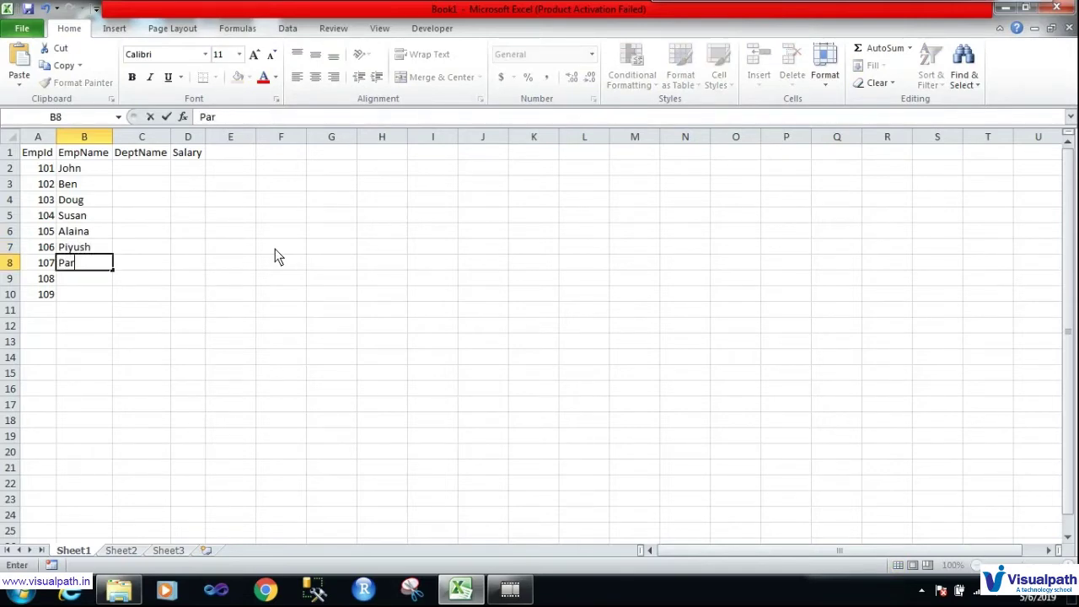
text(minder)
key(Return)
text(Rakesh)
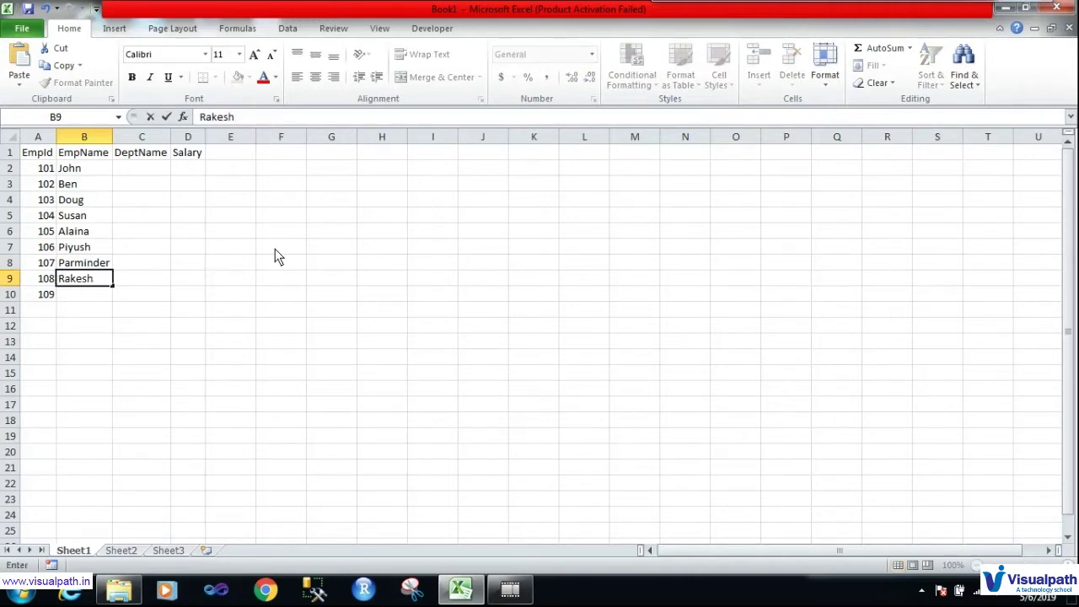
key(Return)
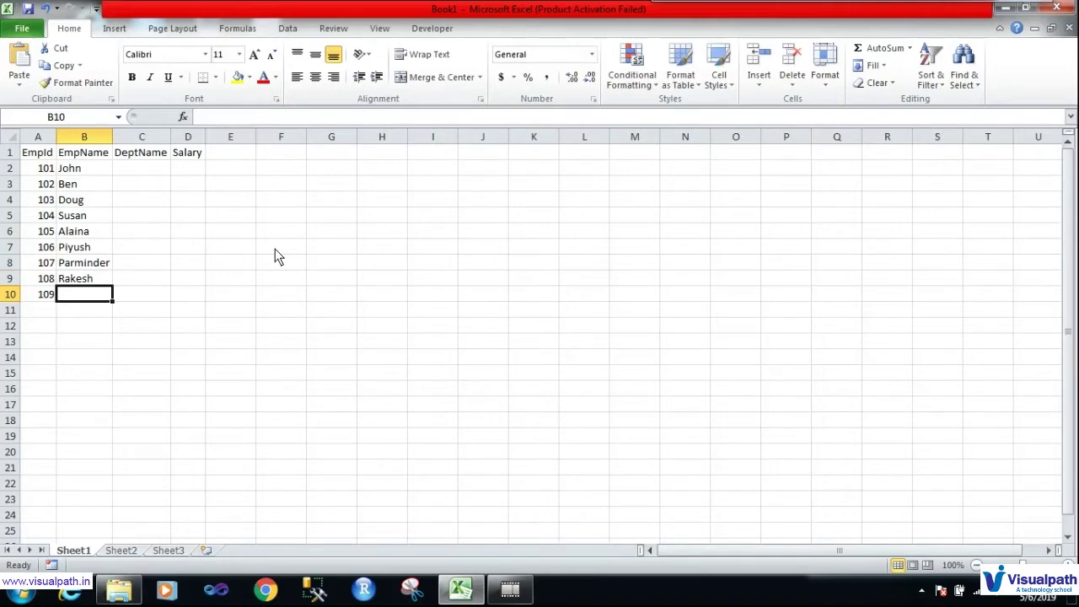
text(Rahul)
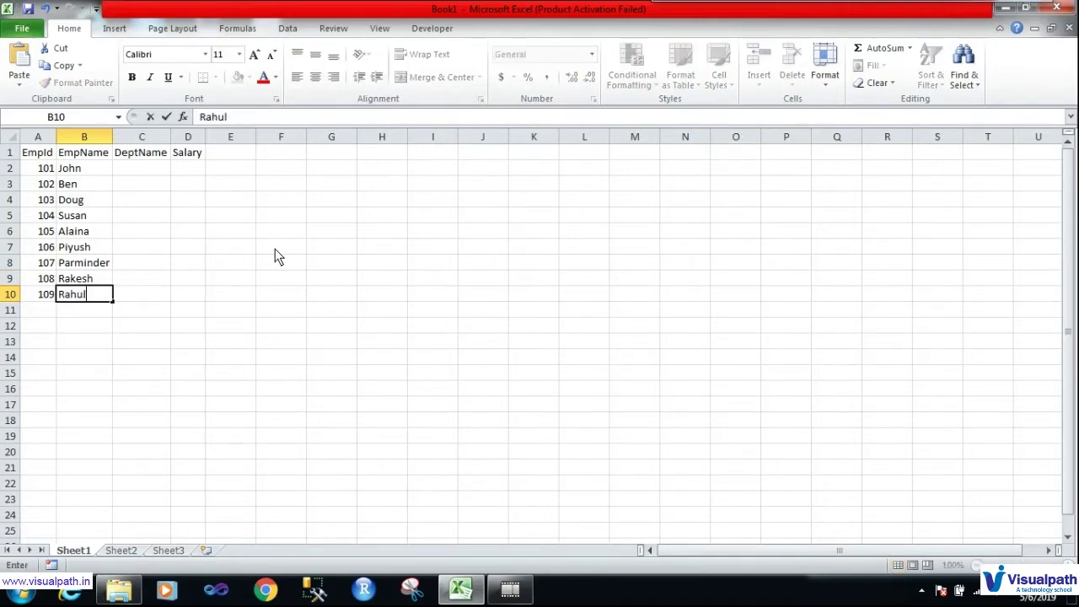
click(368, 361)
Enter the department R&D in cell C2 and copy it to cells C7 and C10
click(150, 174)
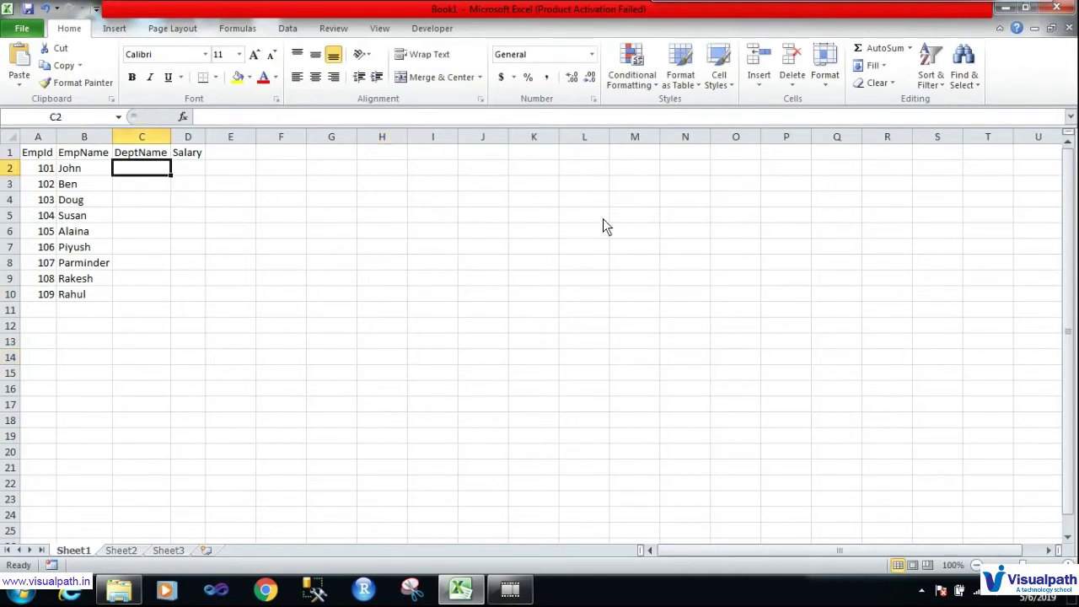
text(R&D)
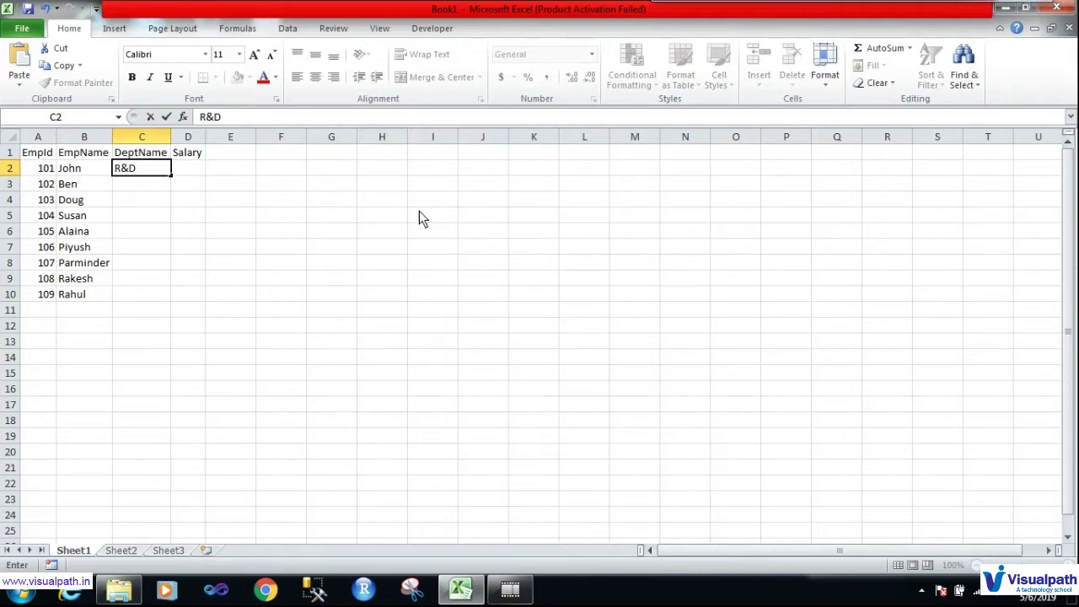
click(280, 262)
click(133, 173)
key(ctrl+c)
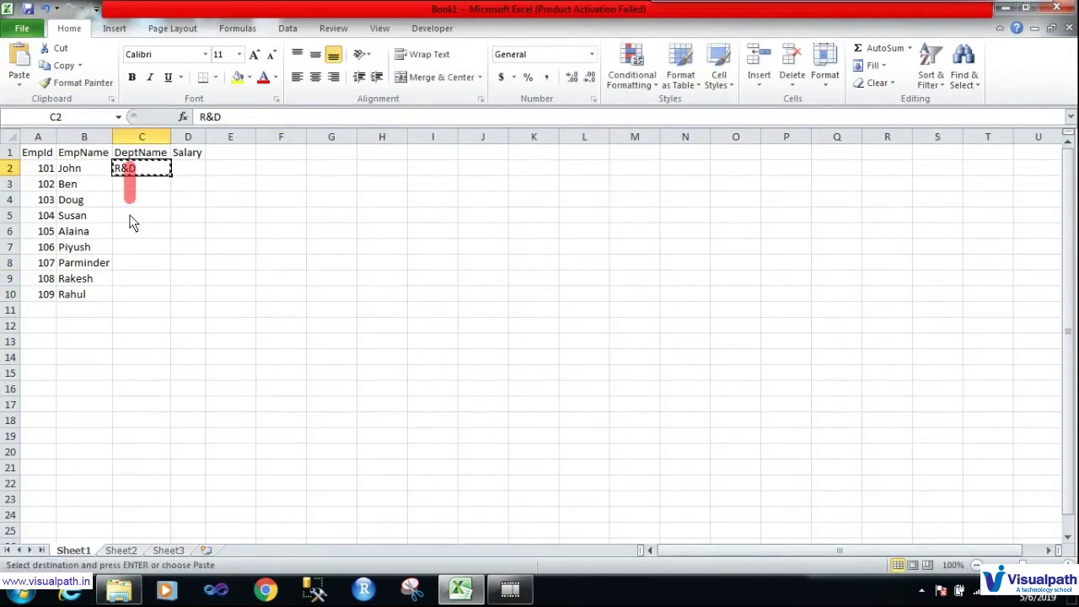
key(Escape)
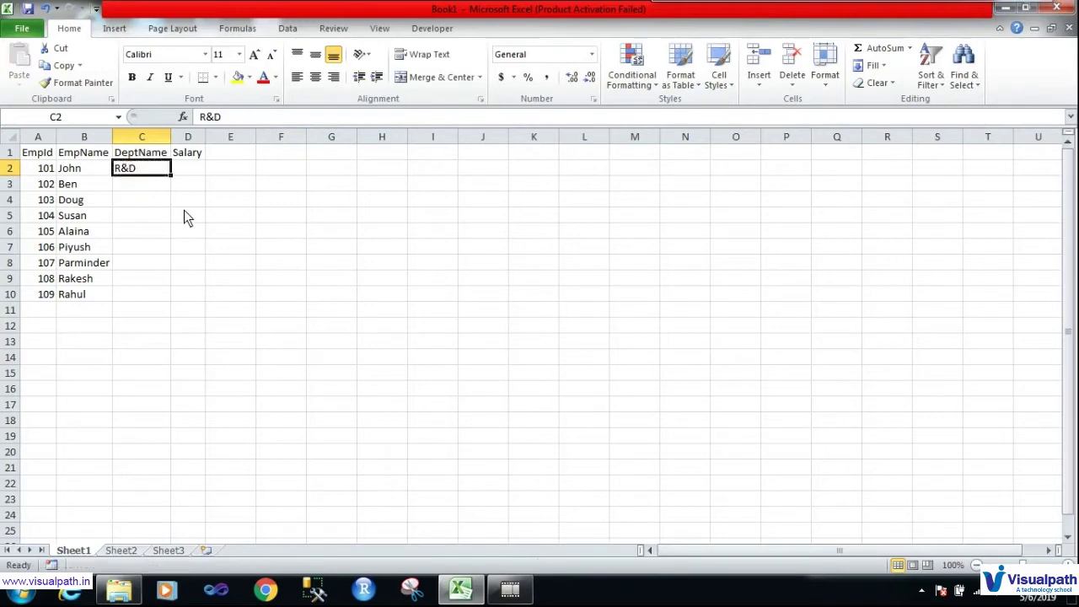
key(ctrl+c)
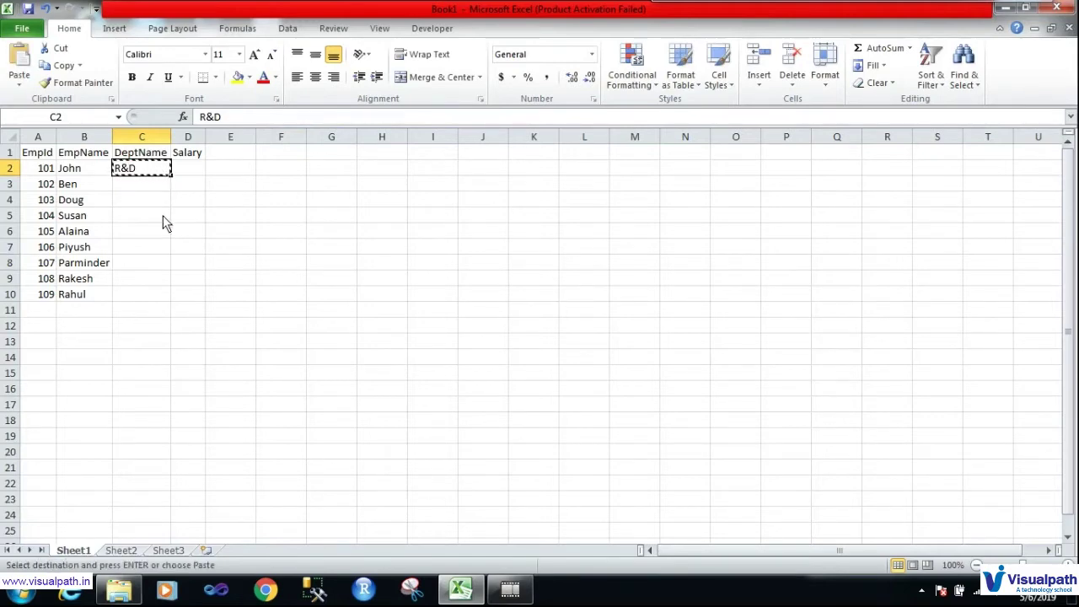
click(160, 251)
key(ctrl+v)
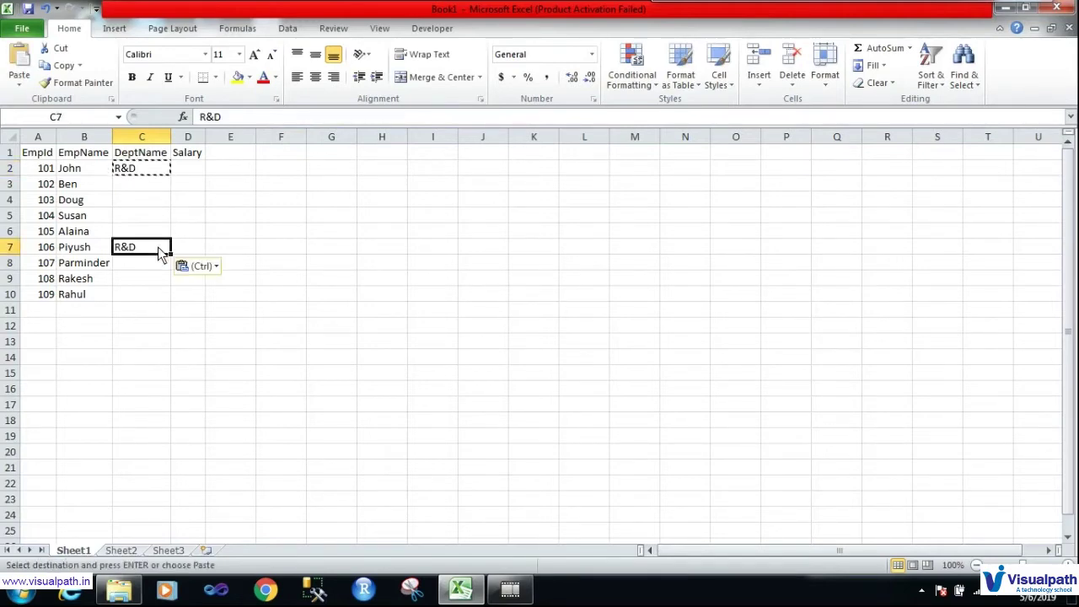
click(145, 302)
key(ctrl+v)
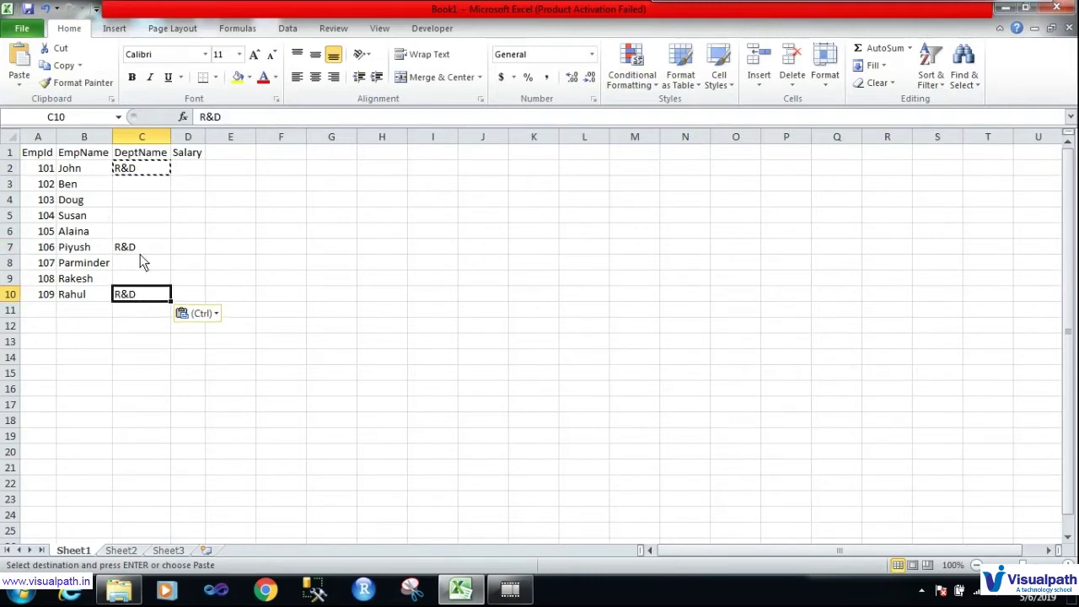
Enter the department Support in cell C3 and copy it to cells C8 and C9
click(138, 187)
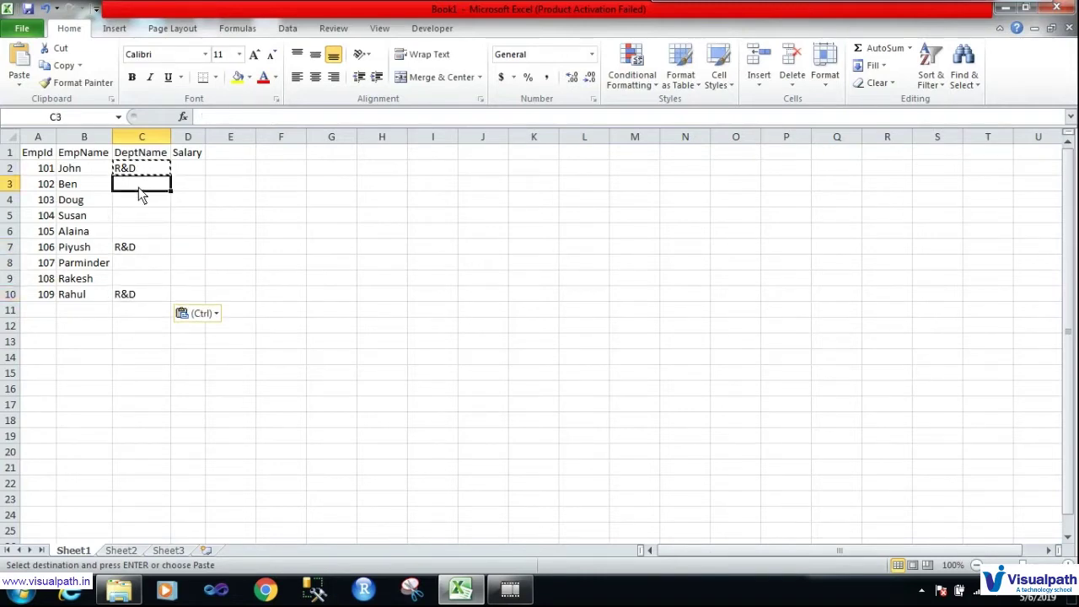
text(Support)
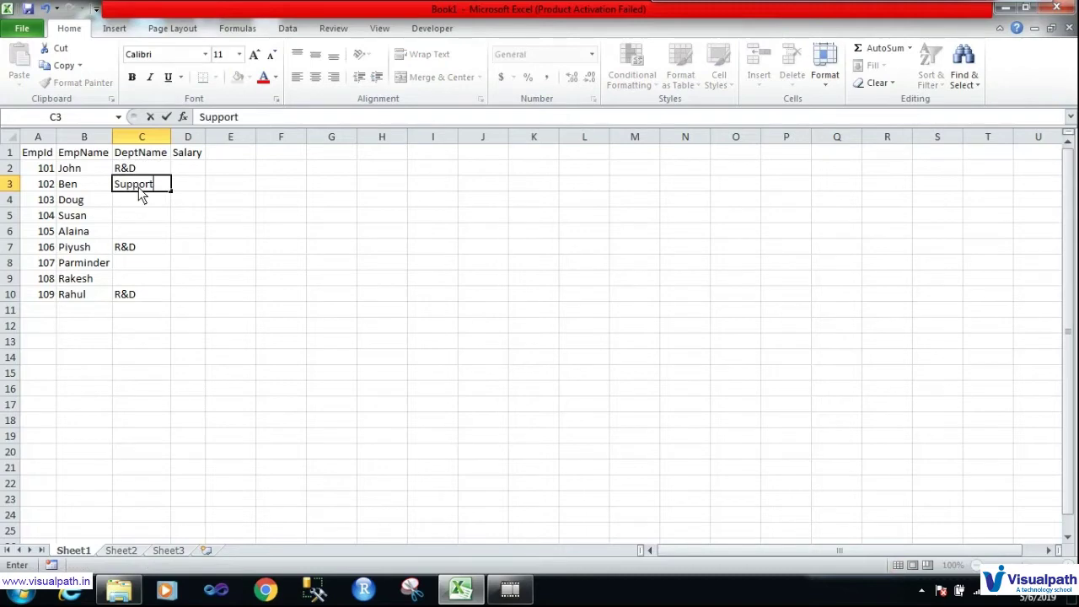
click(247, 232)
click(154, 187)
key(ctrl+c)
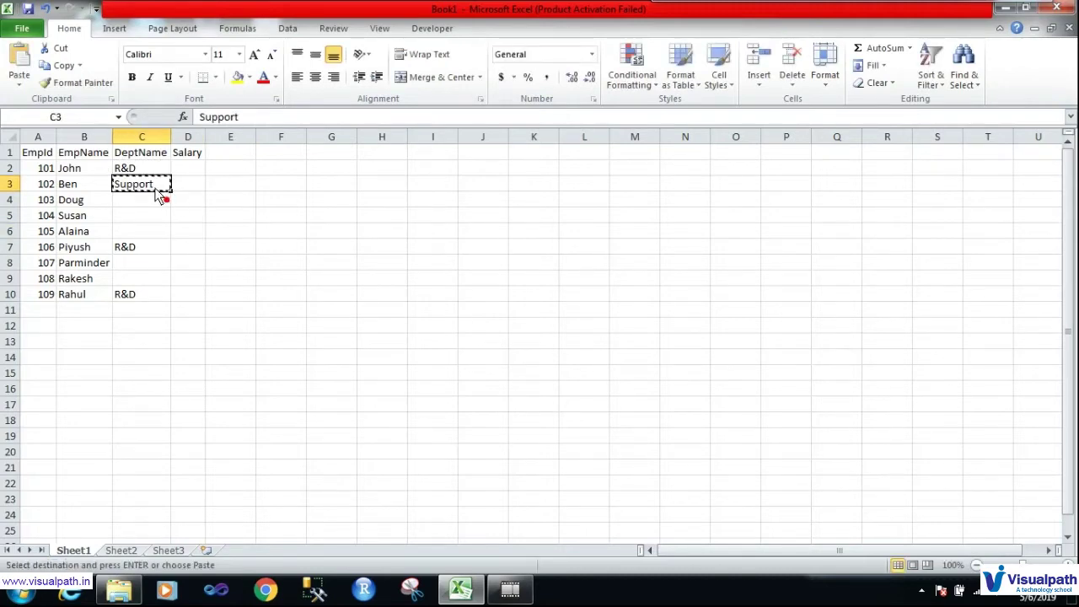
click(140, 265)
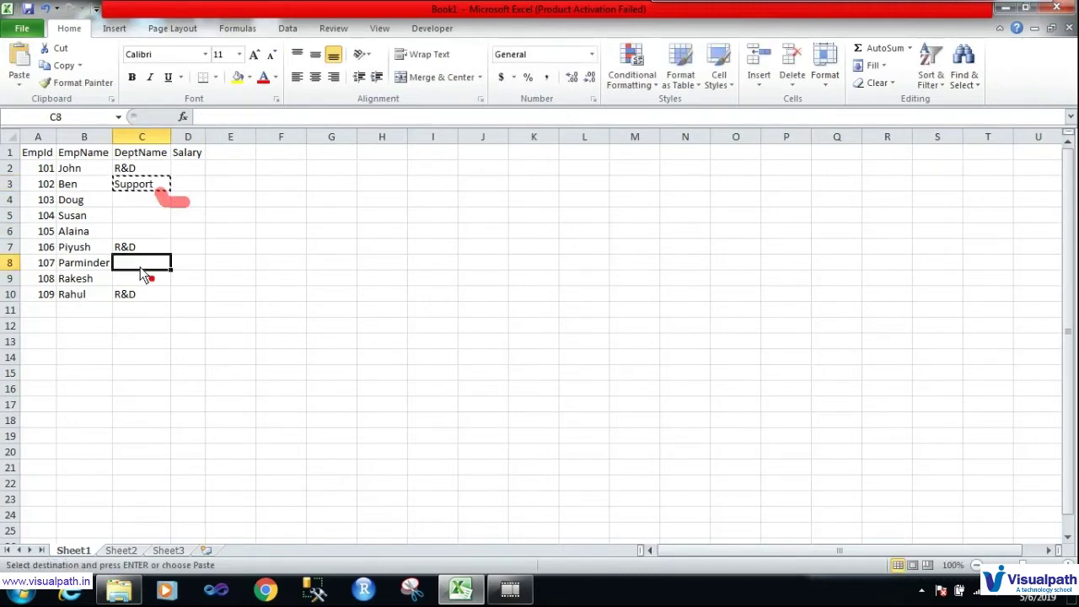
key(ctrl+v)
click(142, 283)
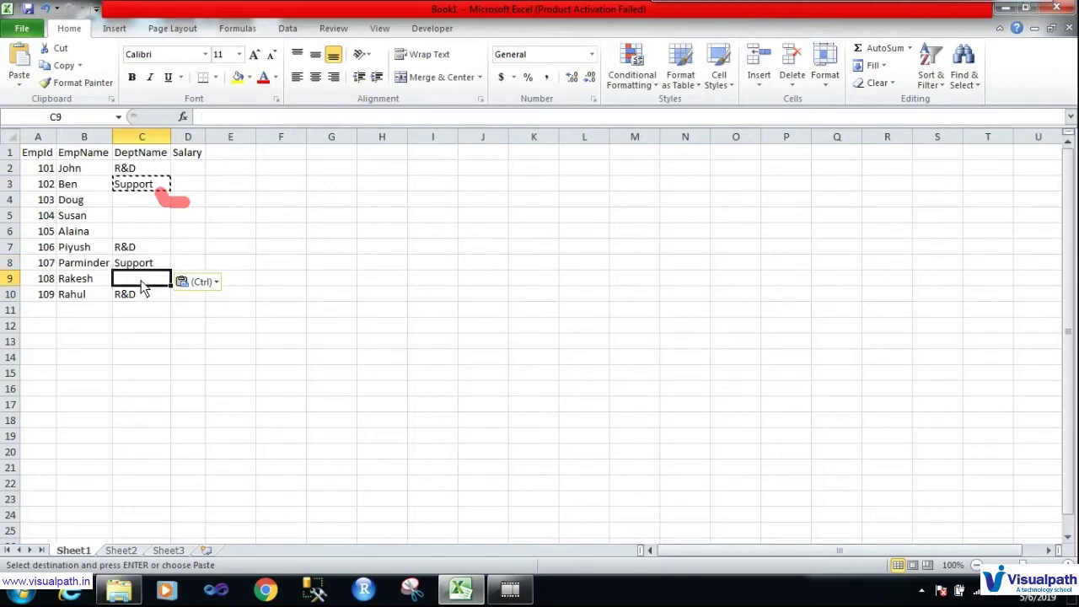
key(ctrl+v)
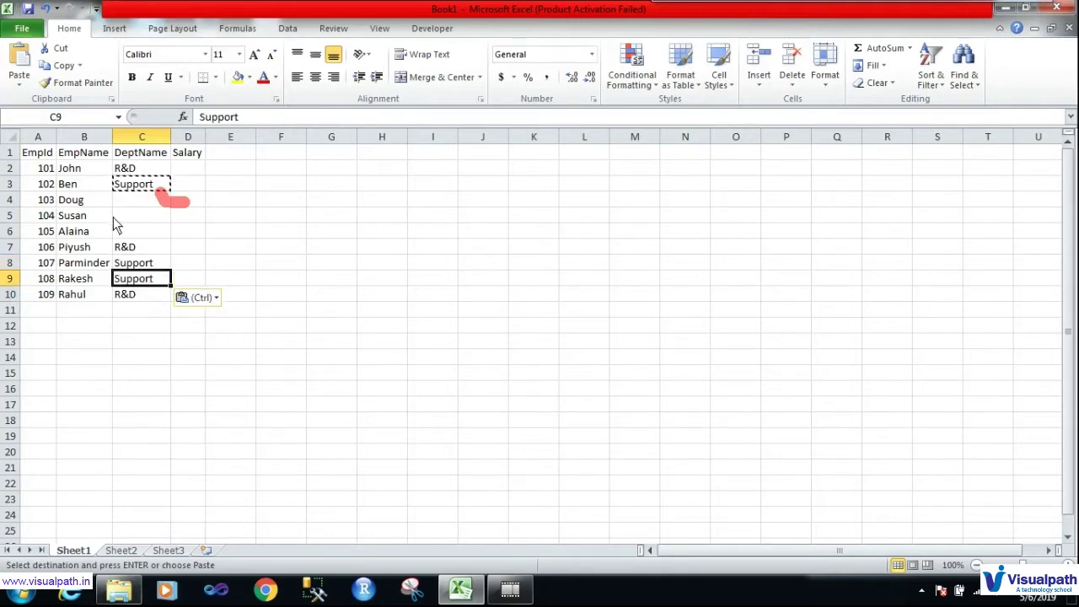
Enter the department Bench in cell C4 and copy it to cells C5 and C6
click(120, 202)
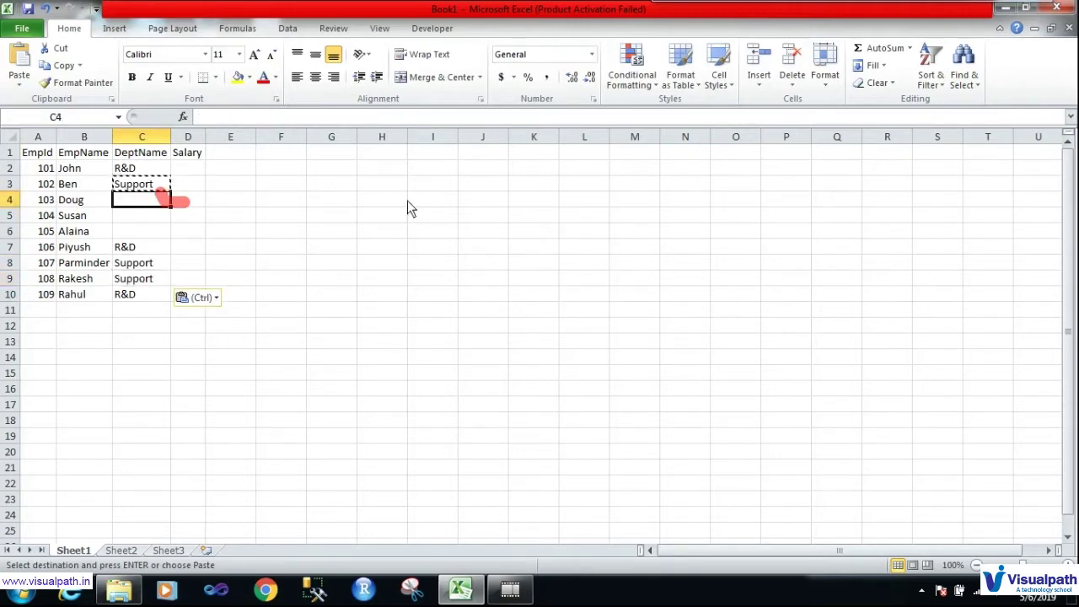
text(Bench)
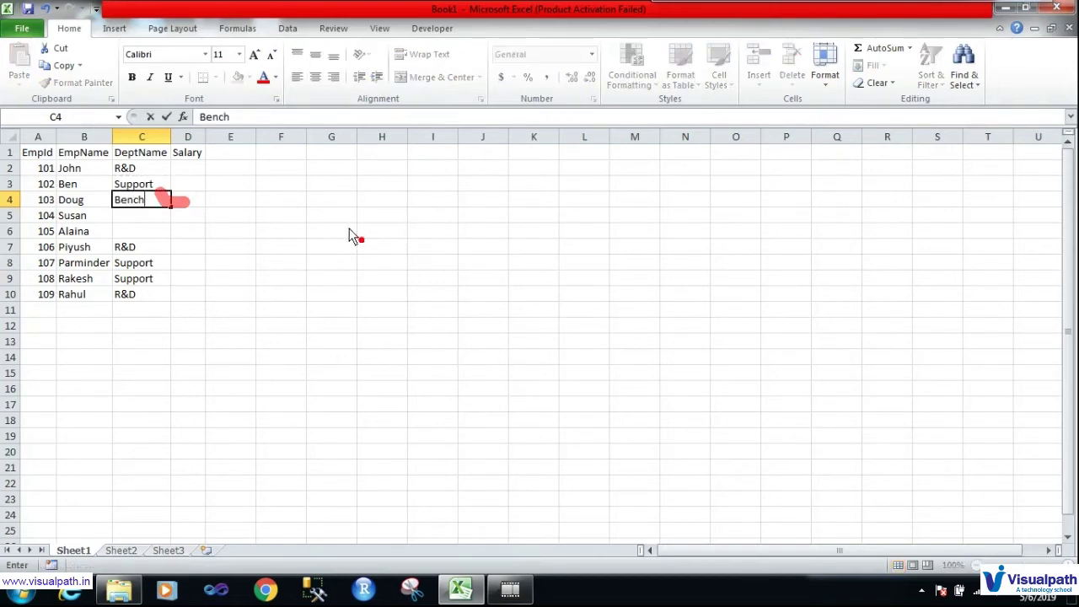
click(380, 261)
click(149, 205)
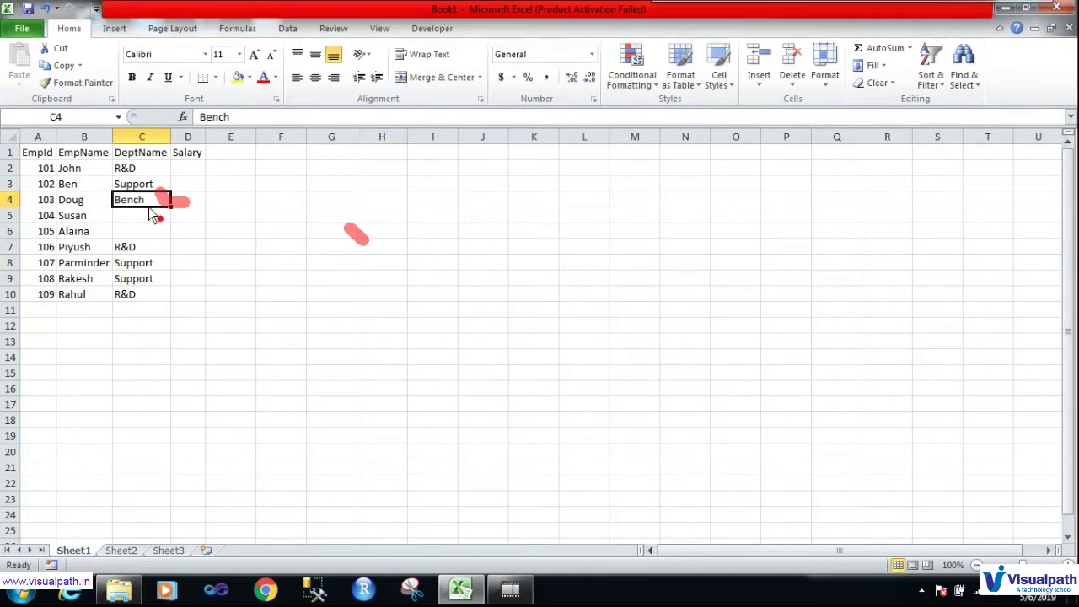
key(ctrl+c)
click(149, 218)
key(ctrl+v)
click(150, 232)
key(ctrl+v)
click(377, 280)
key(Escape)
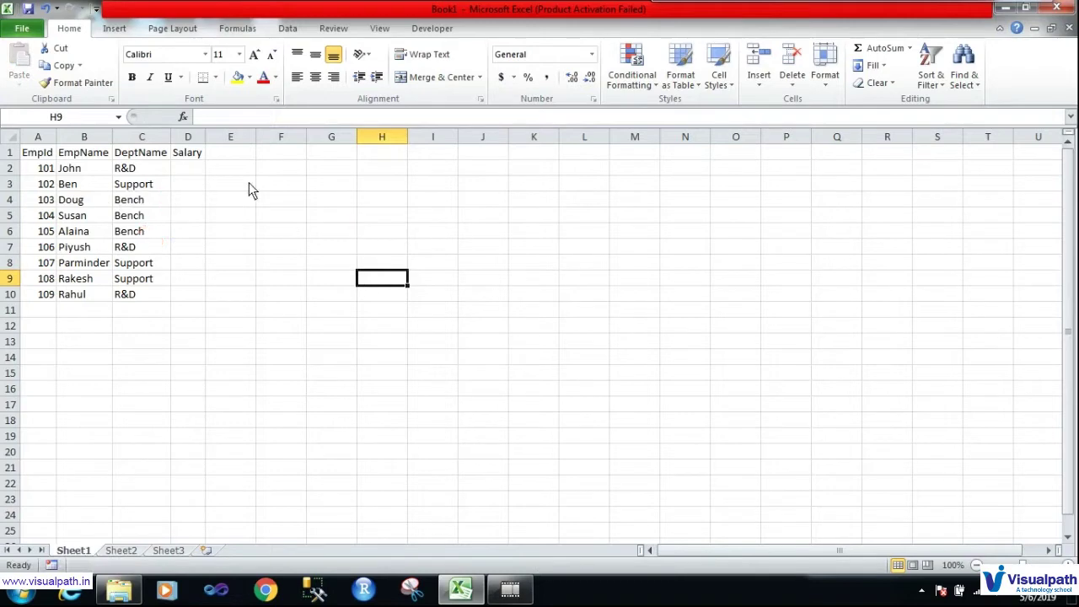
Widen the Salary column D to more than twice the width of the DeptName column
click(188, 170)
drag(308, 139, 309, 139)
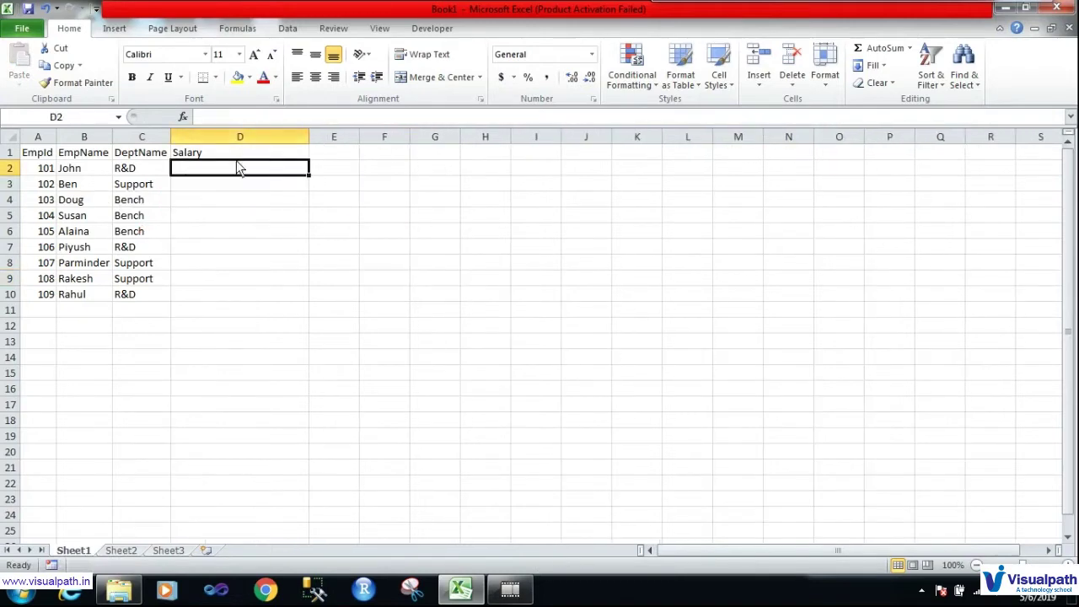
click(548, 264)
Enter the salaries 20000 and 10000 for EmpId 101 and 102 in cells D2 and D3
click(269, 170)
text(2000)
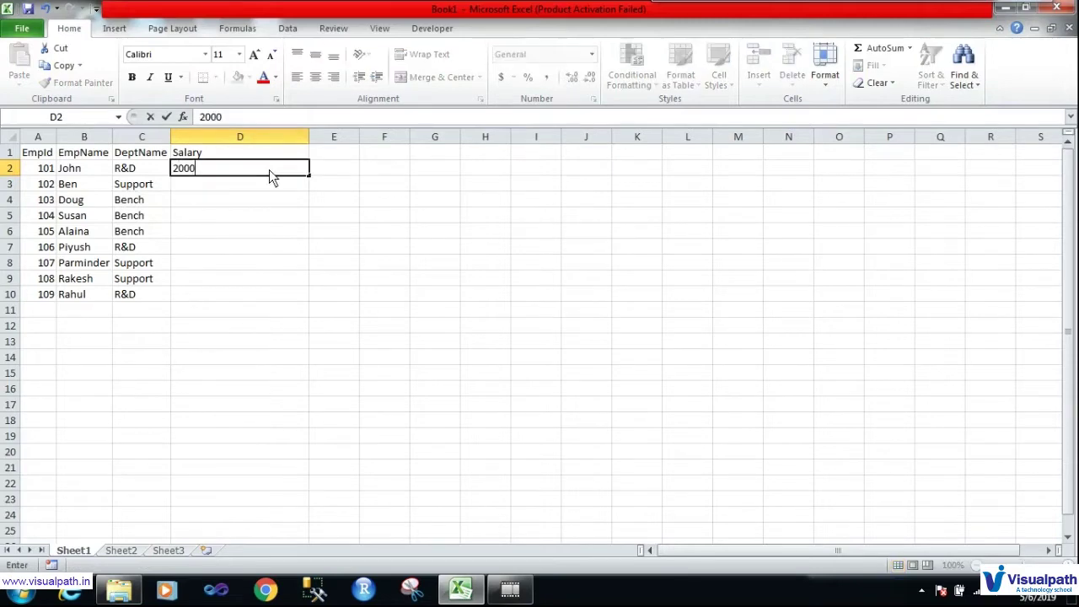
text(0)
key(Return)
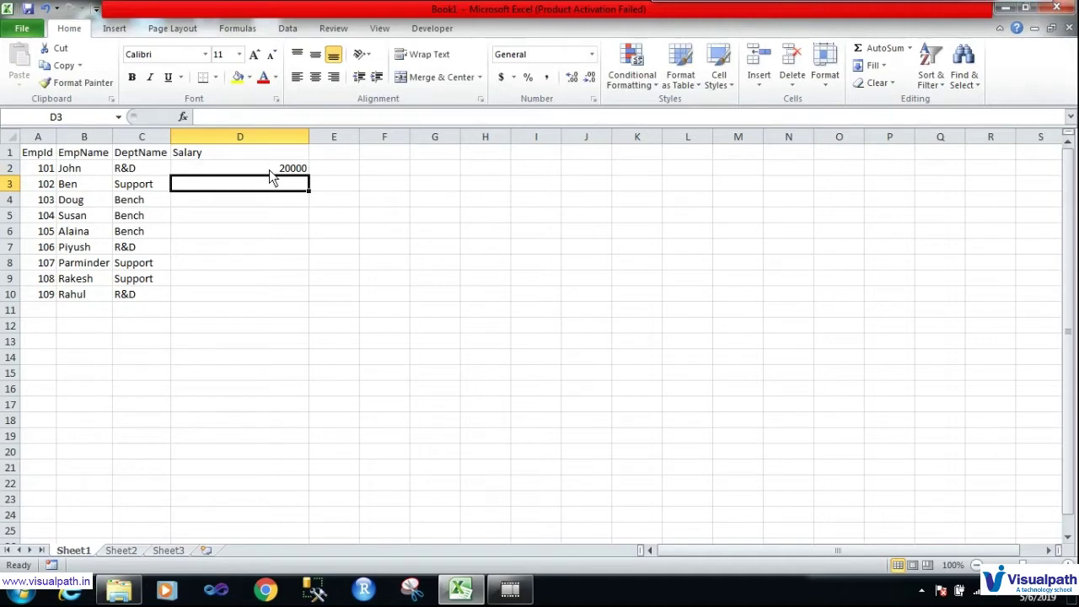
text(10000)
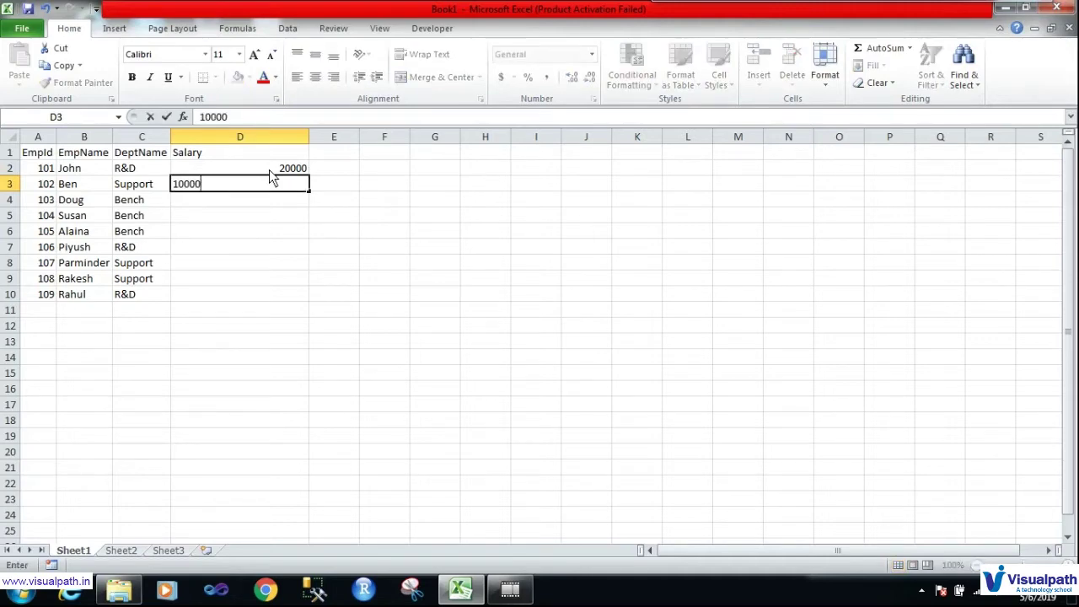
key(Return)
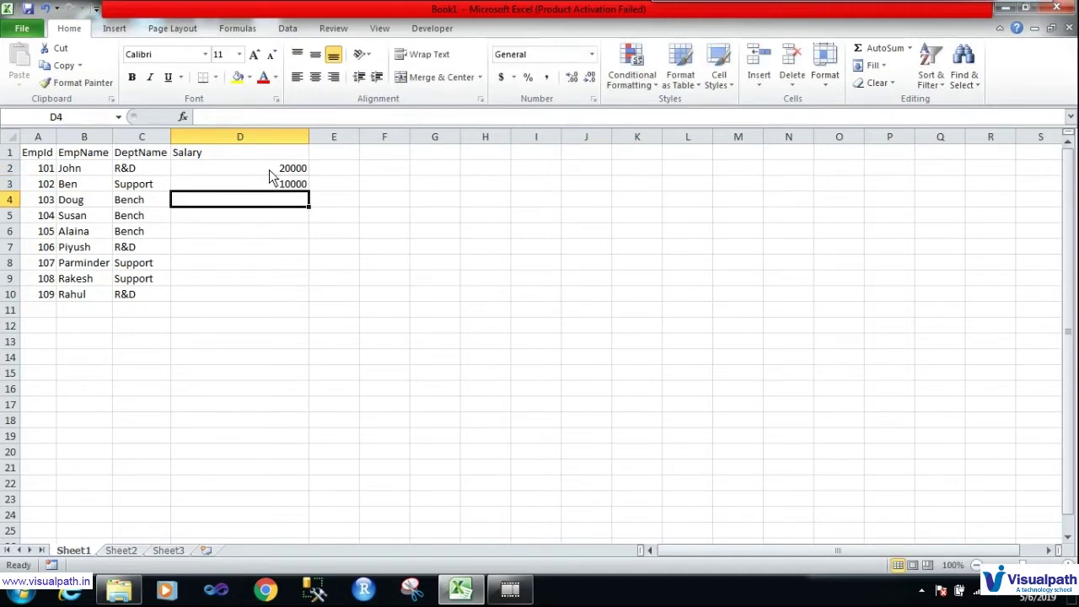
Enter the salaries 8000 and 9000 for EmpId 103 and 104 in cells D4 and D5
text(800)
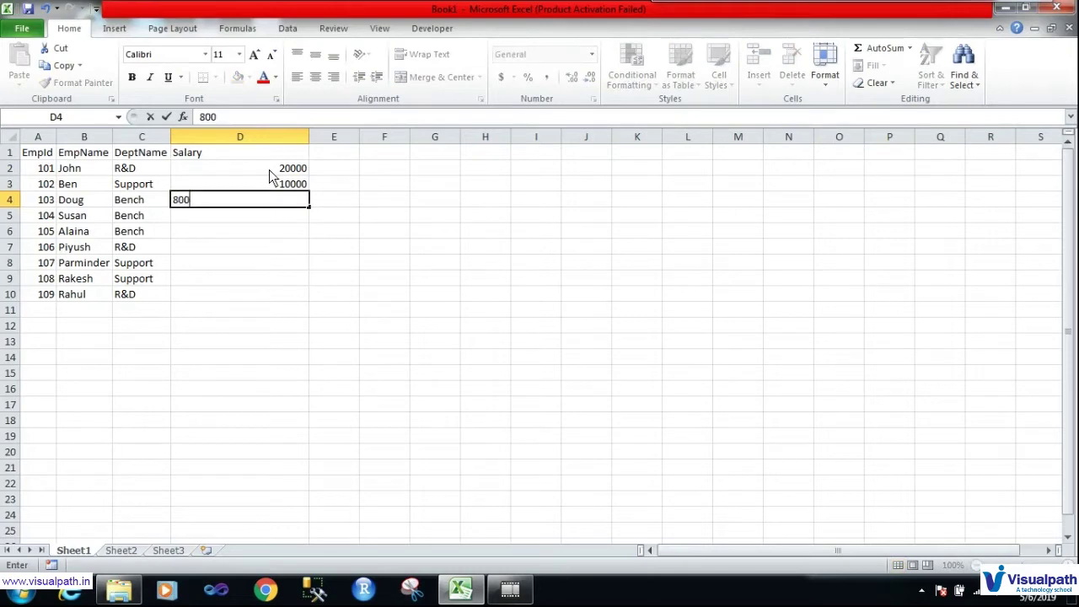
text(00)
key(BackSpace)
key(Return)
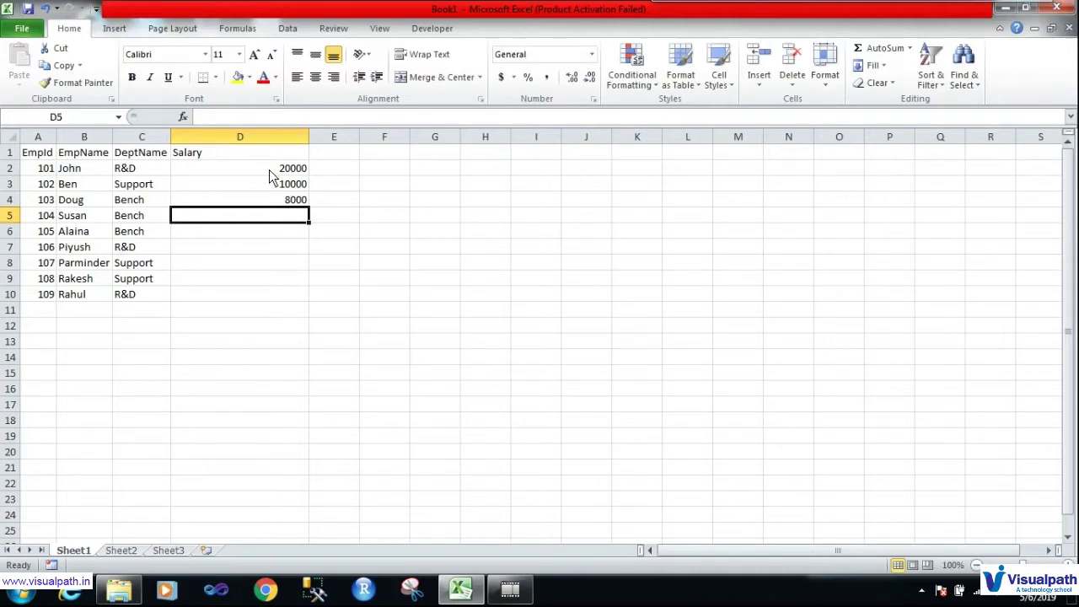
text(9000)
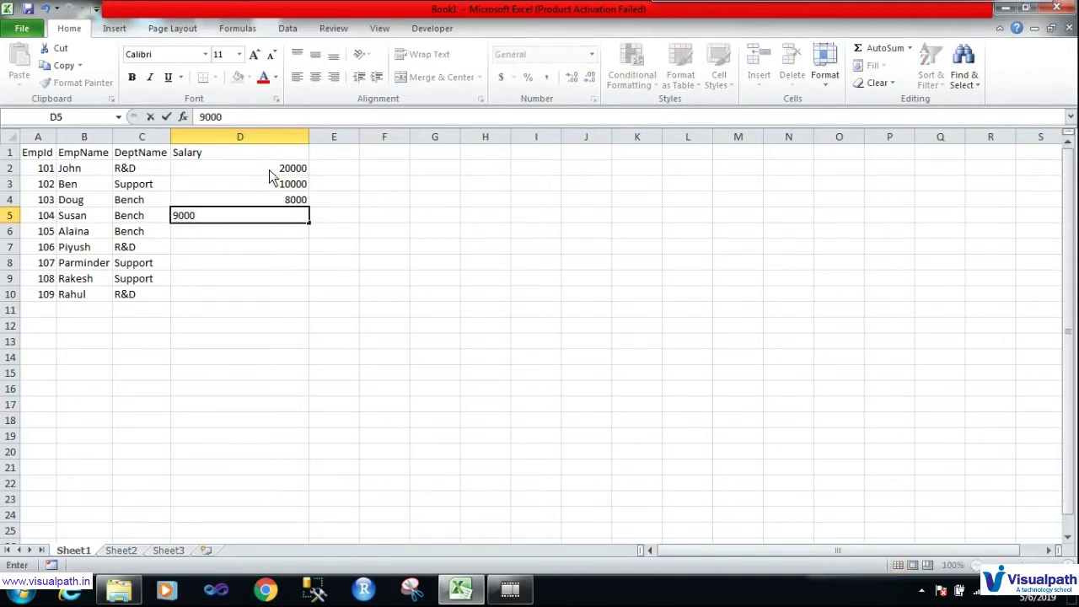
key(Return)
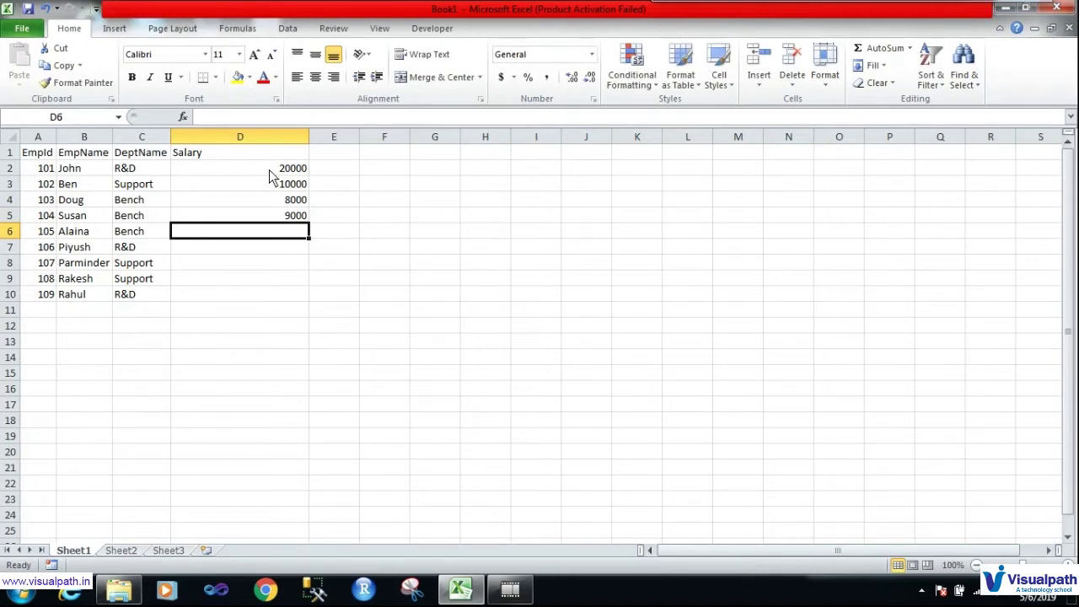
Enter the salaries 7000 and 15000 for EmpId 105 and 106 in cells D6 and D7
text(7000)
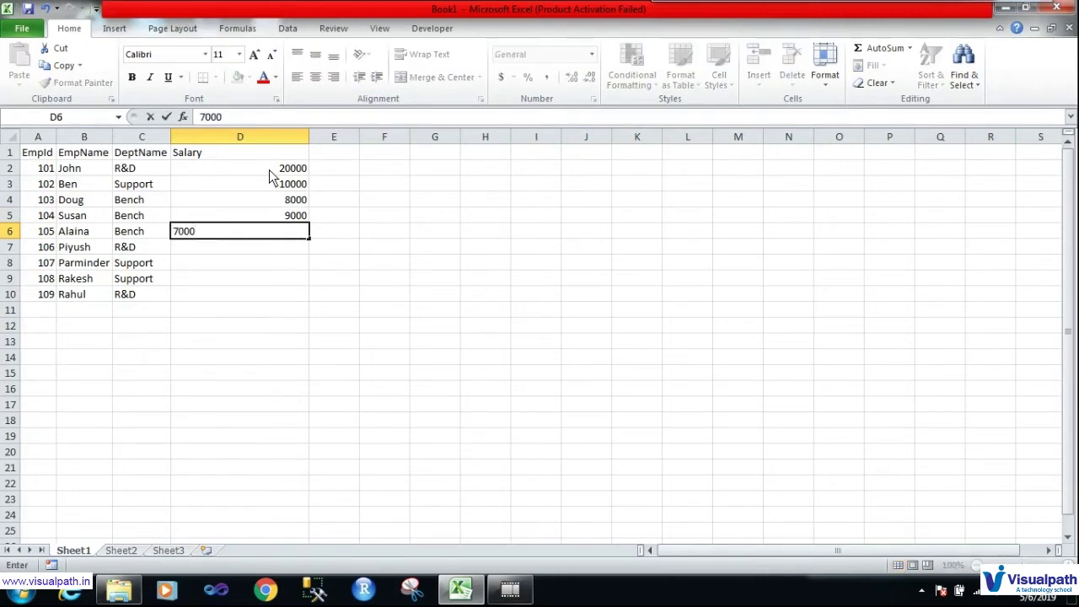
key(Return)
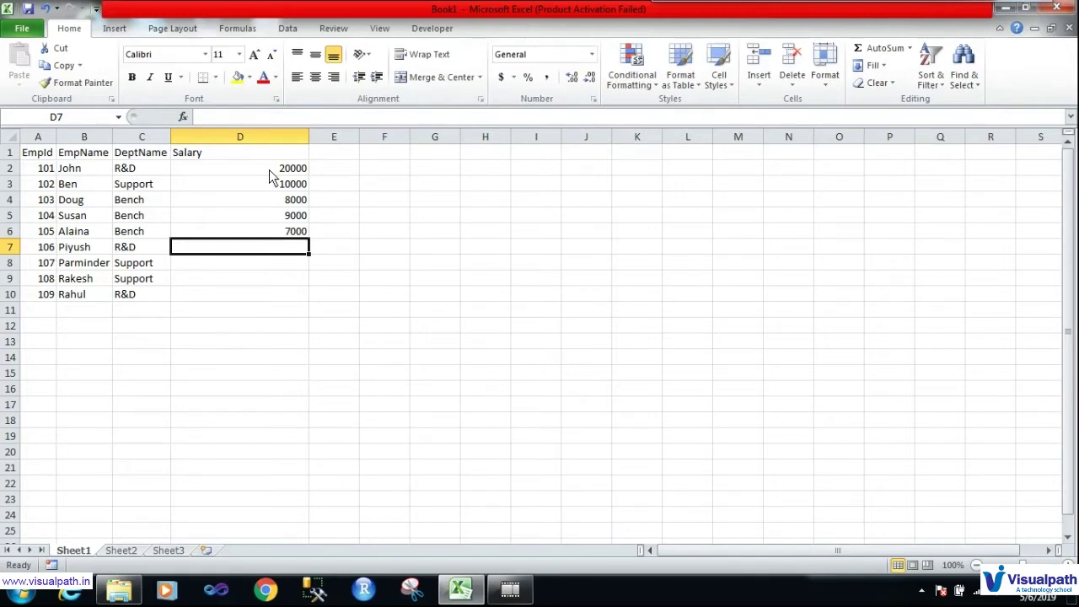
text(15000)
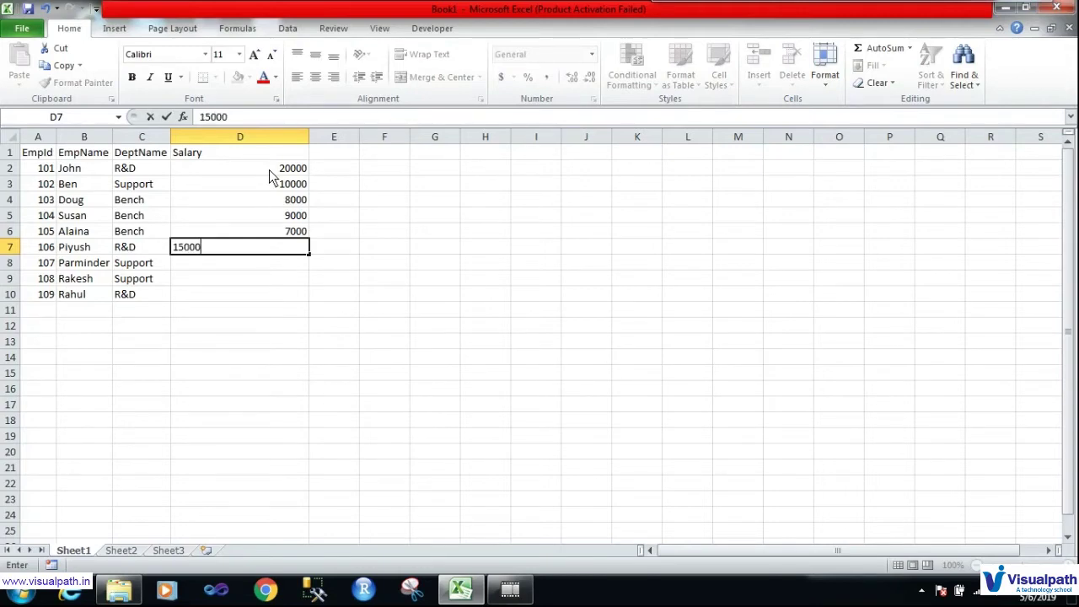
key(Return)
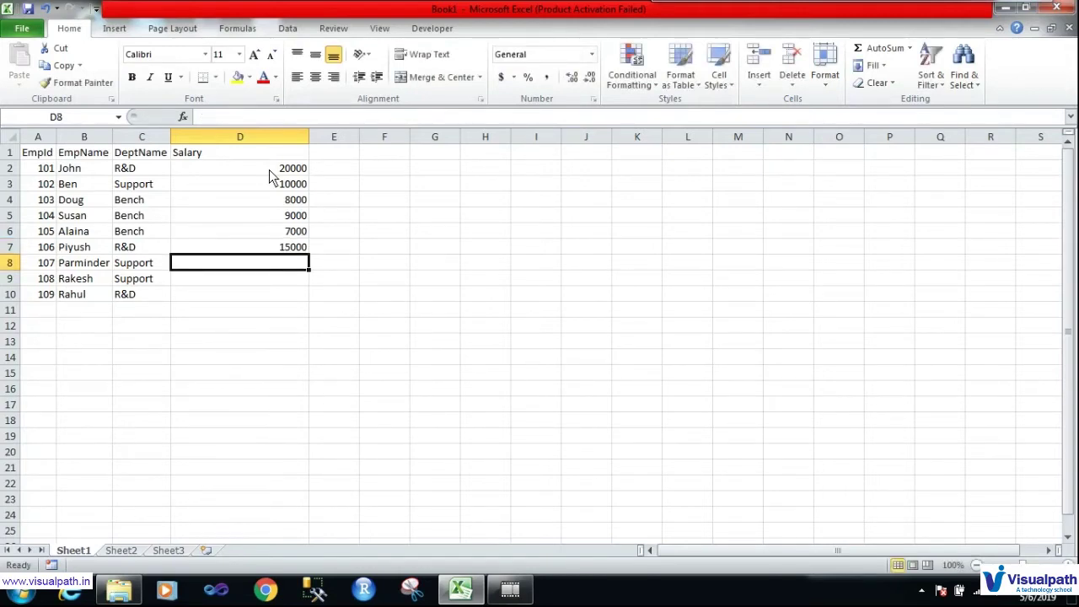
Enter the salaries 15000, 10000 and 15000 for EmpId 107, 108 and 109 in cells D8 to D10
text(15000)
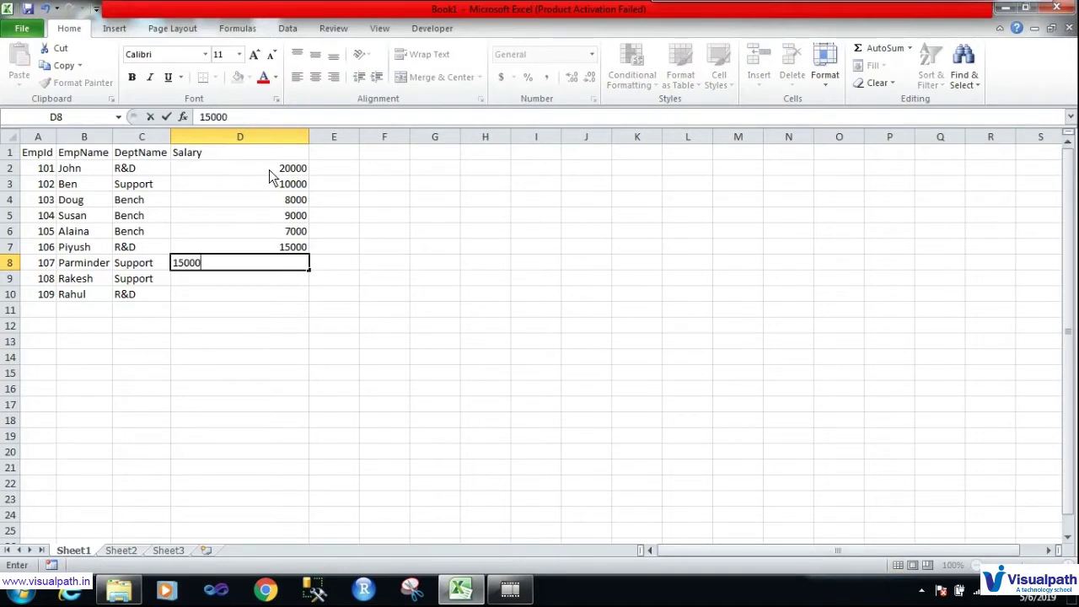
key(Return)
text(10000)
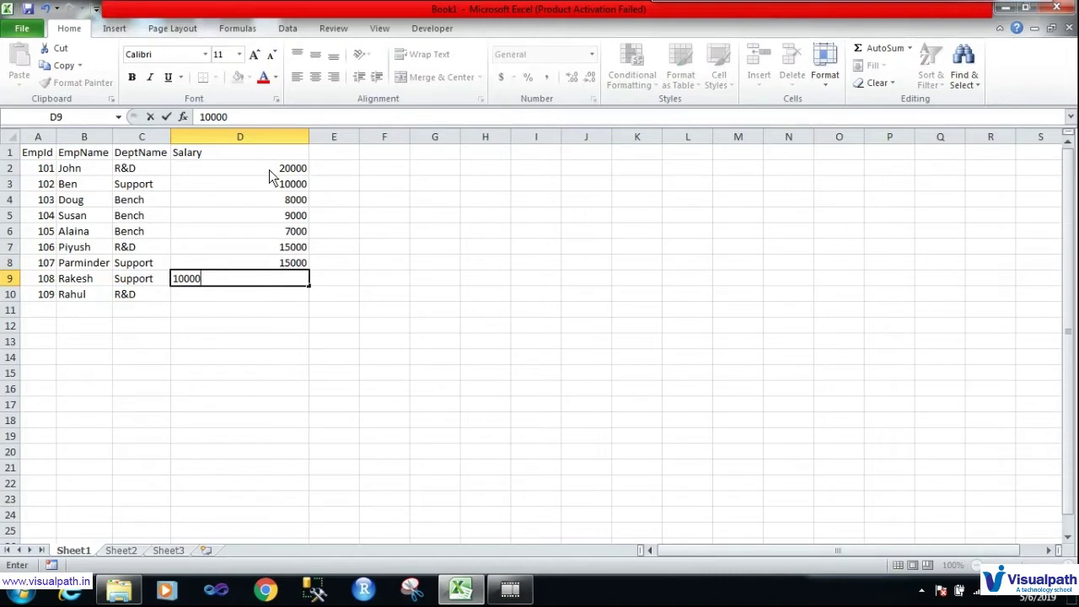
key(Return)
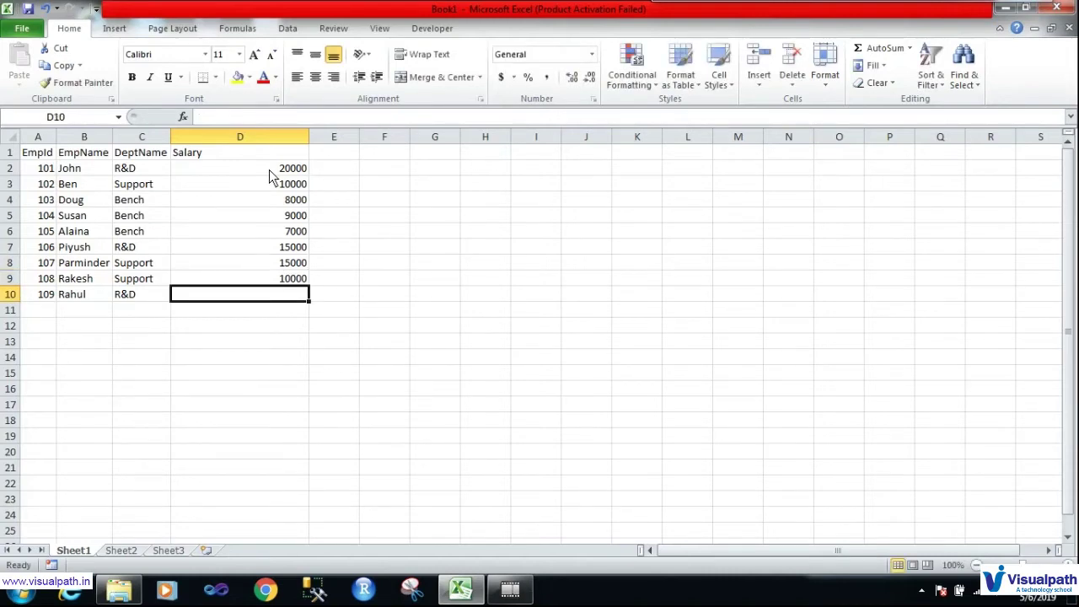
text(15000)
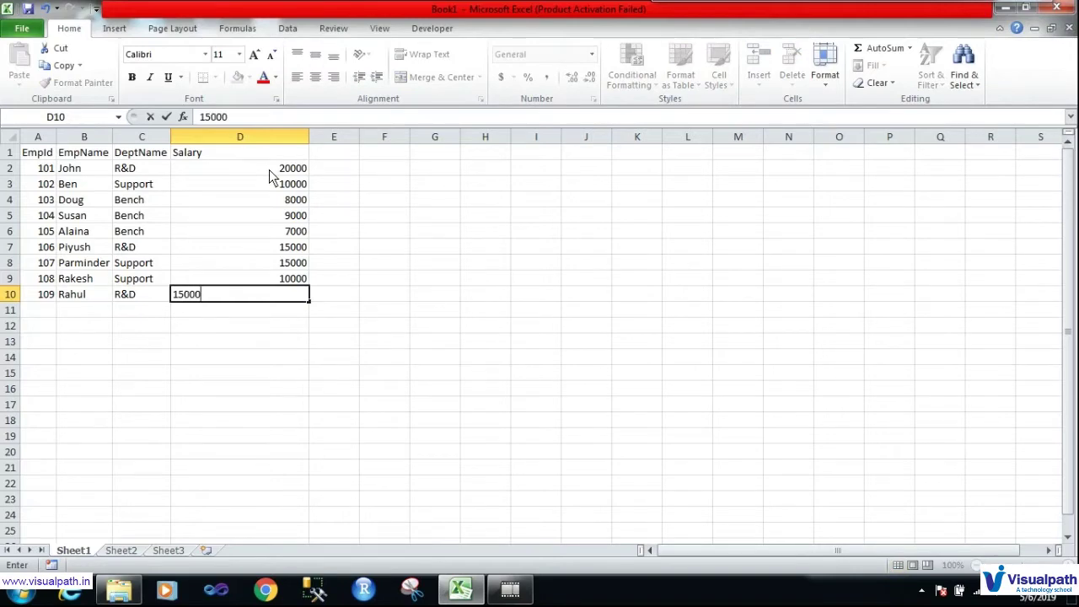
click(374, 376)
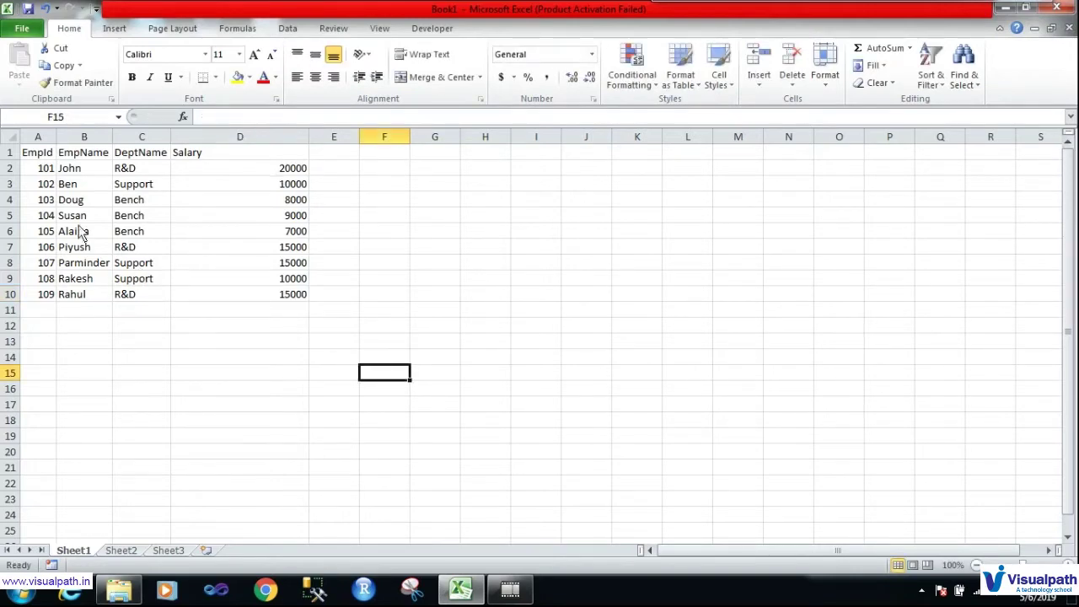
drag(29, 154, 278, 309)
click(435, 294)
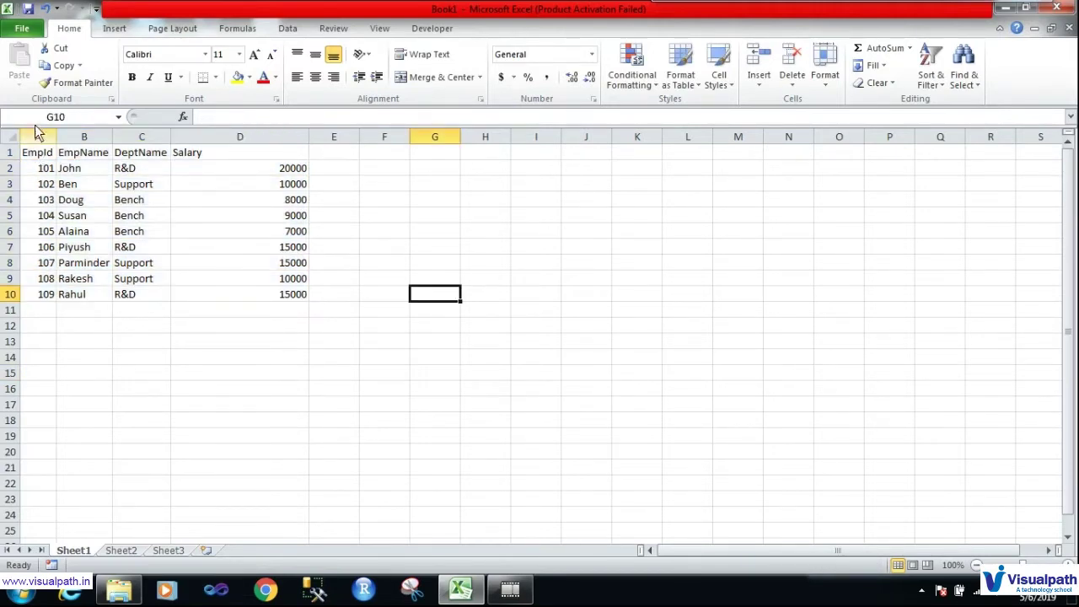
click(23, 34)
key(Escape)
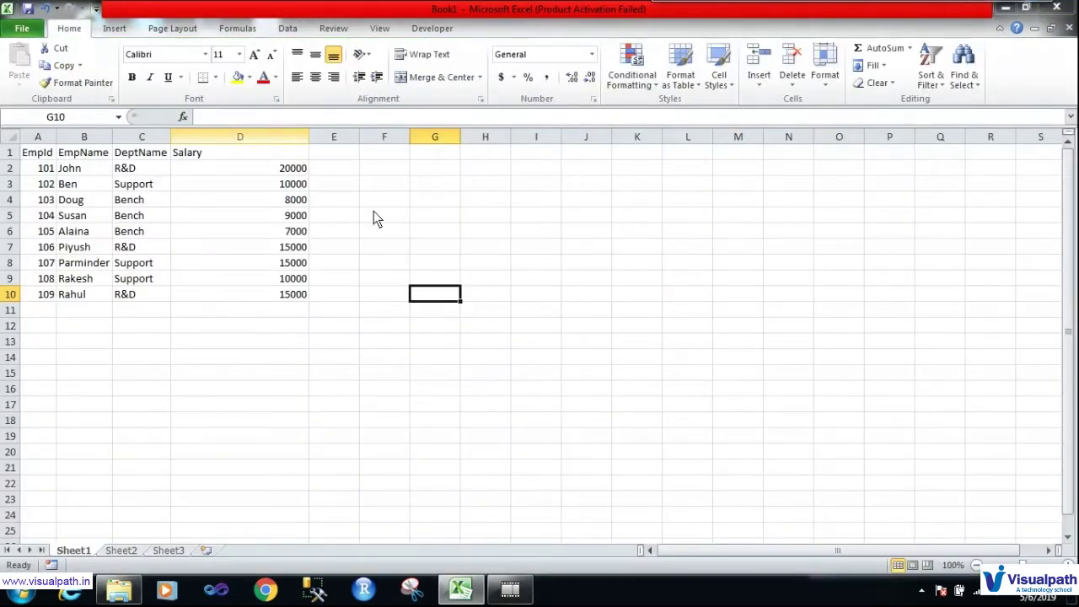
Start saving the workbook and choose the PowerBI folder on Local Disk (D:) as its location
key(ctrl+s)
scroll(128, 220, down, 3)
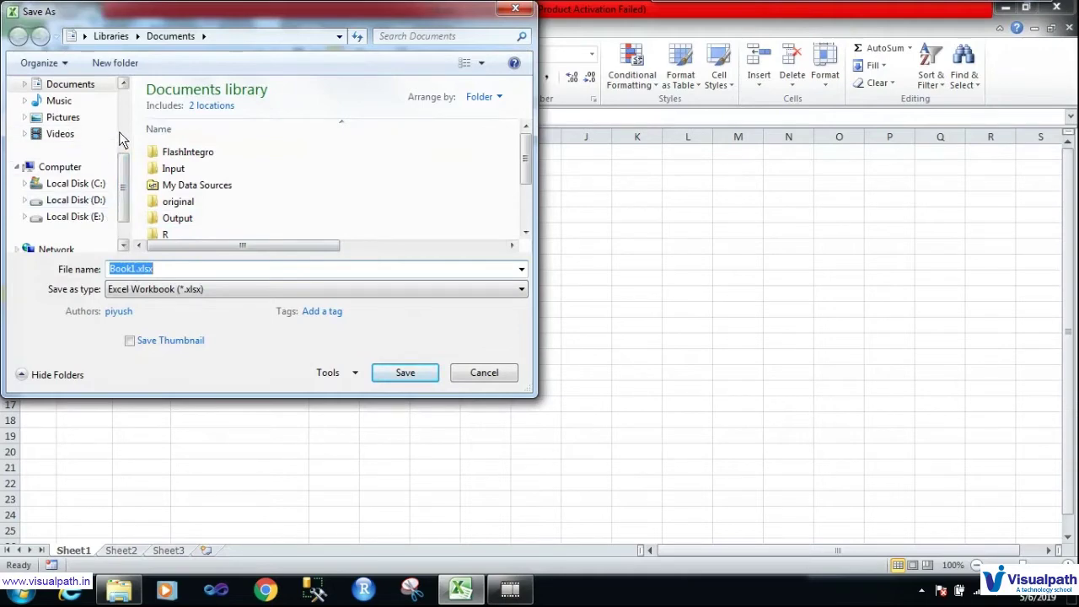
click(125, 141)
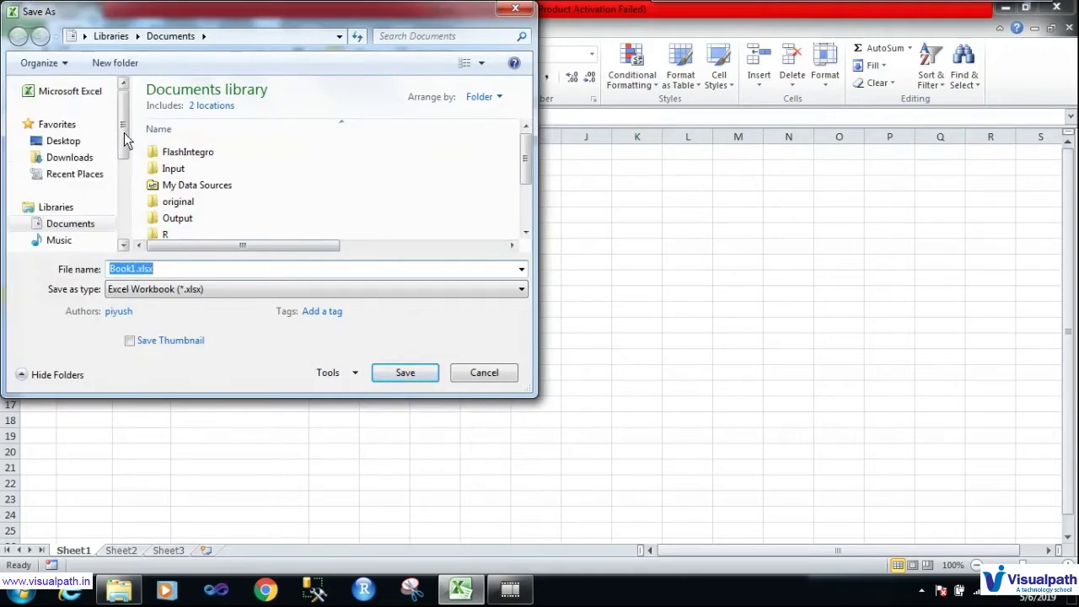
click(126, 201)
mouse_move(126, 201)
mouse_down()
mouse_move(127, 127)
mouse_move(125, 210)
mouse_up()
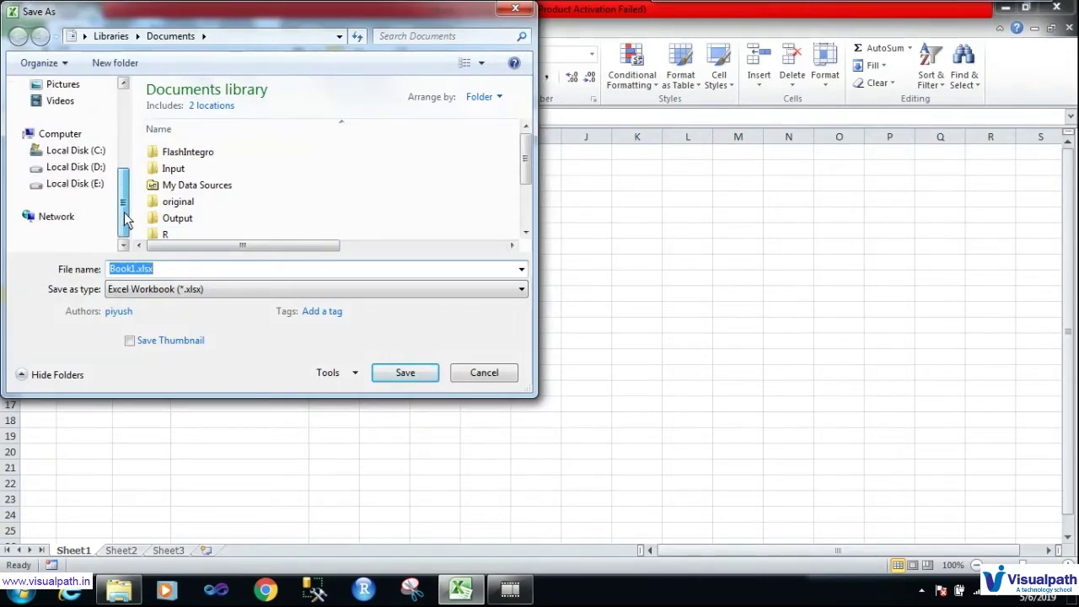
click(93, 169)
click(215, 181)
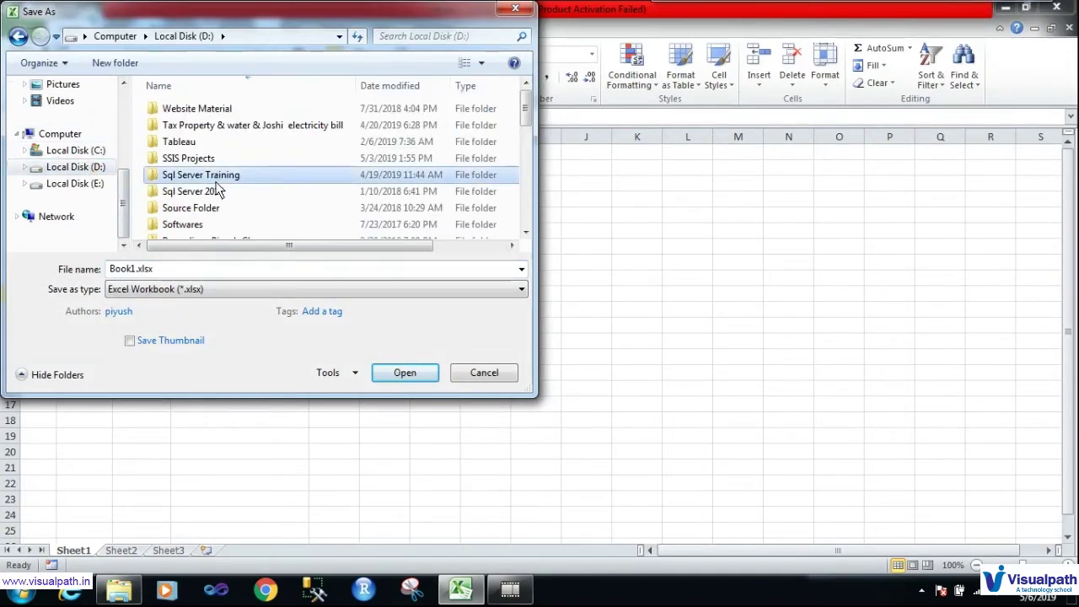
key(p)
double_click(199, 103)
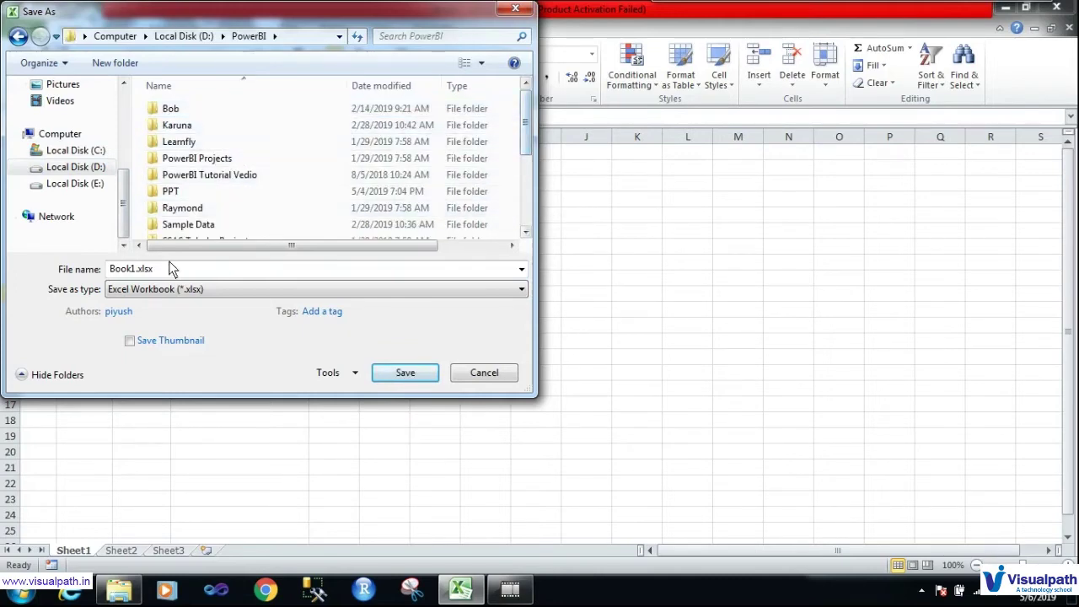
Name the workbook Demo and save it as an Excel Workbook (*.xlsx) in the PowerBI folder
double_click(140, 270)
click(139, 270)
drag(136, 270, 98, 273)
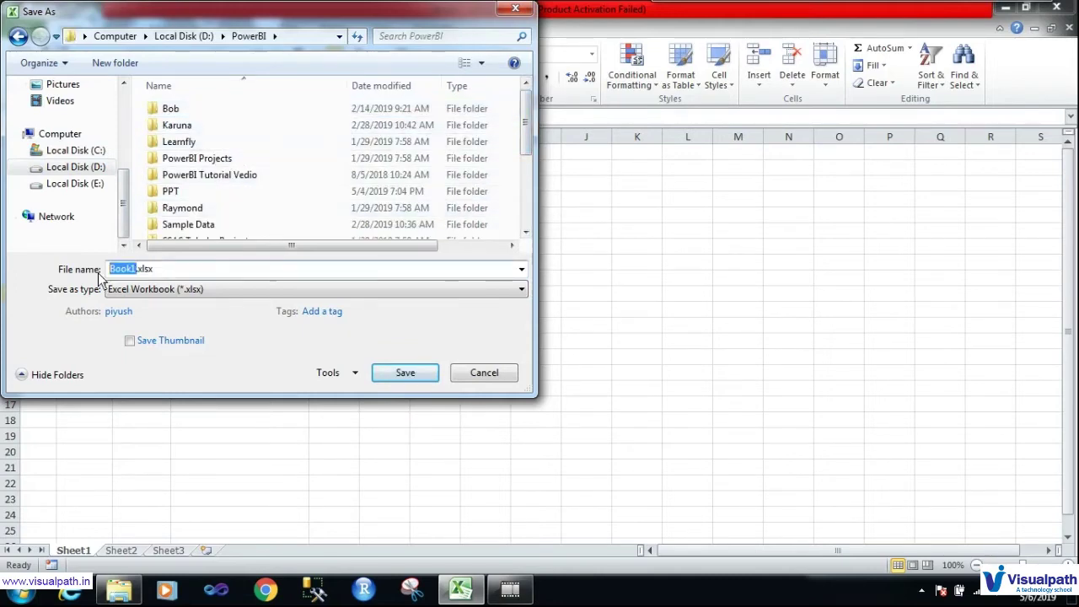
text(Demo)
click(406, 373)
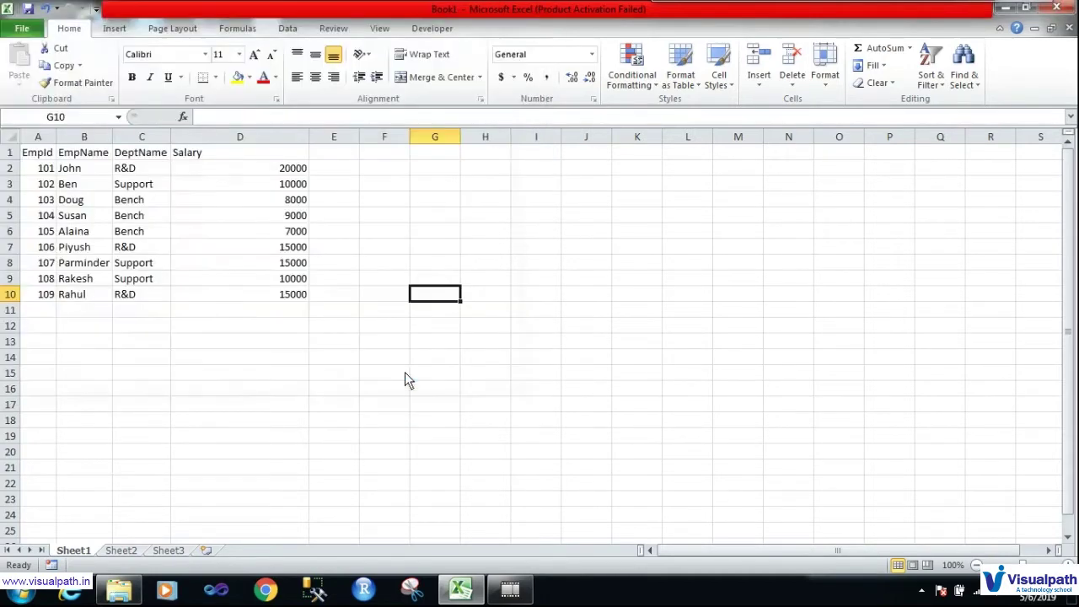
Close Excel and launch Power BI Desktop, dismissing its start screen to reach a blank report
click(1057, 8)
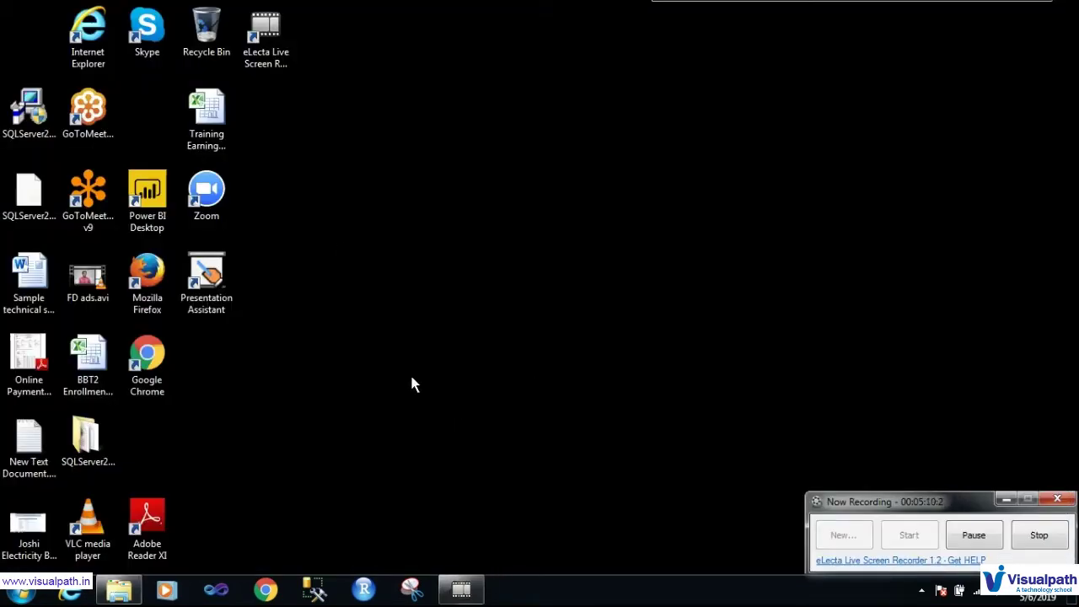
click(142, 193)
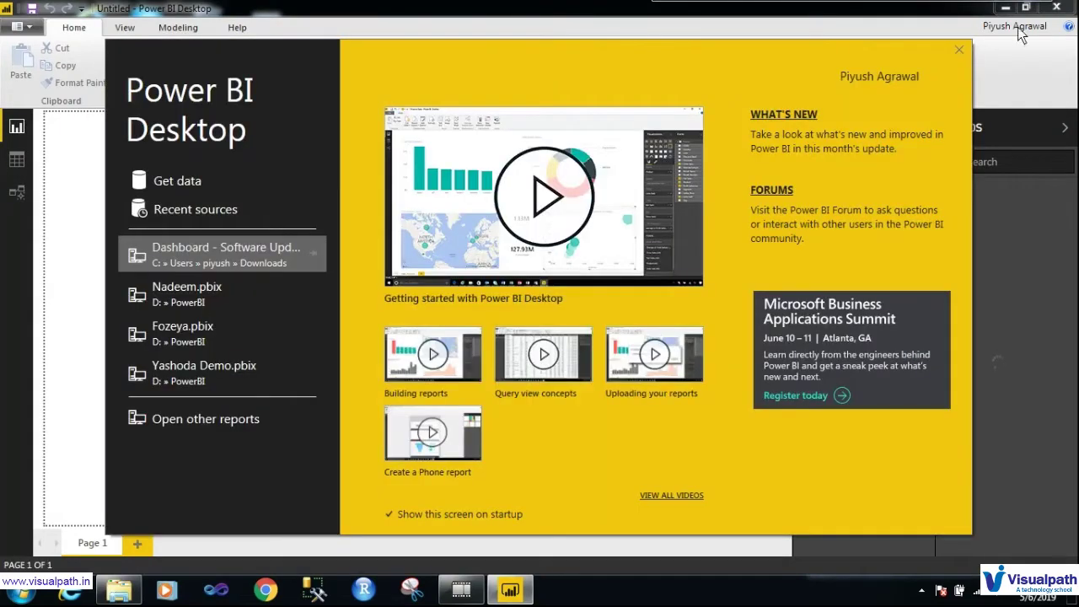
click(959, 52)
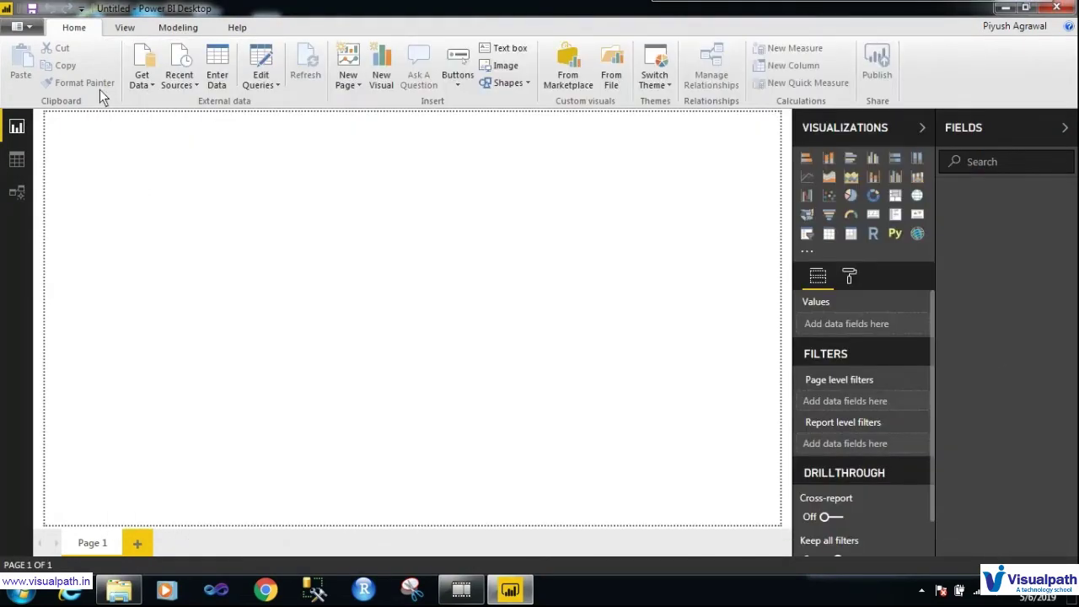
Connect to the Excel workbook Demo.xlsx in the PowerBI folder on Local Disk (D:) and select Sheet1 for import
click(148, 87)
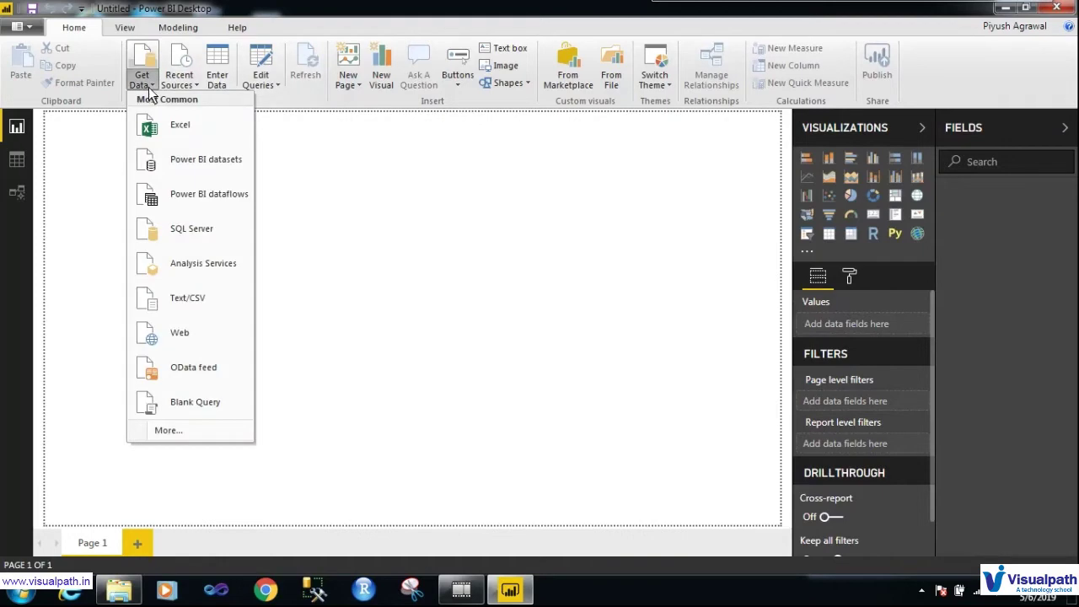
click(175, 125)
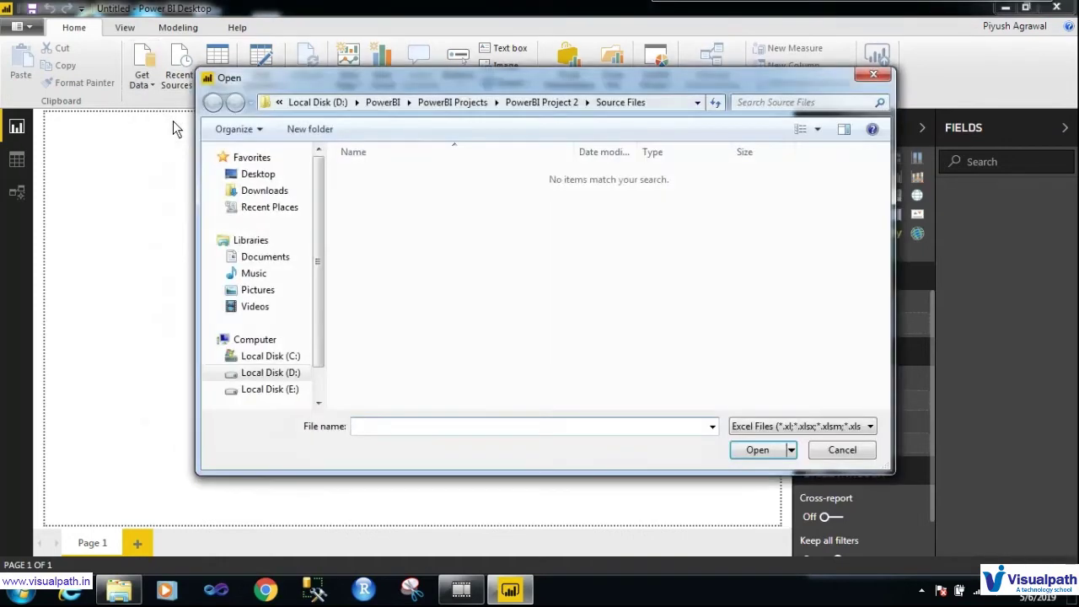
click(295, 373)
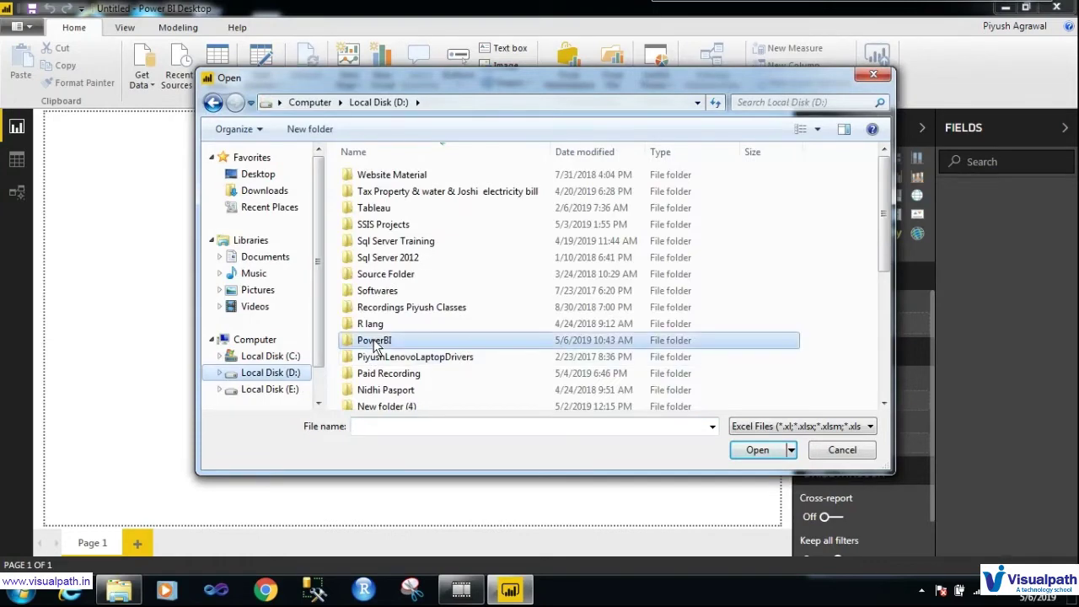
double_click(375, 342)
click(375, 375)
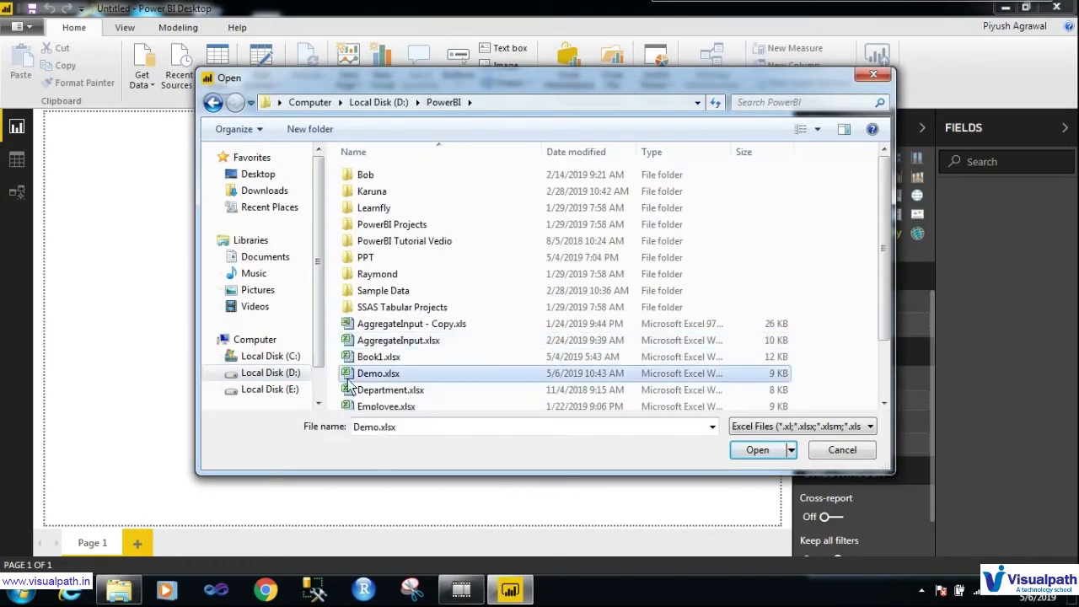
double_click(371, 377)
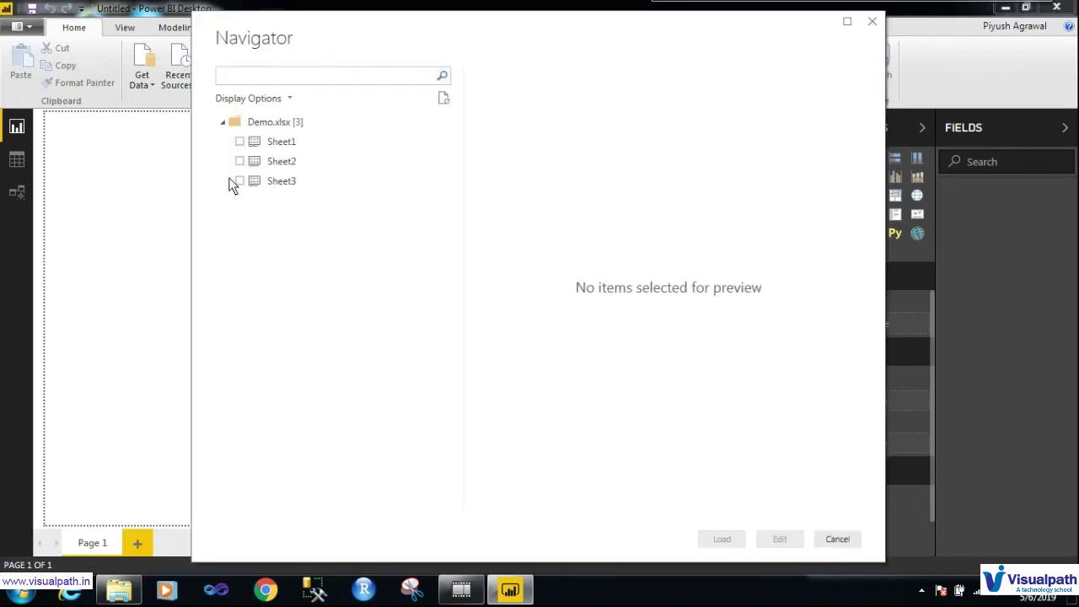
click(241, 142)
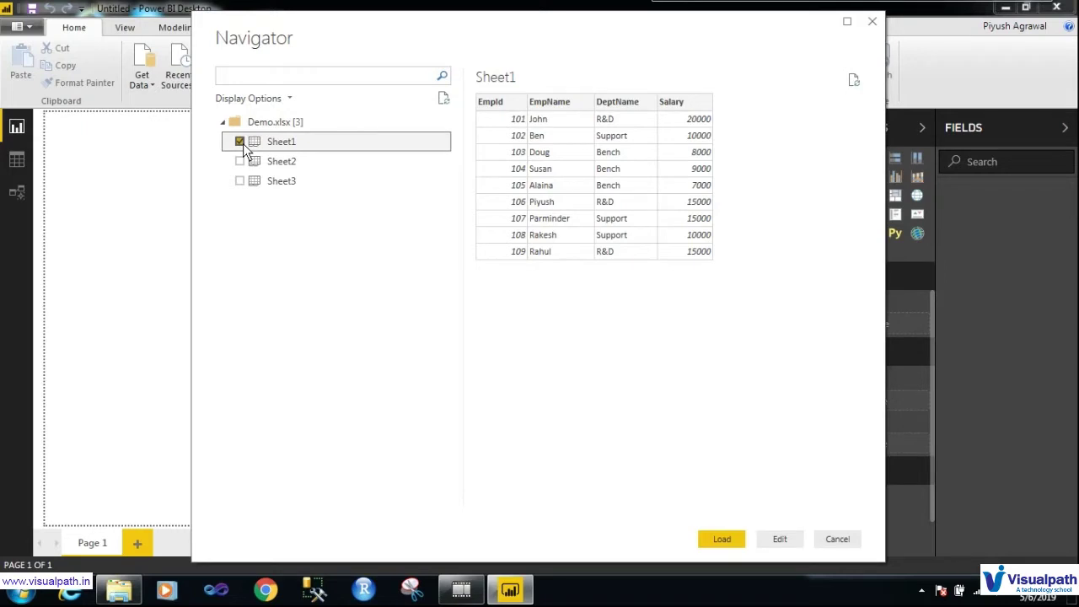
Annotate the Navigator's two refresh controls, sheet list and space below the Sheet1 preview with freehand red marks, and clear the drawing
key(ctrl+shift+d)
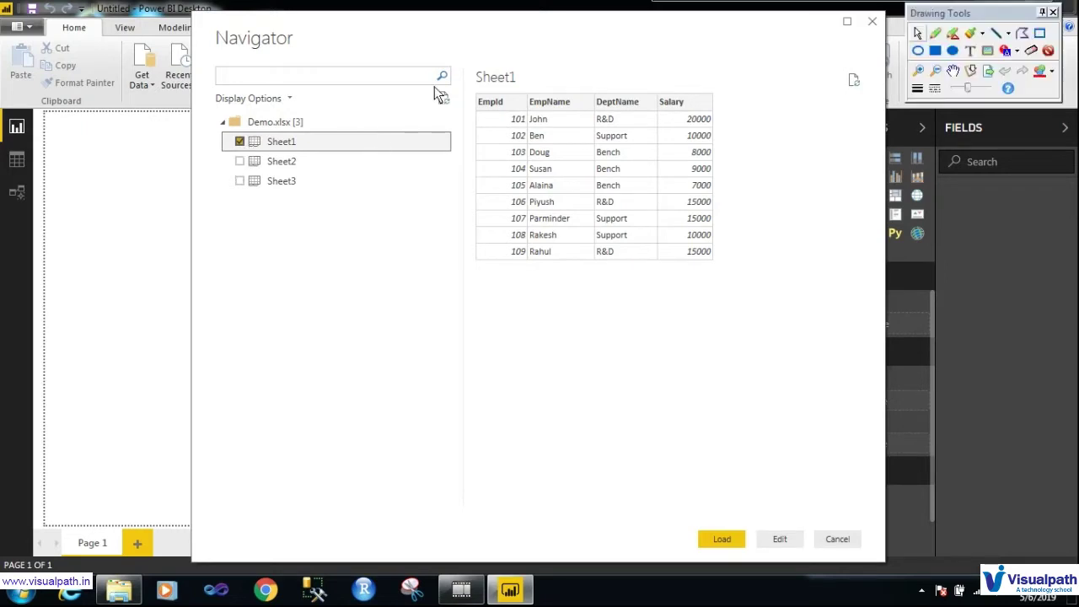
mouse_move(434, 86)
mouse_down()
mouse_move(460, 86)
mouse_move(456, 116)
mouse_up()
drag(844, 49, 866, 66)
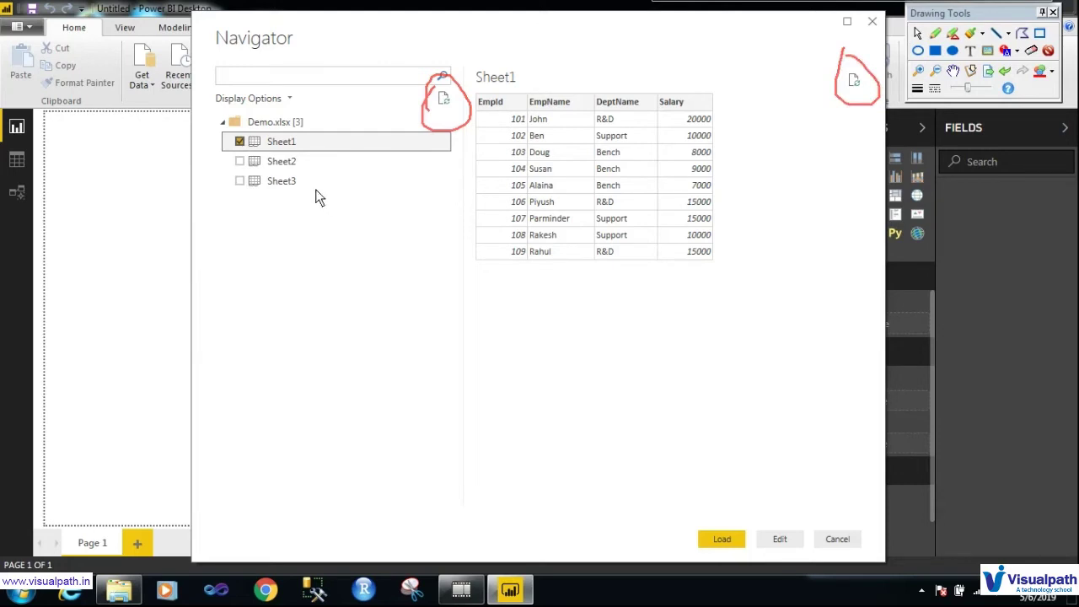
mouse_move(224, 192)
mouse_down()
mouse_move(333, 240)
mouse_move(308, 184)
mouse_move(291, 192)
mouse_up()
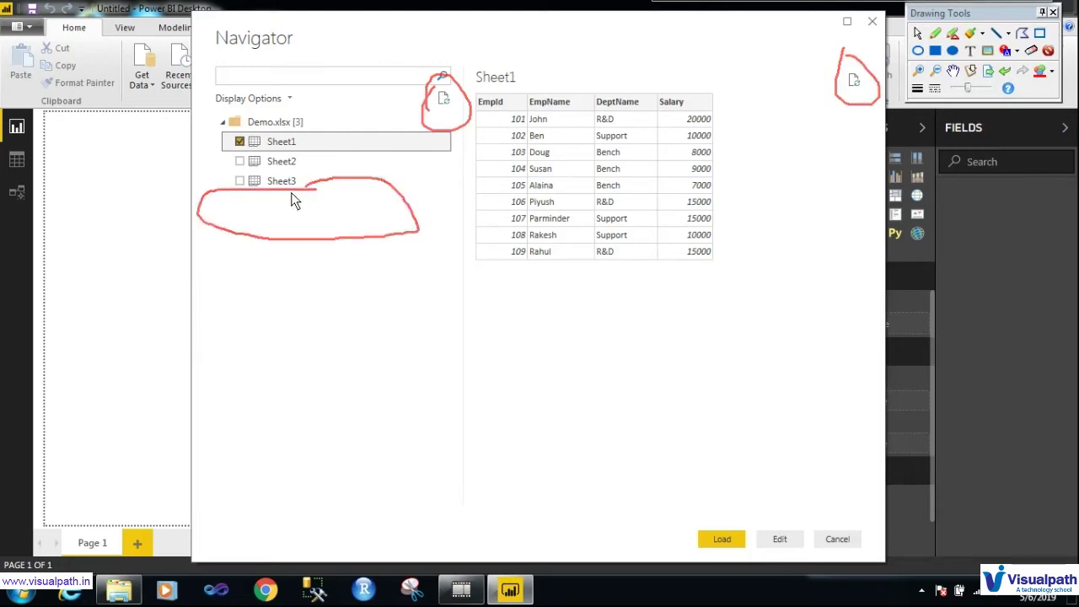
drag(278, 211, 318, 245)
drag(446, 110, 388, 159)
drag(387, 182, 407, 172)
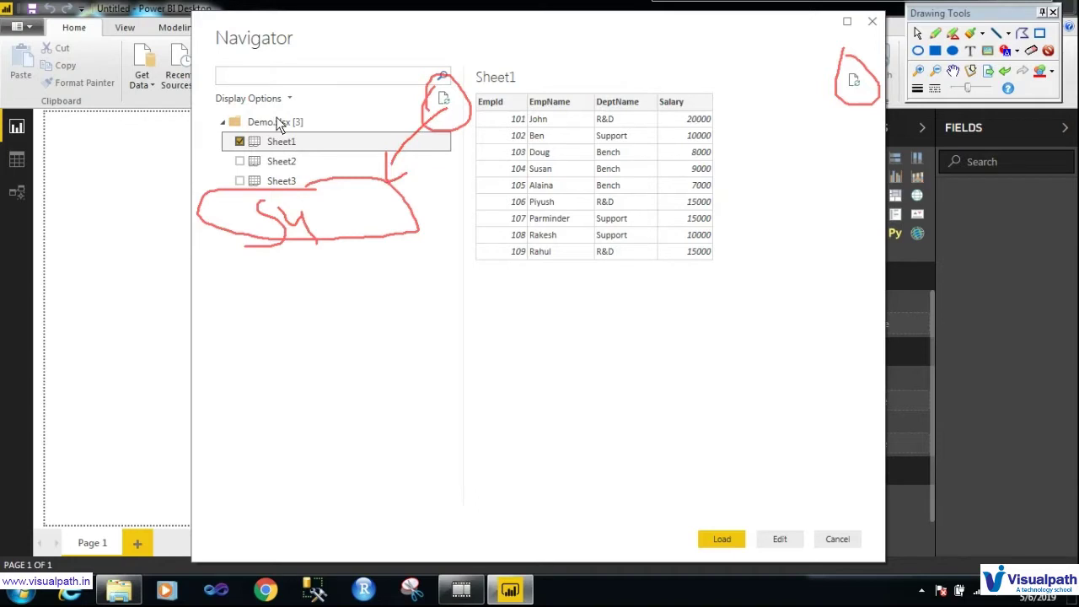
mouse_move(234, 116)
mouse_down()
mouse_move(278, 283)
mouse_move(328, 115)
mouse_move(240, 111)
mouse_up()
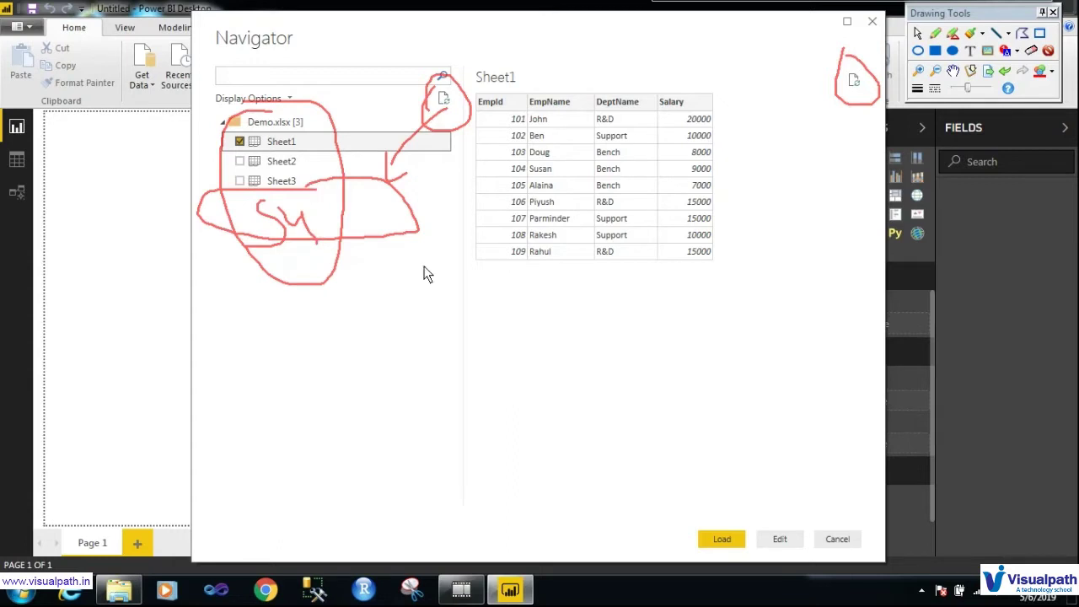
mouse_move(498, 265)
mouse_down()
mouse_move(463, 287)
mouse_move(809, 281)
mouse_move(482, 268)
mouse_up()
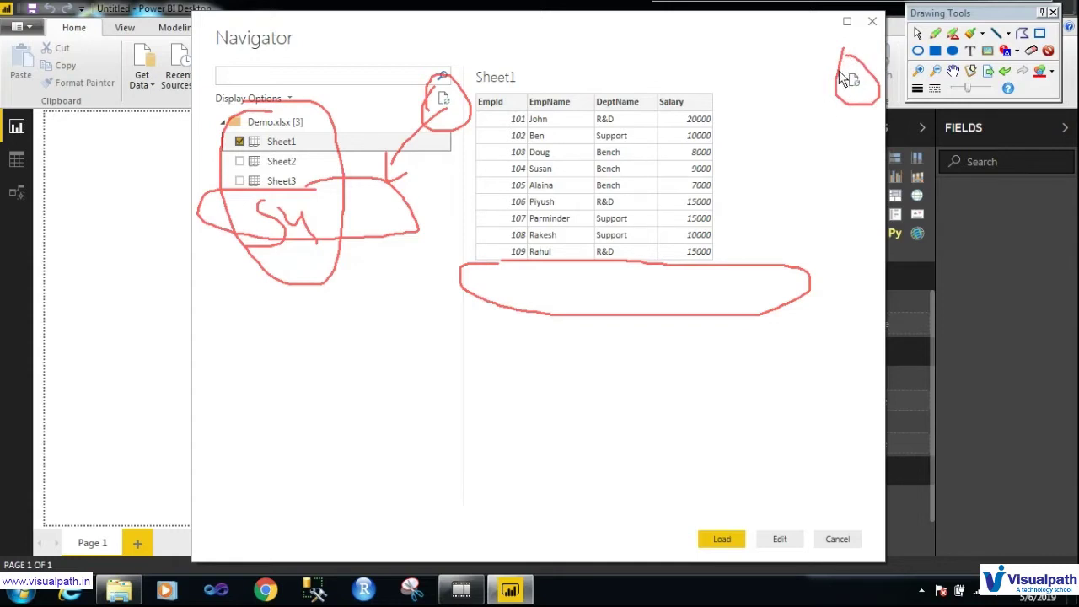
drag(834, 81, 793, 213)
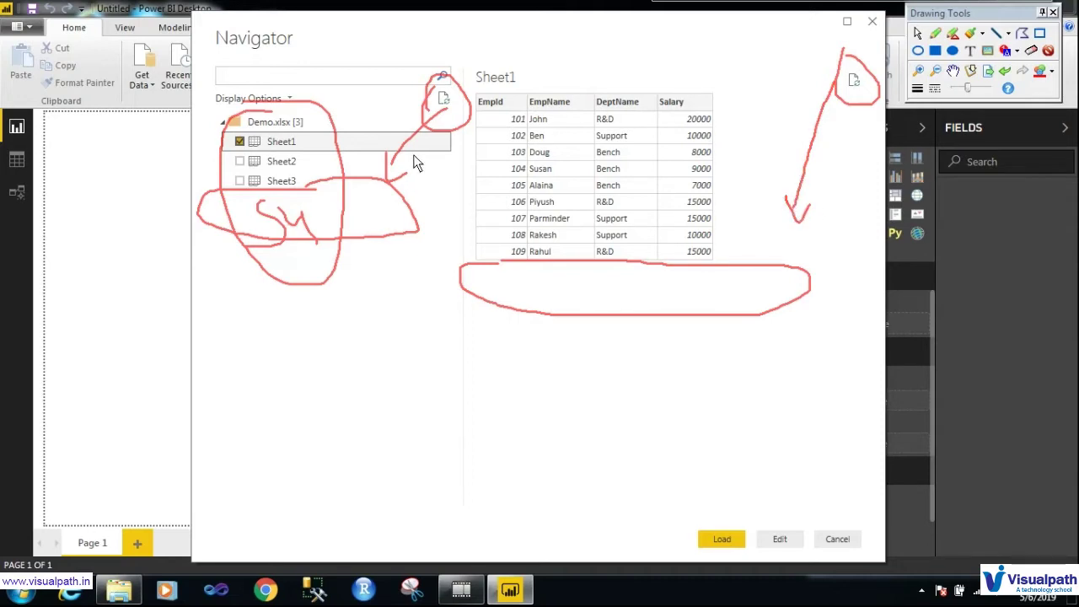
key(Escape)
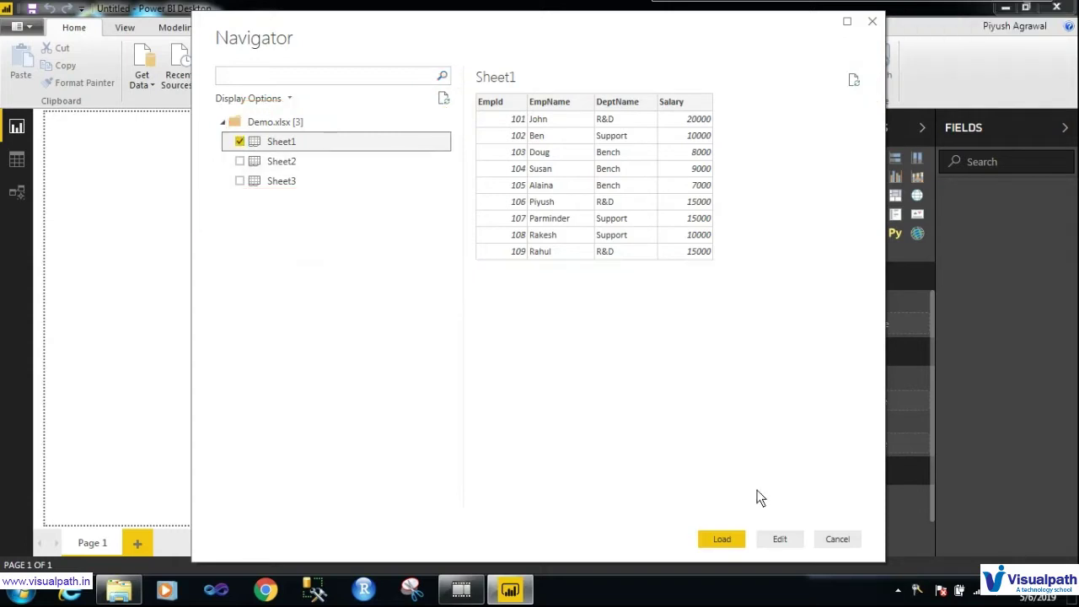
Load the selected Sheet1 data into the report, dismissing the Windows notification over the Navigator
click(728, 544)
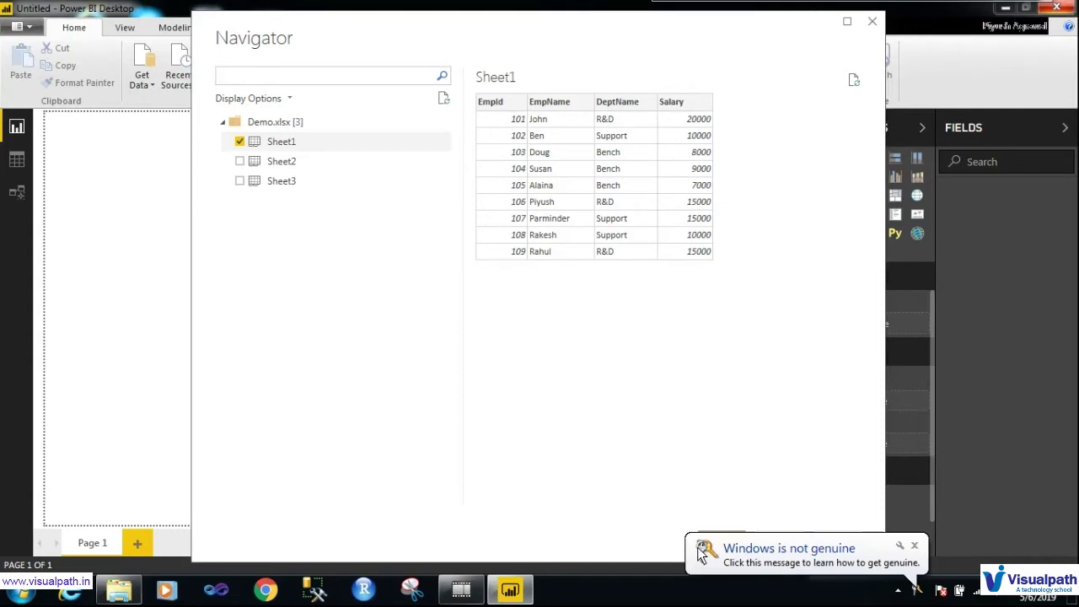
click(915, 546)
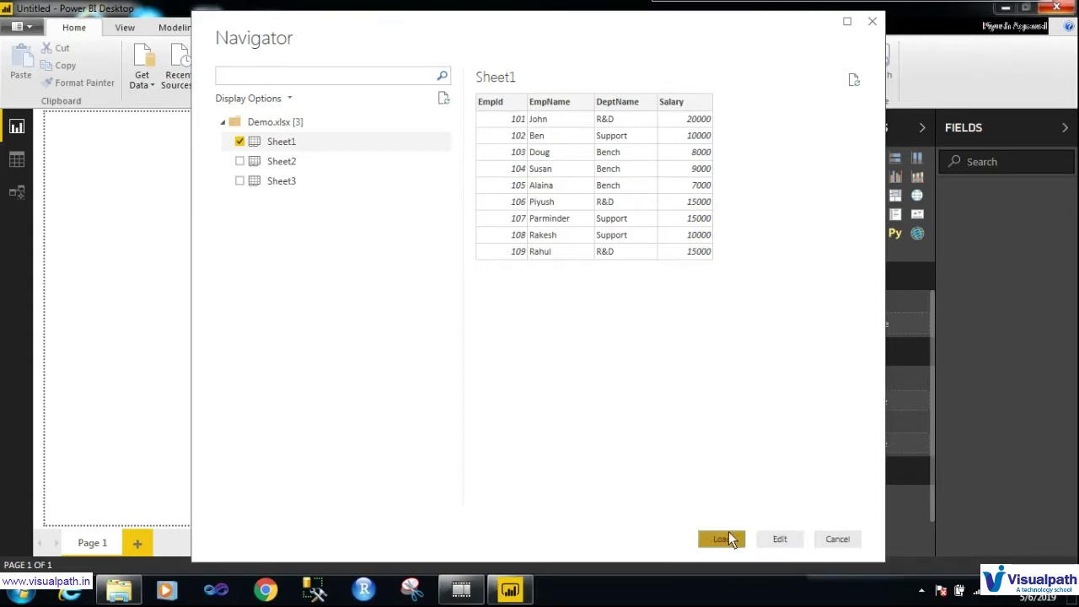
click(730, 536)
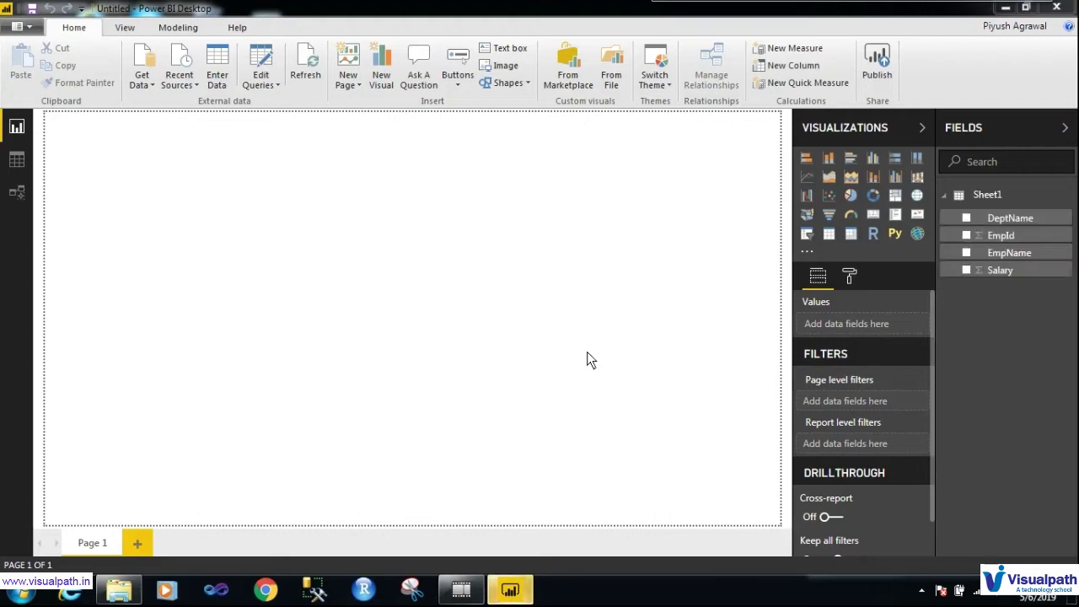
Examine the loaded Sheet1 fields and its rows in the Data view, and return to the Report view
mouse_move(957, 174)
mouse_down()
mouse_move(1026, 165)
mouse_move(932, 265)
mouse_up()
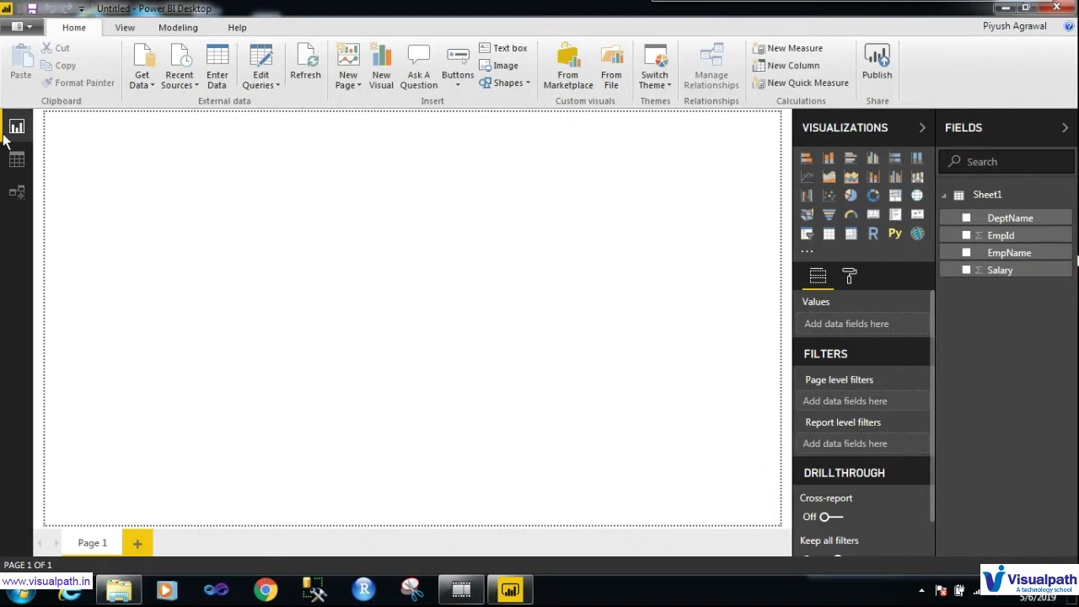
click(17, 159)
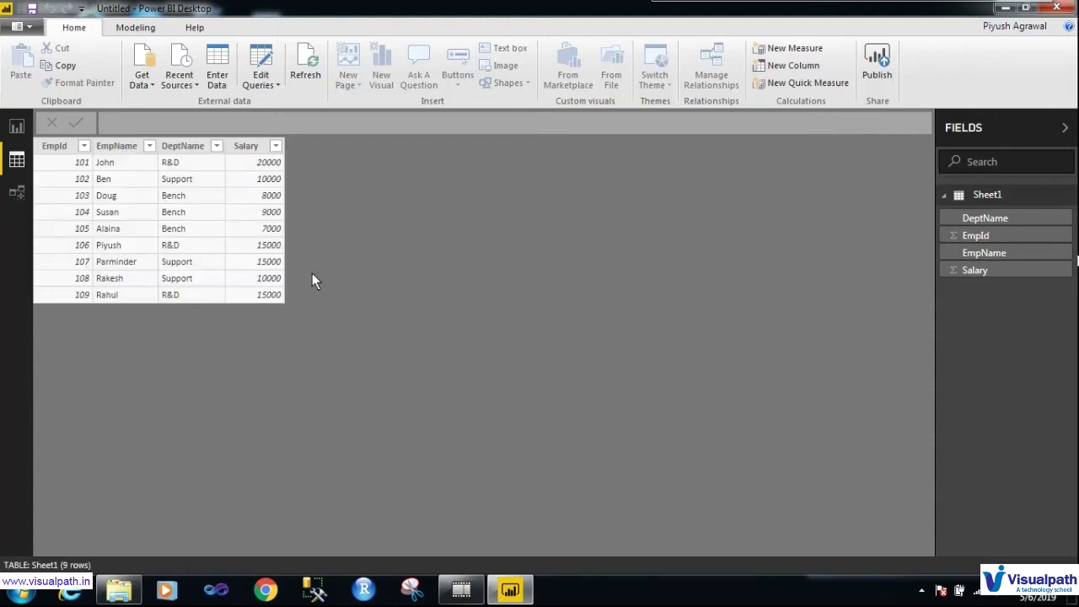
click(17, 128)
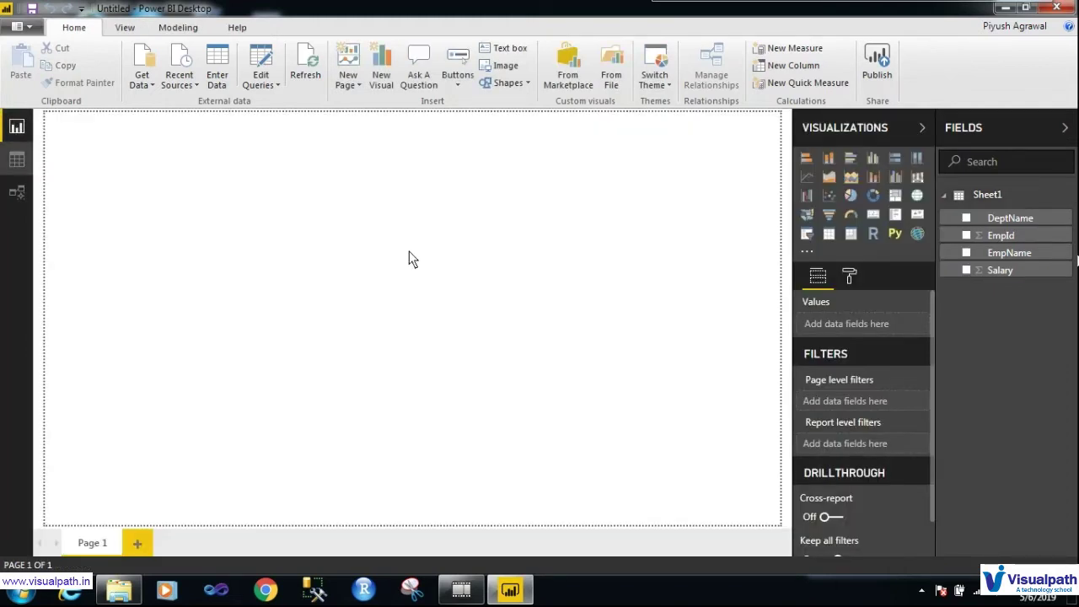
Add a pie chart in the upper-left area of the report page showing Salary by DeptName, enlarging it slightly
click(850, 197)
drag(210, 268, 380, 296)
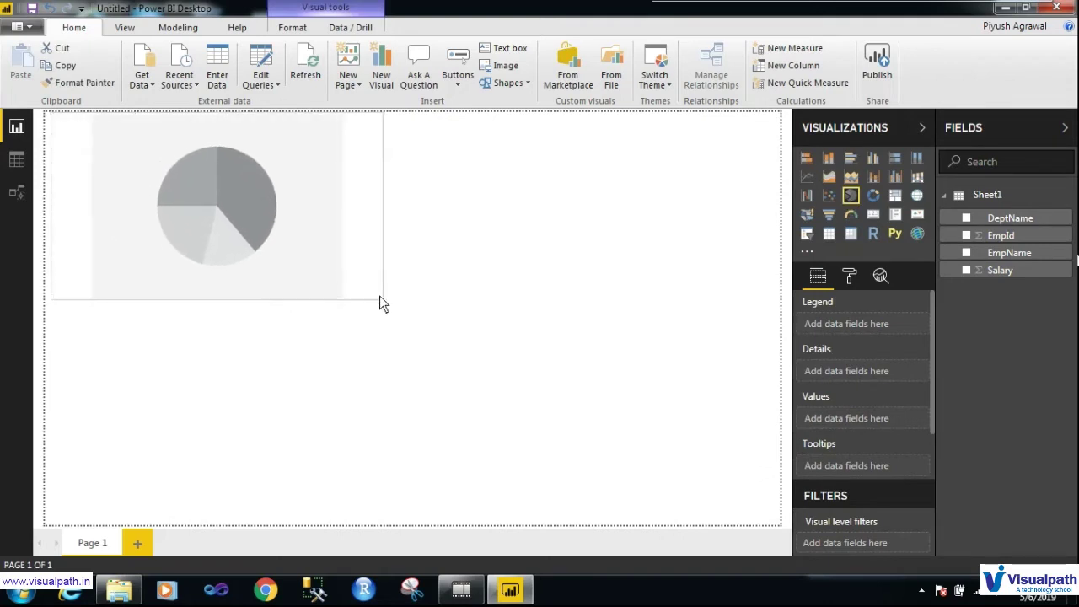
click(966, 220)
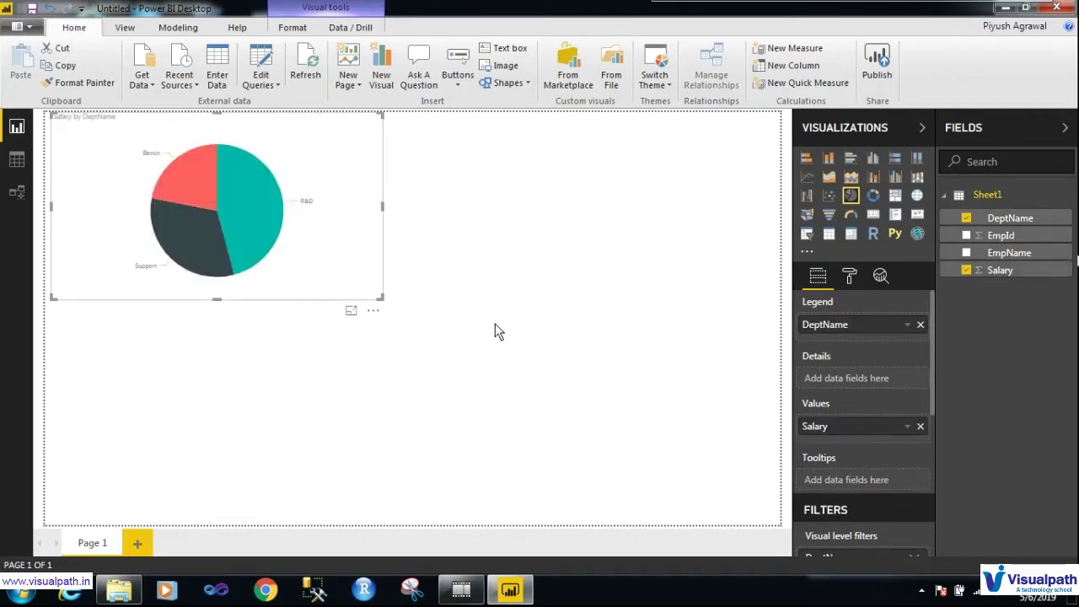
Set the text size of the pie chart's detail labels to 20 and deselect the chart
click(850, 275)
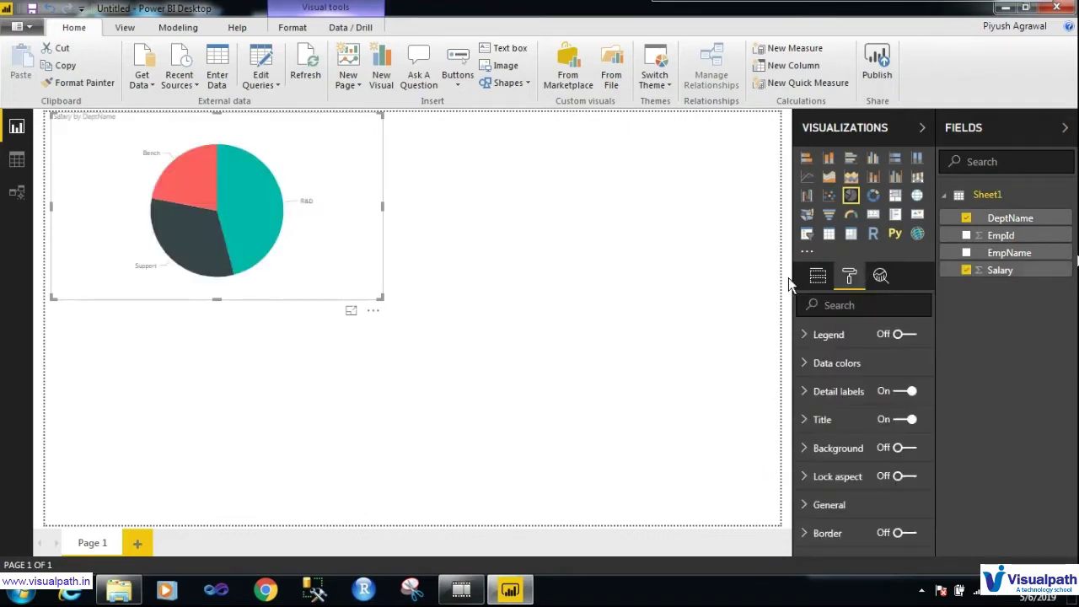
click(805, 392)
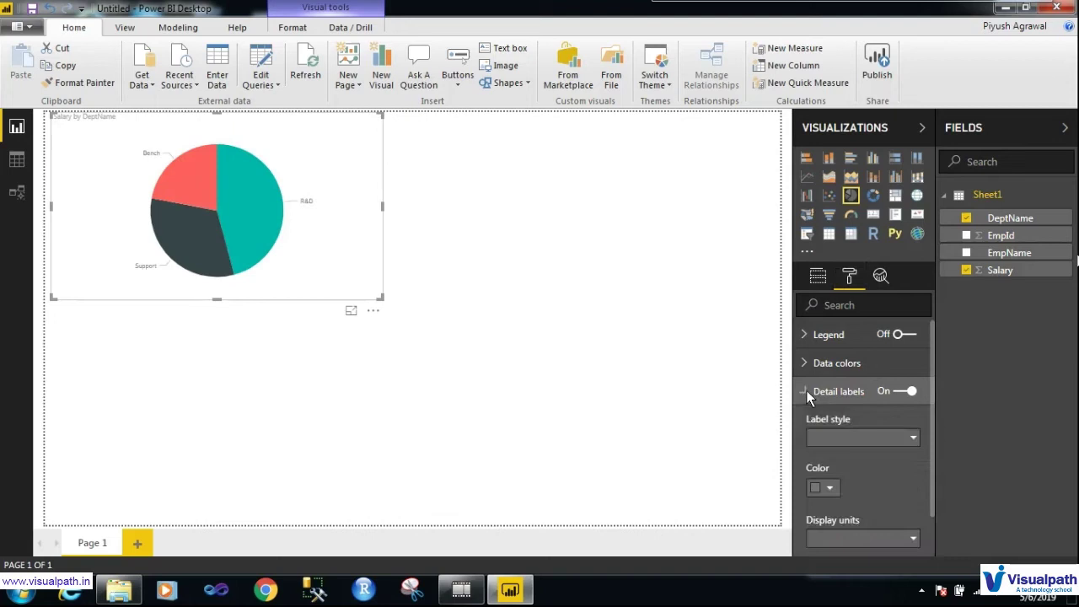
scroll(881, 472, down, 5)
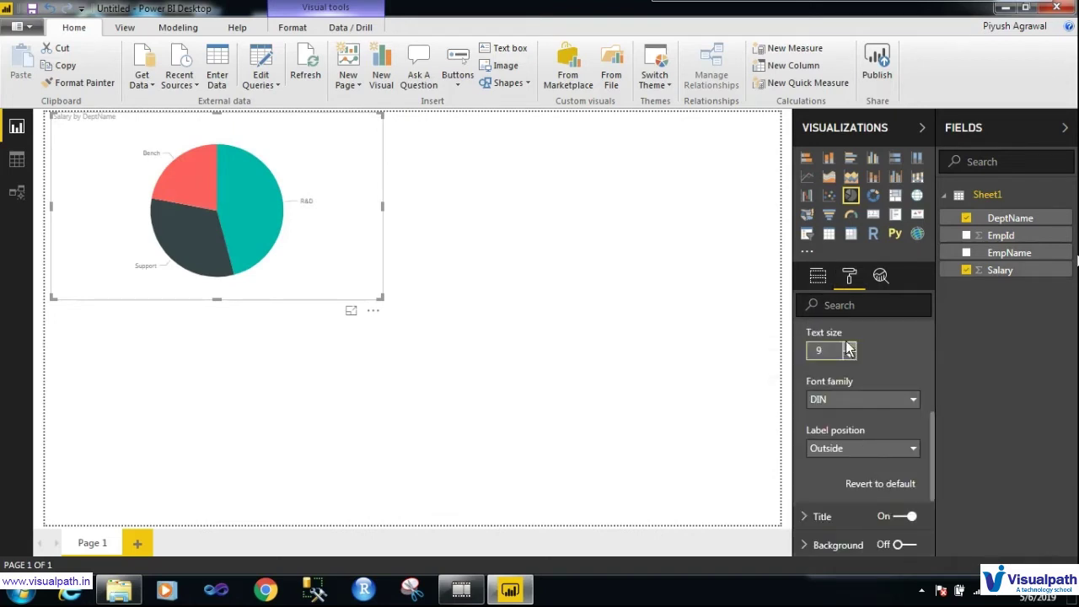
click(850, 348)
click(850, 348)
click(849, 349)
click(849, 349)
click(850, 348)
click(849, 348)
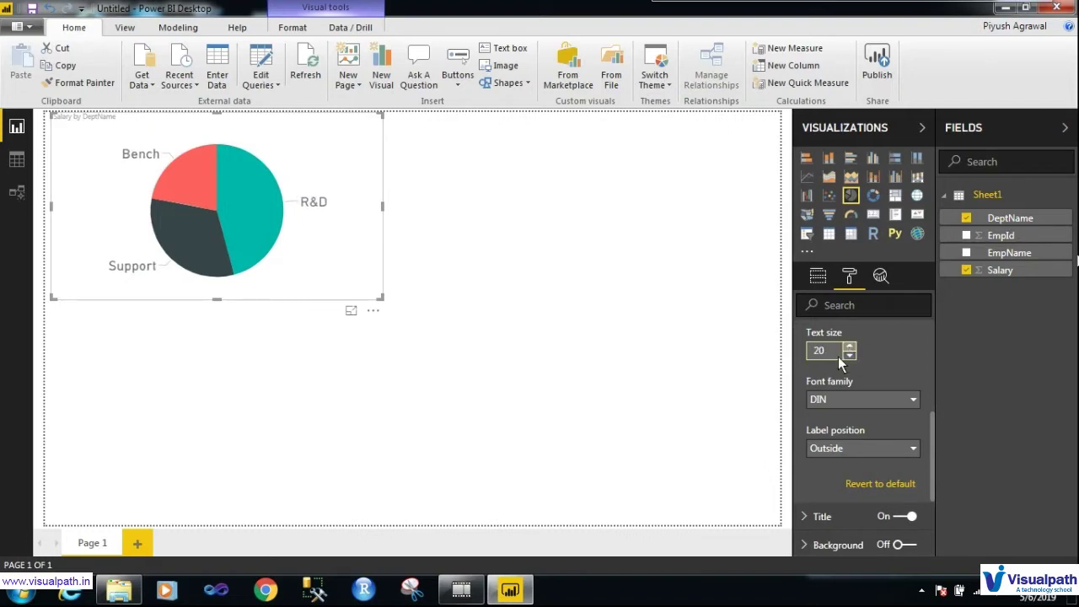
click(542, 211)
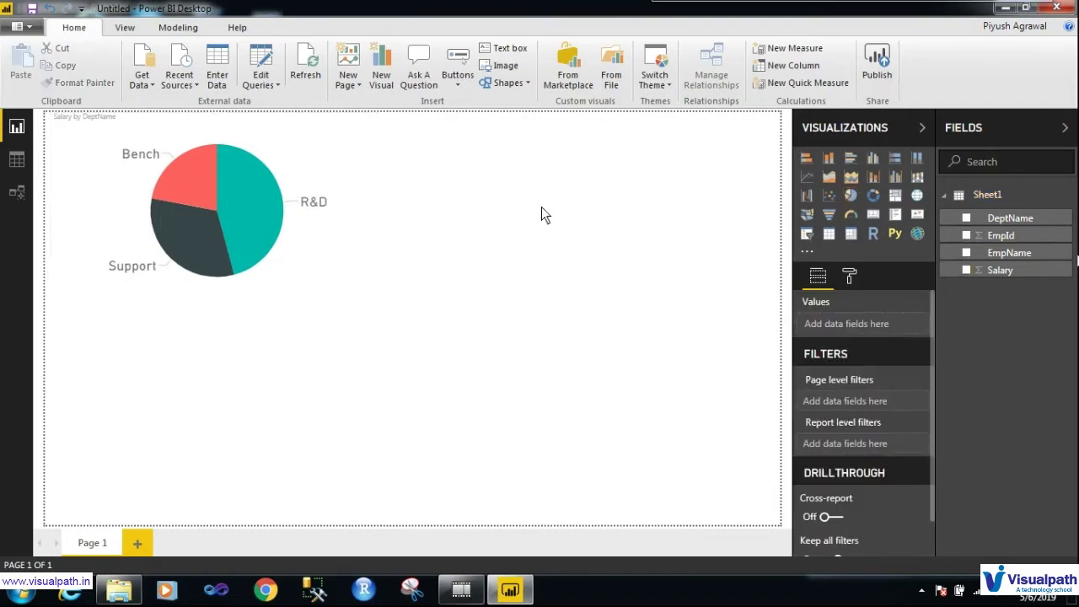
Add a donut chart beside the pie chart, widen it slightly, and plot Salary by EmpName
click(875, 198)
drag(313, 372, 628, 178)
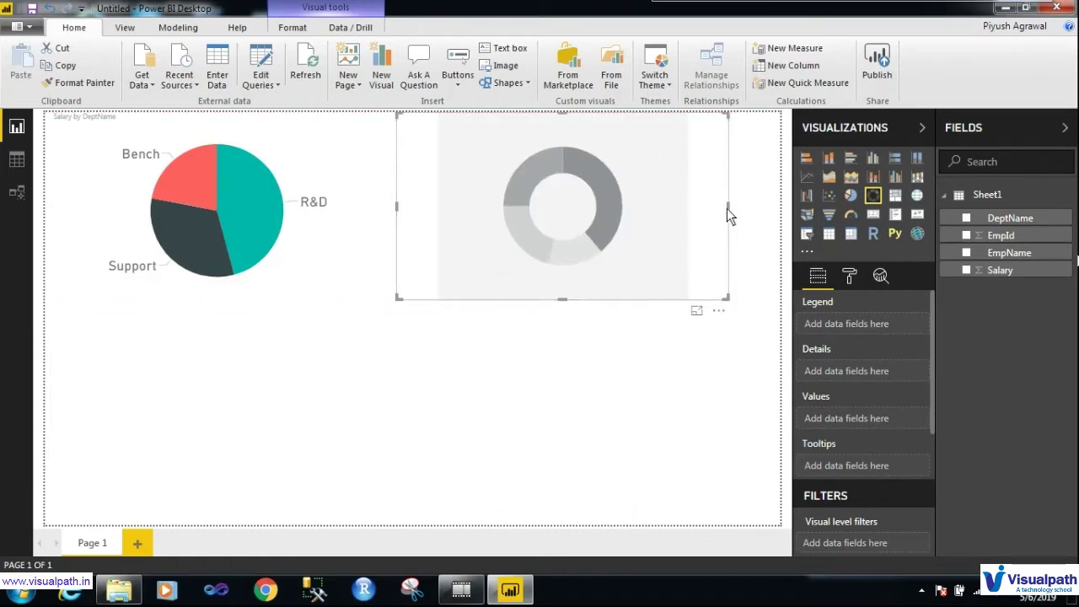
drag(729, 209, 752, 211)
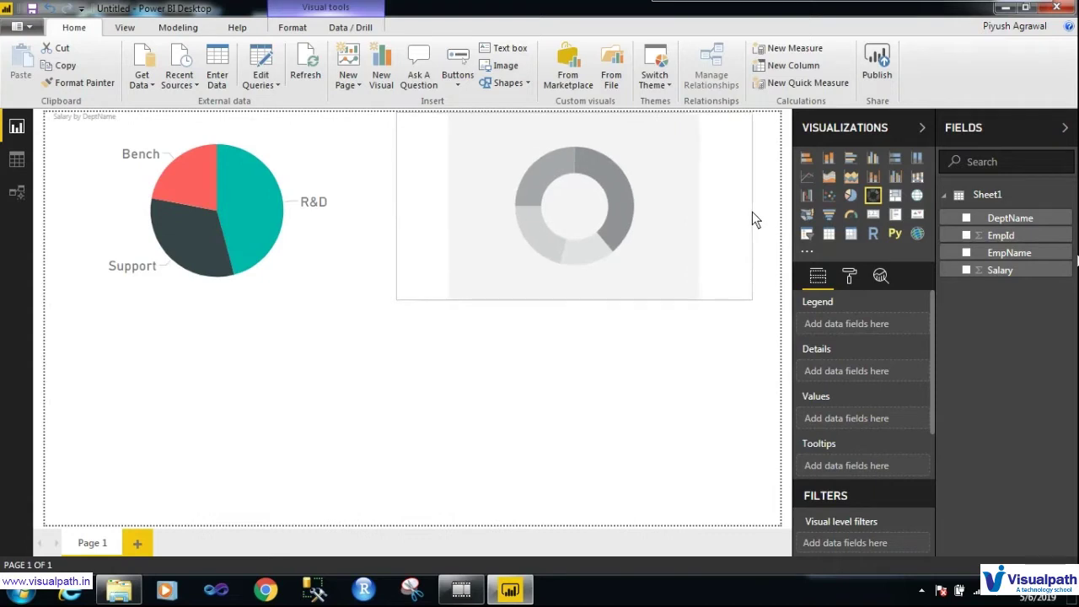
click(966, 253)
click(967, 270)
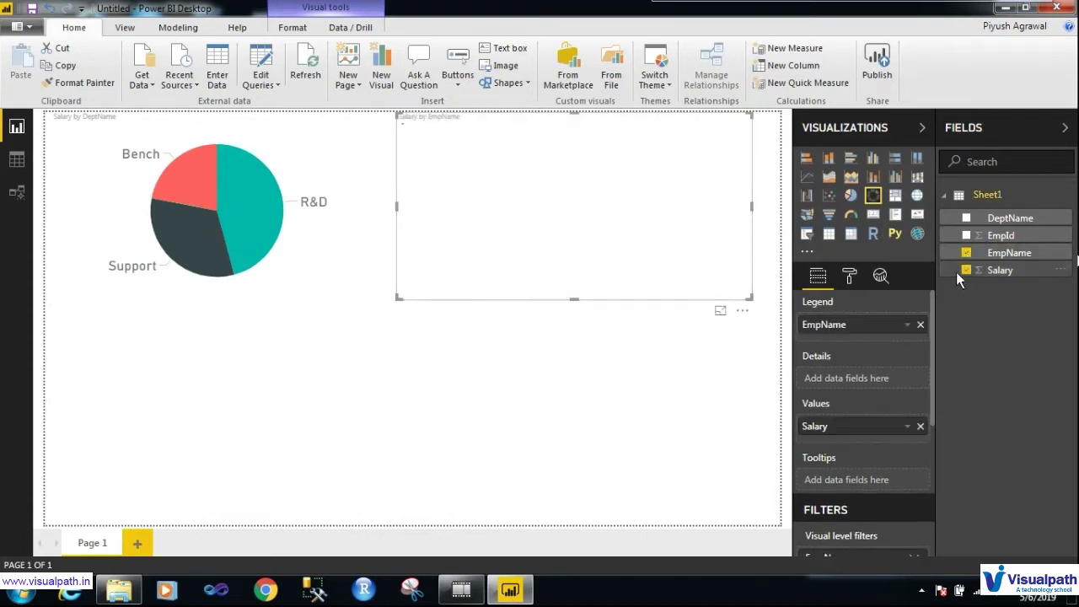
Set the text size of the donut chart's detail labels to 15 and deselect the chart
click(850, 277)
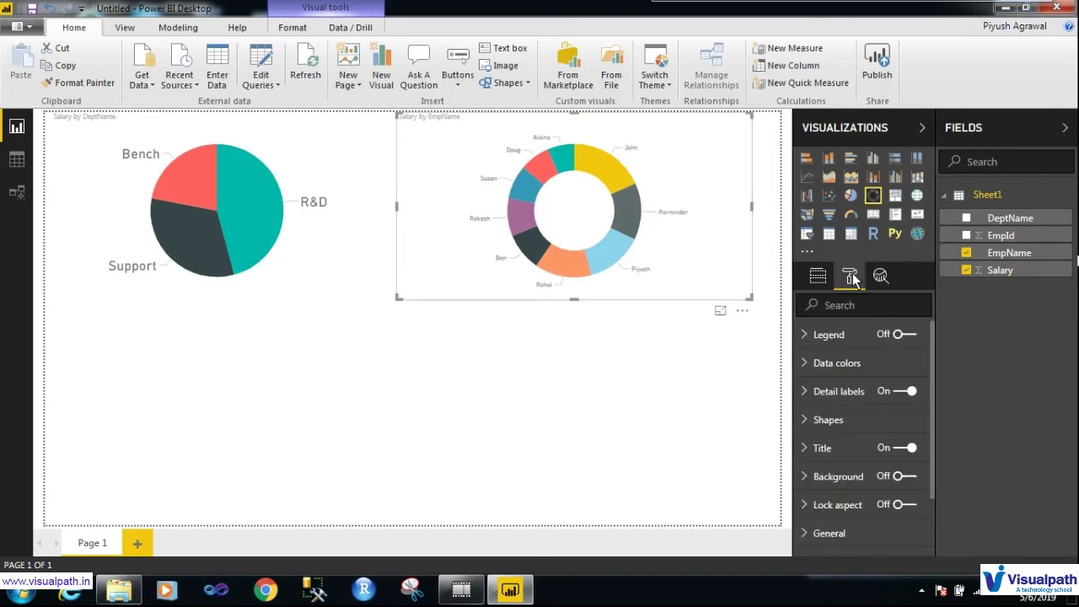
click(803, 392)
scroll(848, 456, down, 3)
click(850, 427)
click(850, 427)
click(850, 427)
click(851, 426)
click(850, 426)
click(851, 427)
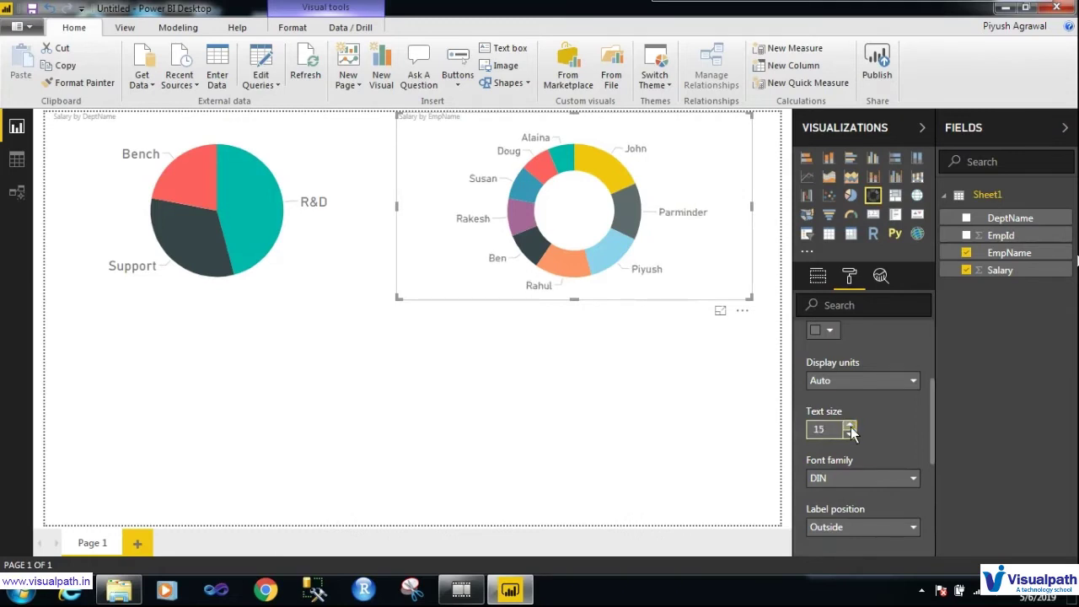
click(647, 507)
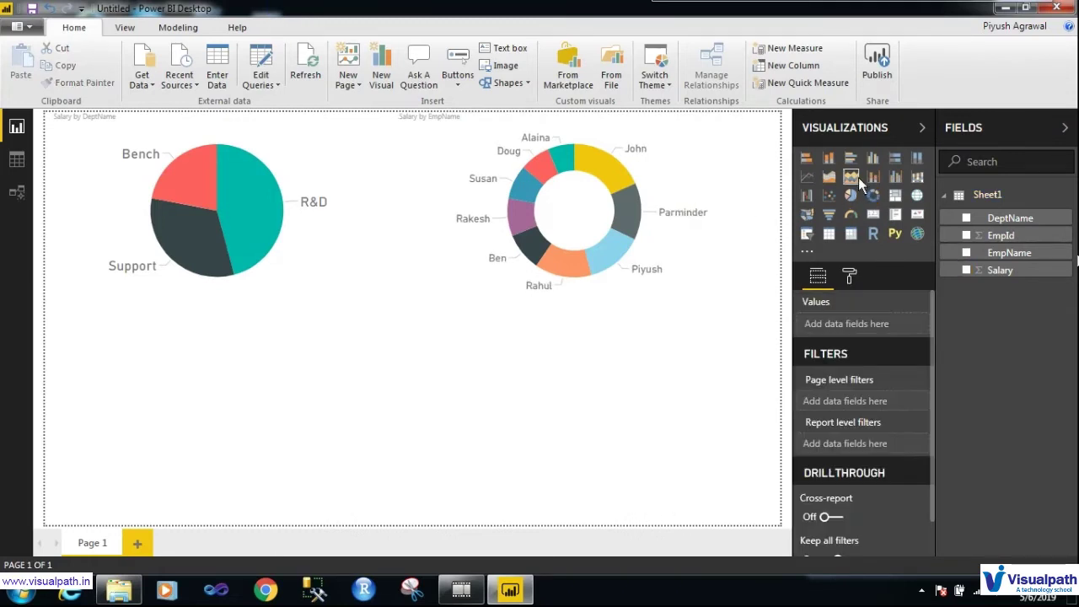
Add an empty treemap below the pie chart and increase its height slightly
click(900, 200)
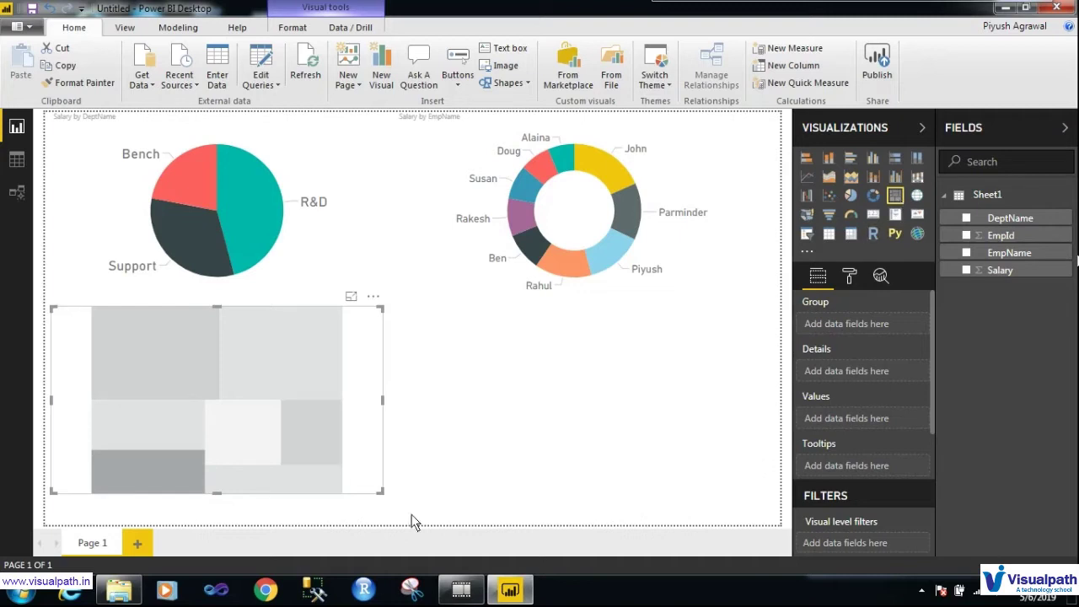
drag(384, 491, 384, 509)
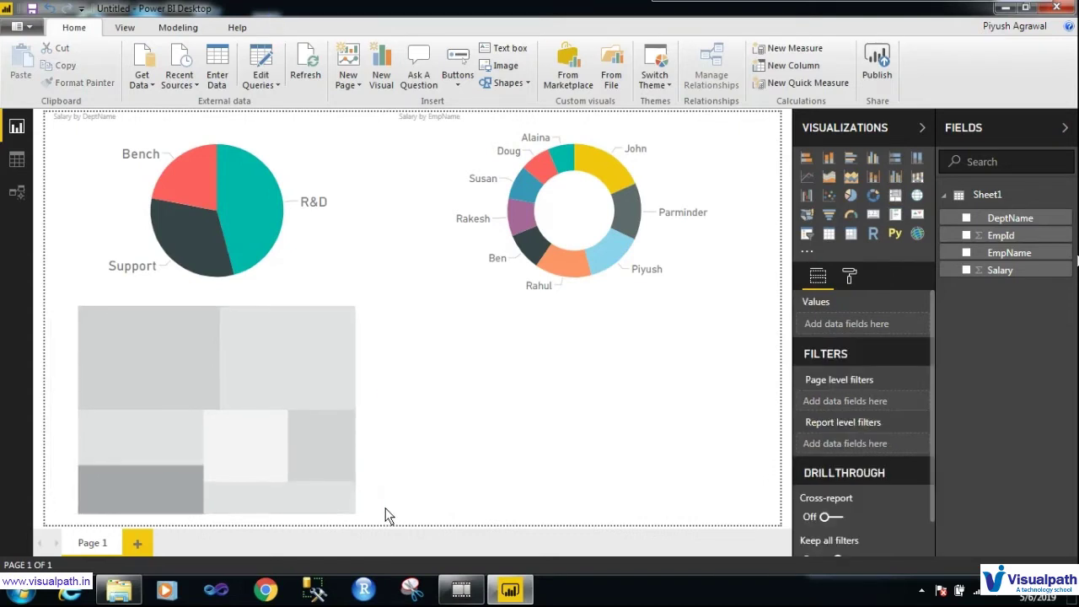
click(365, 265)
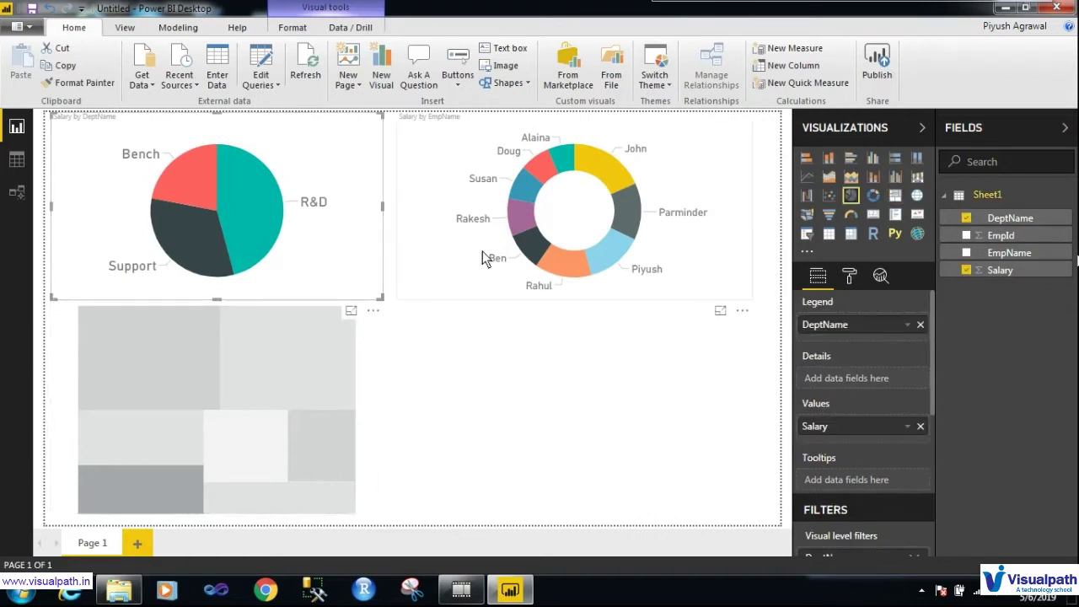
click(331, 361)
click(357, 270)
click(429, 277)
click(370, 290)
click(417, 362)
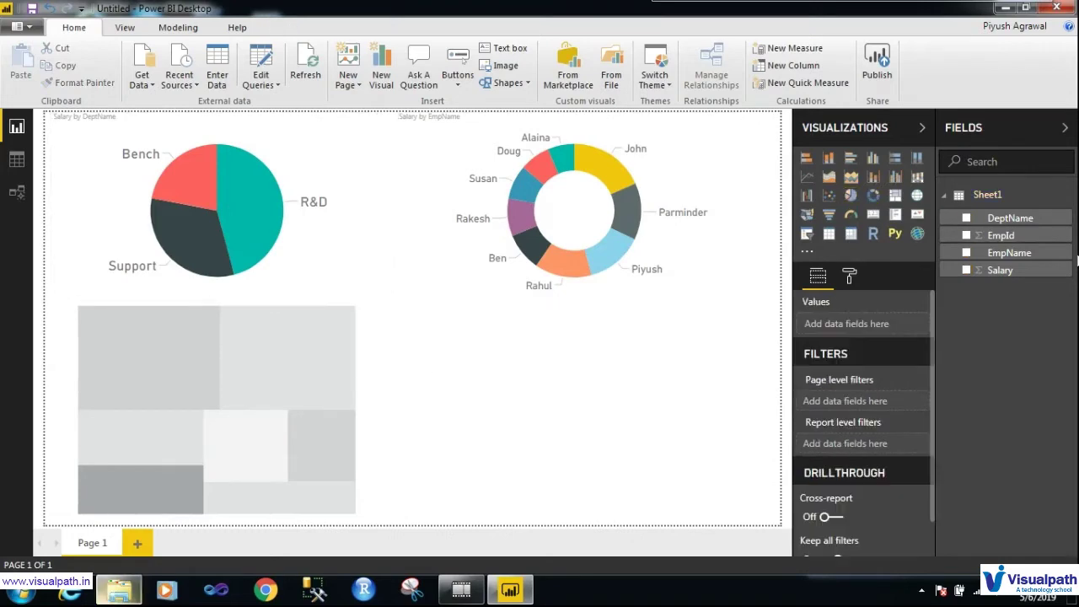
Open Demo.xlsx from the PowerBI folder in Excel and close the activation wizard
click(119, 590)
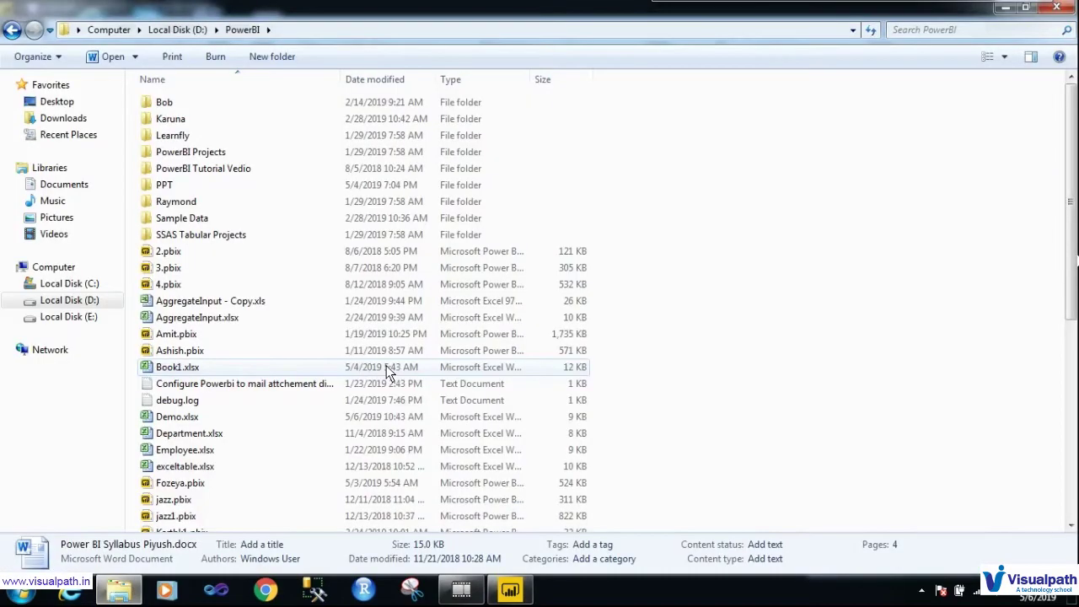
click(179, 418)
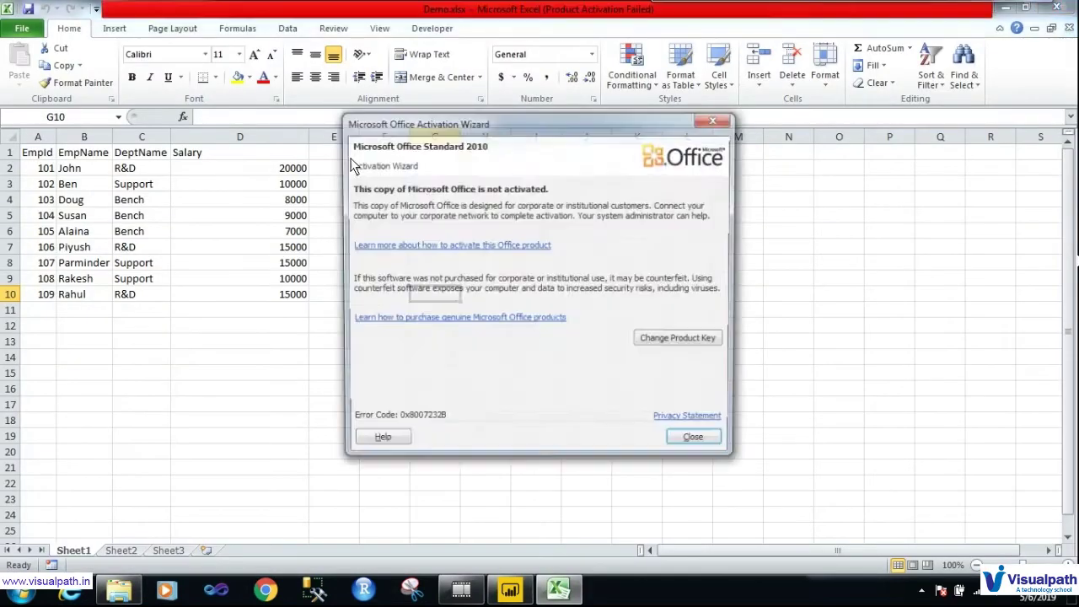
click(700, 441)
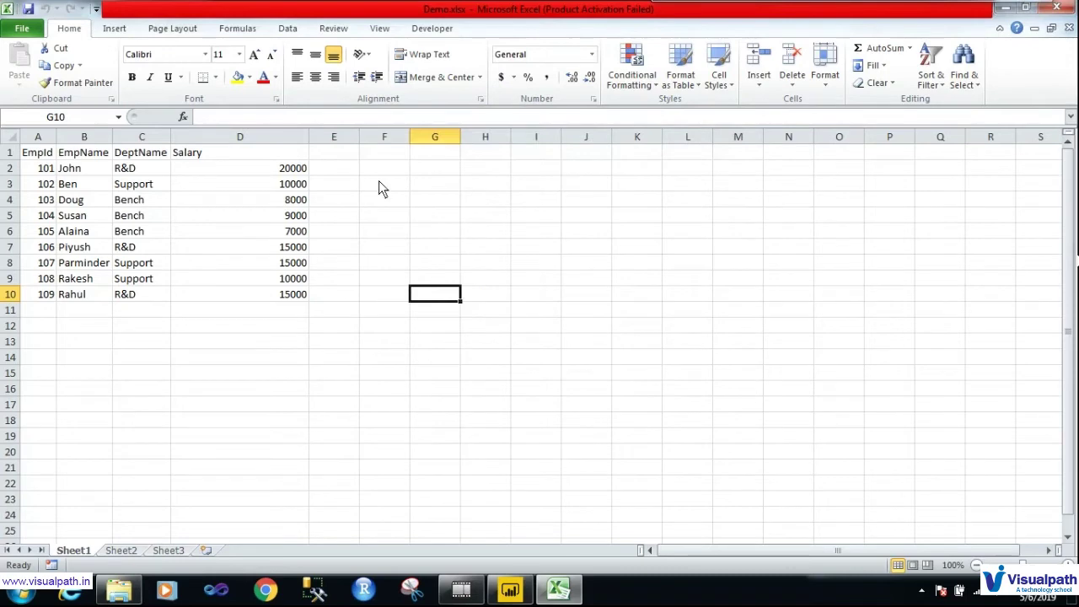
Add a Location column header in cell E1 and enter Houston in E2
click(337, 156)
text(Location)
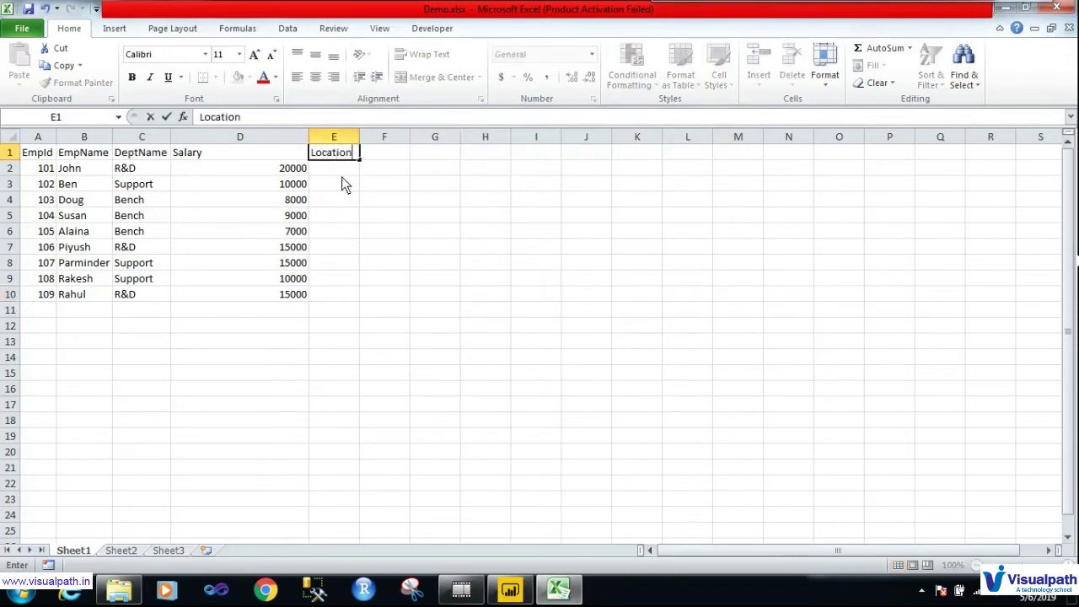
key(Return)
text(Houst)
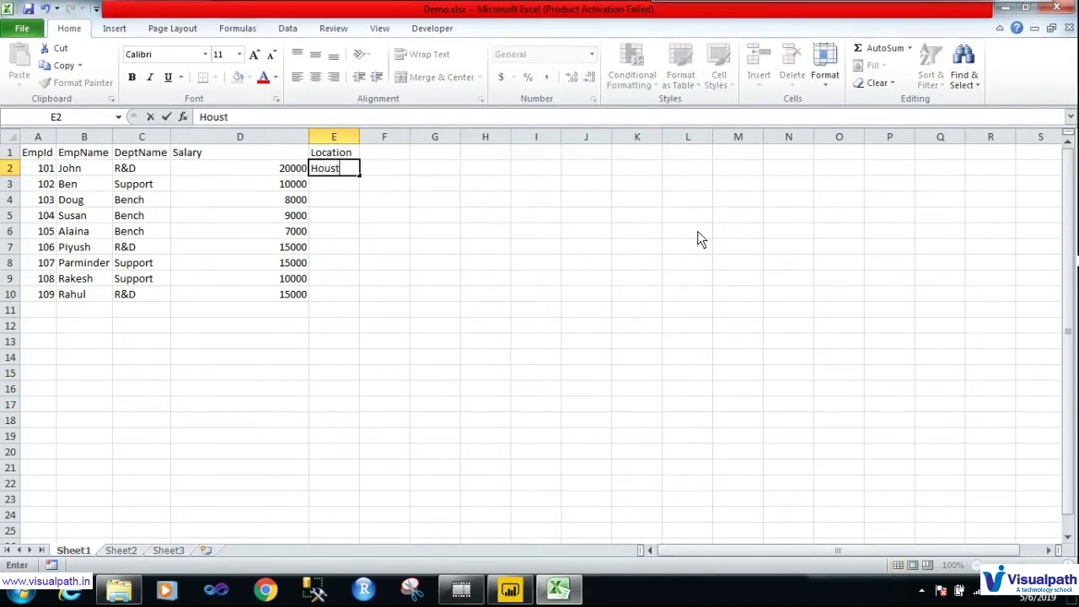
click(698, 233)
text(on)
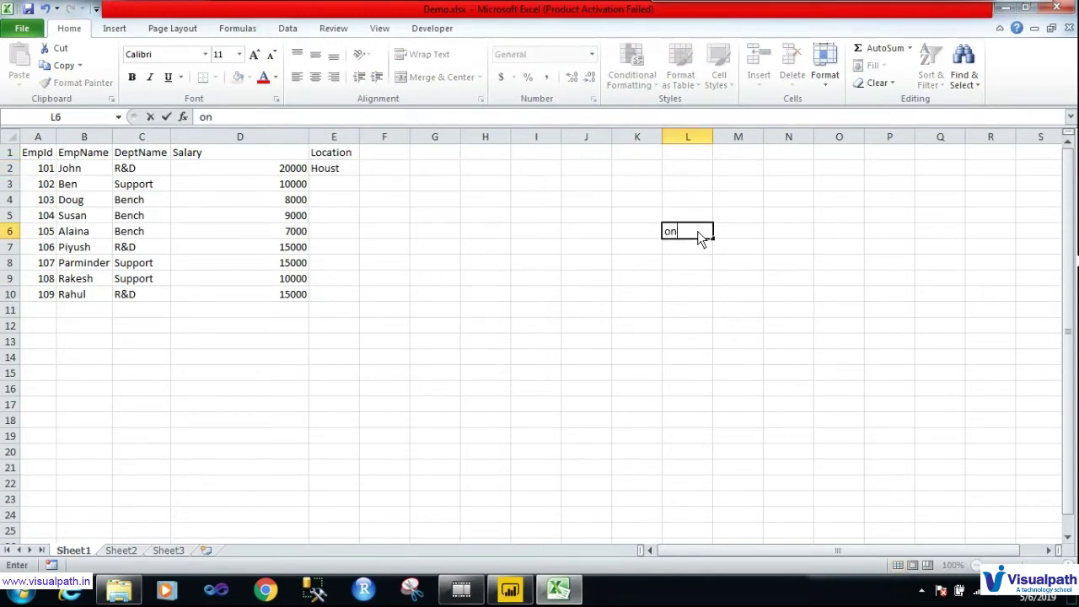
key(BackSpace)
key(BackSpace)
double_click(353, 170)
text(on)
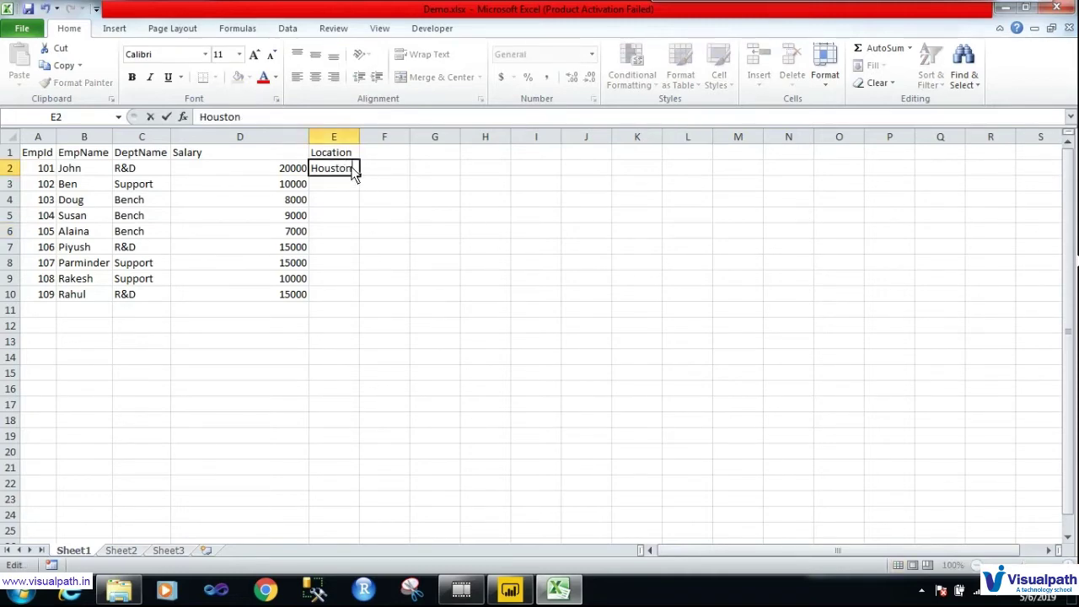
Fill Houston from E2 down through E6
click(475, 247)
click(352, 172)
drag(359, 176, 362, 242)
Enter Pune in cell E7 and fill it down through E10
click(335, 248)
text(Pune)
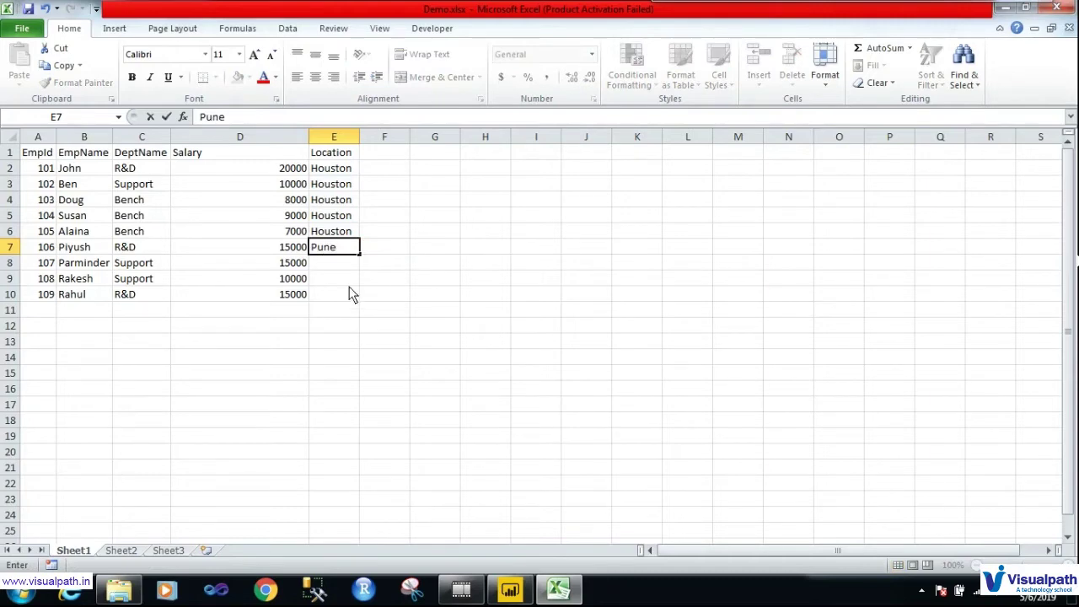
click(353, 294)
click(349, 251)
drag(358, 253, 354, 302)
click(419, 262)
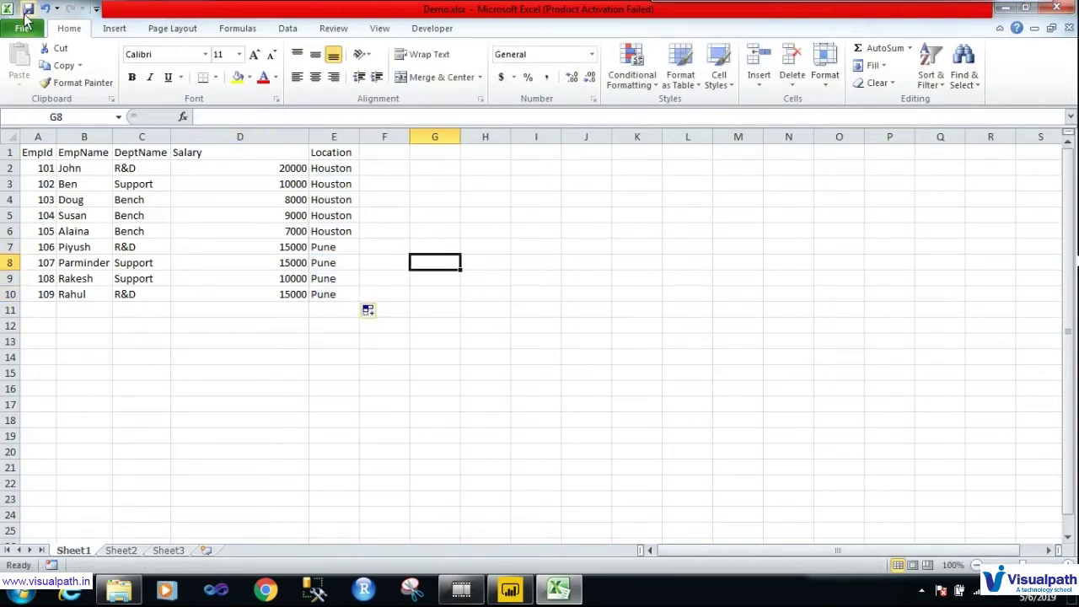
Save Demo.xlsx, close Excel, and switch back to Power BI Desktop
mouse_move(752, 140)
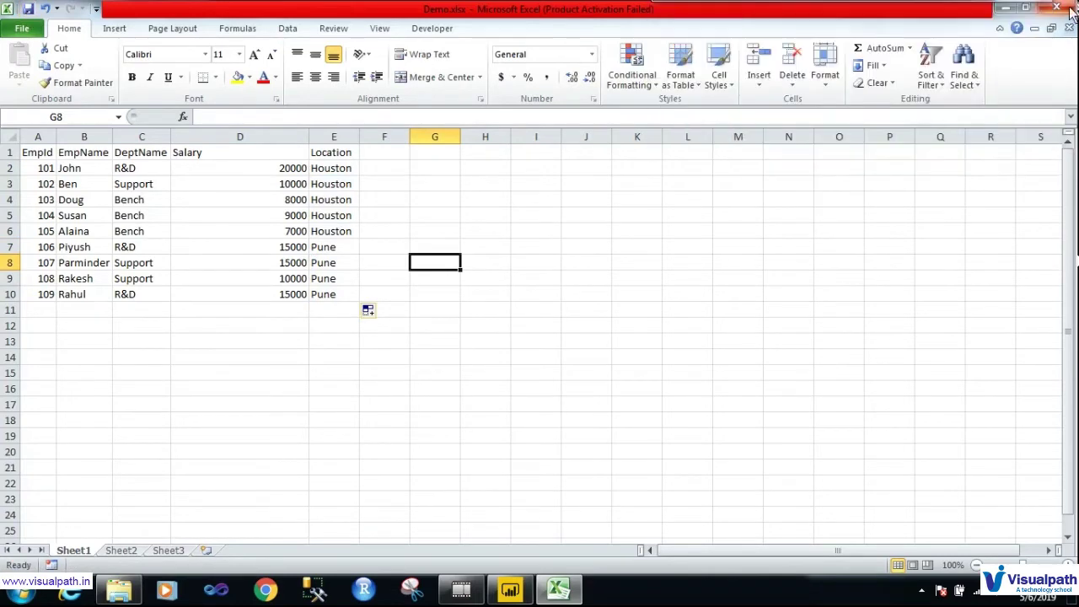
key(alt+F4)
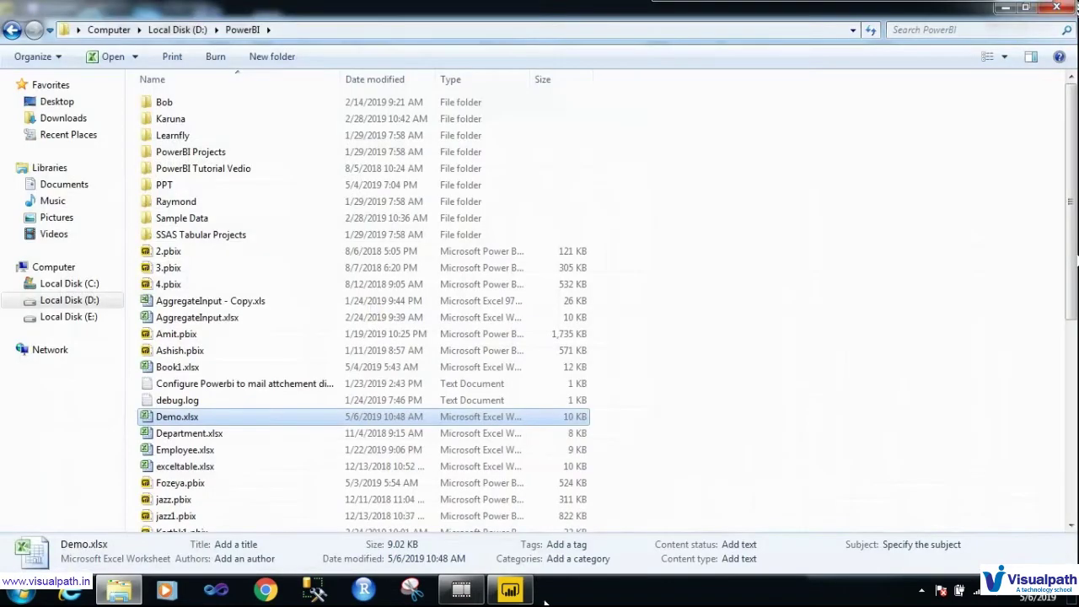
click(509, 591)
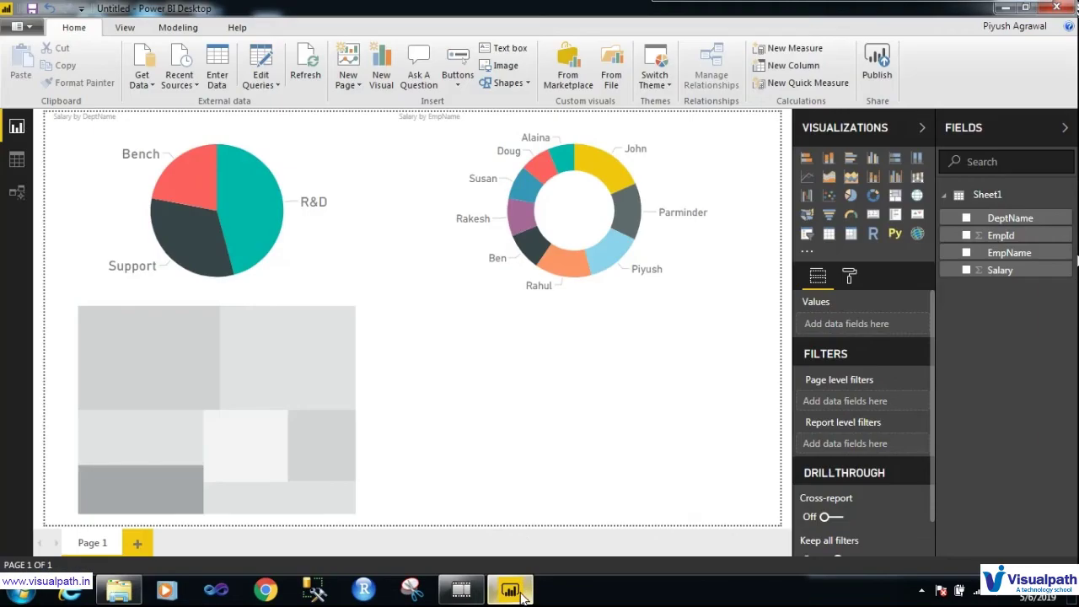
click(143, 87)
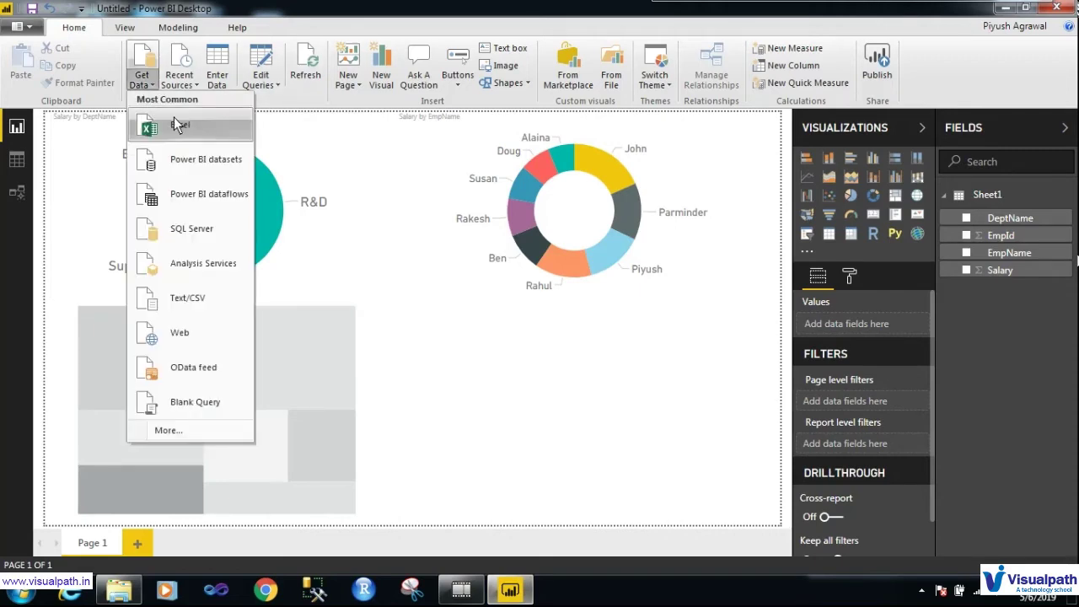
click(174, 123)
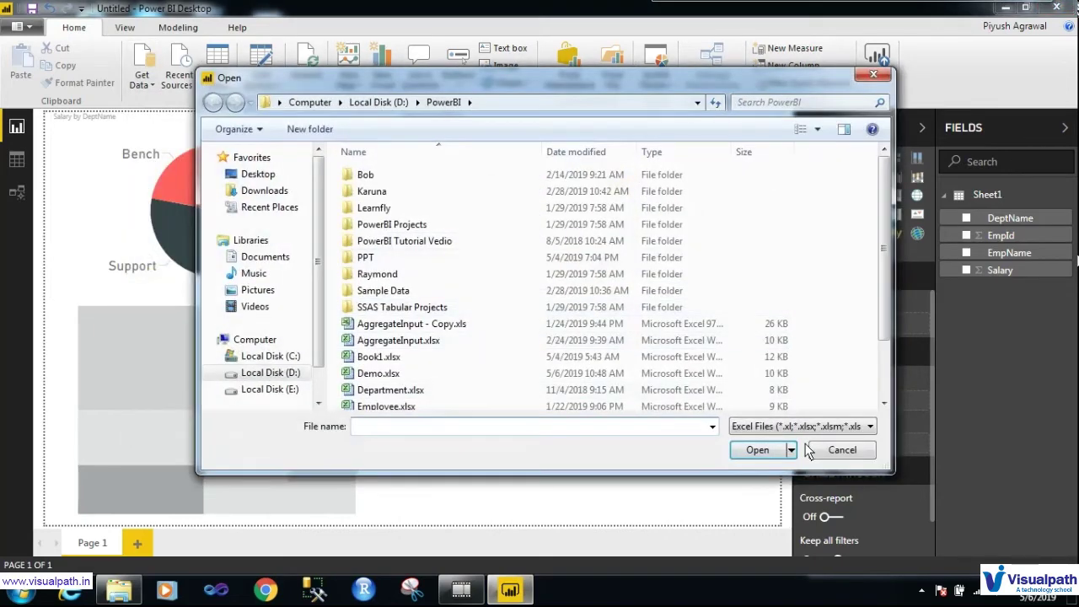
double_click(393, 361)
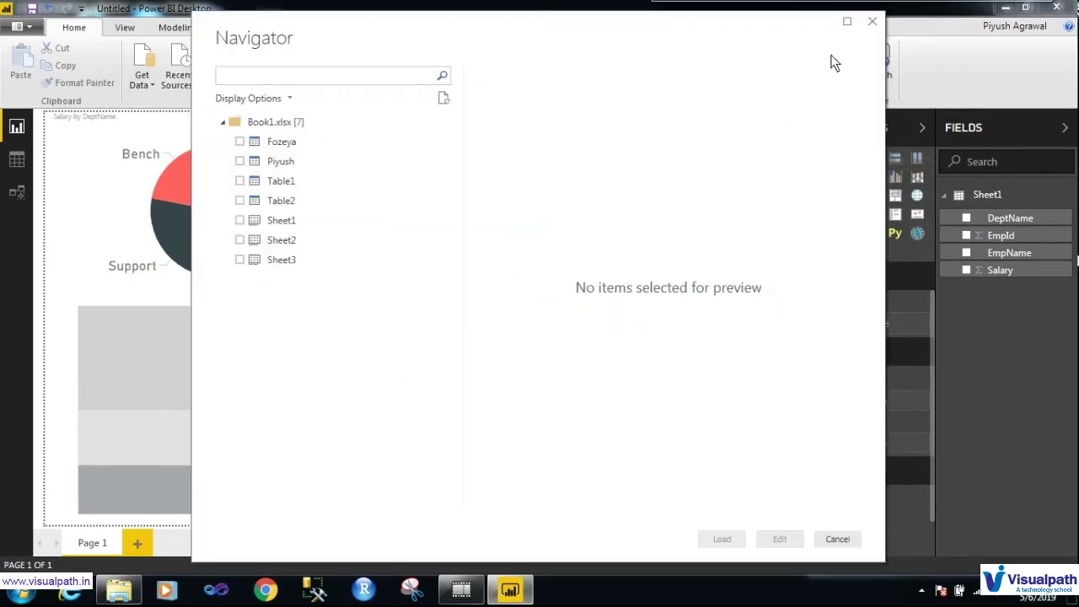
click(872, 25)
Import Sheet1 from the Excel workbook Demo.xlsx and load it into the report
click(141, 78)
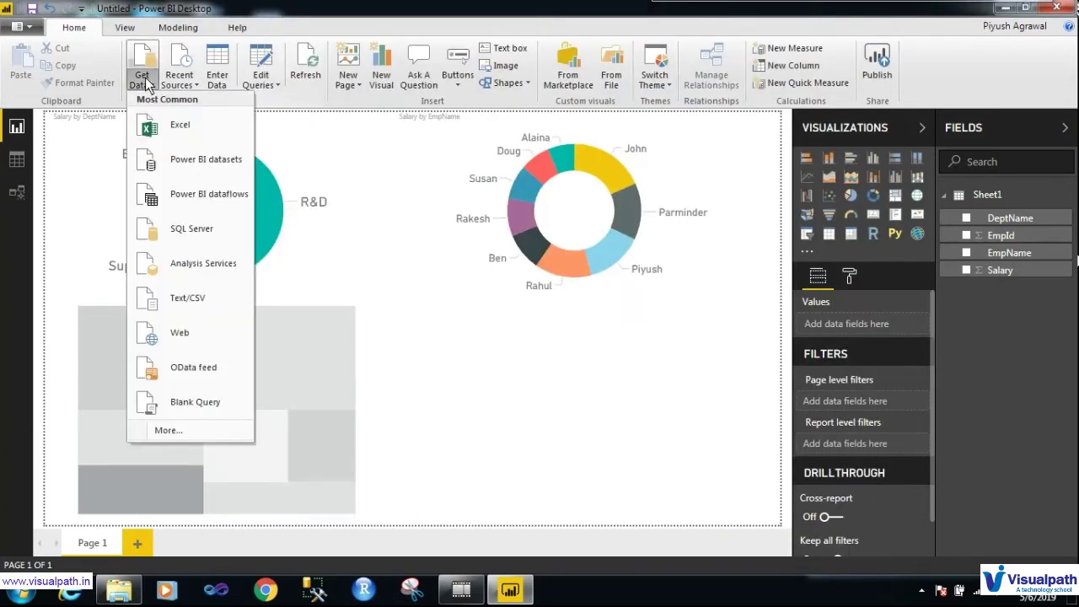
click(160, 122)
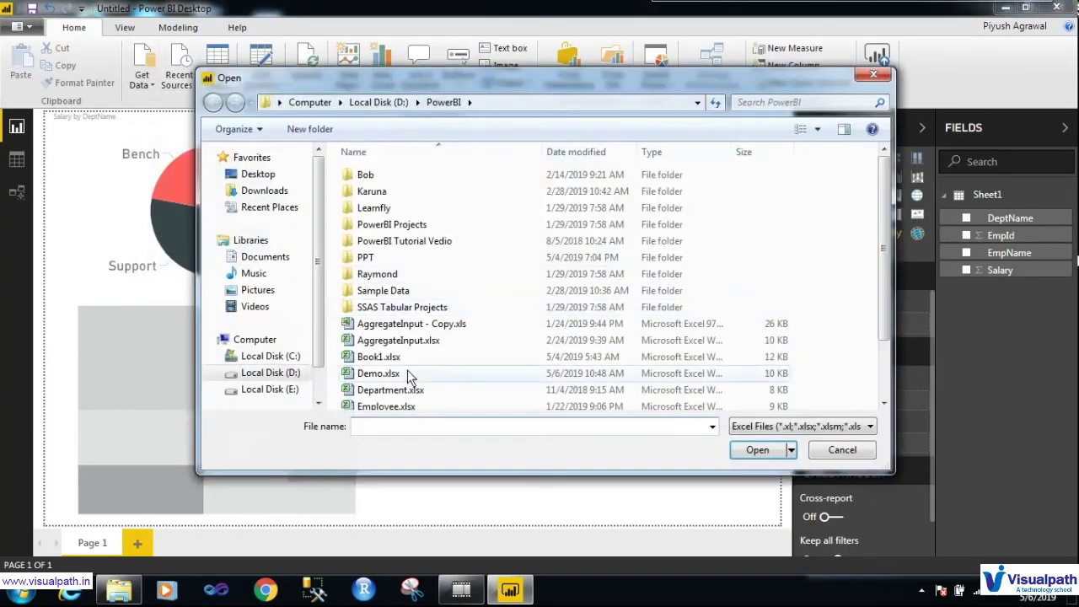
click(461, 369)
key(Escape)
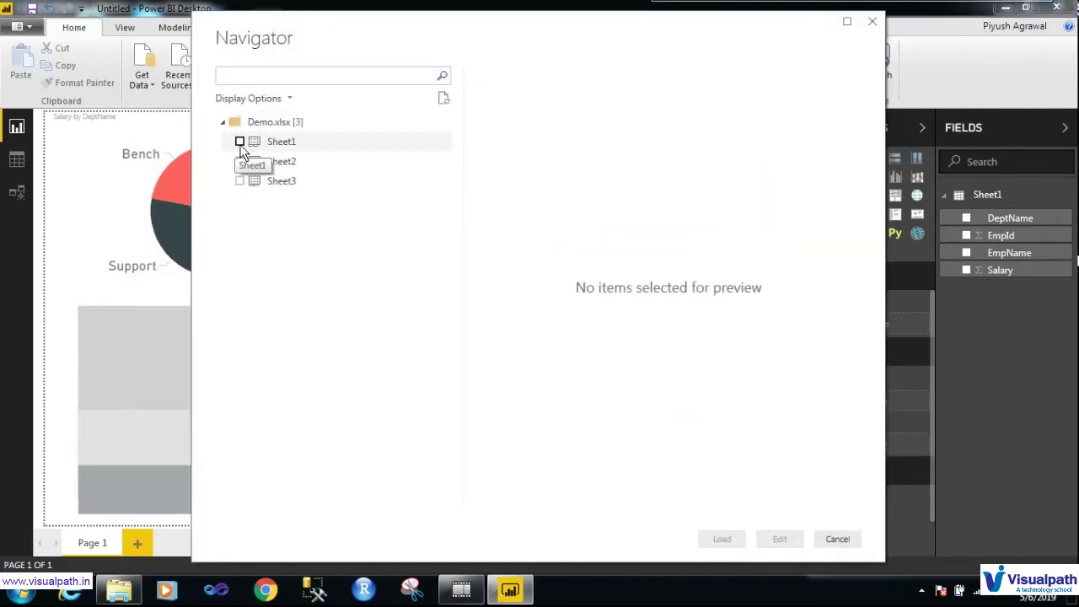
click(240, 143)
click(722, 540)
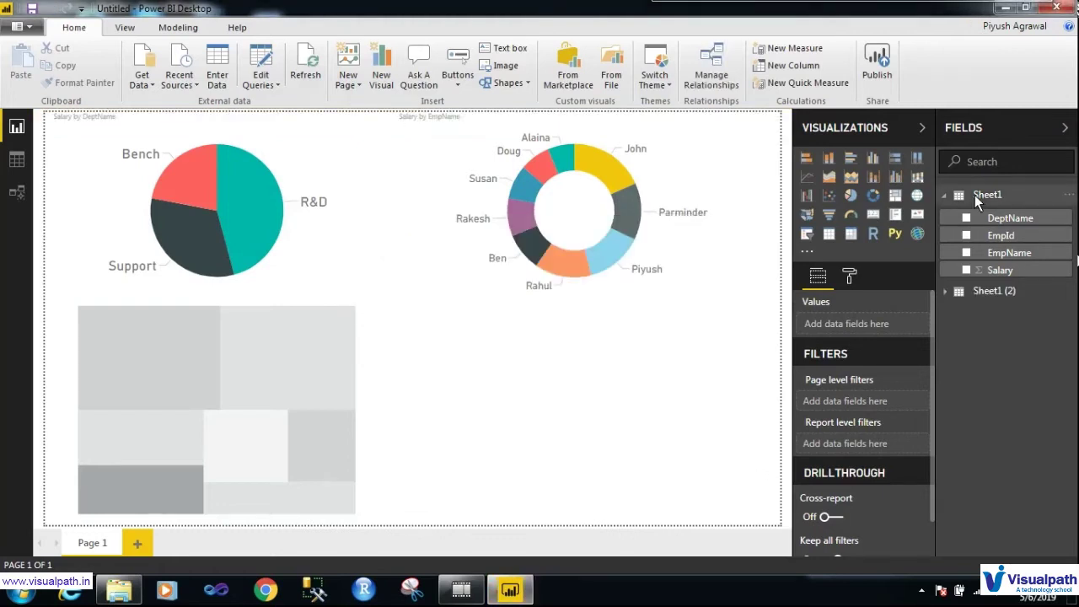
Delete the original Sheet1 table from the report's data model and confirm the deletion
right_click(998, 195)
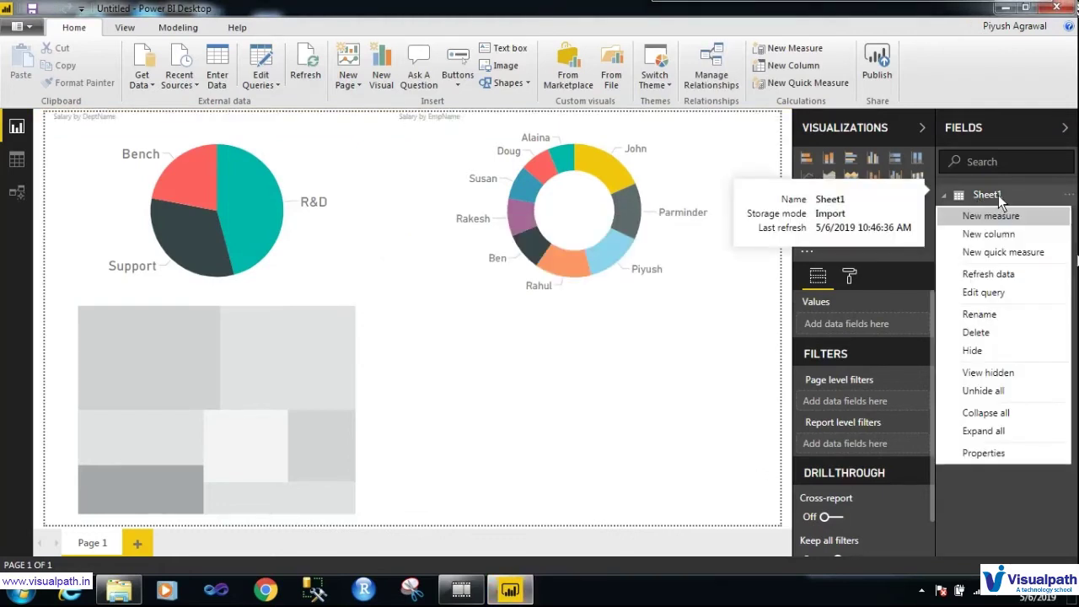
click(976, 332)
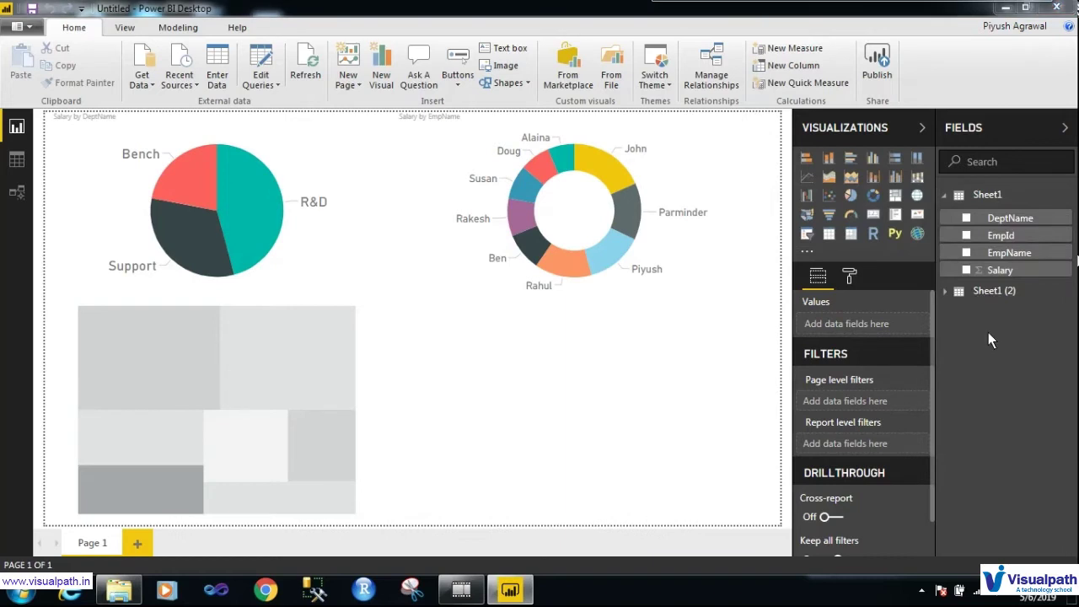
click(622, 325)
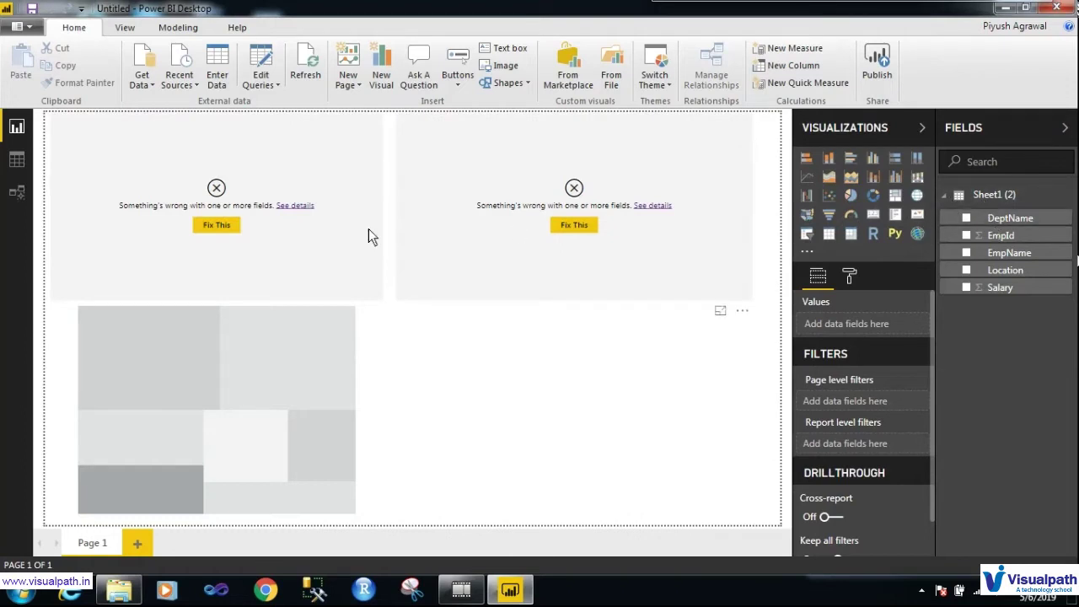
Try to repair the broken pie chart by adding DeptName and Salary from Sheet1 (2) and fixing its invalid fields
click(348, 235)
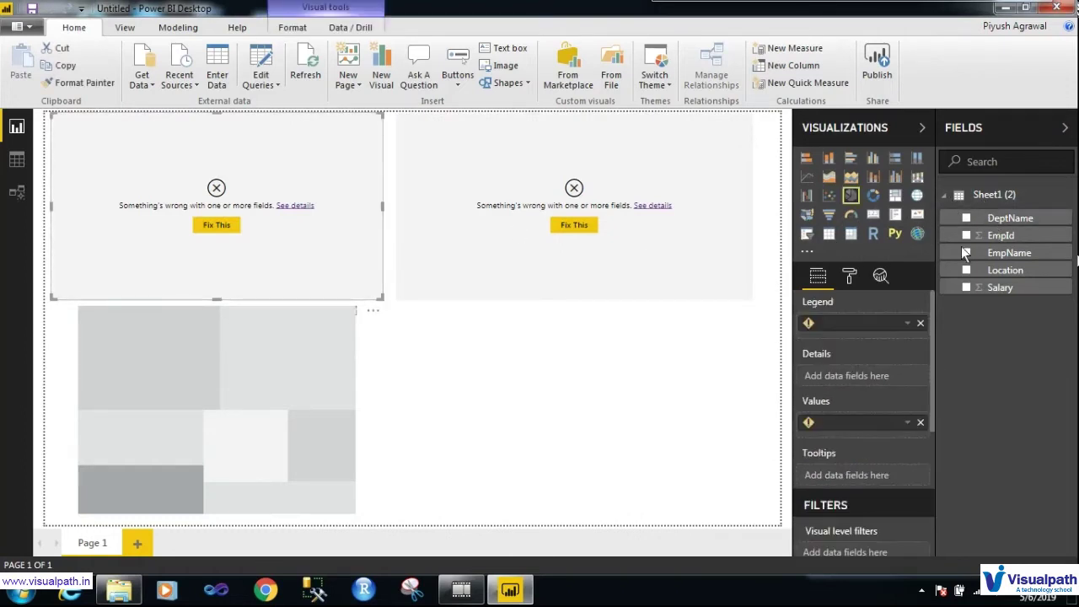
click(966, 218)
click(967, 289)
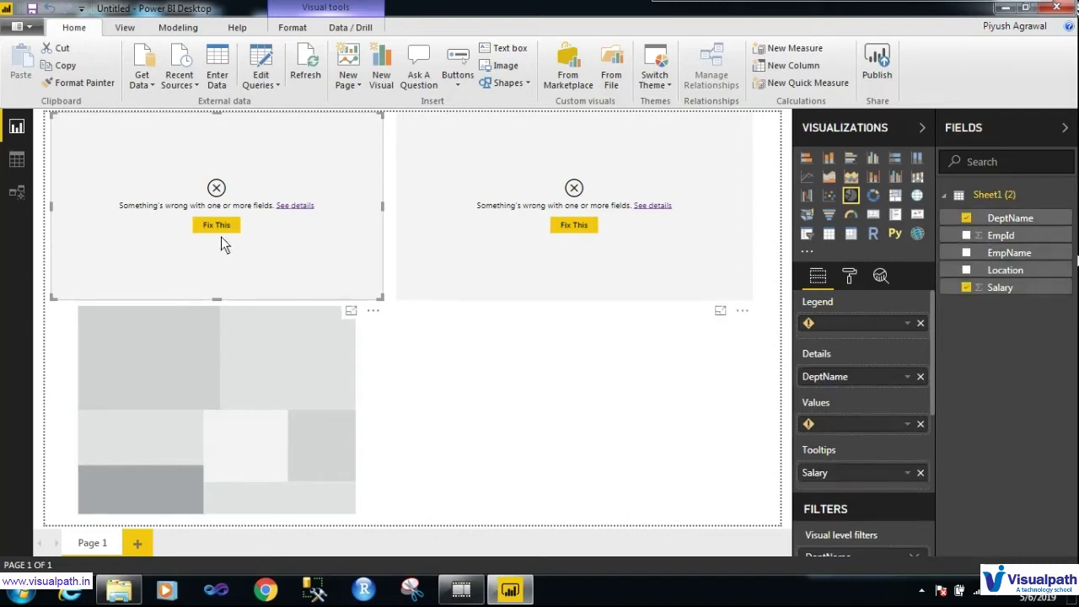
click(215, 225)
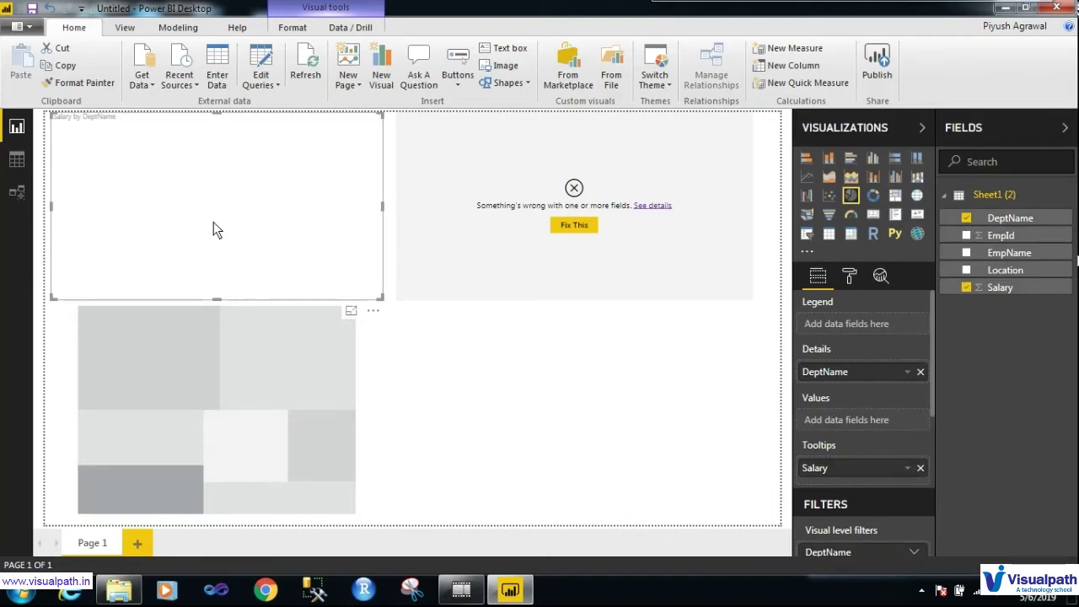
Delete the old pie, donut and treemap visuals so that the report page is empty
click(512, 349)
click(503, 273)
key(Delete)
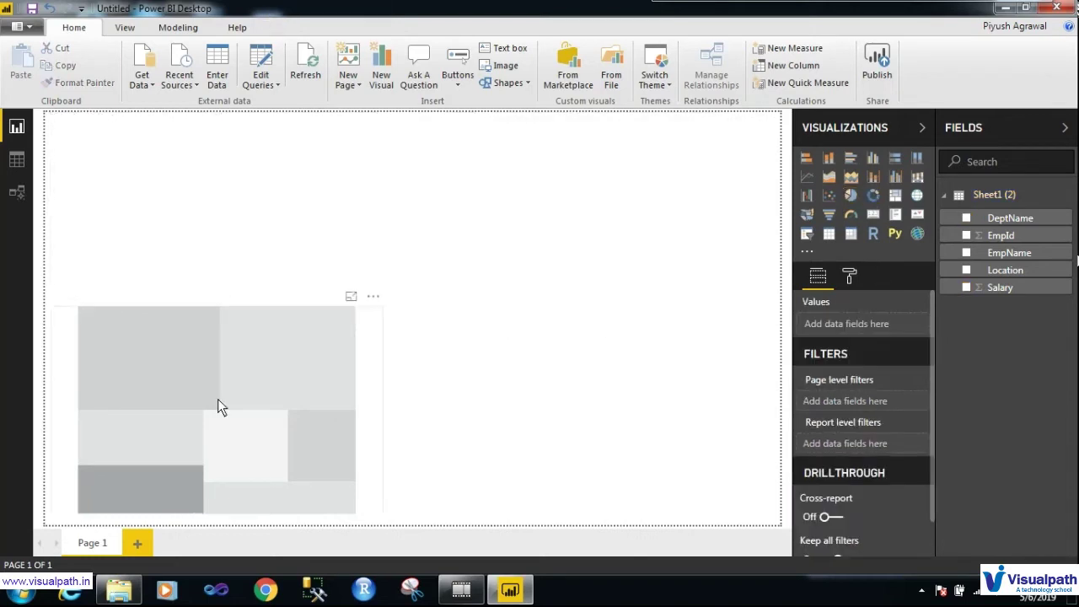
click(218, 404)
key(Delete)
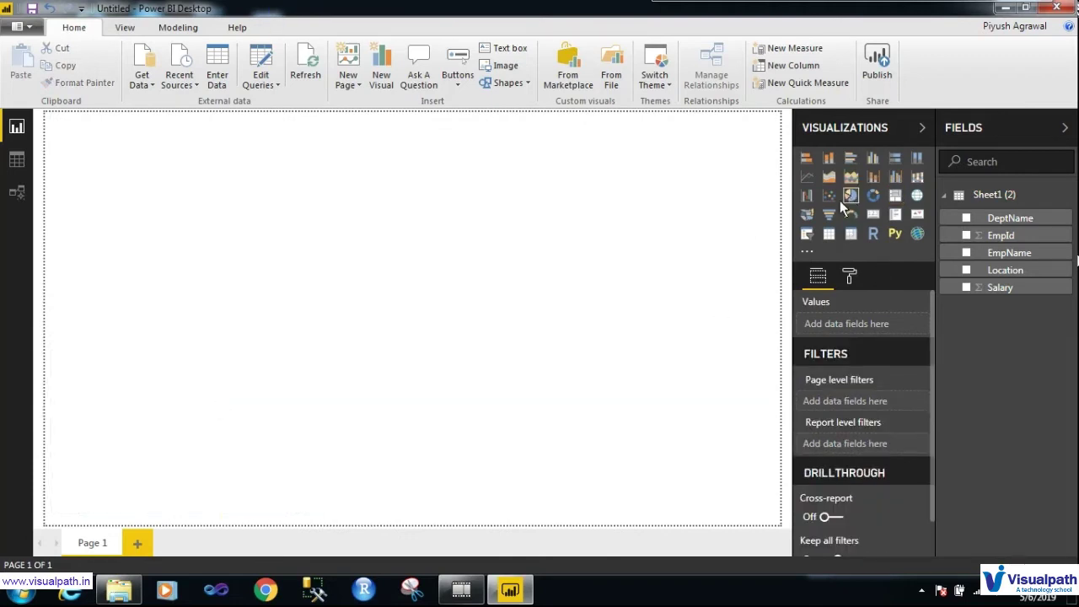
Add a pie chart of Salary by DeptName in the page's upper left and delete the stray DeptName table
click(849, 196)
drag(212, 273, 411, 321)
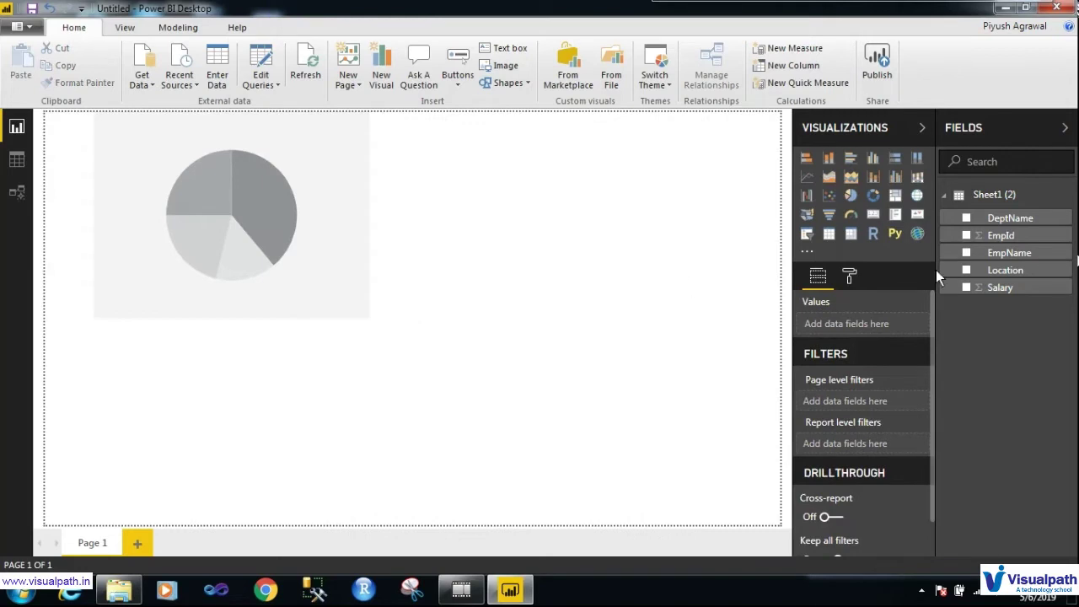
click(968, 219)
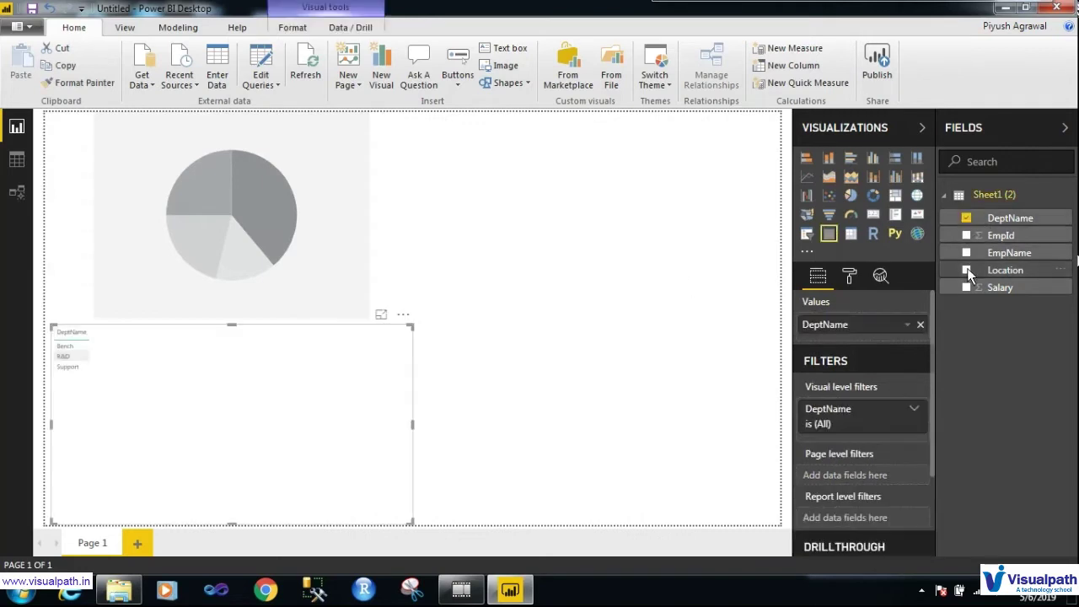
click(221, 274)
click(967, 218)
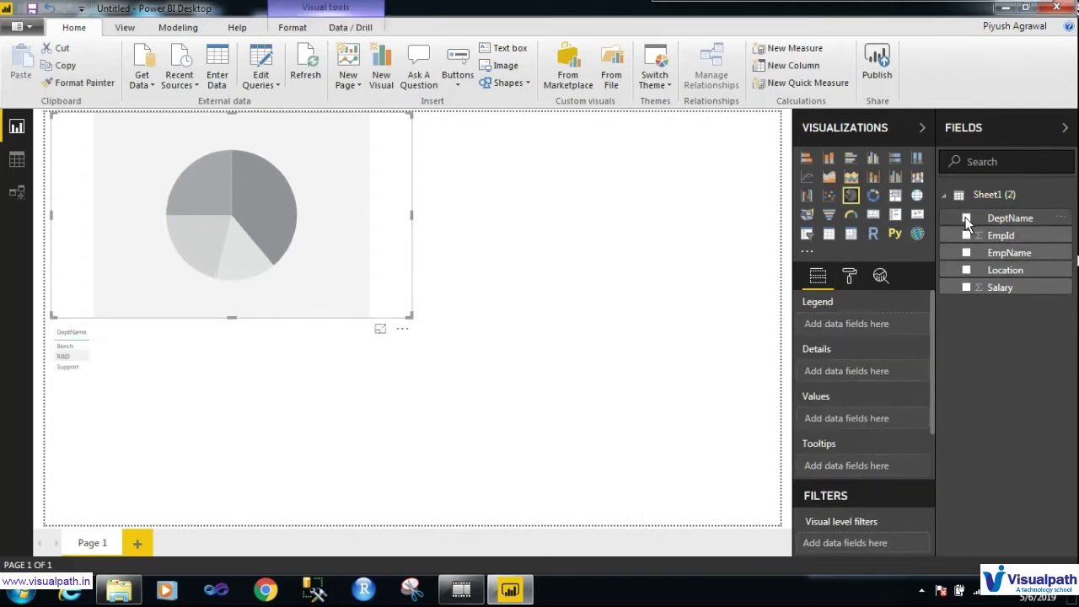
click(967, 288)
click(272, 376)
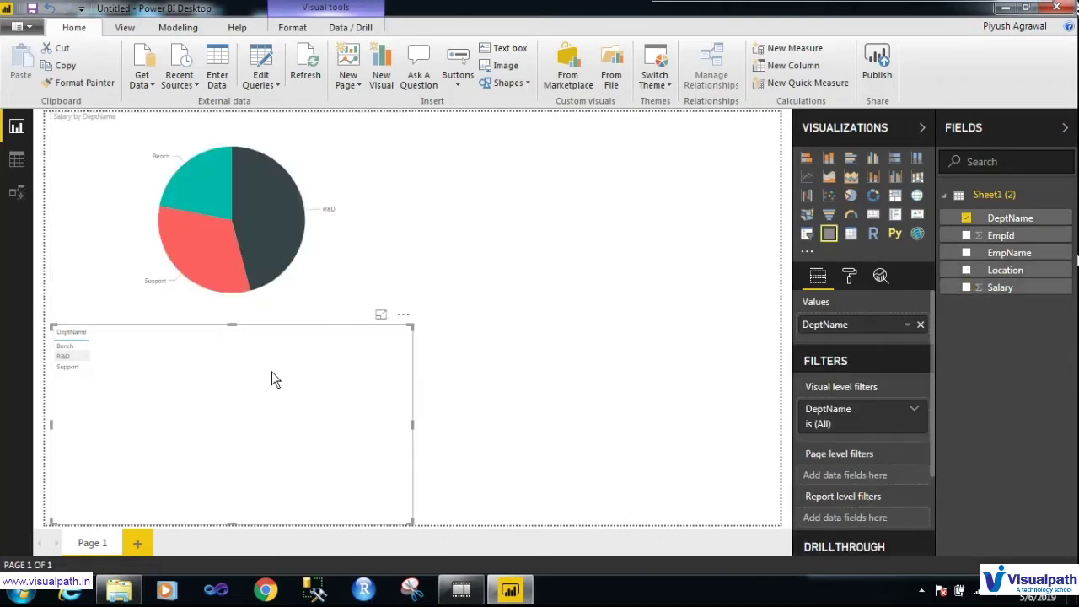
key(Delete)
Set the text size of the pie chart's detail labels to 19
click(289, 281)
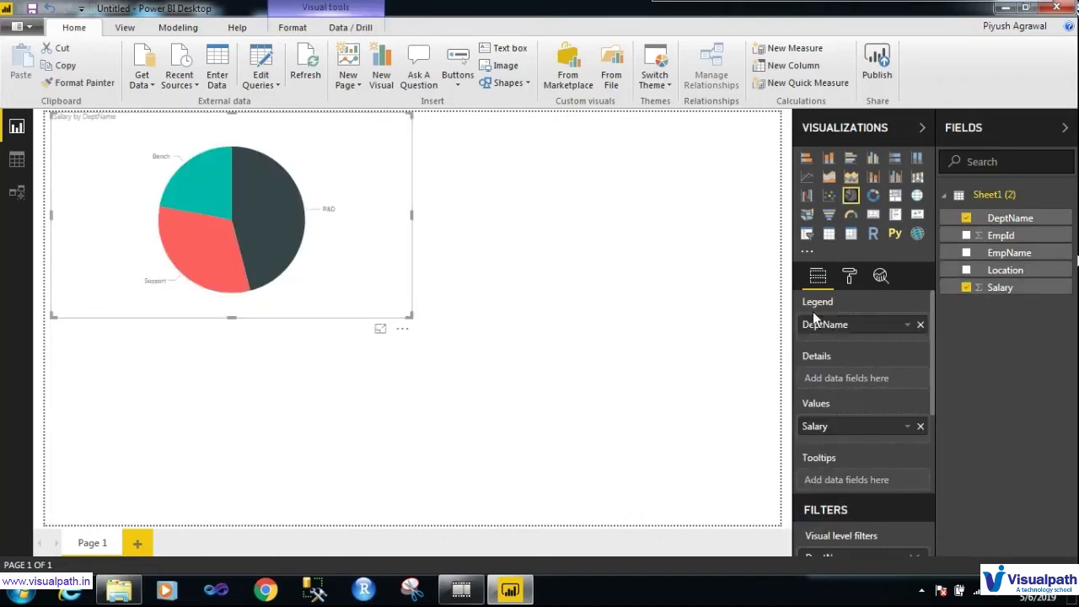
click(850, 276)
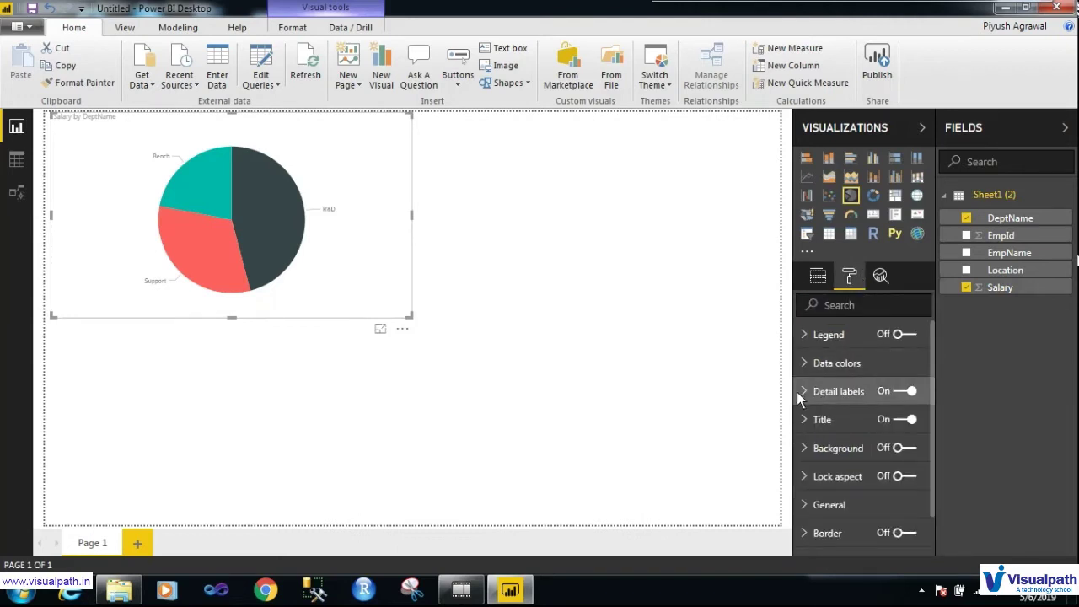
click(798, 393)
scroll(799, 397, down, 3)
click(850, 347)
click(850, 347)
click(850, 346)
click(850, 346)
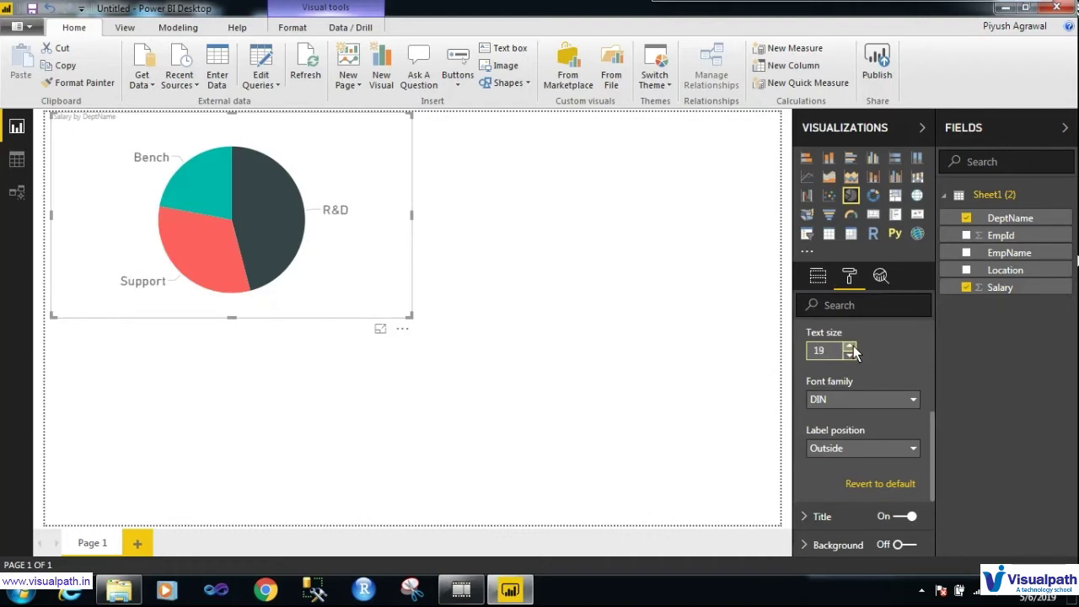
click(638, 241)
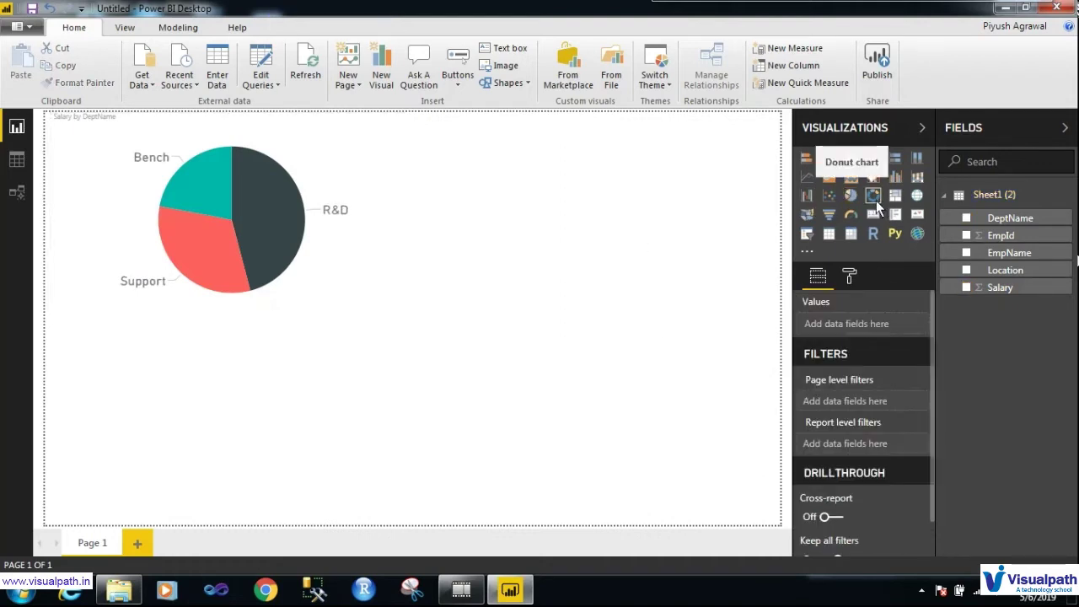
Add a donut chart of Salary by EmpName and place it beside the pie chart
click(873, 195)
drag(351, 350, 708, 149)
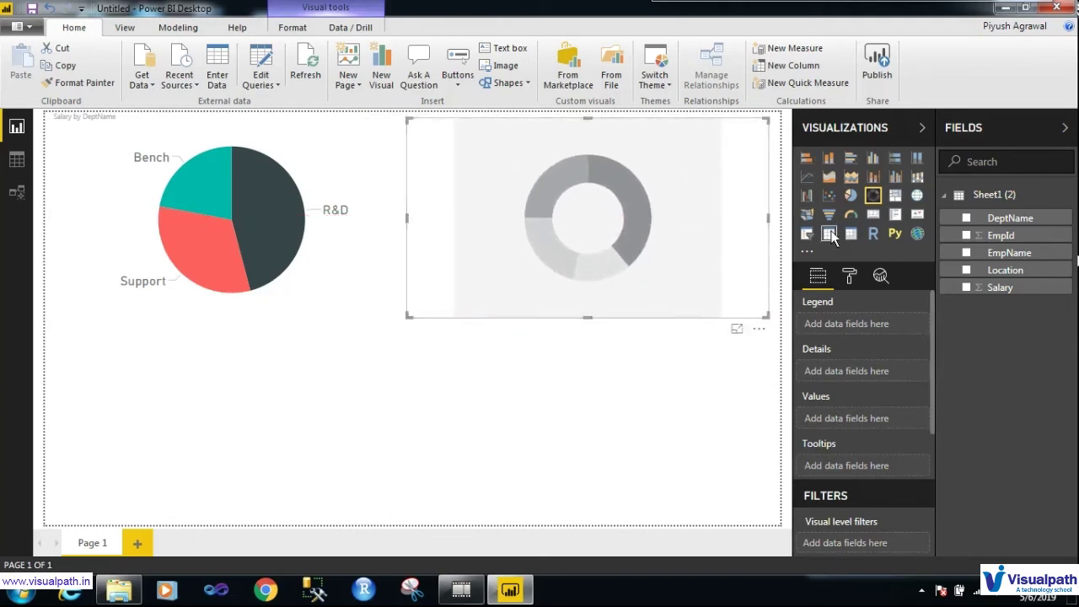
click(967, 254)
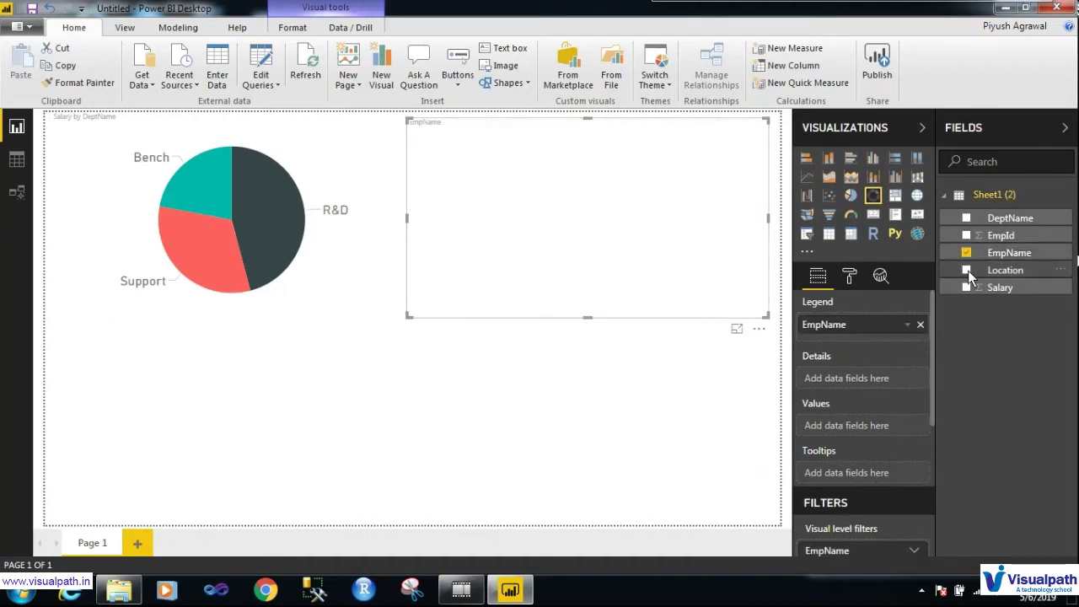
click(967, 287)
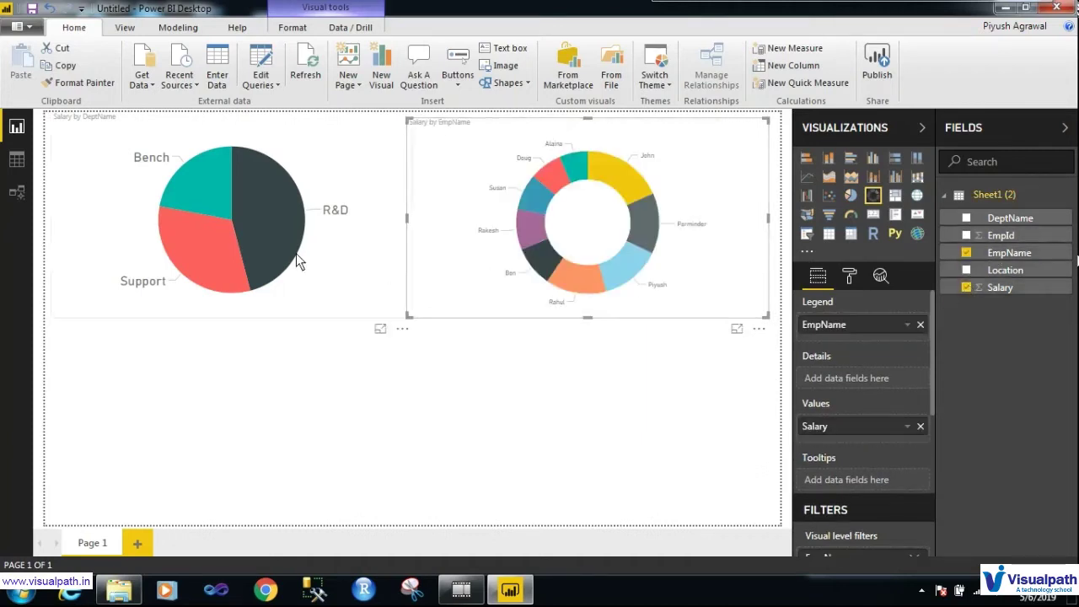
Try to copy the pie chart's formatting onto the donut chart with Format Painter
click(178, 228)
click(81, 82)
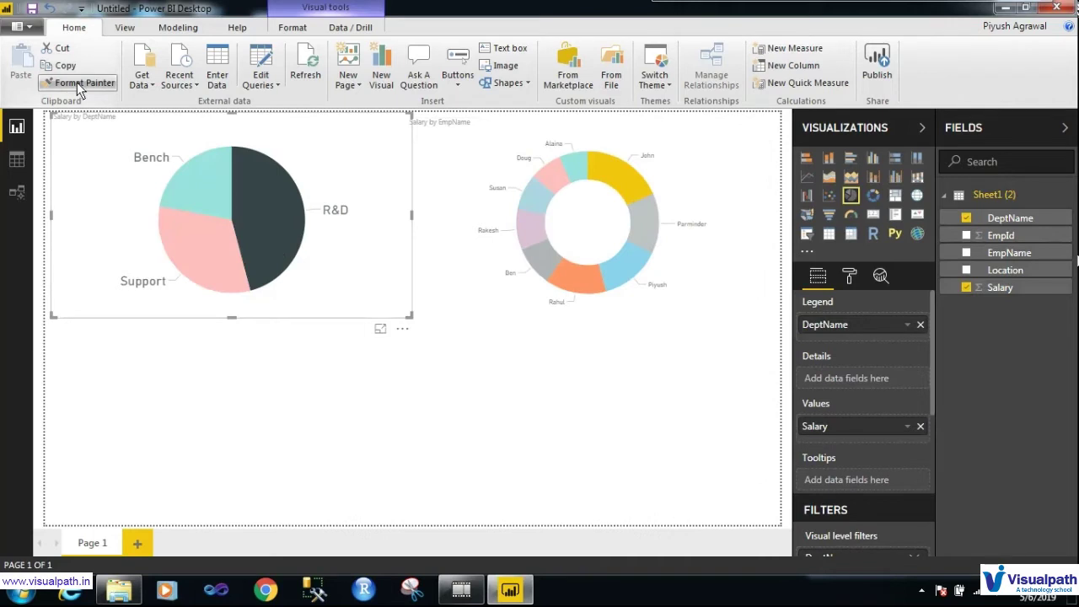
click(522, 186)
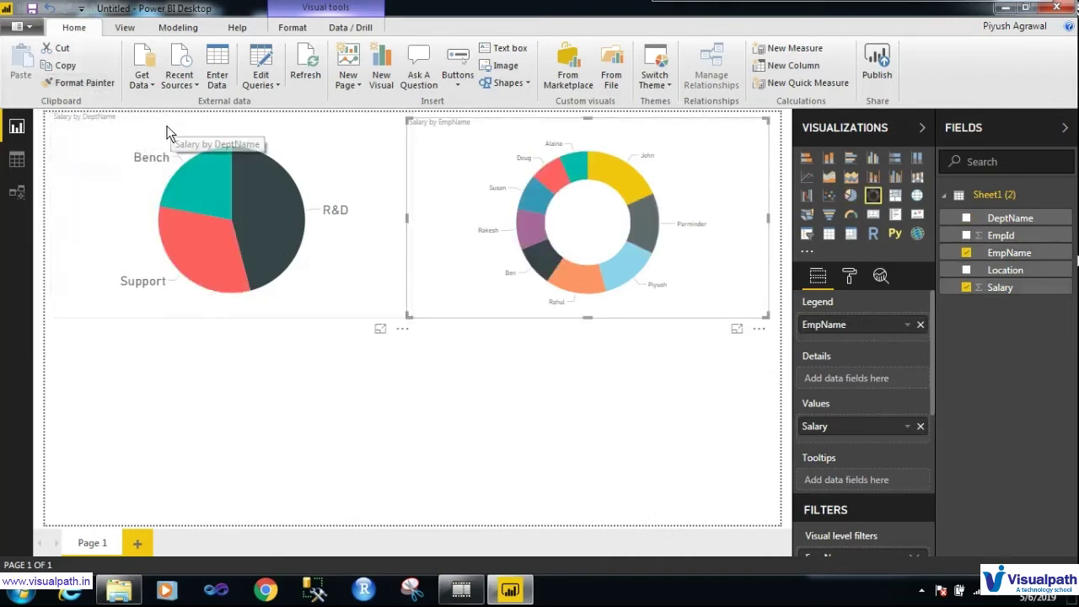
click(125, 154)
click(81, 83)
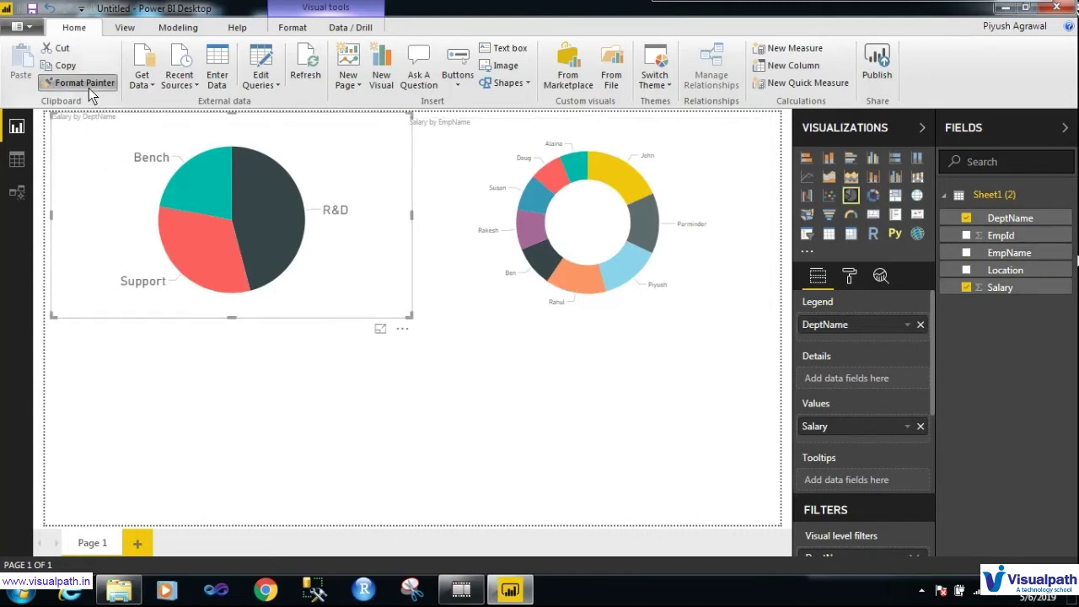
click(465, 277)
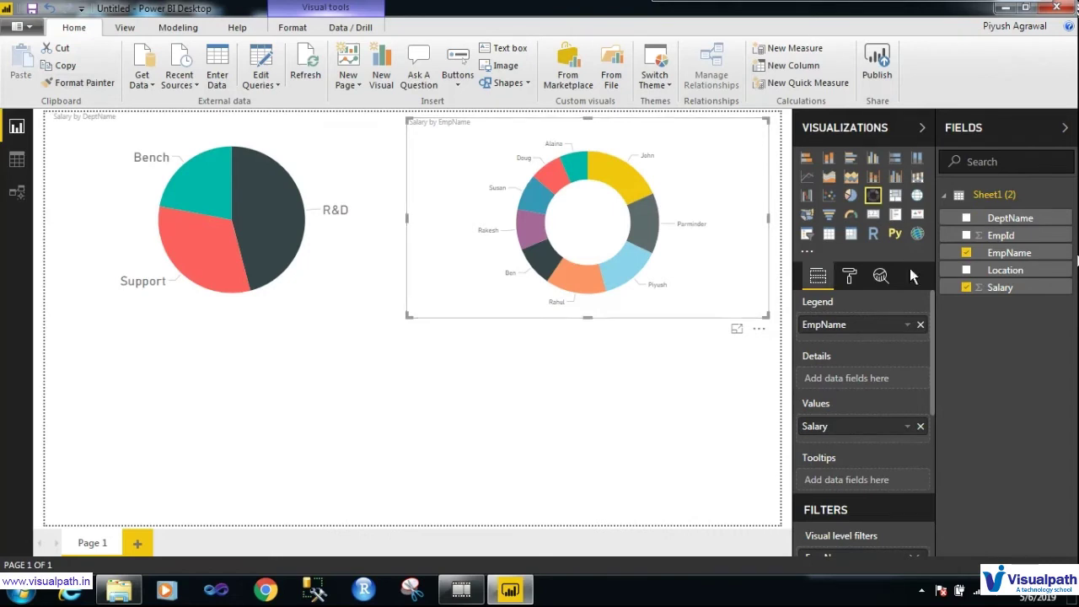
Set the text size of the donut chart's detail labels to 16
click(850, 278)
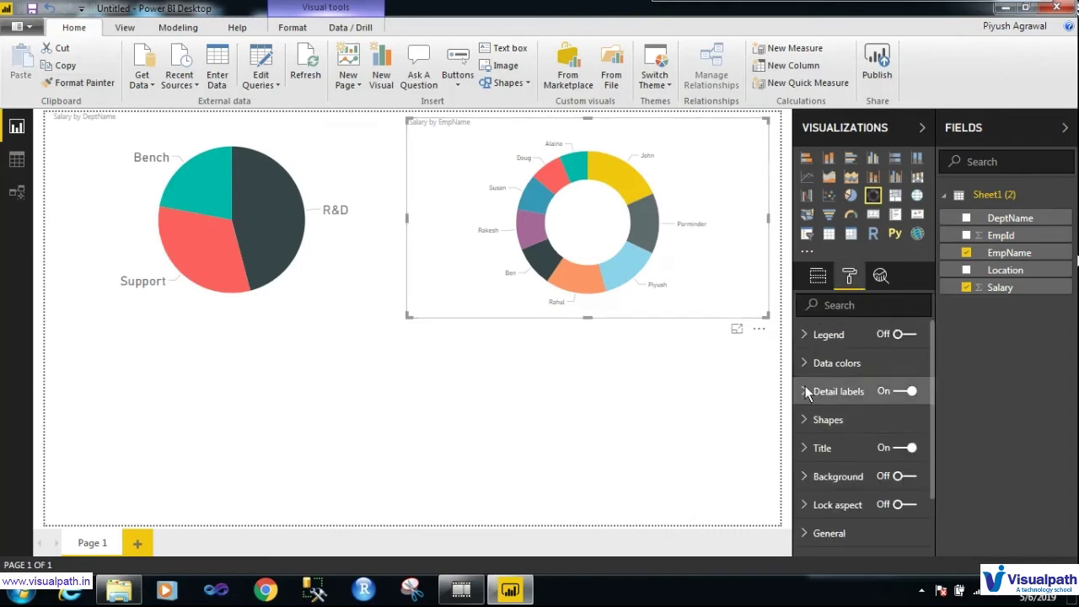
click(806, 391)
scroll(806, 391, down, 5)
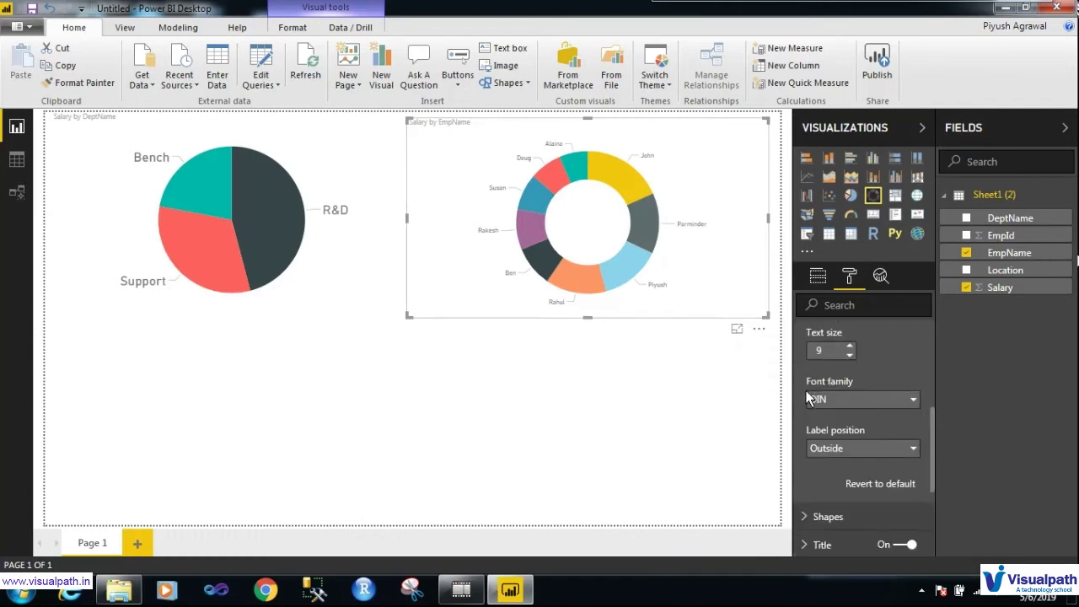
click(850, 347)
click(850, 346)
click(850, 347)
click(850, 347)
click(850, 347)
click(850, 346)
click(850, 347)
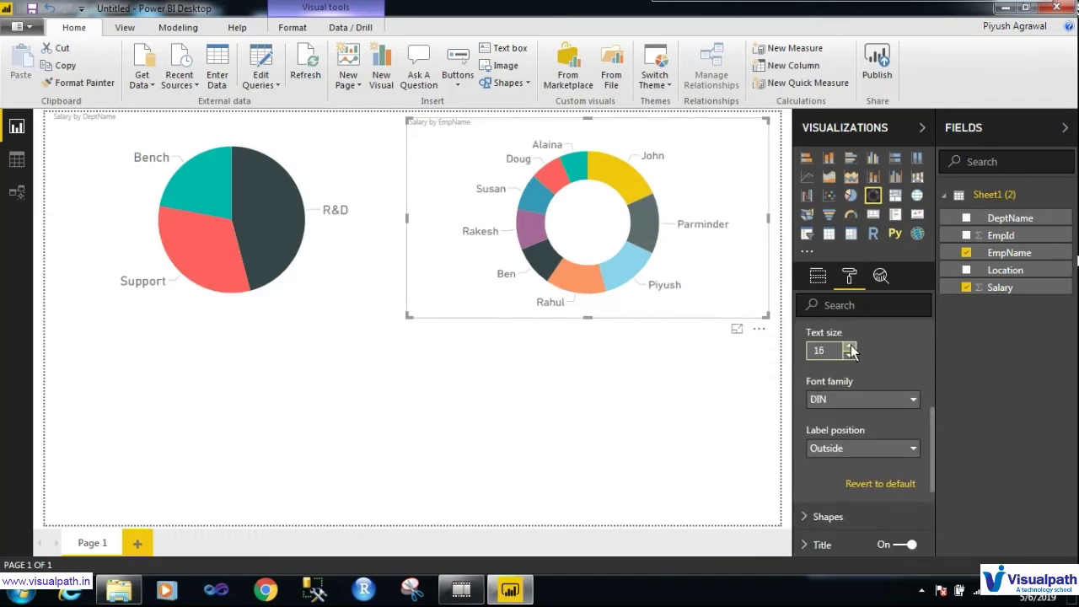
click(726, 432)
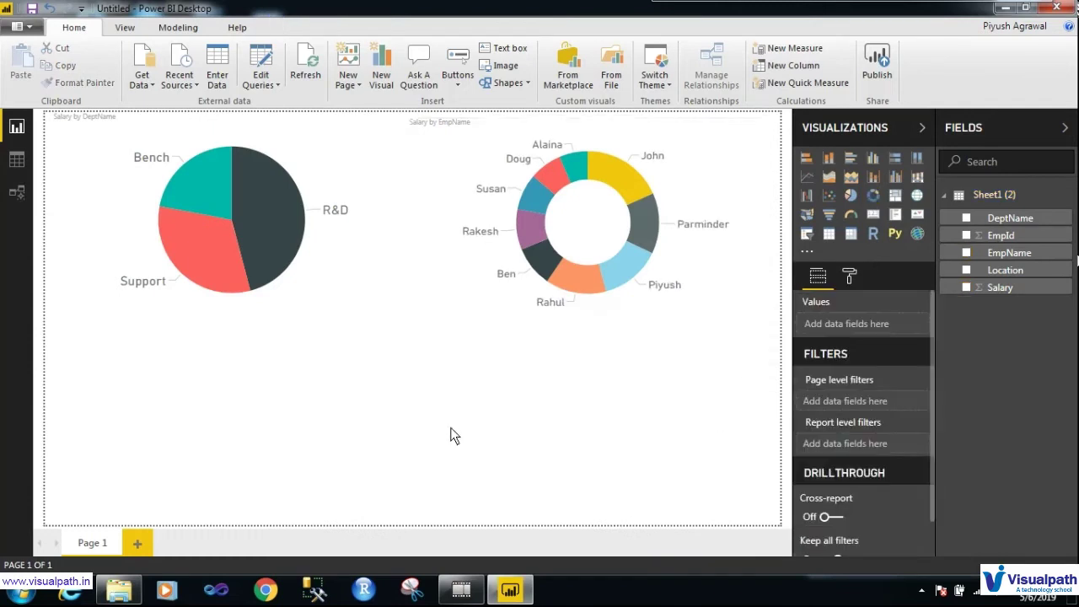
Add a treemap of Salary grouped by Location below the pie chart
click(895, 196)
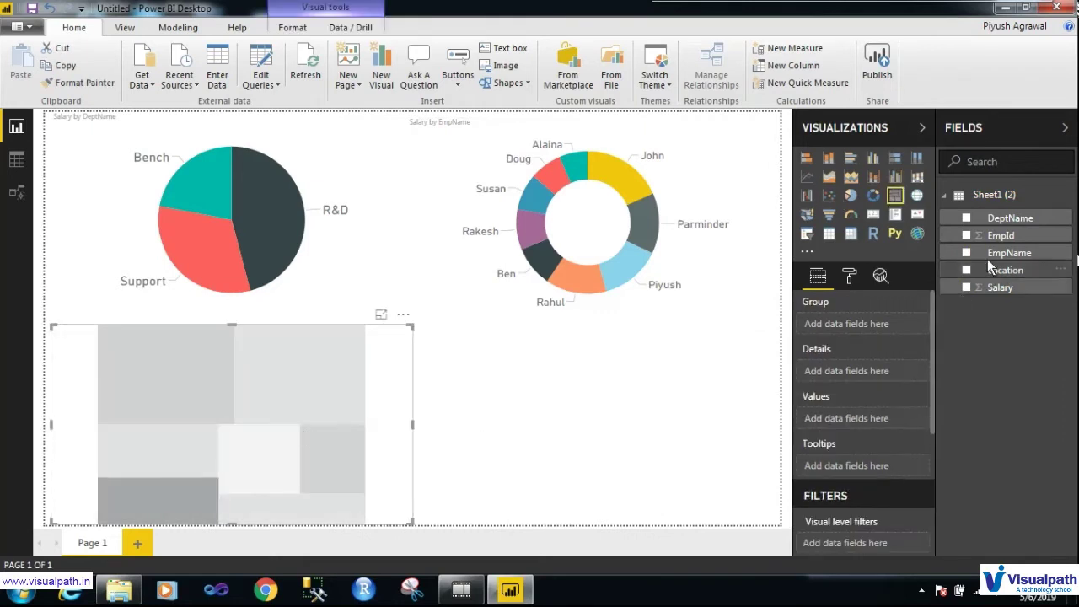
click(968, 270)
click(967, 287)
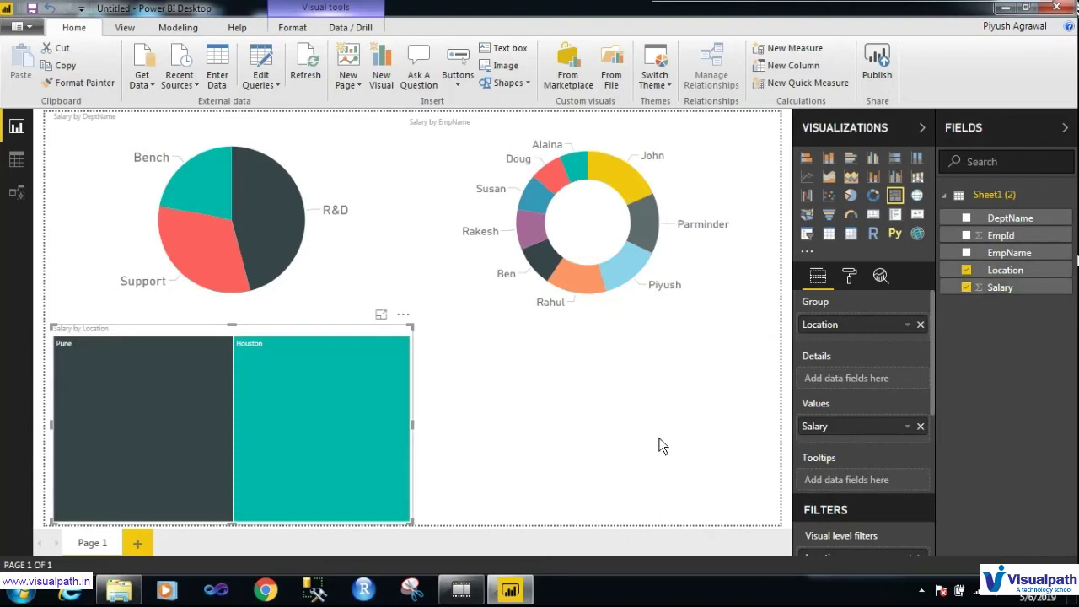
click(615, 423)
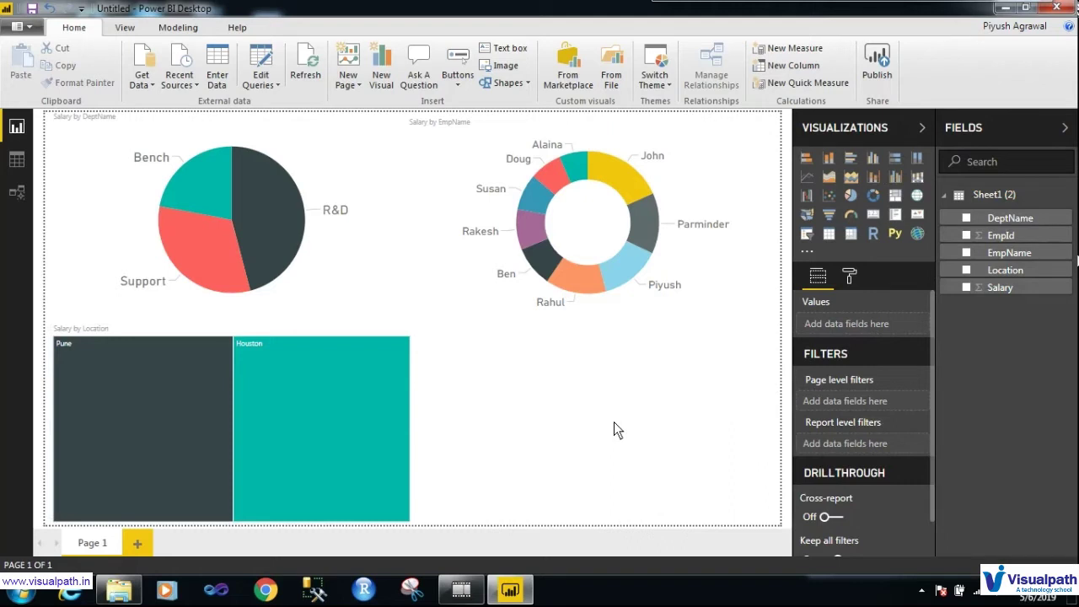
Add a clustered column chart of Salary by DeptName beside the treemap, trimmed slightly in width and height to fit the space
click(874, 157)
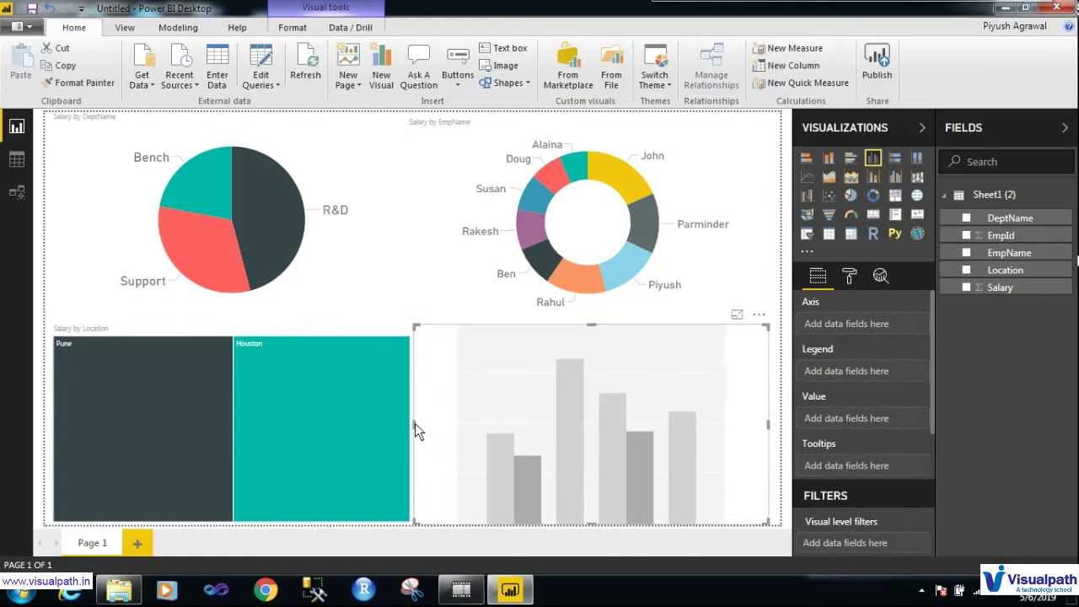
drag(414, 423, 423, 424)
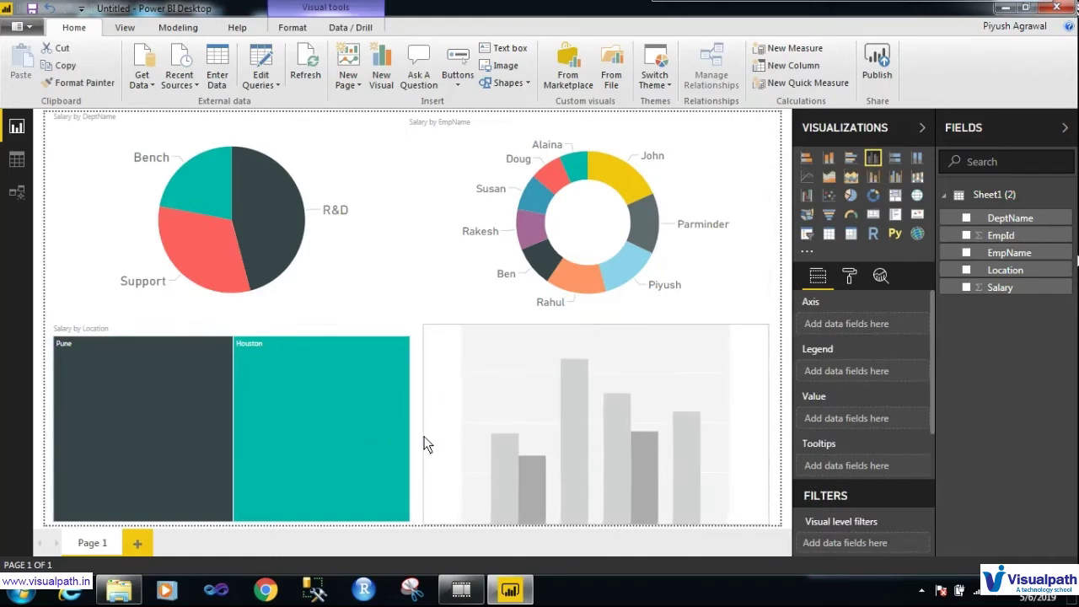
drag(594, 324, 598, 339)
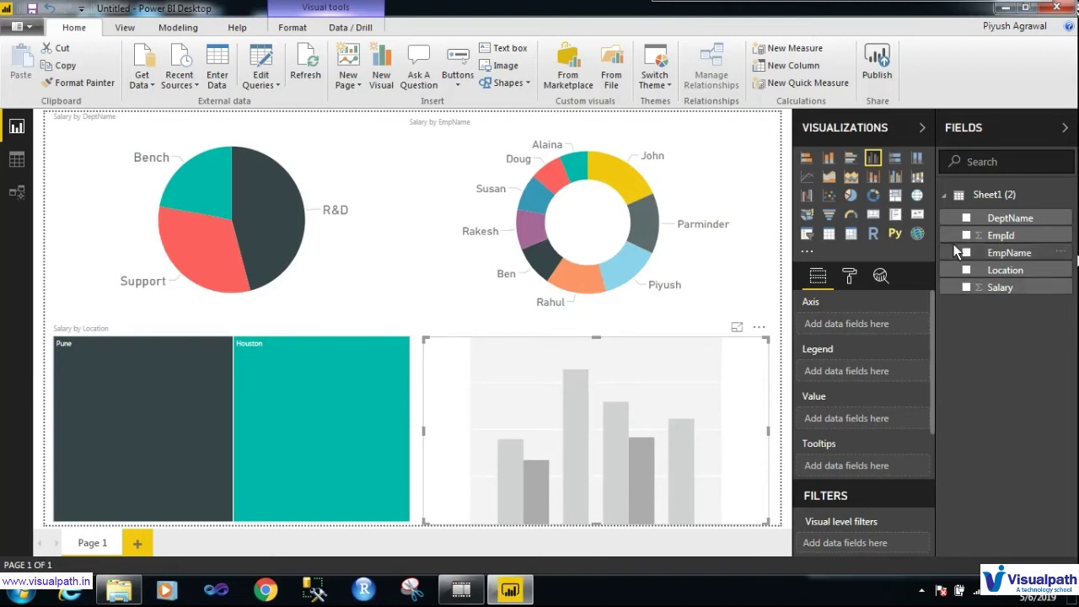
click(967, 217)
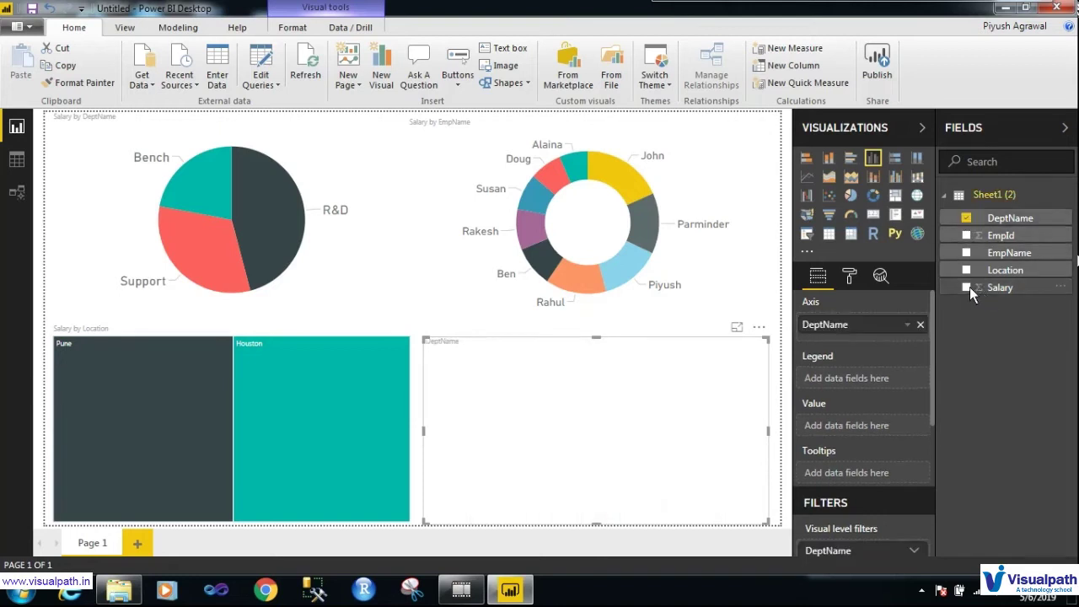
click(967, 288)
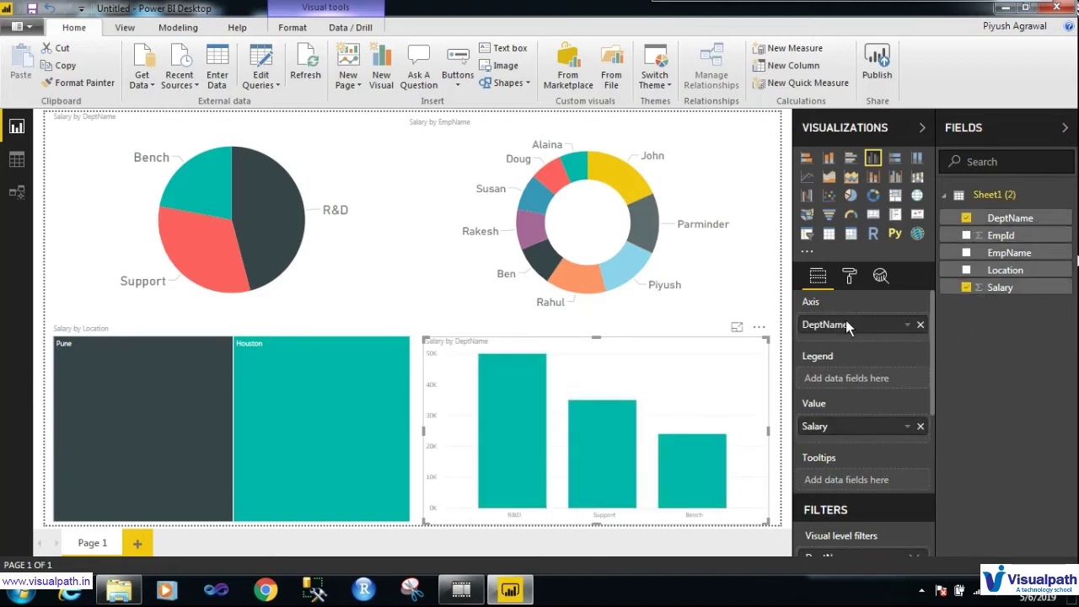
Set the column chart's X-axis text size to 19 and turn on its data labels
click(848, 282)
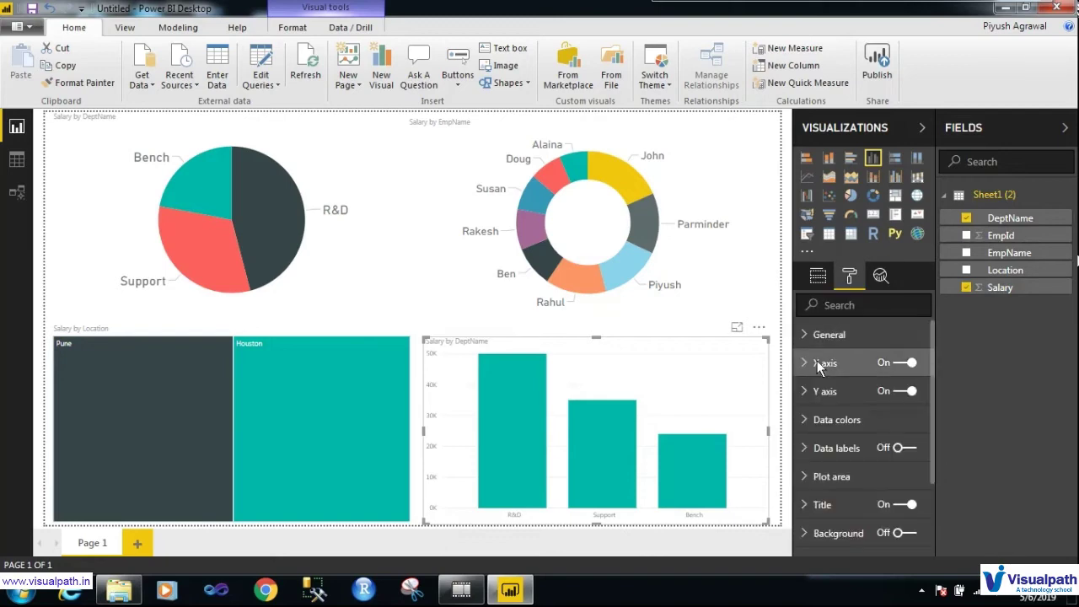
click(803, 363)
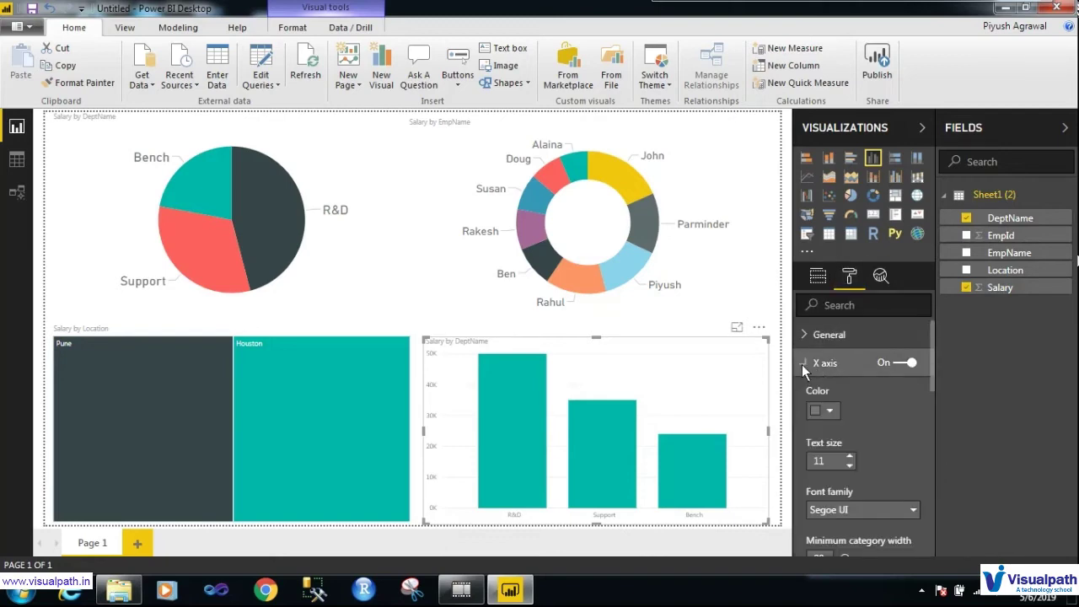
click(850, 456)
click(850, 456)
click(850, 456)
click(850, 456)
click(850, 457)
click(850, 456)
click(850, 456)
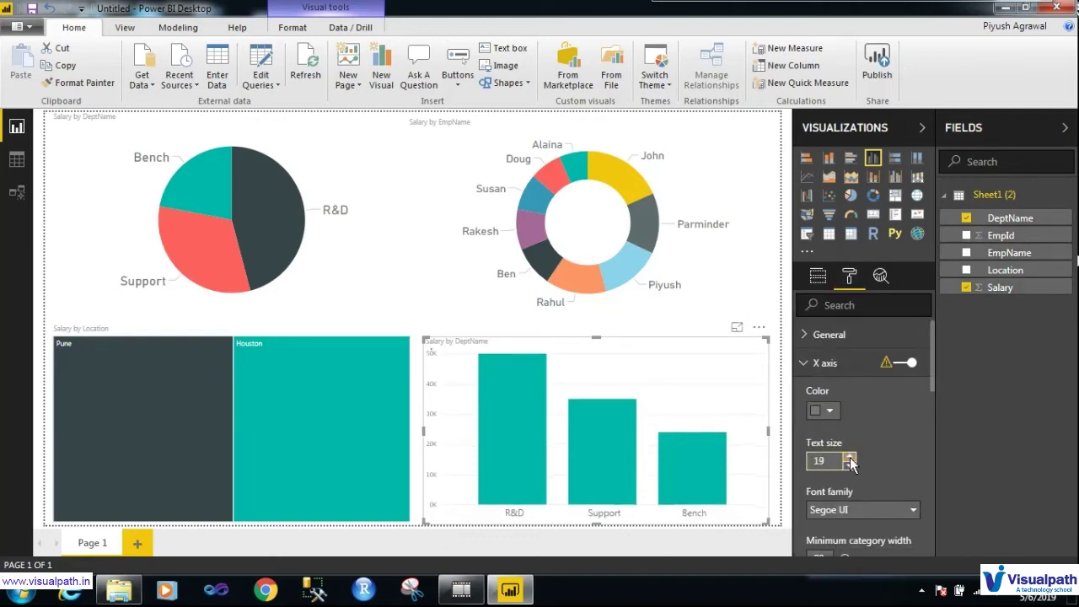
click(850, 456)
click(806, 366)
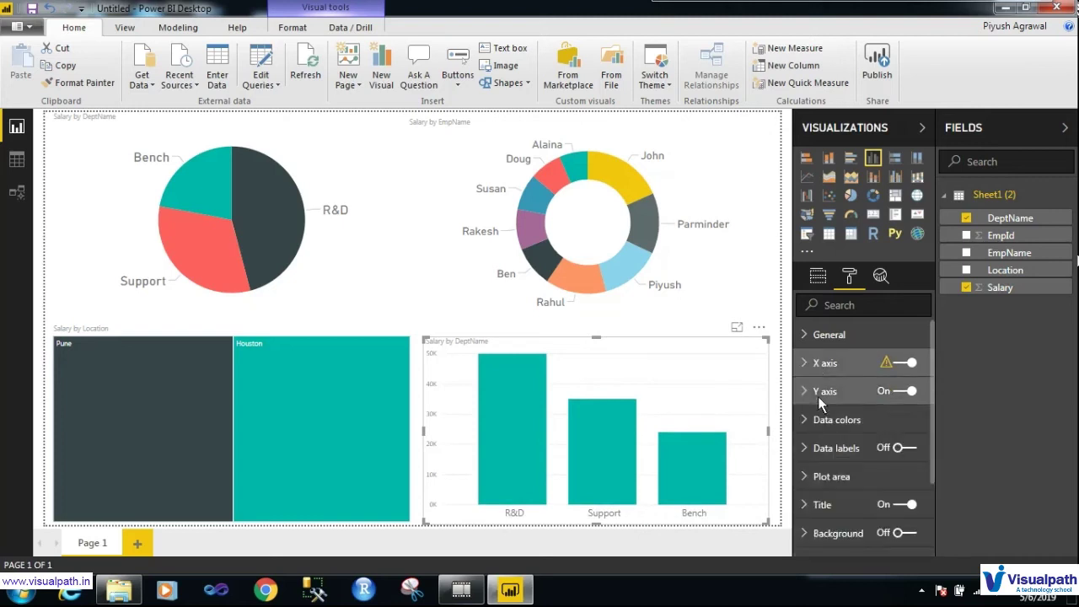
click(906, 450)
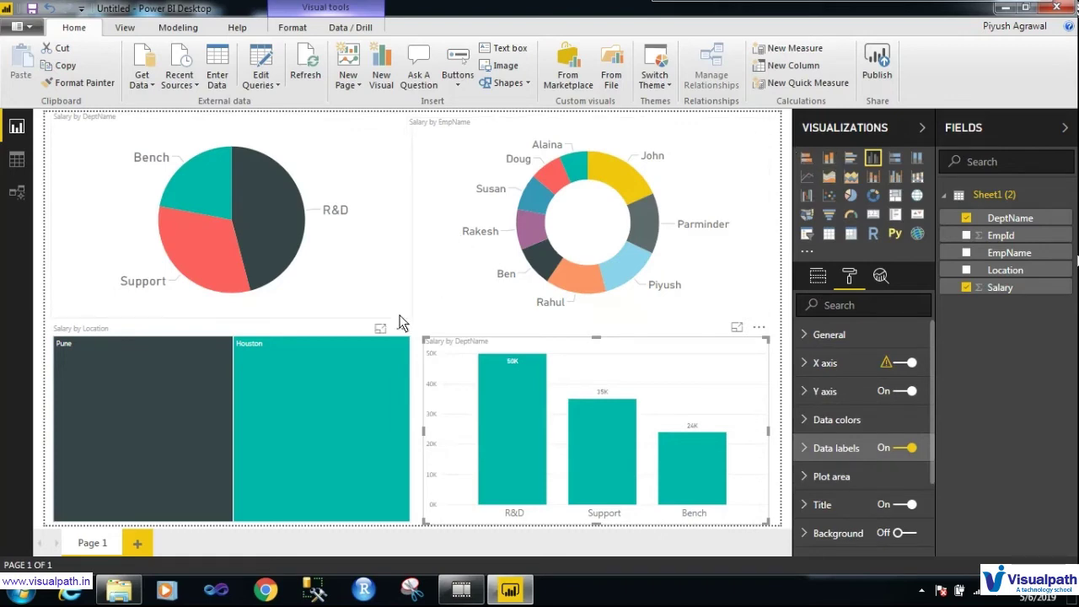
Cross-highlight the report by the R&D, Bench and Support slices of the pie chart in turn
click(252, 198)
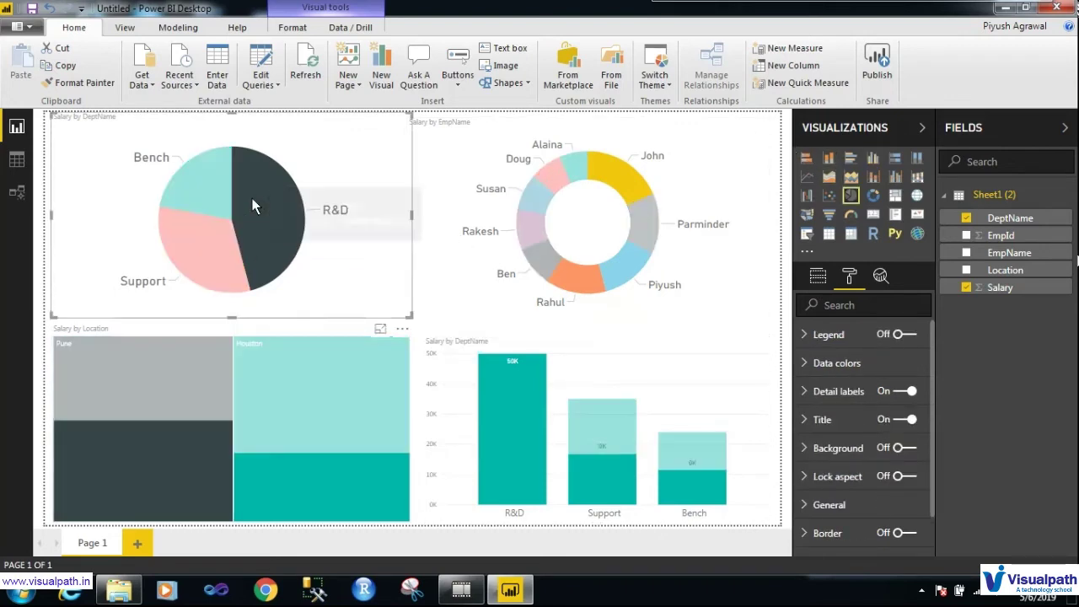
click(190, 187)
click(192, 225)
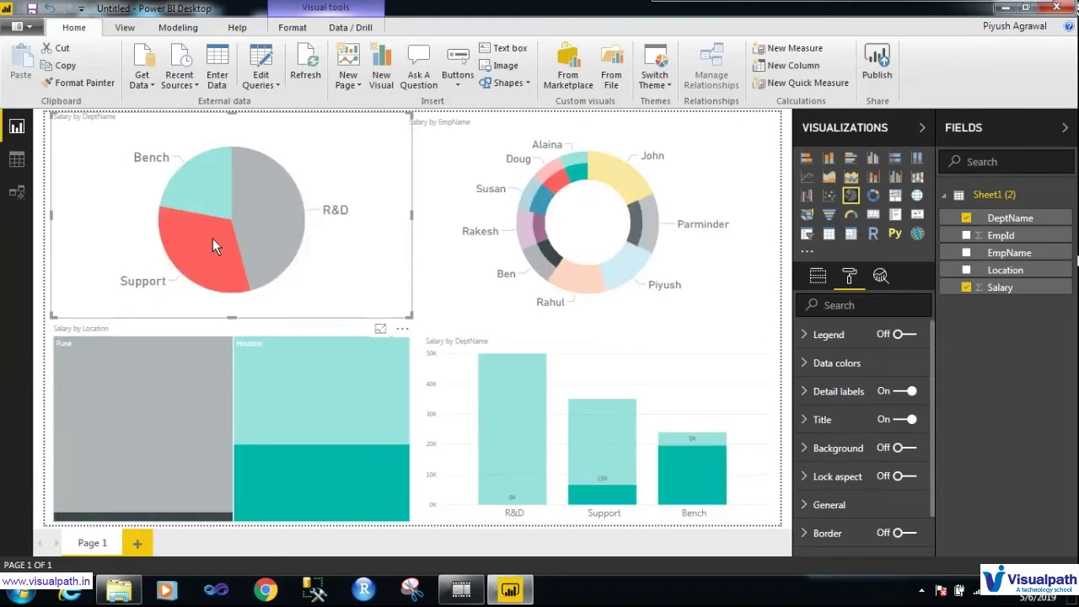
Cross-highlight the report by two adjacent Support employees' segments in the donut chart, and clear the highlighting
click(542, 231)
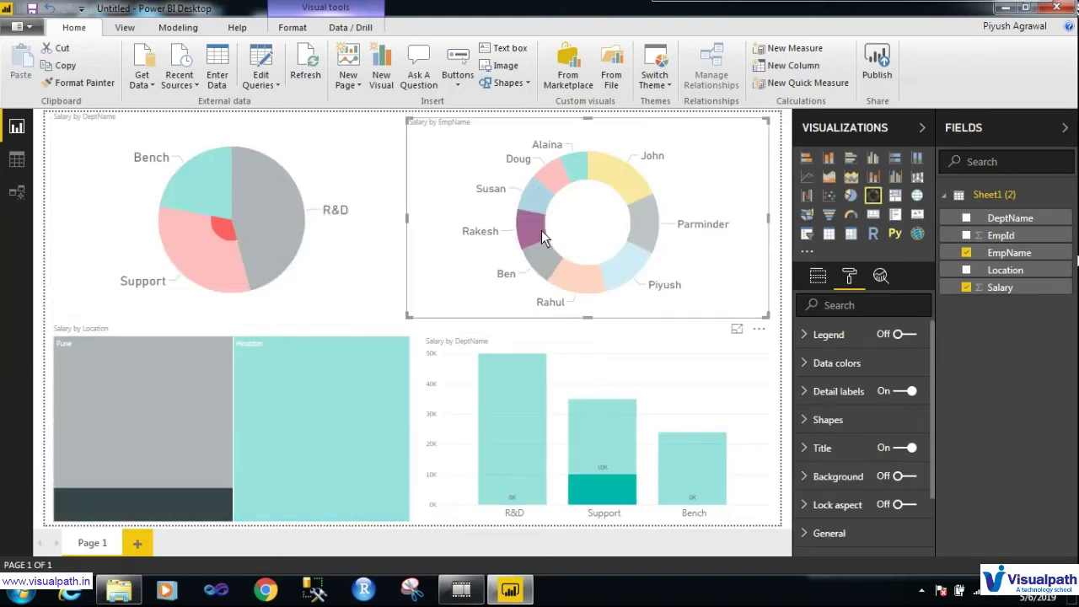
click(549, 263)
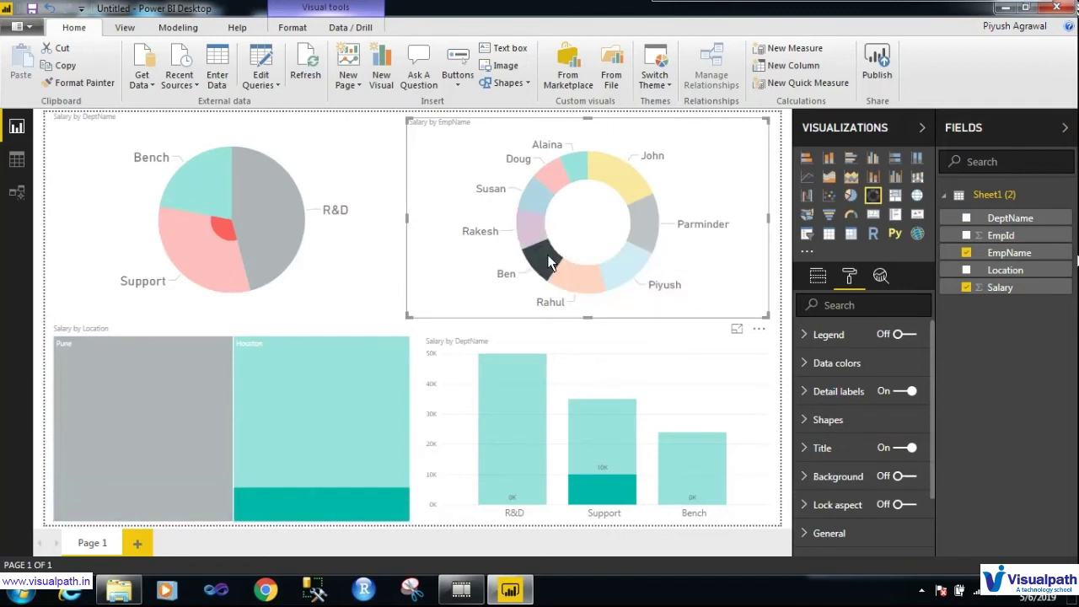
click(539, 231)
click(538, 229)
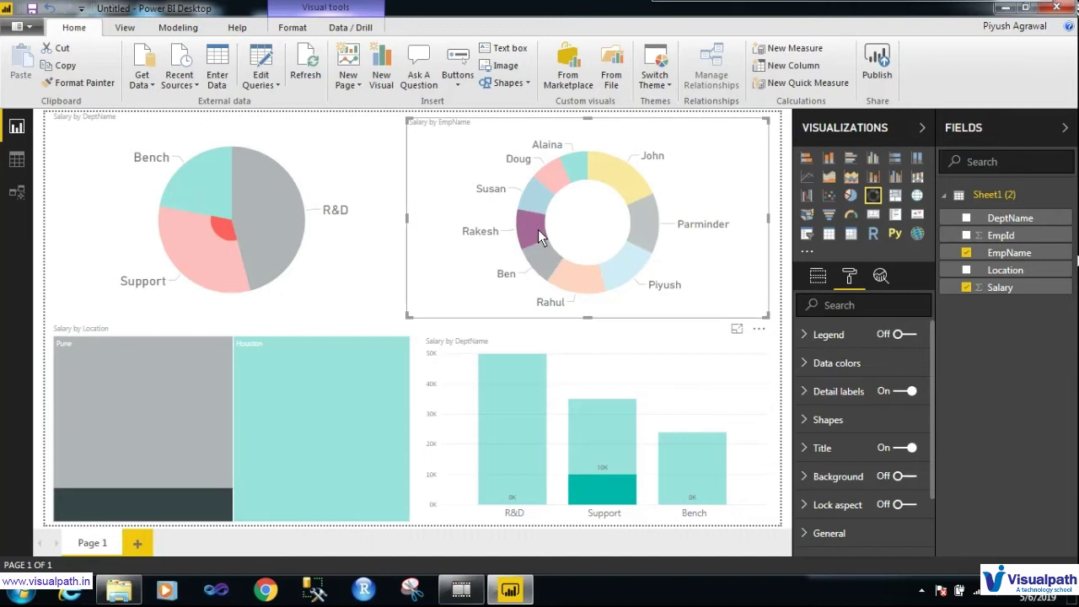
click(538, 229)
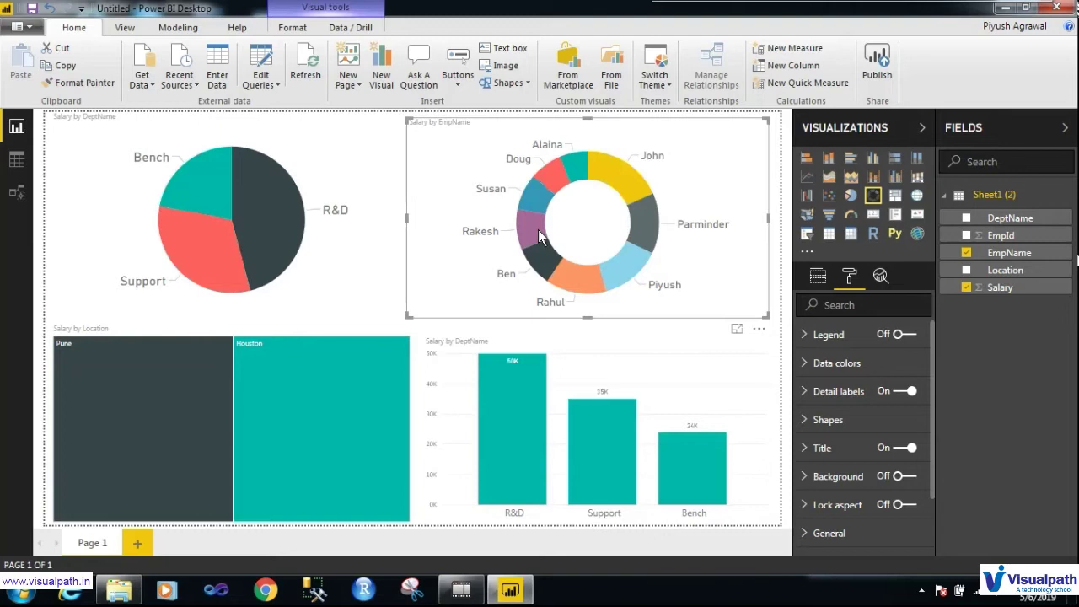
mouse_move(287, 204)
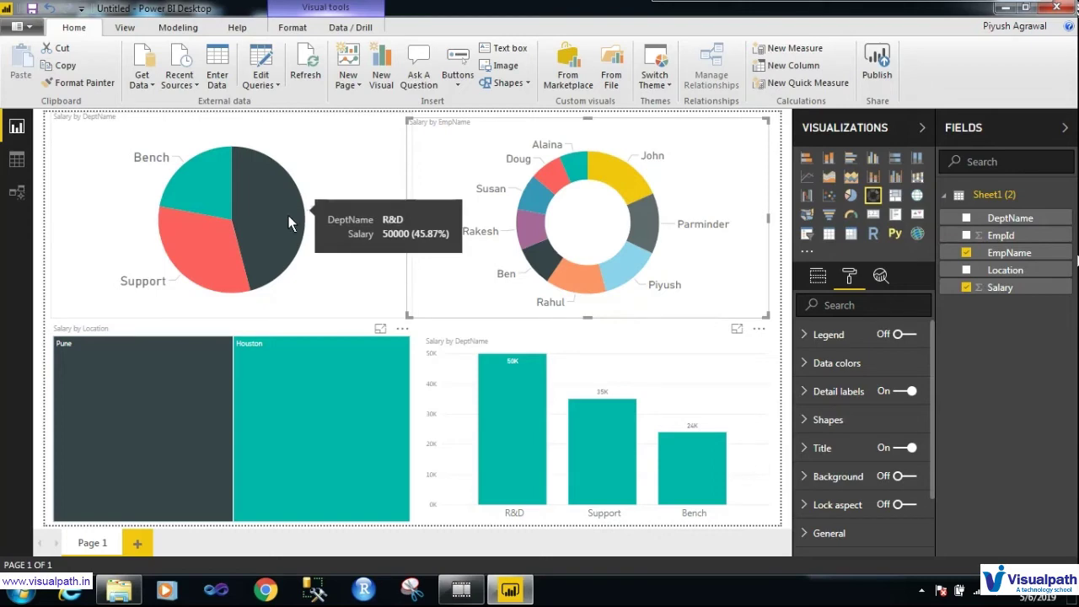
Open Demo.xlsx from the PowerBI folder in Excel and dismiss the Office activation wizard
click(118, 592)
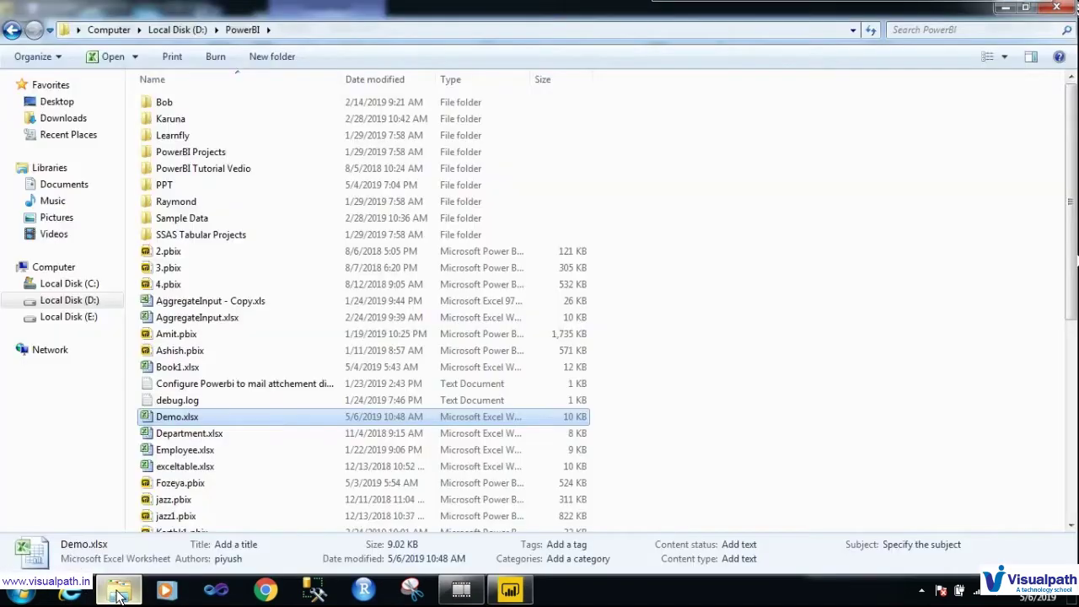
double_click(208, 415)
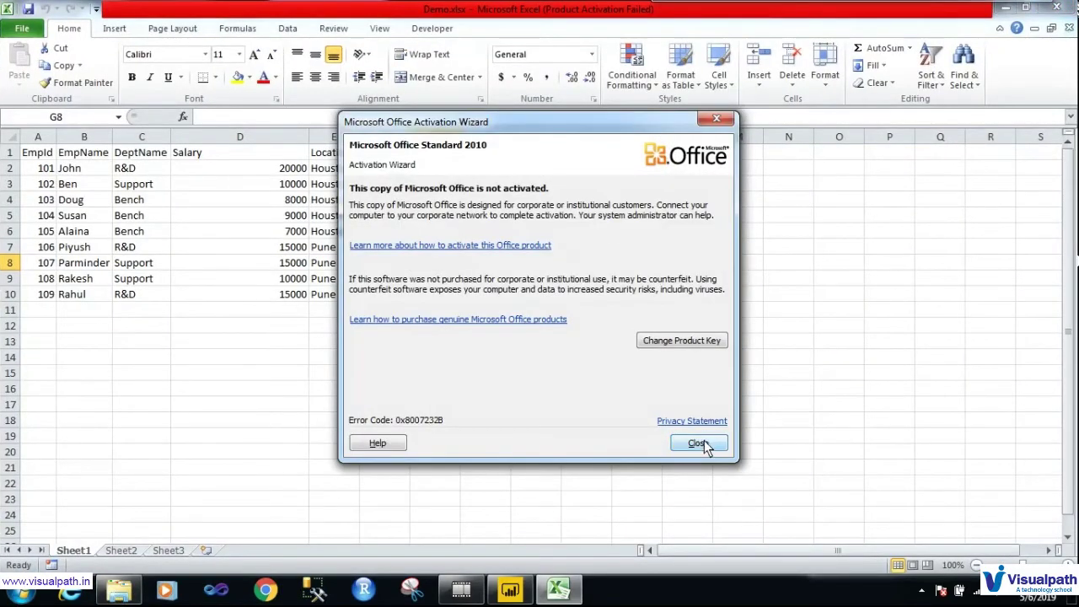
click(699, 446)
Narrow the Salary column on Sheet1 so the employee table is more compact
click(302, 138)
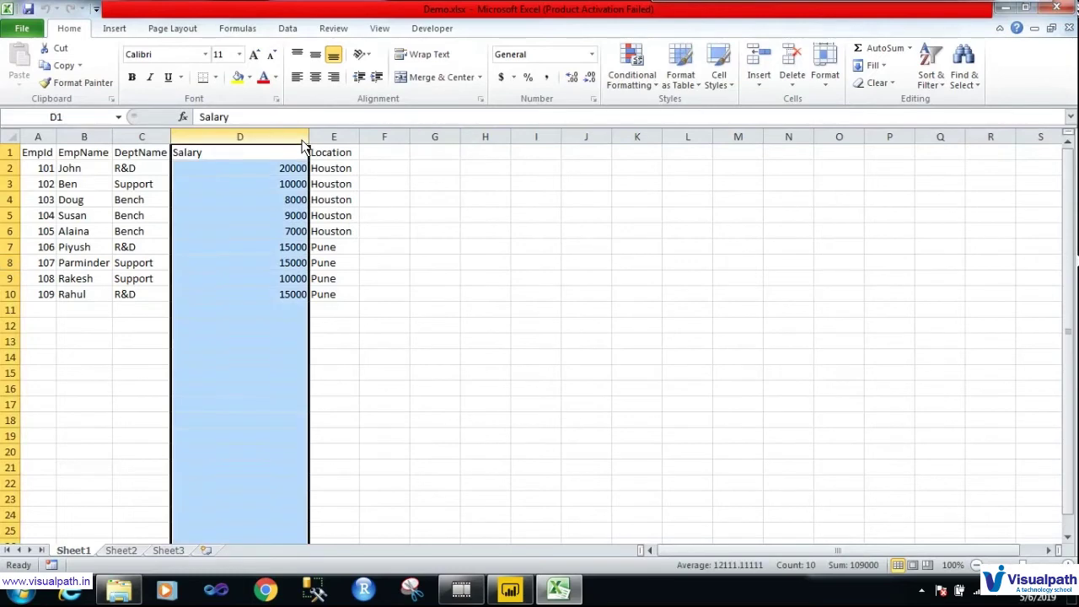
drag(292, 173, 295, 296)
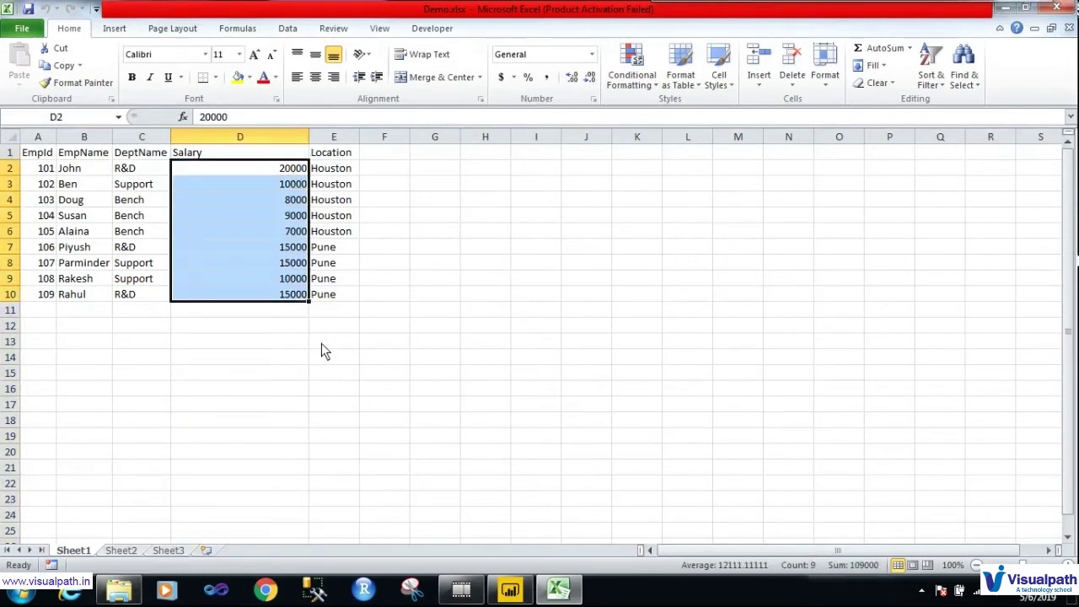
click(322, 343)
drag(309, 136, 257, 147)
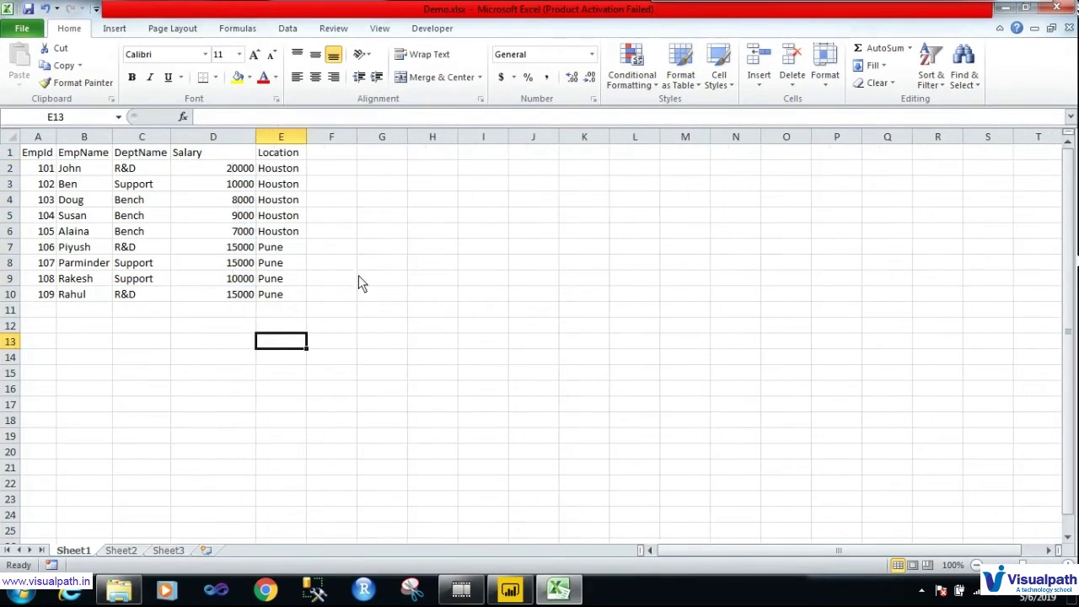
click(662, 339)
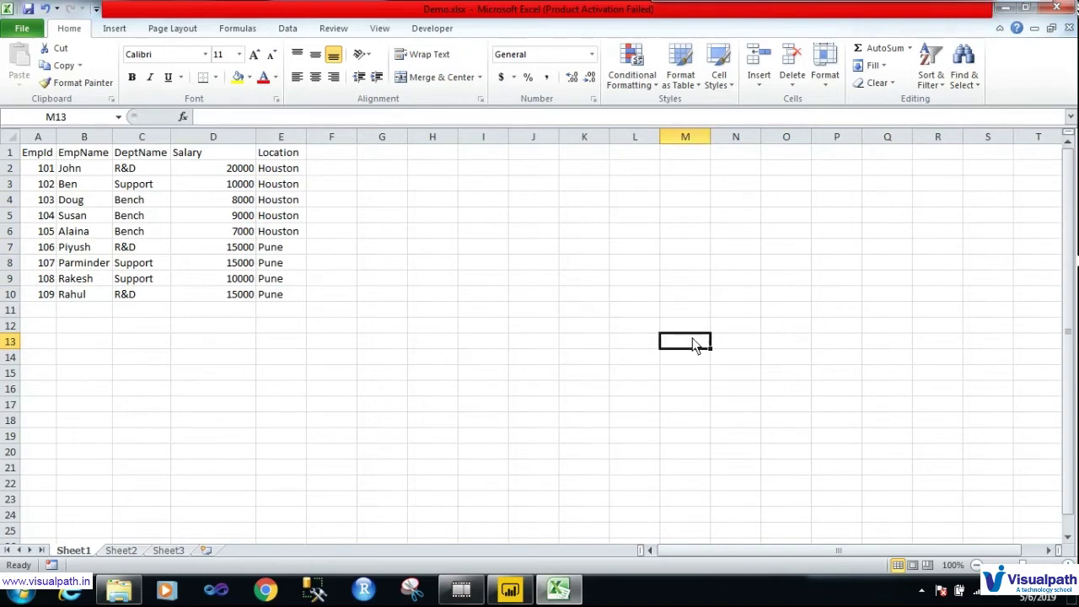
drag(444, 218, 608, 345)
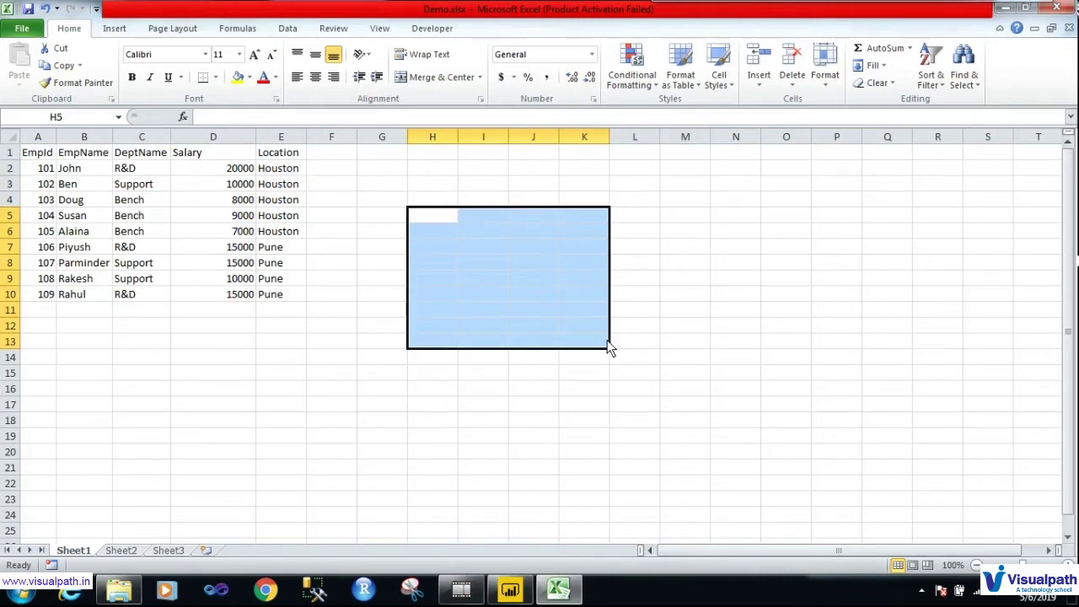
Switch to Power BI Desktop, circle and underline the pie chart's title with the screen drawing tool, and clear the markings
click(510, 589)
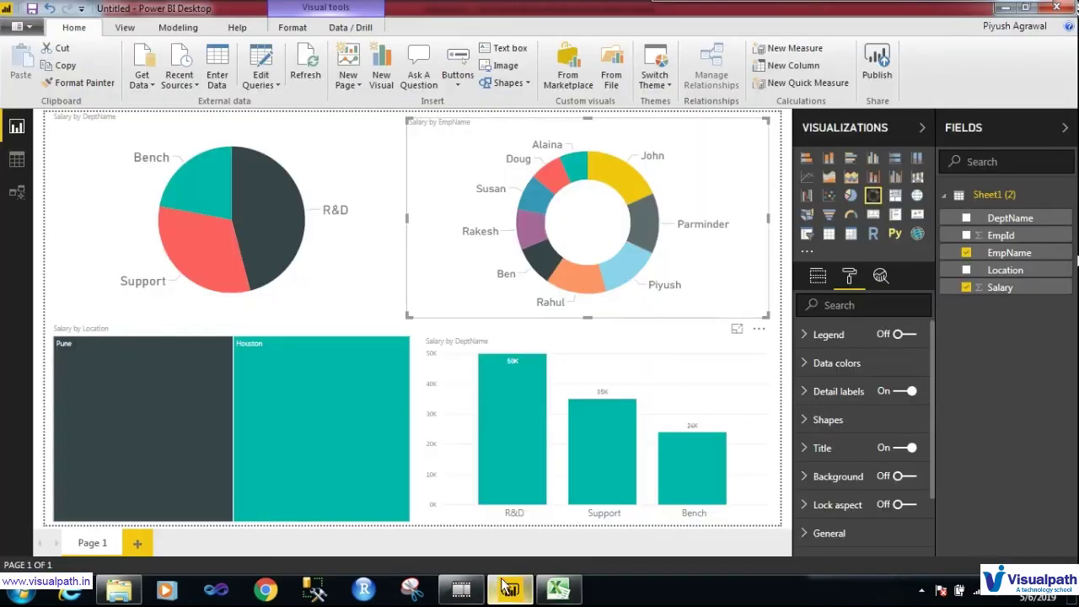
key(ctrl+shift+d)
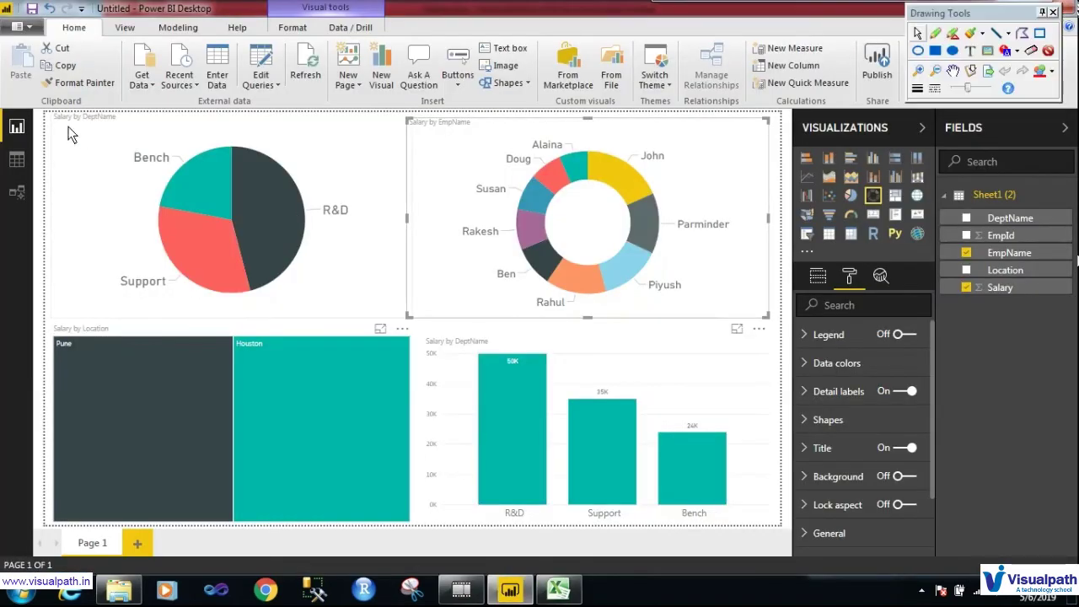
mouse_move(56, 125)
mouse_down()
mouse_move(110, 128)
mouse_move(52, 111)
mouse_move(85, 135)
mouse_move(127, 122)
mouse_up()
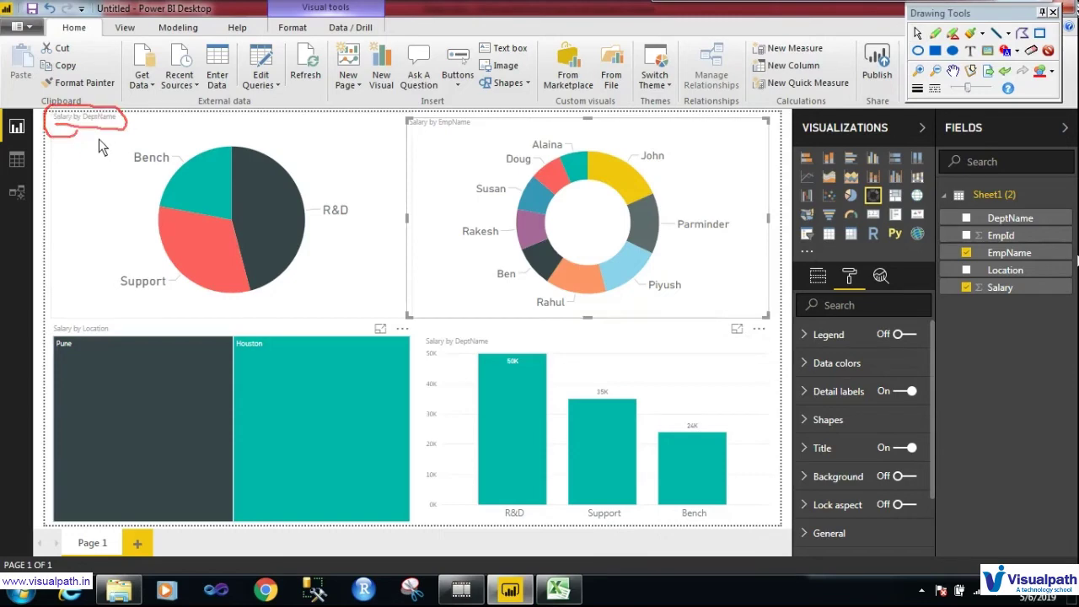
drag(90, 133, 110, 132)
key(Escape)
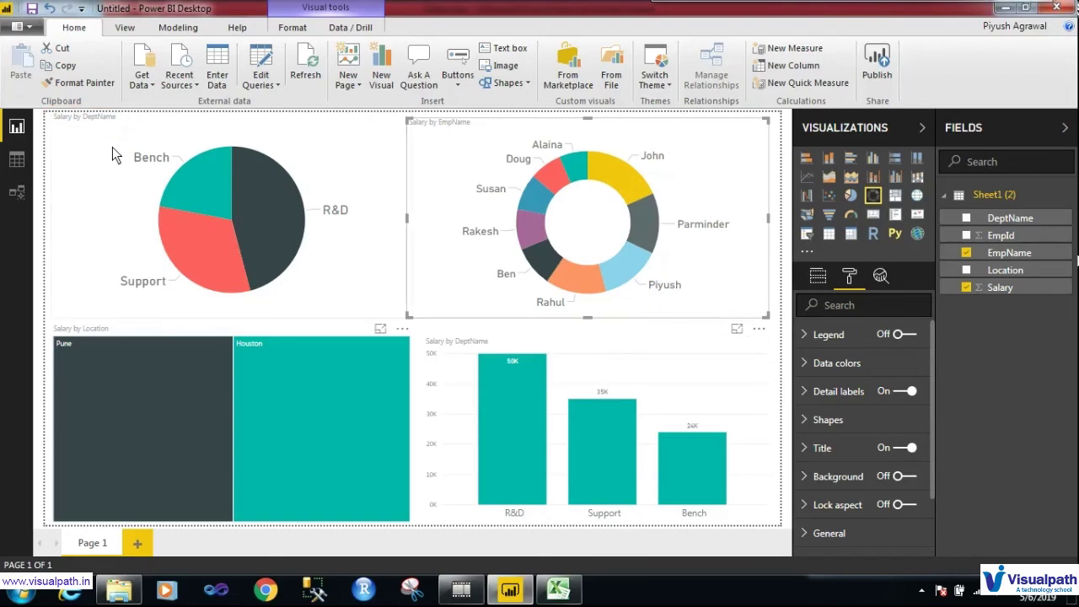
Total the R&D salaries in Excel by selecting C2:D2, C7:D7 and C10:D10, and compare with the pie chart's R&D slice in Power BI Desktop
key(alt+Tab)
drag(157, 172, 209, 164)
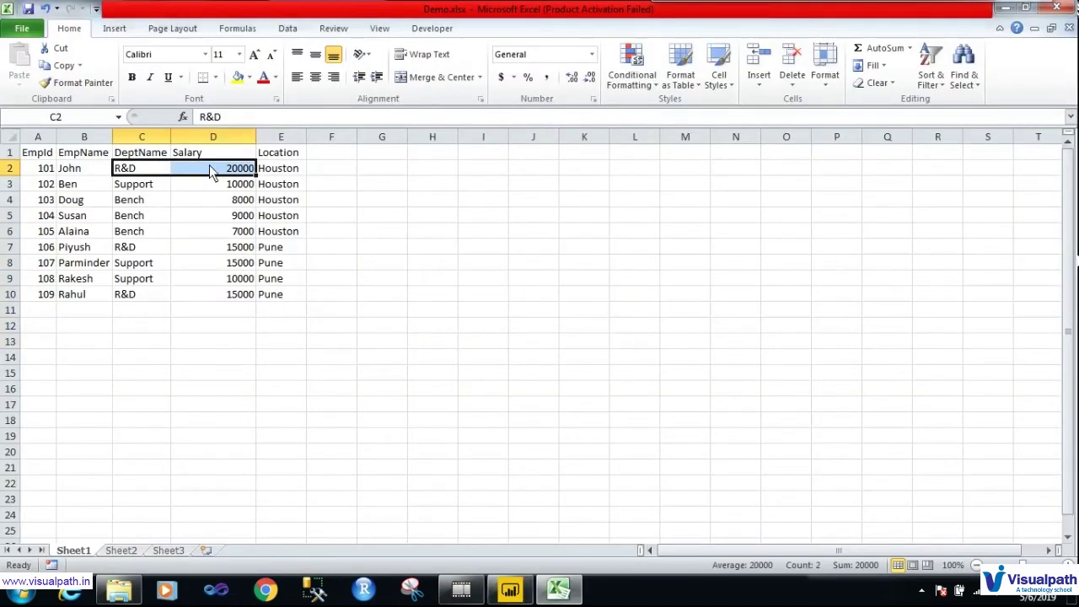
ctrl+drag(144, 253, 206, 248)
ctrl+drag(138, 295, 207, 295)
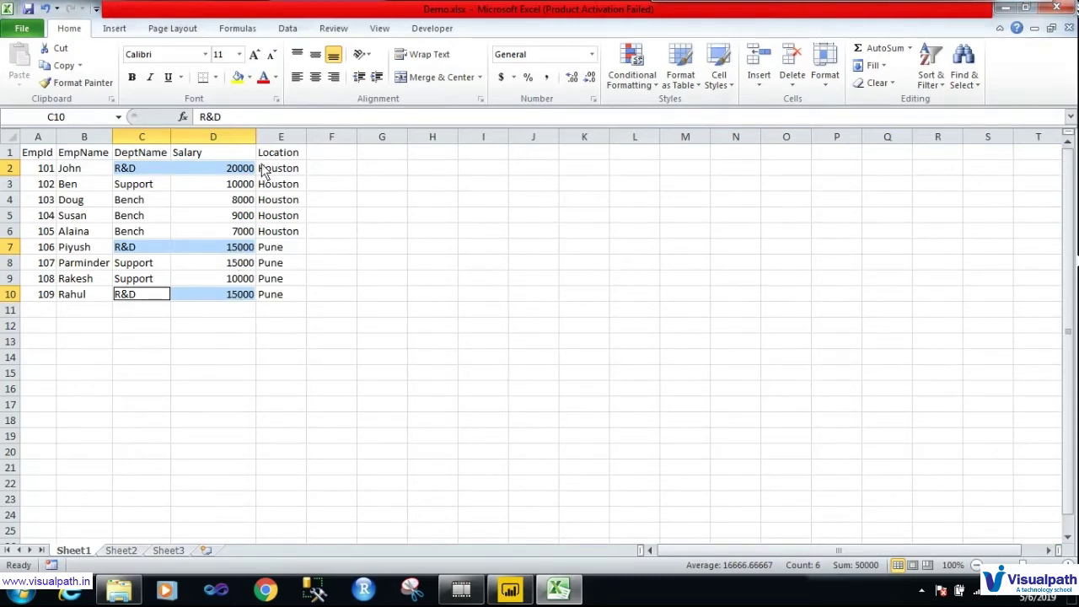
click(413, 248)
key(alt+Tab)
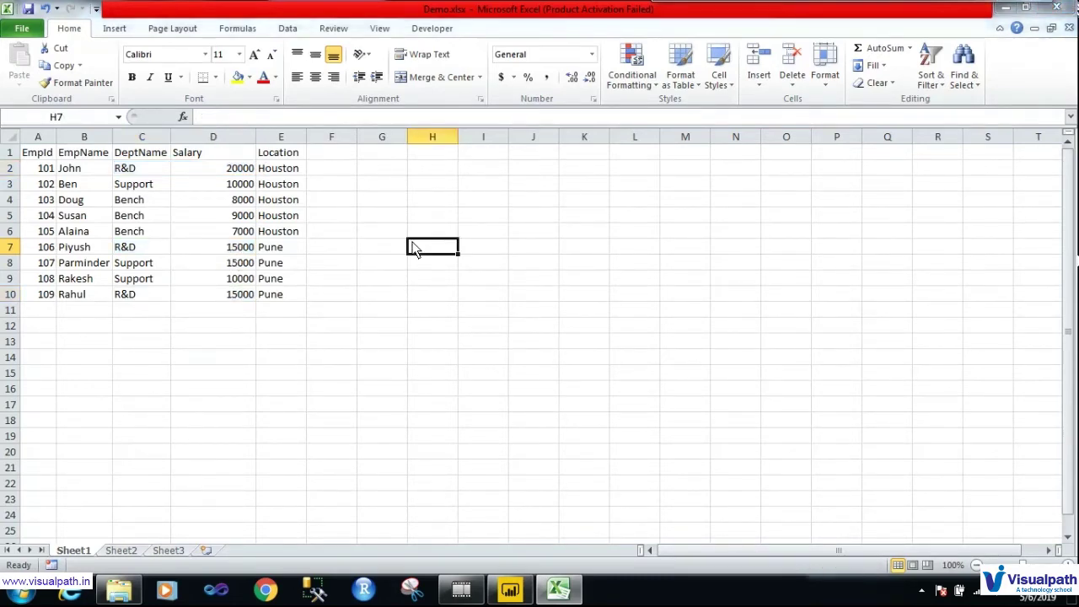
mouse_move(279, 224)
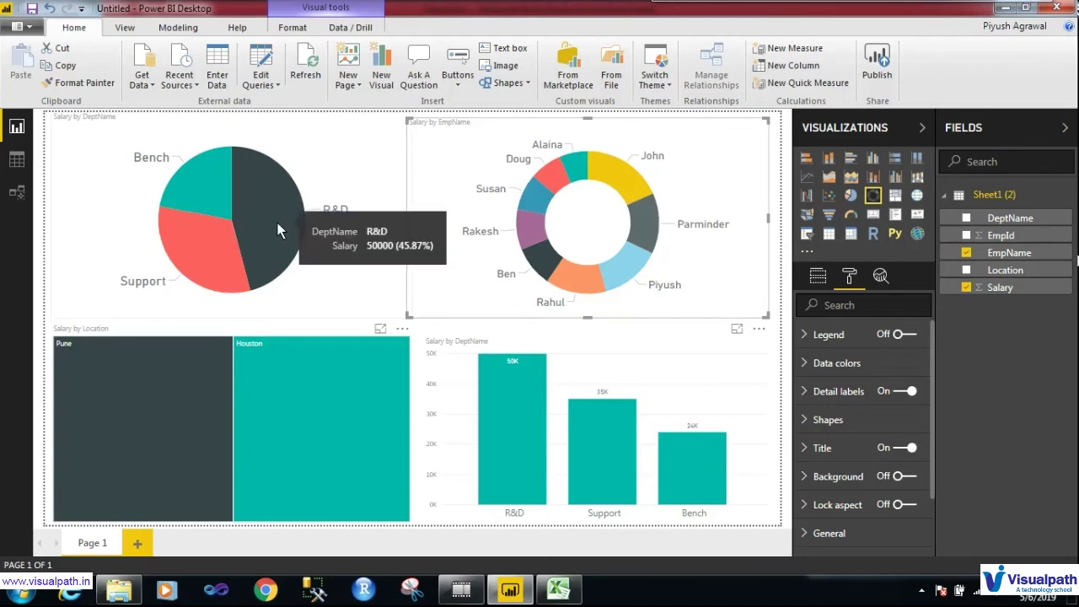
Inspect the pie chart's department values and cross-highlight the other charts by R&D, Bench, and R&D again
mouse_move(189, 187)
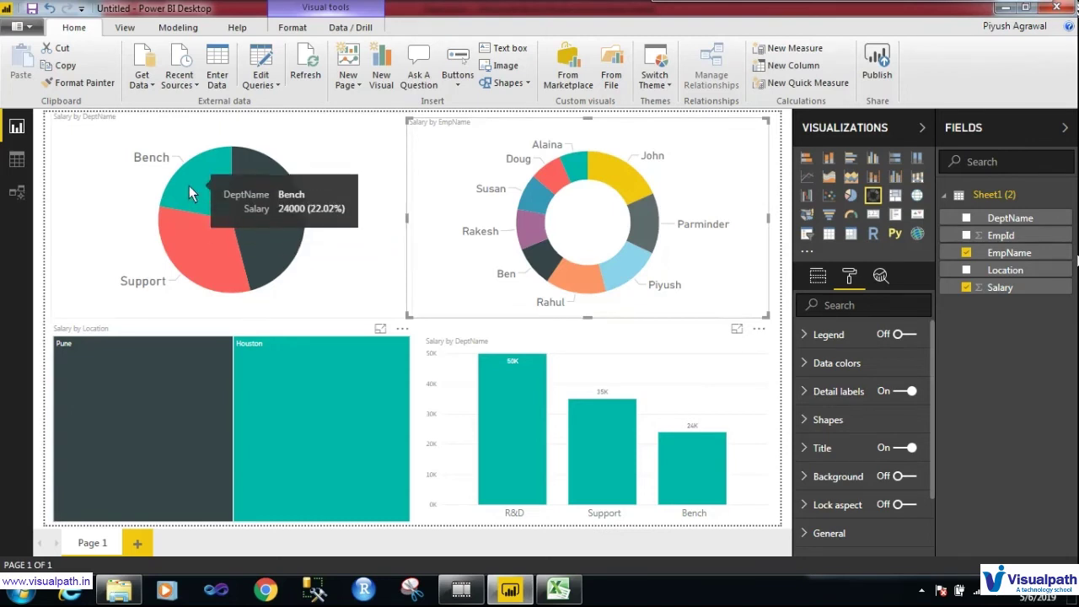
mouse_move(195, 253)
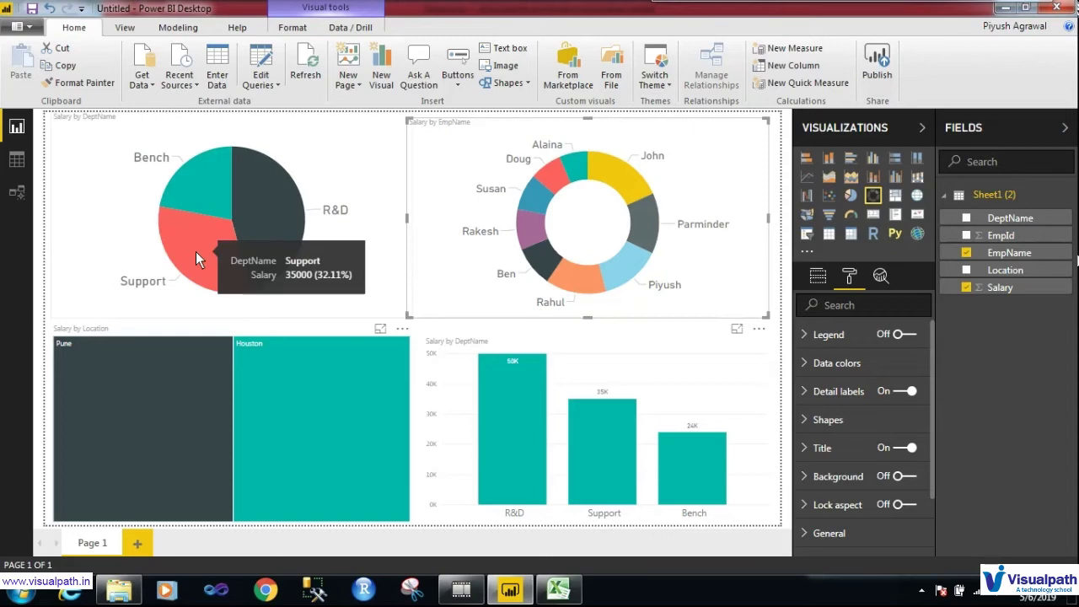
mouse_move(190, 208)
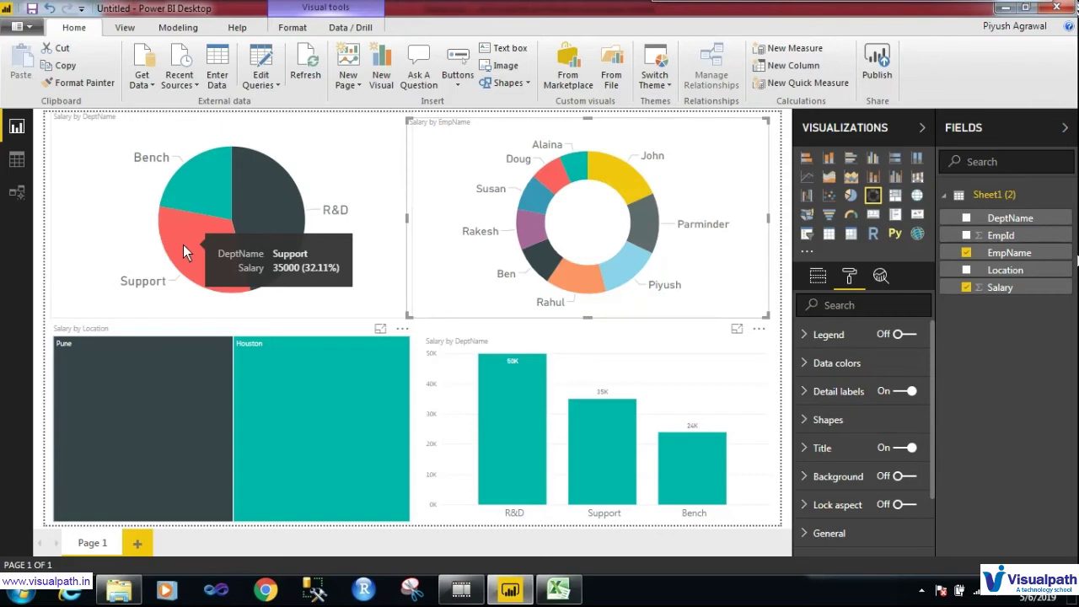
click(268, 203)
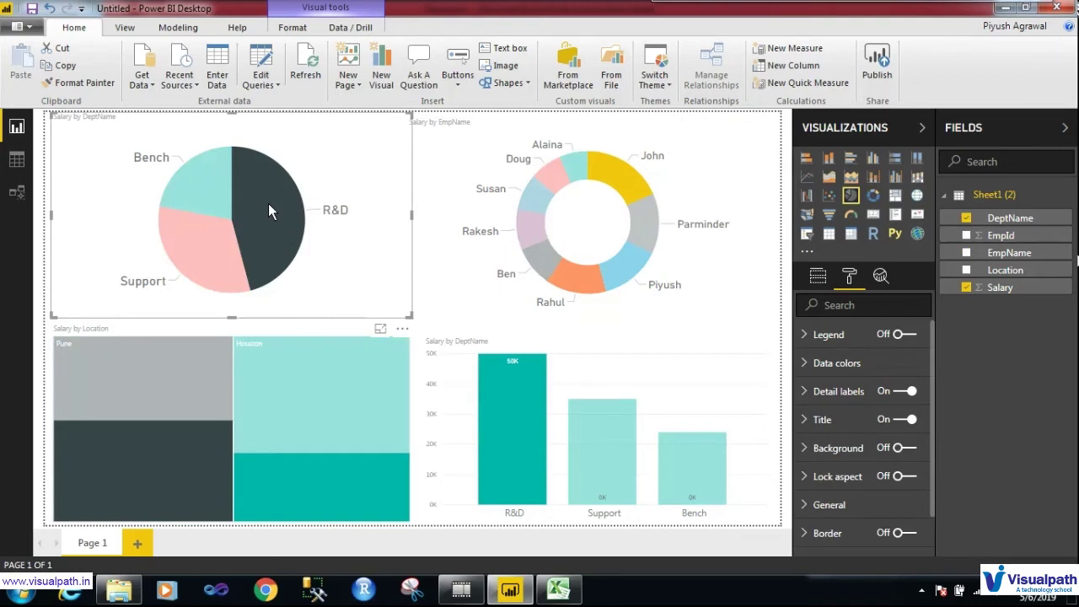
click(220, 177)
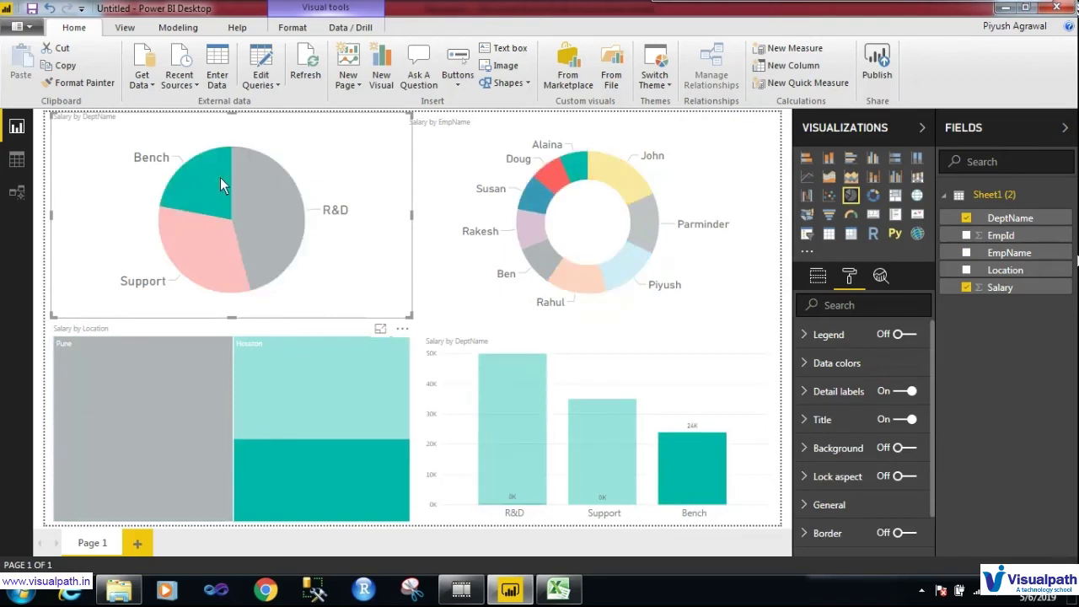
click(296, 196)
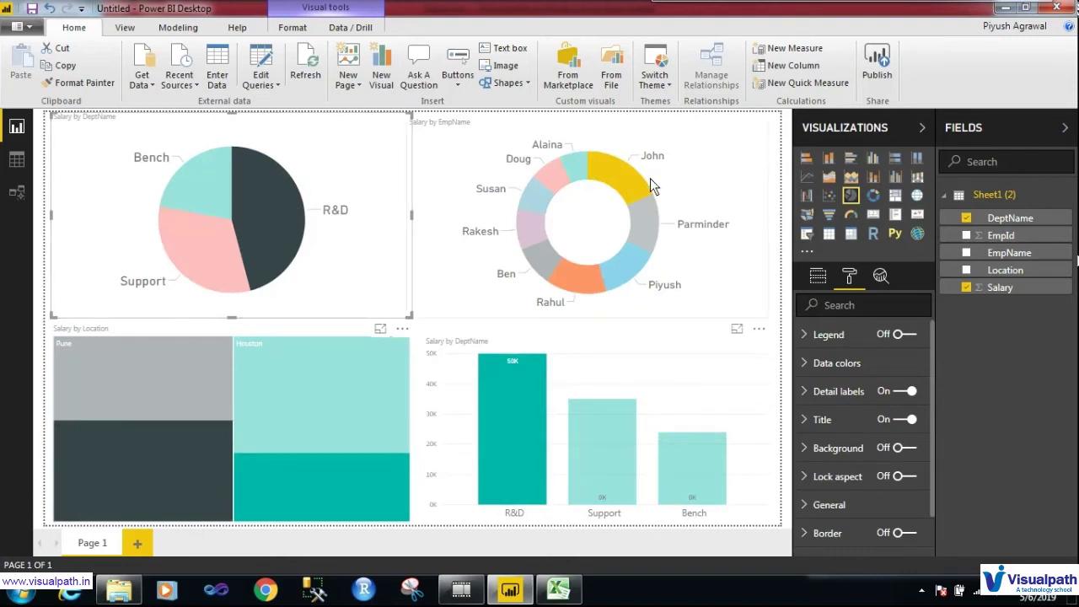
Inspect the donut and treemap values, mark Houston's highlighted R&D share with the screen drawing tool, and clear the markings
mouse_move(637, 189)
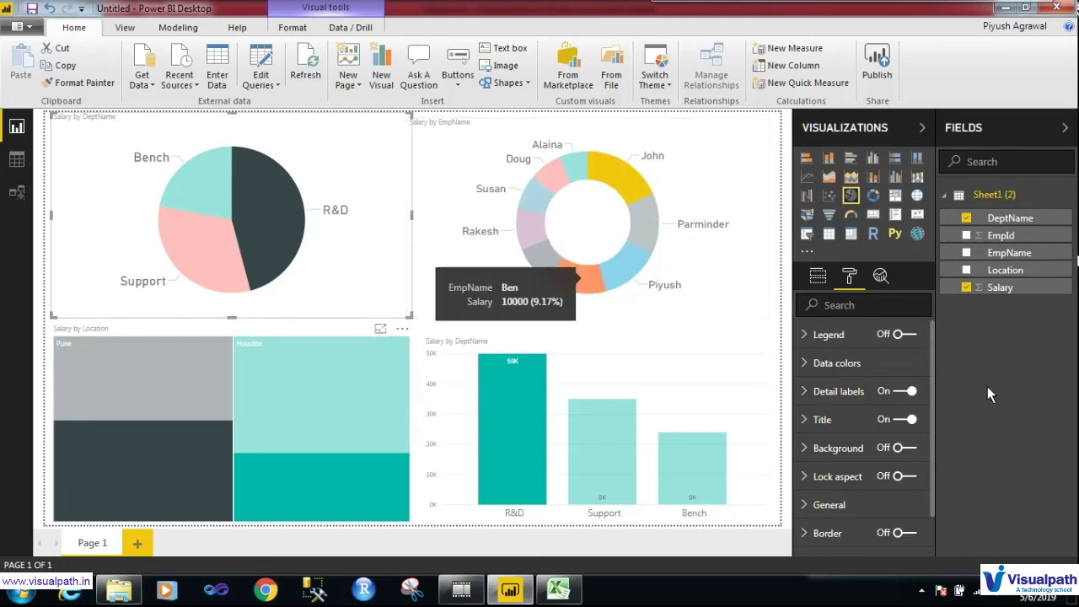
mouse_move(595, 283)
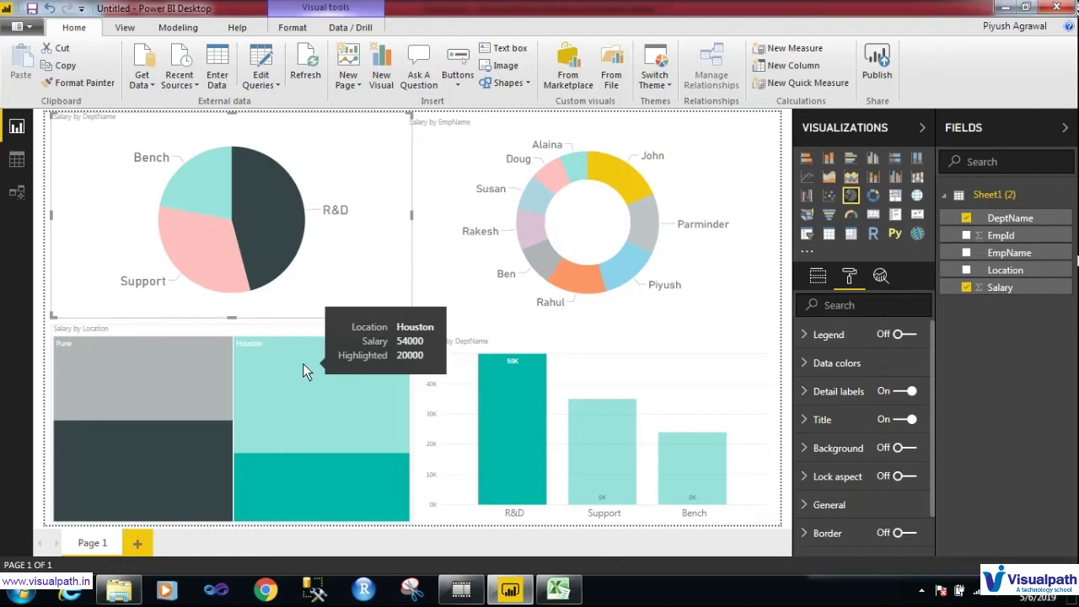
mouse_move(243, 332)
mouse_down()
mouse_move(229, 365)
mouse_move(232, 442)
mouse_up()
mouse_move(249, 332)
mouse_down()
mouse_move(325, 327)
mouse_move(396, 346)
mouse_move(406, 364)
mouse_move(430, 348)
mouse_up()
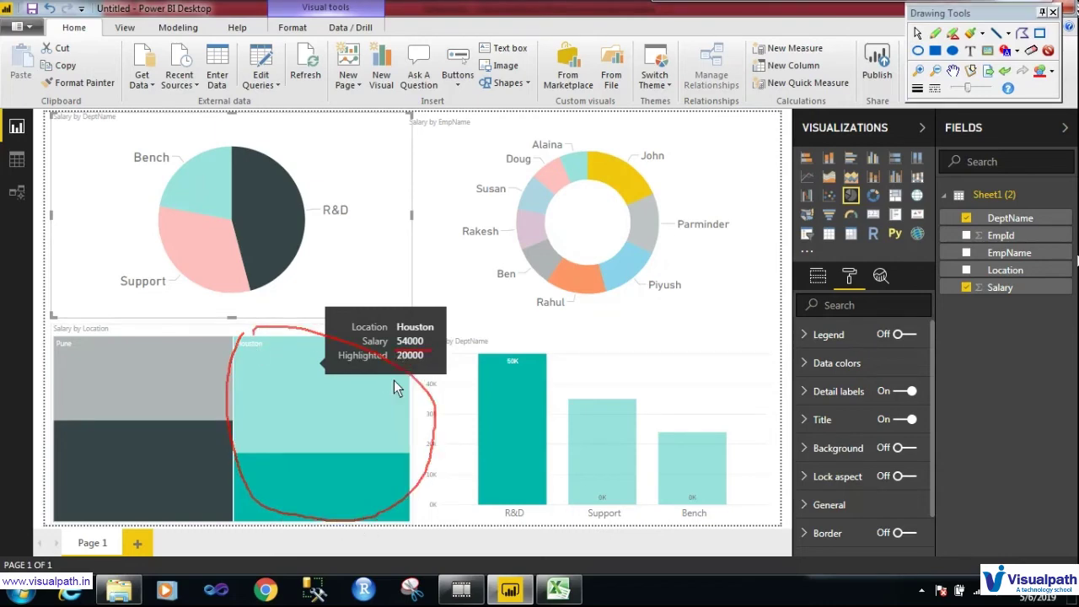
mouse_move(403, 352)
mouse_down()
mouse_move(409, 372)
mouse_move(414, 346)
mouse_up()
mouse_move(363, 309)
mouse_down()
mouse_move(326, 245)
mouse_move(346, 260)
mouse_up()
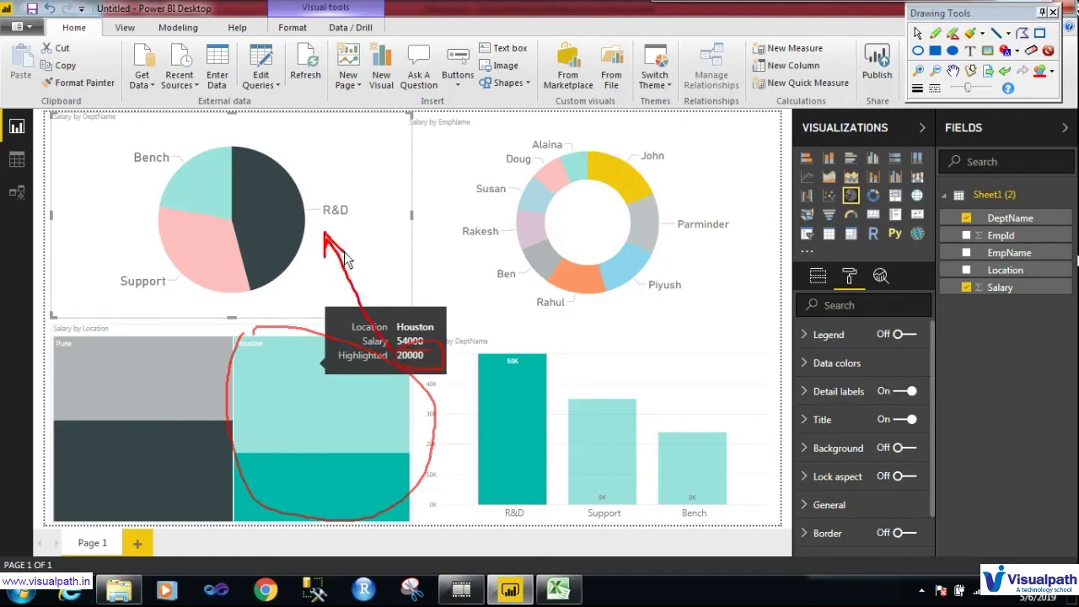
mouse_move(375, 433)
mouse_down()
mouse_move(382, 446)
mouse_move(390, 440)
mouse_up()
drag(281, 502, 261, 445)
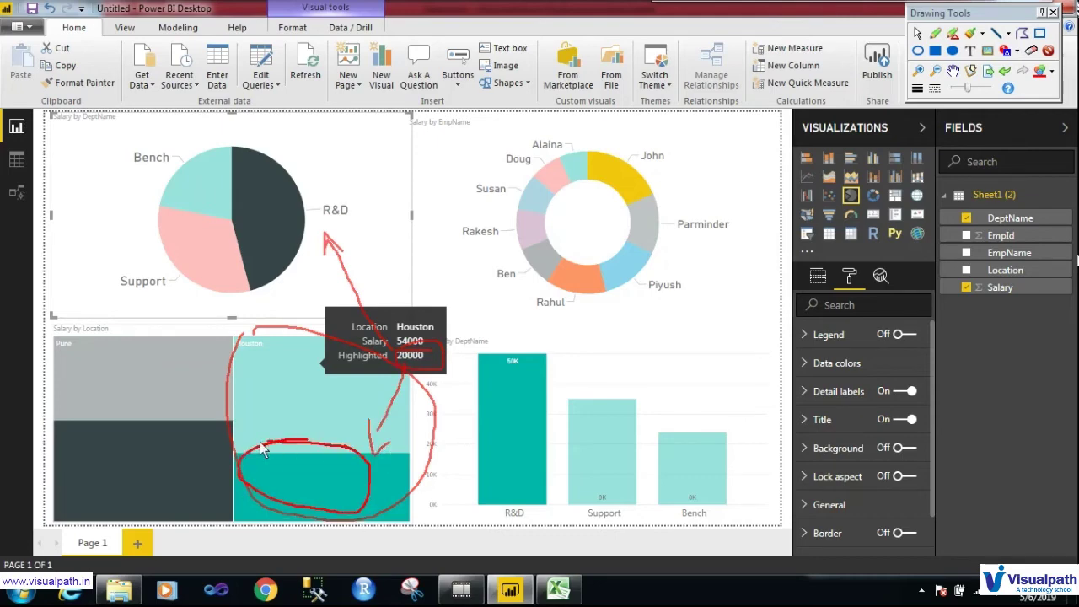
mouse_move(635, 160)
mouse_down()
mouse_move(600, 192)
mouse_move(663, 164)
mouse_move(601, 157)
mouse_move(628, 149)
mouse_move(419, 262)
mouse_move(427, 295)
mouse_up()
drag(398, 260, 457, 255)
key(Escape)
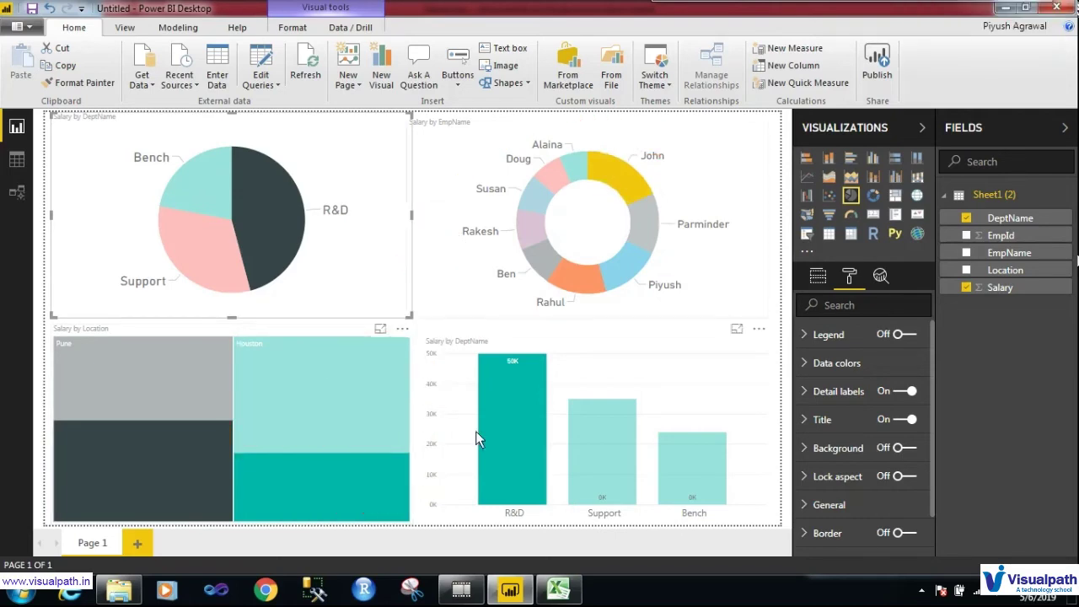
Switch to Excel, check the locations of the R&D employees in rows 2, 7 and 10, and return to Power BI Desktop
click(557, 589)
click(99, 171)
click(154, 173)
click(280, 169)
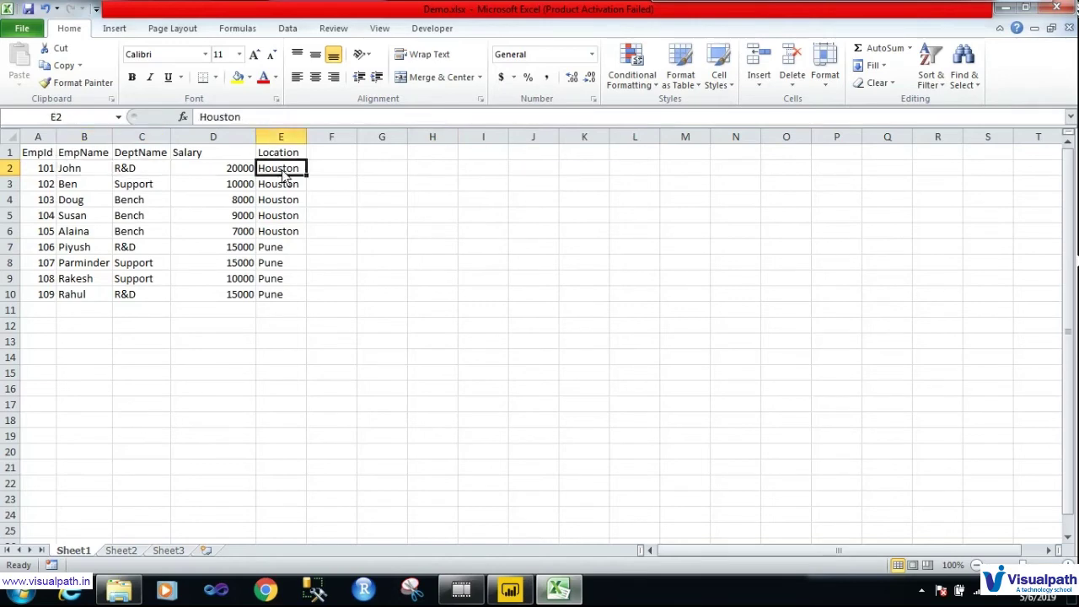
drag(162, 250, 271, 253)
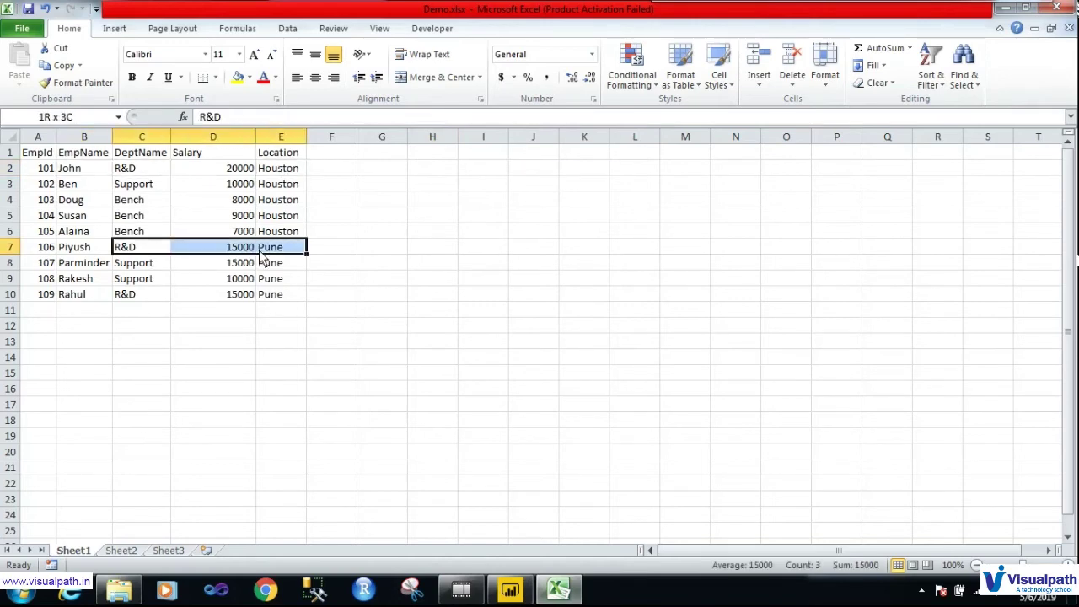
drag(150, 295, 281, 302)
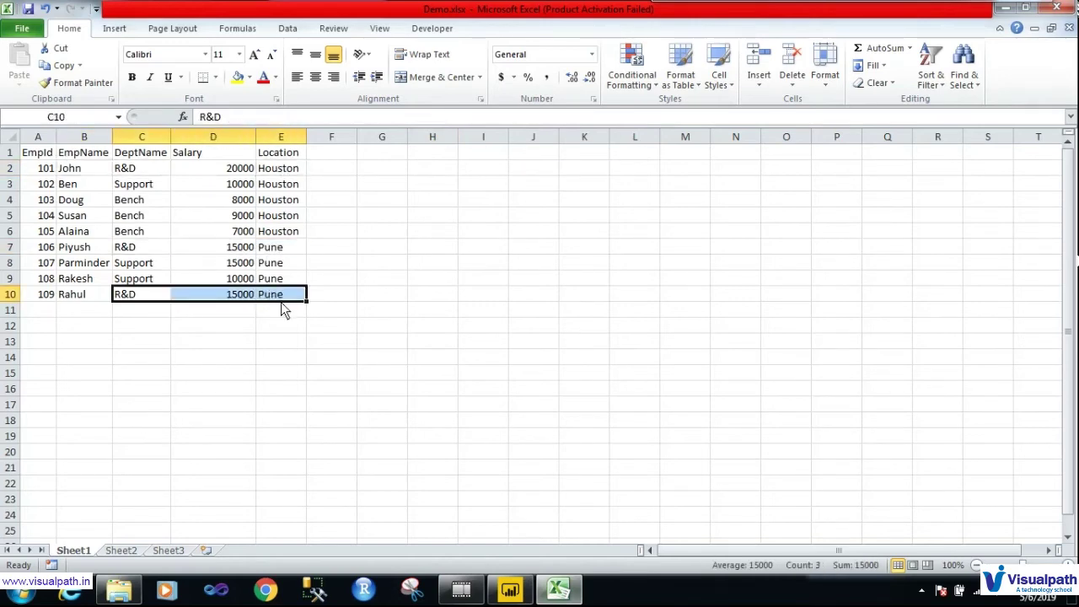
click(436, 299)
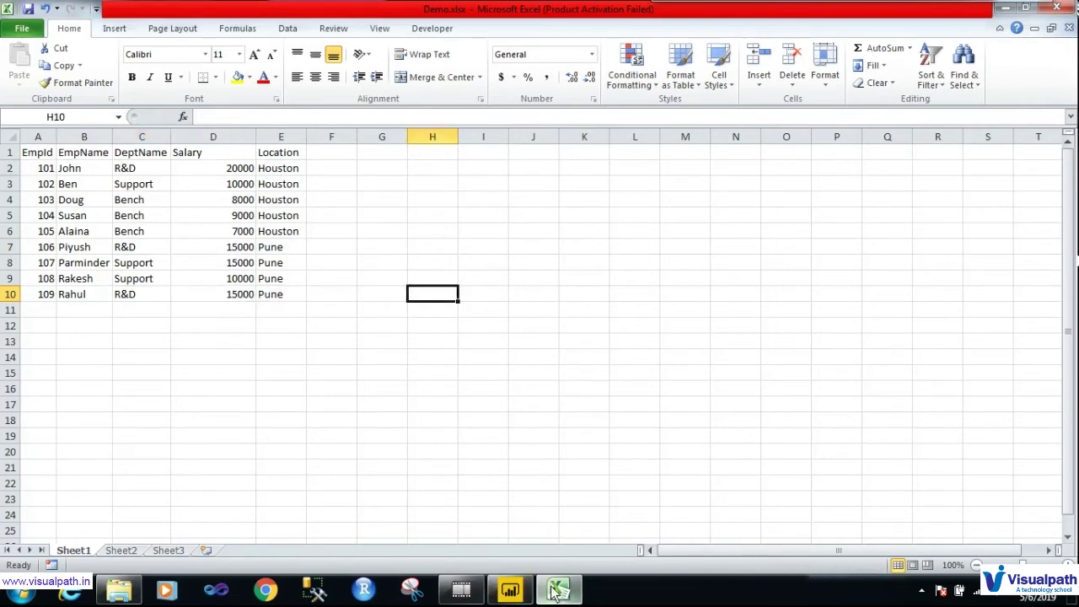
click(510, 589)
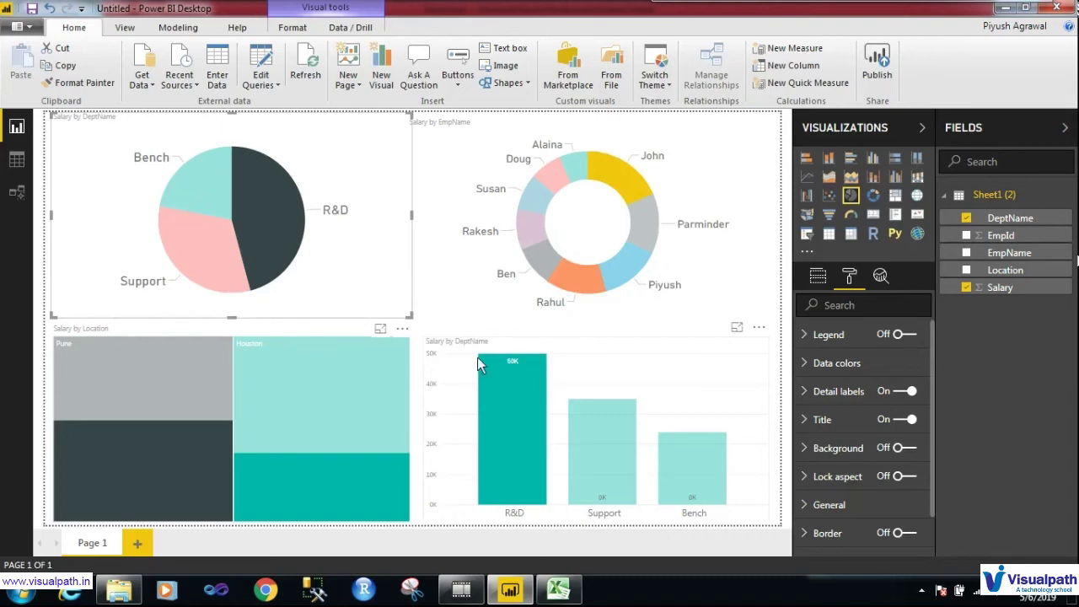
Cross-highlight the charts by the donut chart's red employee slice, inspect the Bench column's highlighted value, and clear the highlighting
click(556, 178)
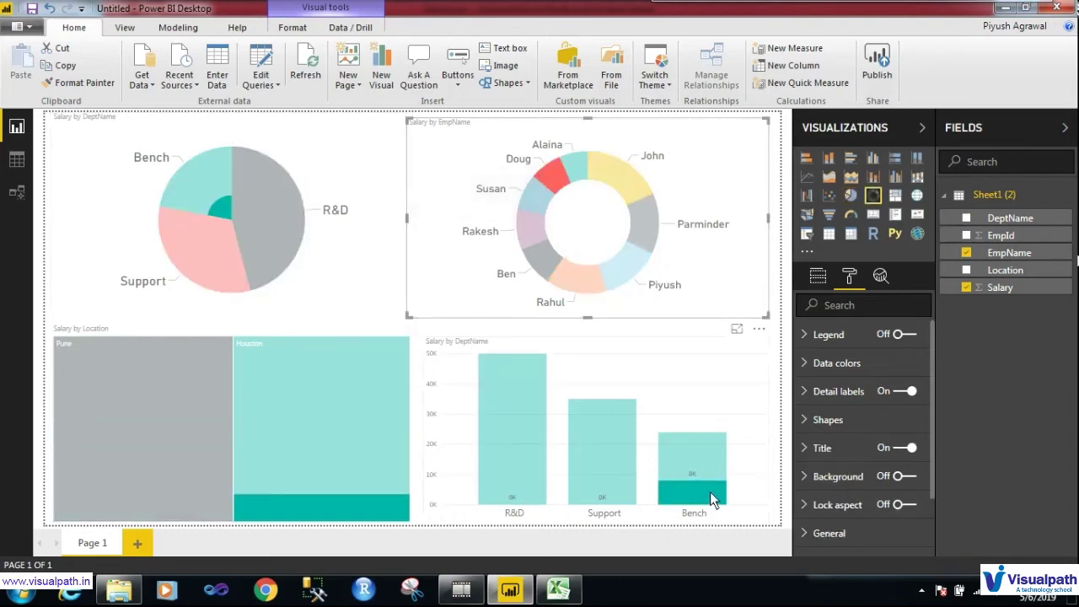
mouse_move(710, 498)
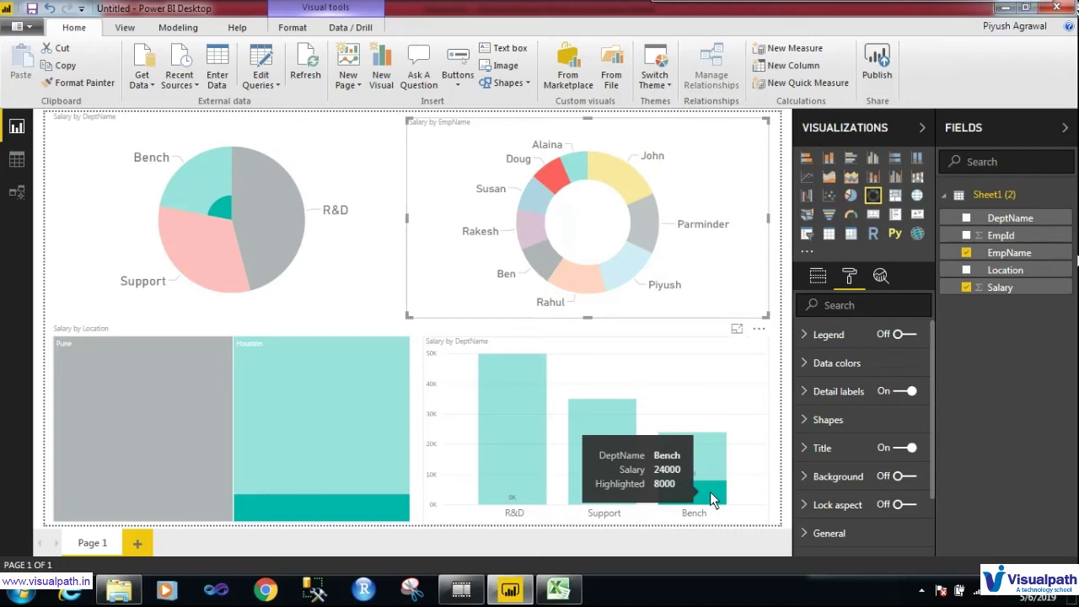
click(558, 172)
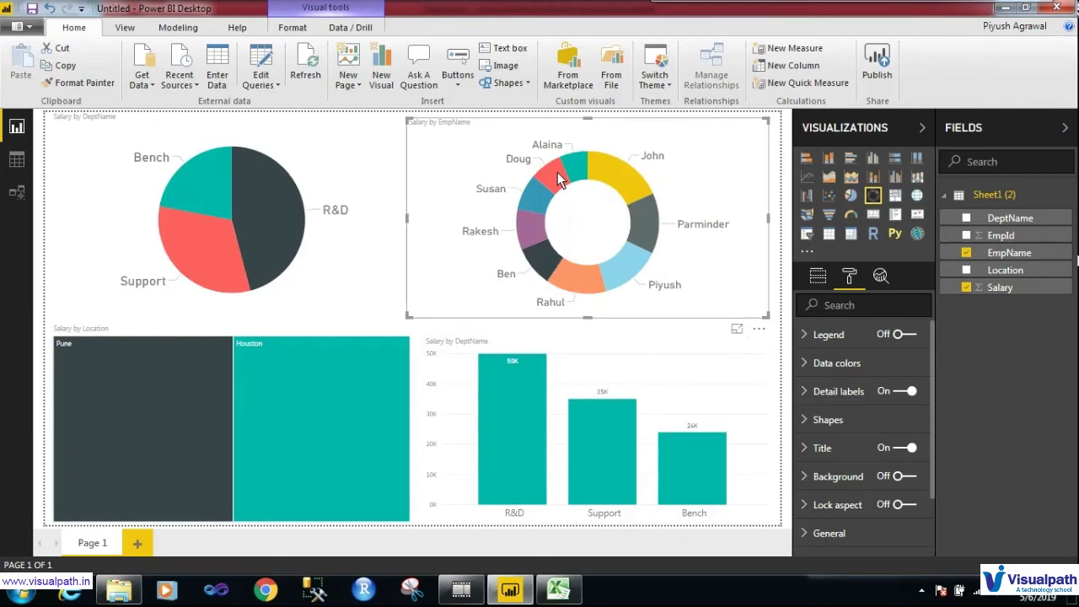
click(558, 172)
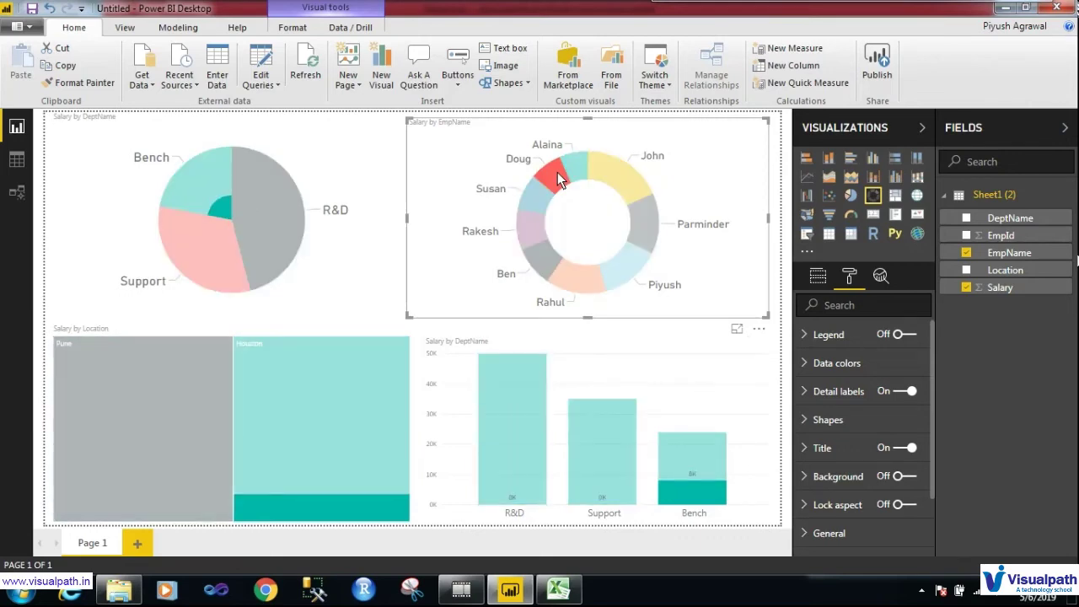
click(557, 172)
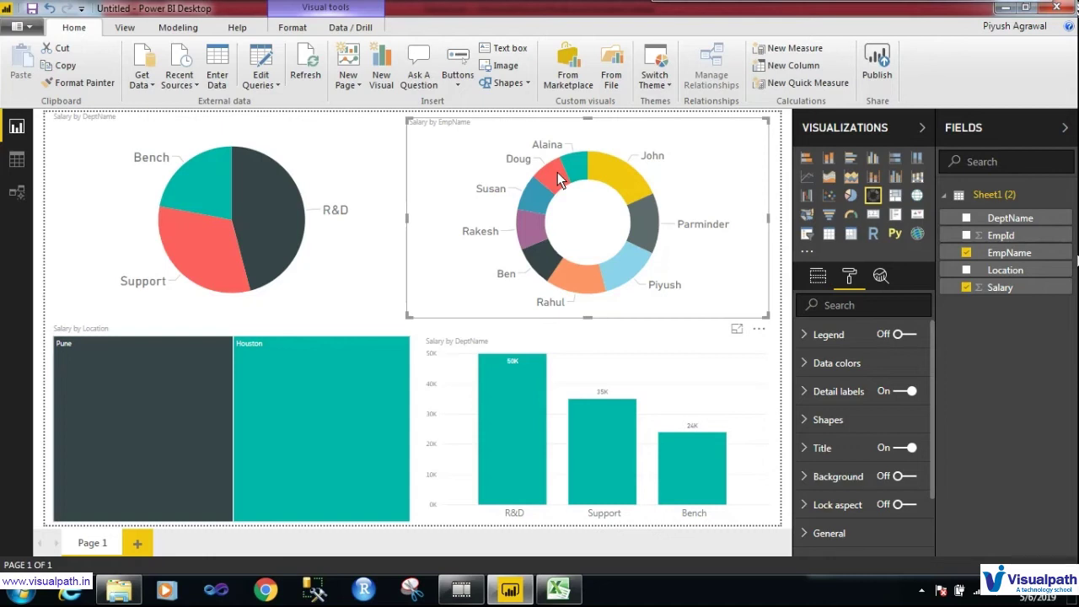
Circle the pie chart, donut chart, treemap and column chart with the screen drawing tool
key(ctrl+shift+d)
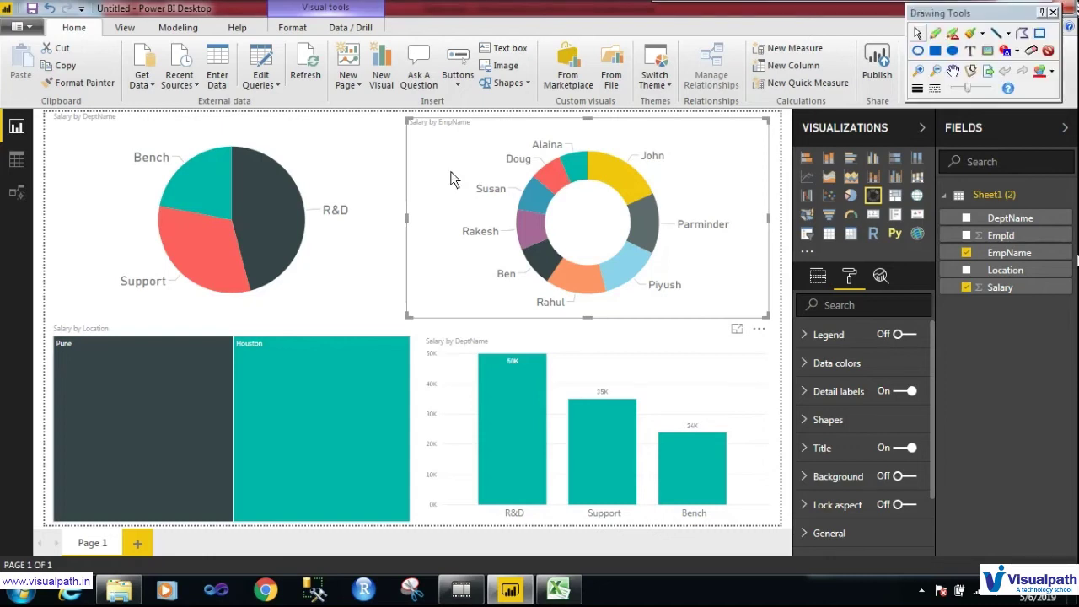
drag(133, 121, 230, 321)
drag(344, 325, 266, 121)
mouse_move(457, 133)
mouse_down()
mouse_move(417, 196)
mouse_move(653, 137)
mouse_move(611, 142)
mouse_up()
mouse_move(164, 381)
mouse_down()
mouse_move(294, 430)
mouse_move(199, 384)
mouse_up()
mouse_move(456, 354)
mouse_down()
mouse_move(504, 501)
mouse_move(709, 406)
mouse_move(465, 371)
mouse_up()
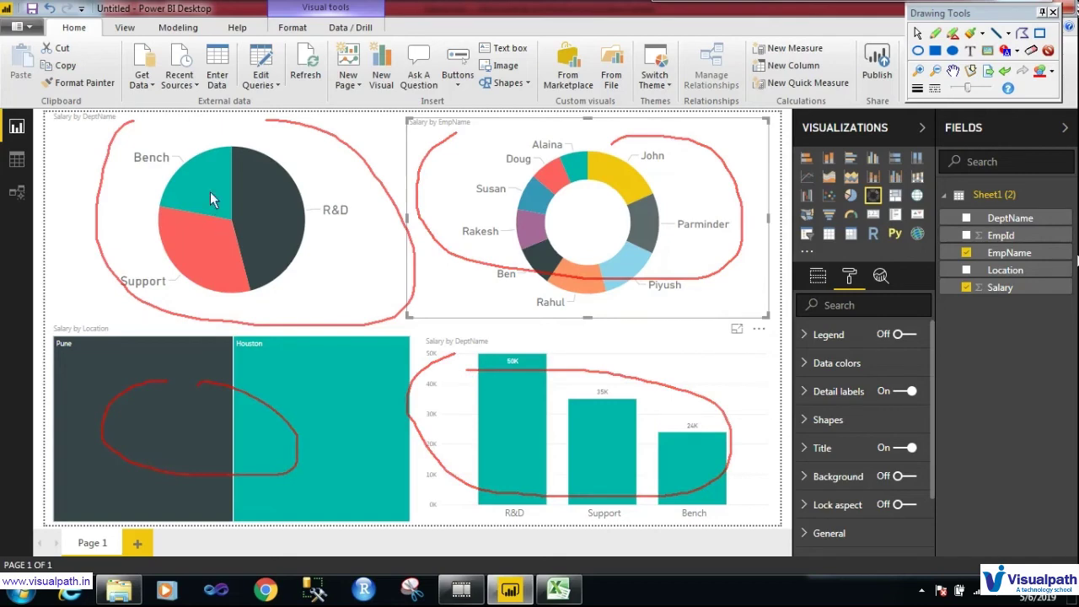
Circle the pie chart's Bench, Support and R&D labels, mark the other charts with the drawing tool, and clear all markings
mouse_move(167, 148)
mouse_down()
mouse_move(169, 179)
mouse_move(103, 145)
mouse_up()
mouse_move(107, 253)
mouse_down()
mouse_move(127, 328)
mouse_move(96, 263)
mouse_up()
mouse_move(317, 113)
mouse_down()
mouse_move(580, 47)
mouse_move(571, 52)
mouse_up()
mouse_move(580, 135)
mouse_down()
mouse_move(453, 202)
mouse_move(685, 312)
mouse_move(611, 106)
mouse_move(536, 128)
mouse_up()
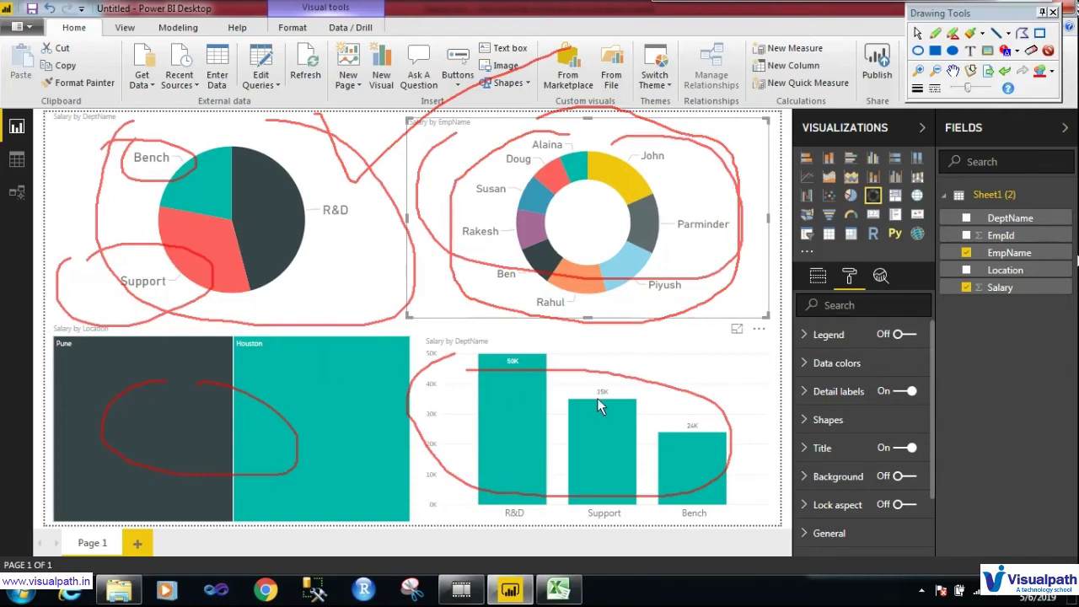
drag(642, 369, 721, 333)
drag(363, 365, 432, 347)
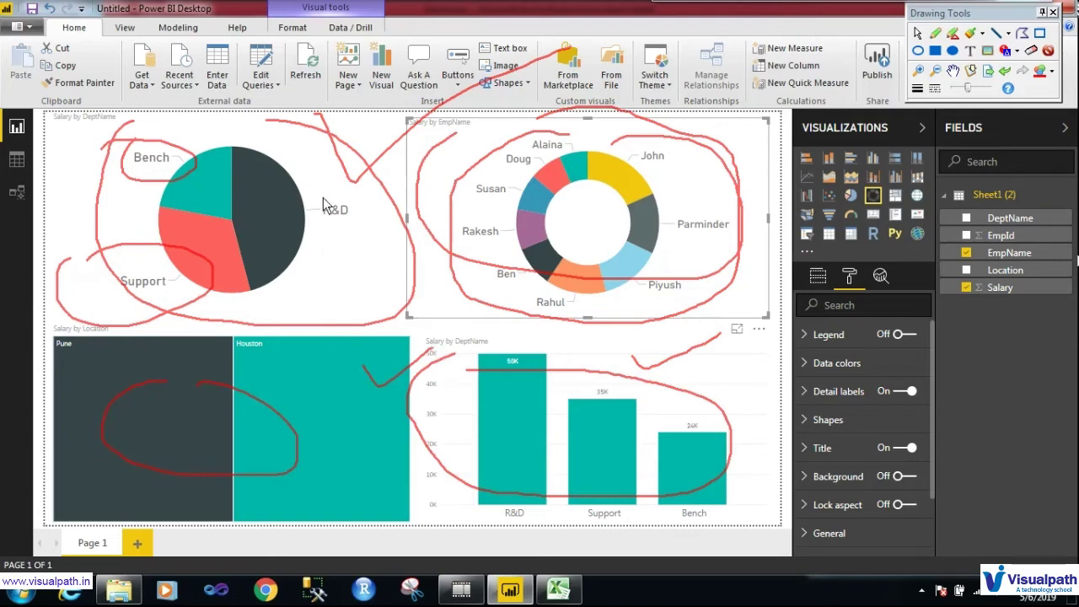
mouse_move(299, 230)
mouse_down()
mouse_move(340, 239)
mouse_move(344, 189)
mouse_move(316, 205)
mouse_up()
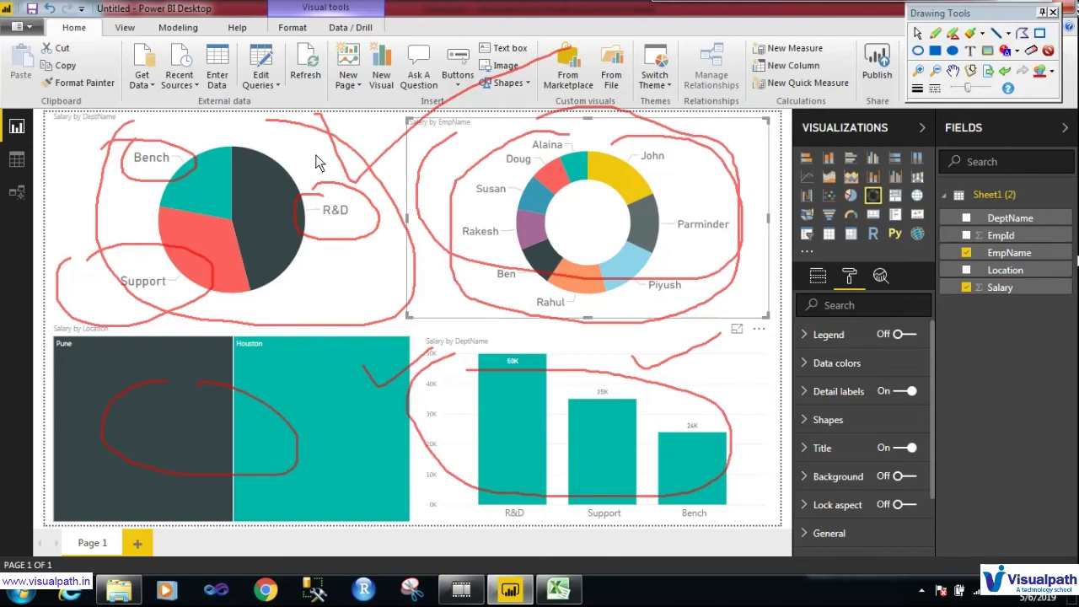
mouse_move(392, 173)
mouse_down()
mouse_move(181, 145)
mouse_move(211, 311)
mouse_move(318, 184)
mouse_move(304, 162)
mouse_up()
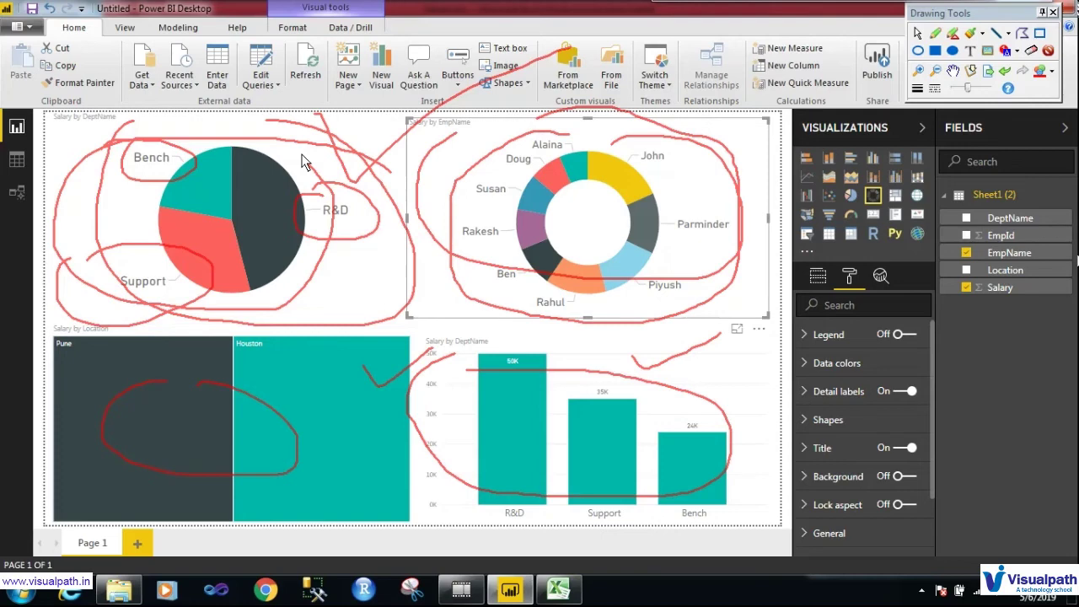
key(Escape)
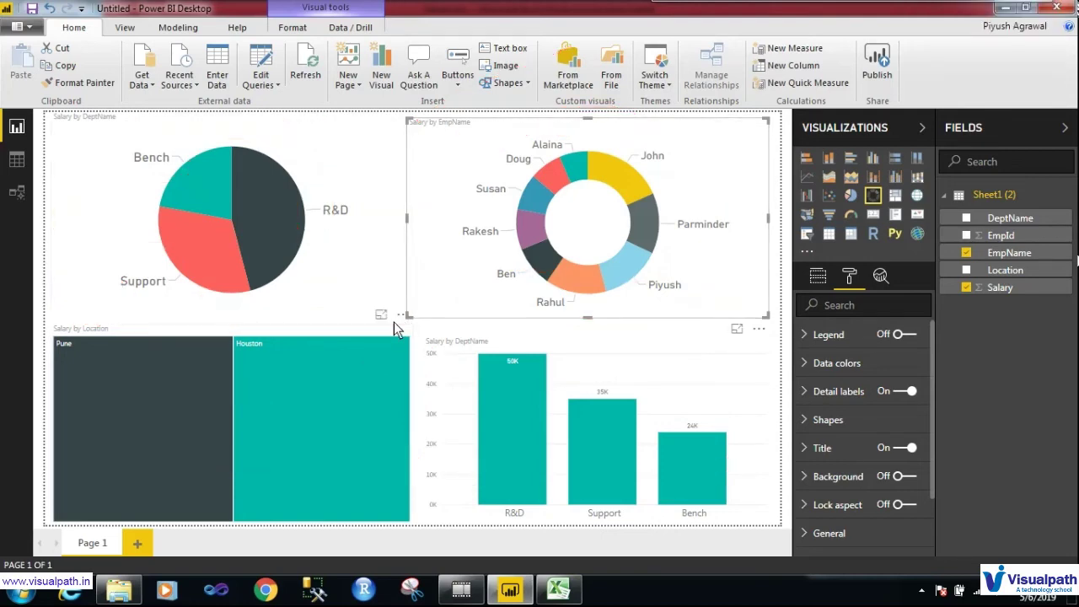
Select the Salary by DeptName pie chart and display its field assignments and visual, page and report level filters
click(314, 246)
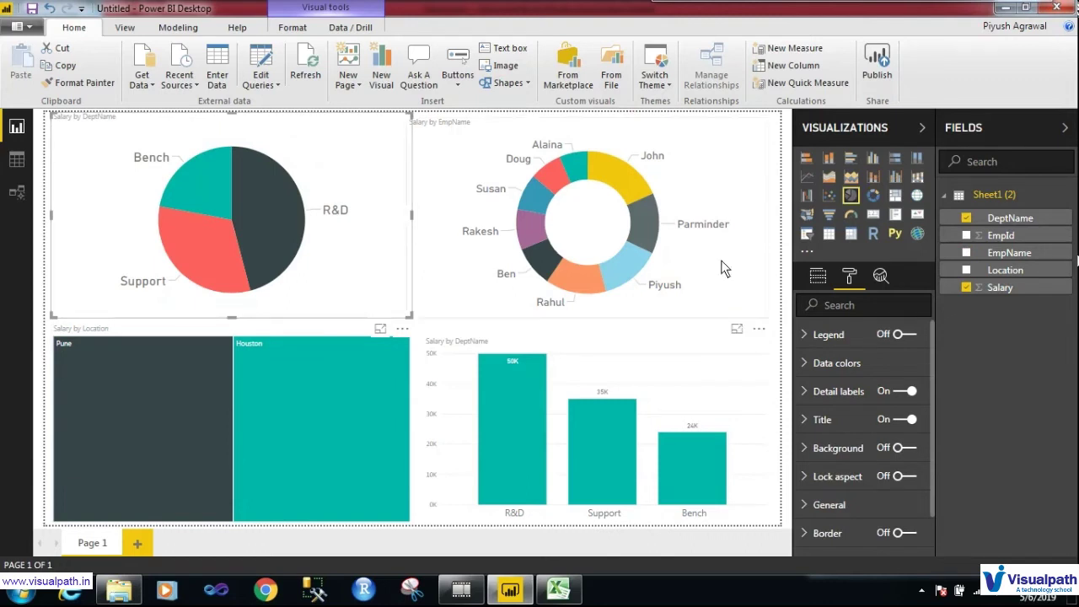
click(818, 277)
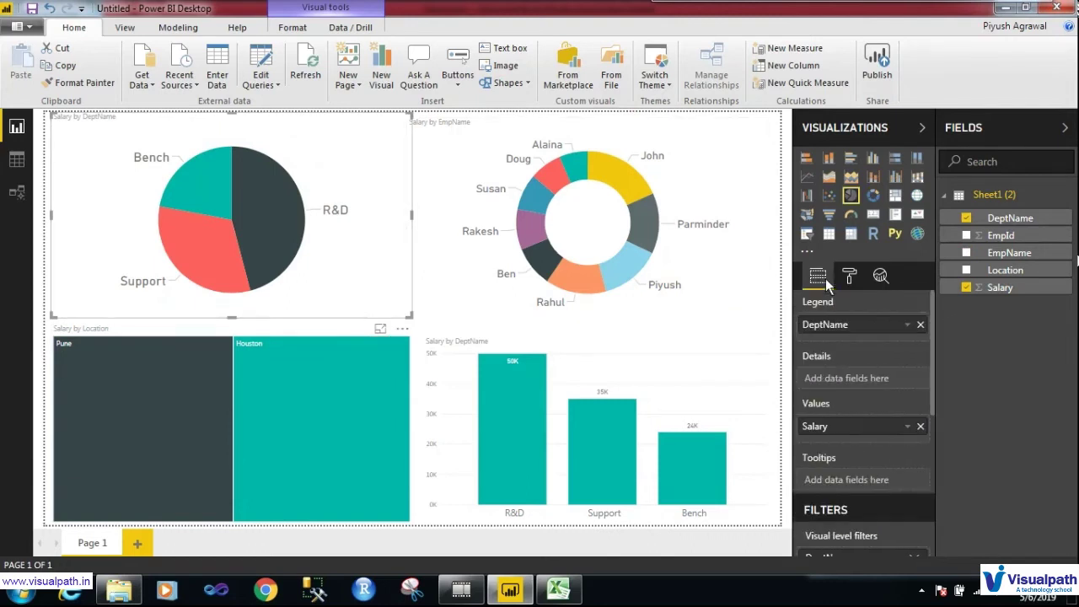
scroll(934, 354, down, 2)
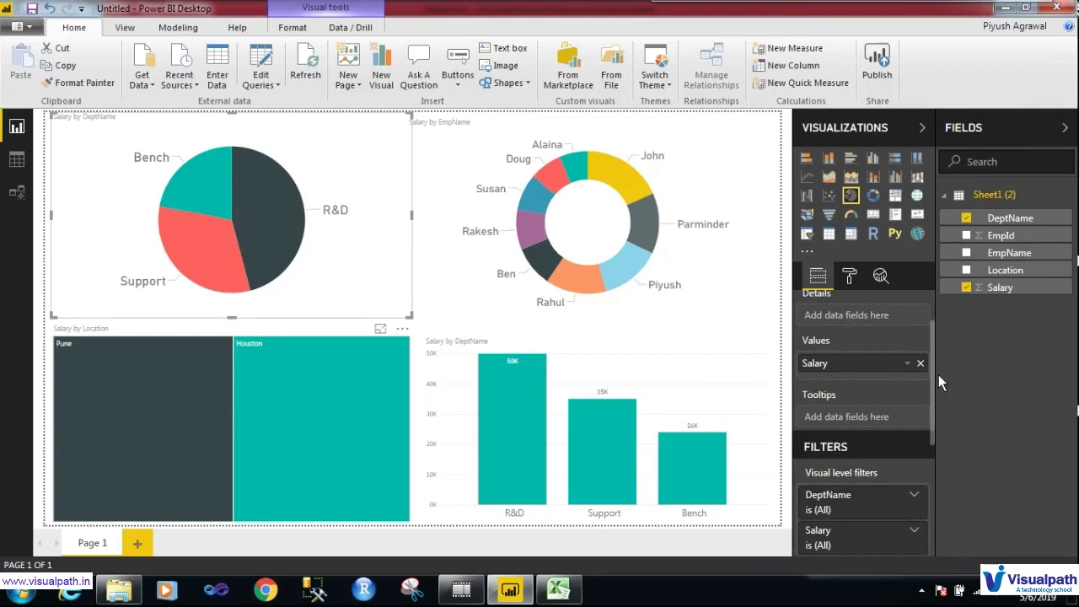
scroll(939, 376, down, 3)
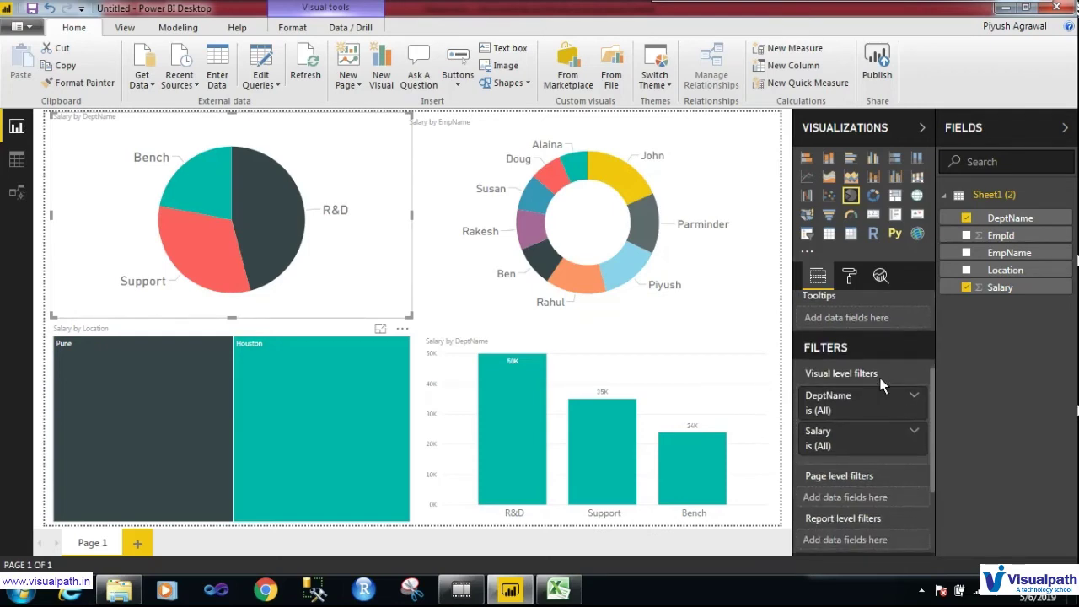
Circle the Visual level filters heading and the DeptName and Salary filters with the screen drawing tool
key(ctrl+shift+d)
mouse_move(884, 363)
mouse_down()
mouse_move(815, 384)
mouse_move(896, 372)
mouse_move(864, 358)
mouse_up()
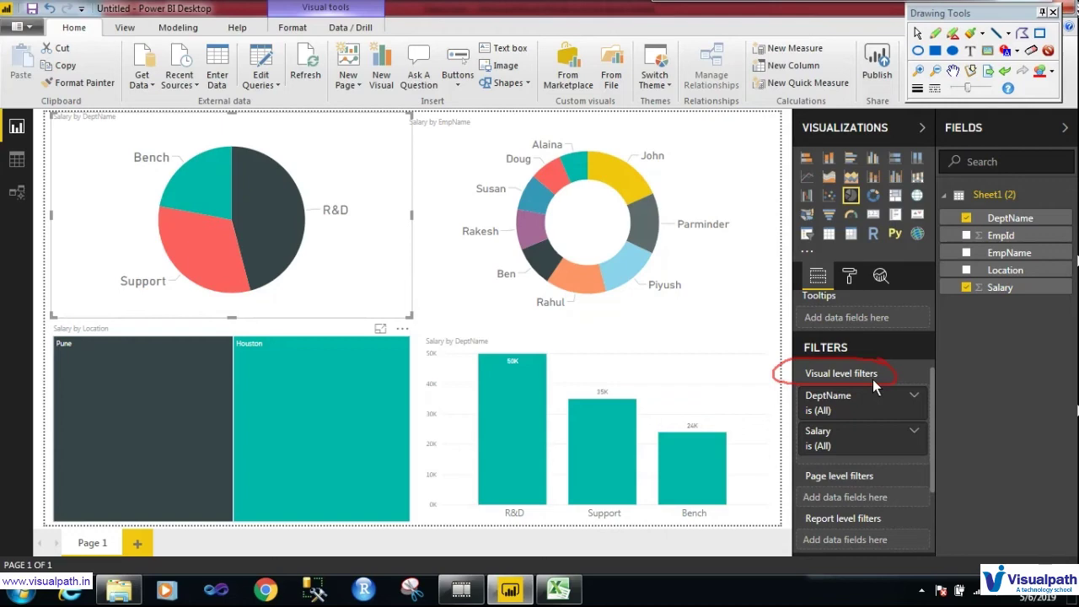
mouse_move(852, 388)
mouse_down()
mouse_move(881, 401)
mouse_move(776, 424)
mouse_move(813, 447)
mouse_move(776, 443)
mouse_move(806, 434)
mouse_up()
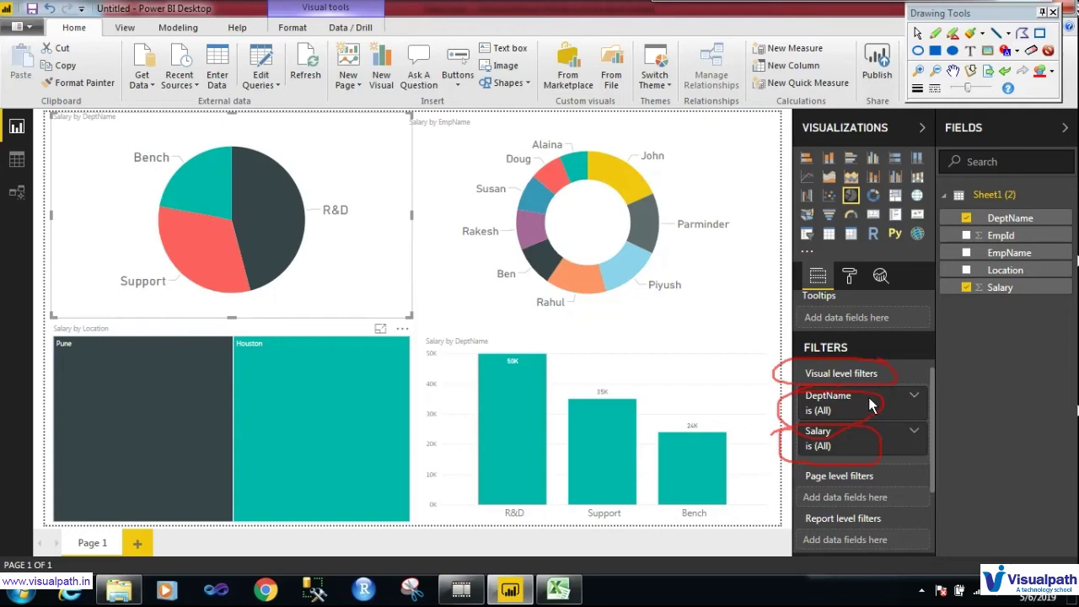
Clear the drawn markings and restrict the pie chart's DeptName visual level filter to Bench and Support
key(Escape)
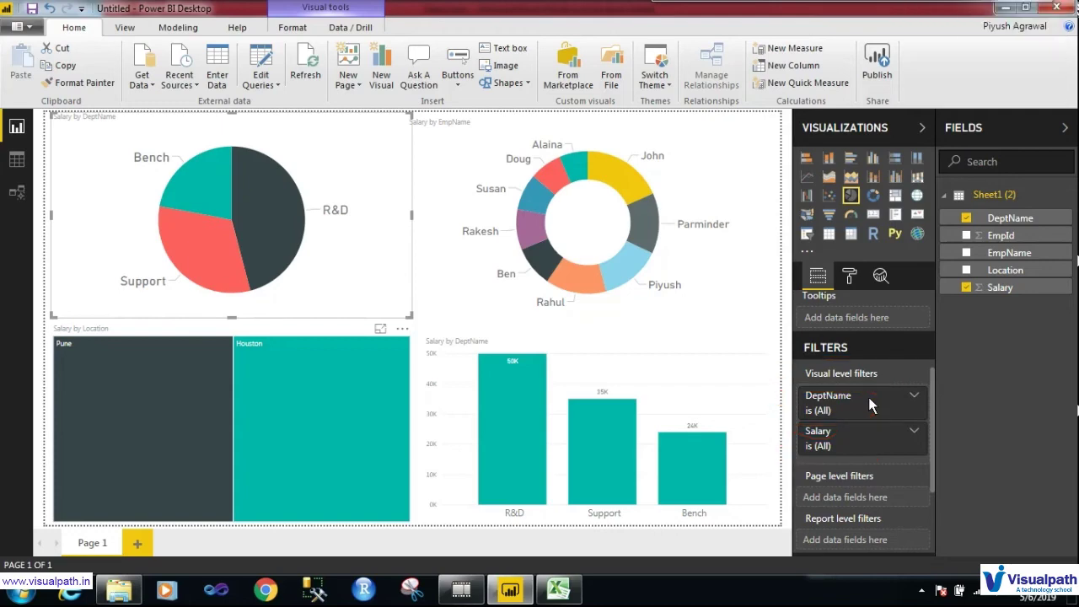
click(914, 396)
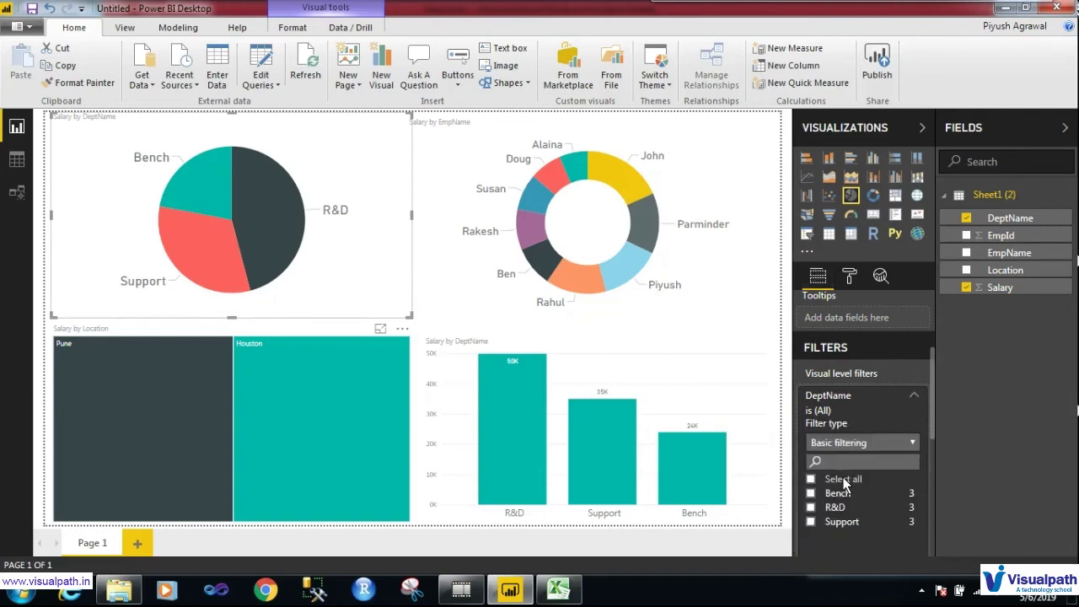
click(813, 495)
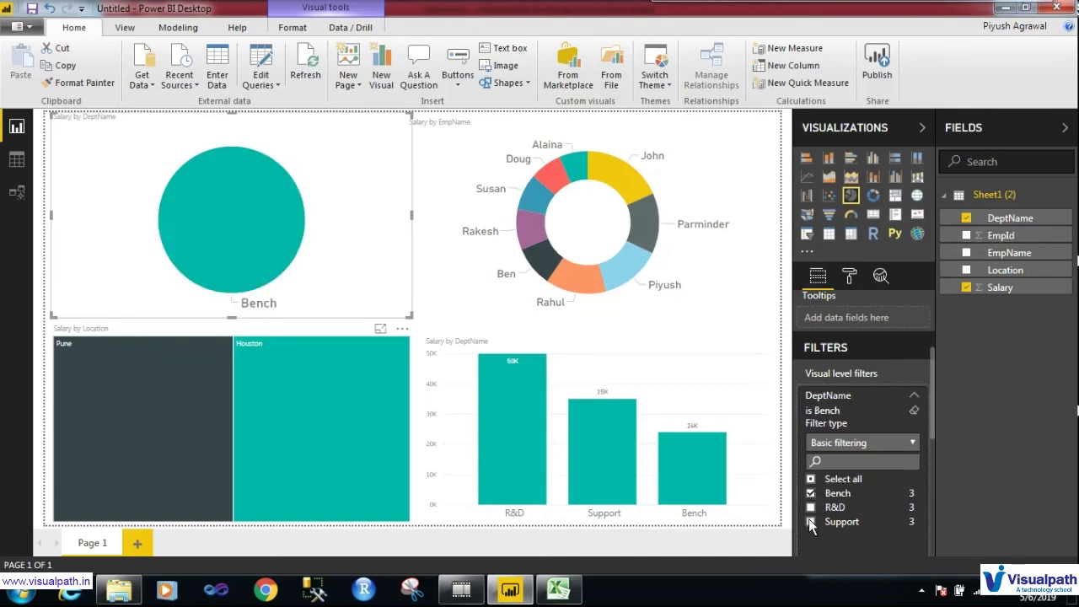
click(810, 523)
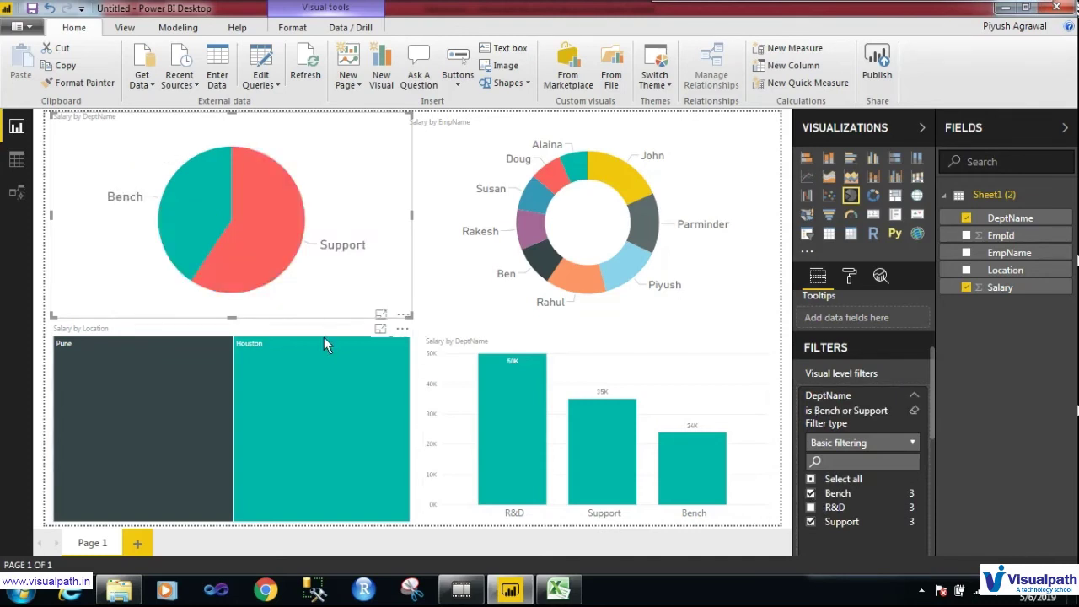
click(915, 397)
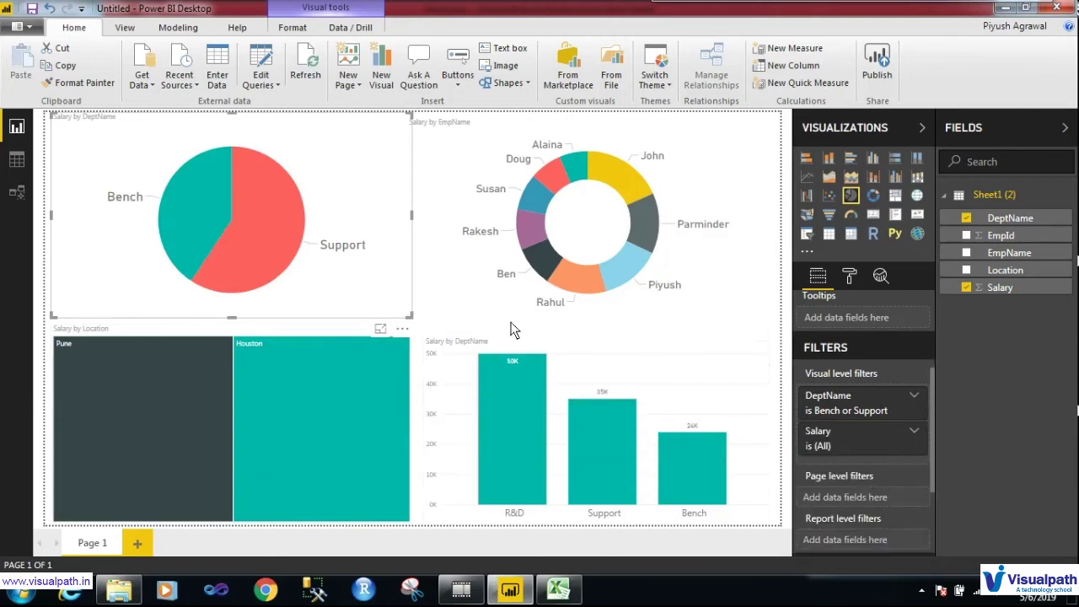
Check cross-highlighting from the pie chart's Support and Bench slices, the treemap's Pune and Houston tiles, and the R&D column
click(426, 285)
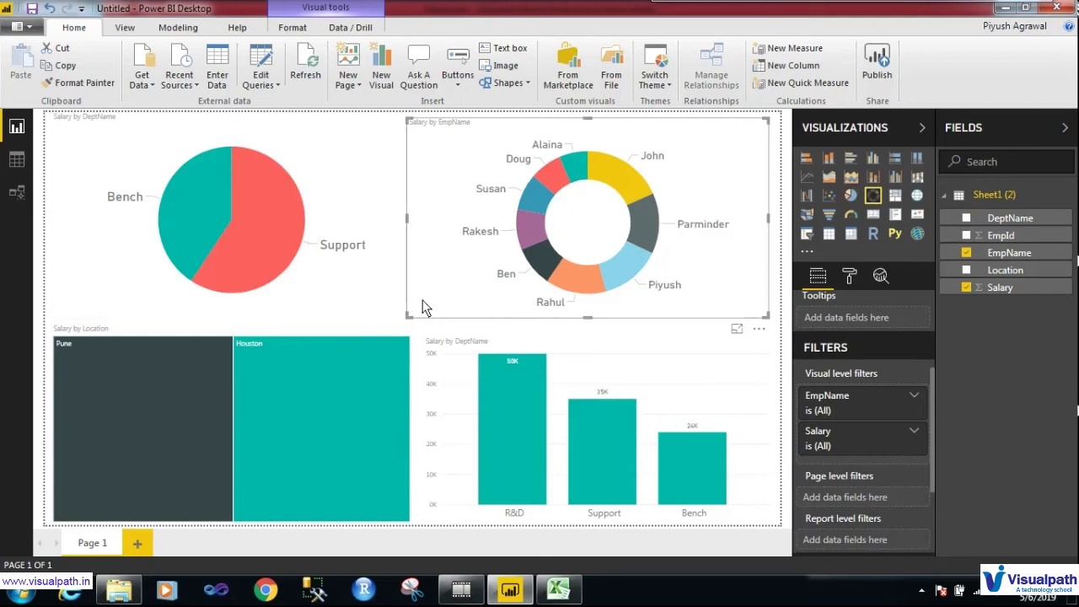
click(312, 257)
click(273, 238)
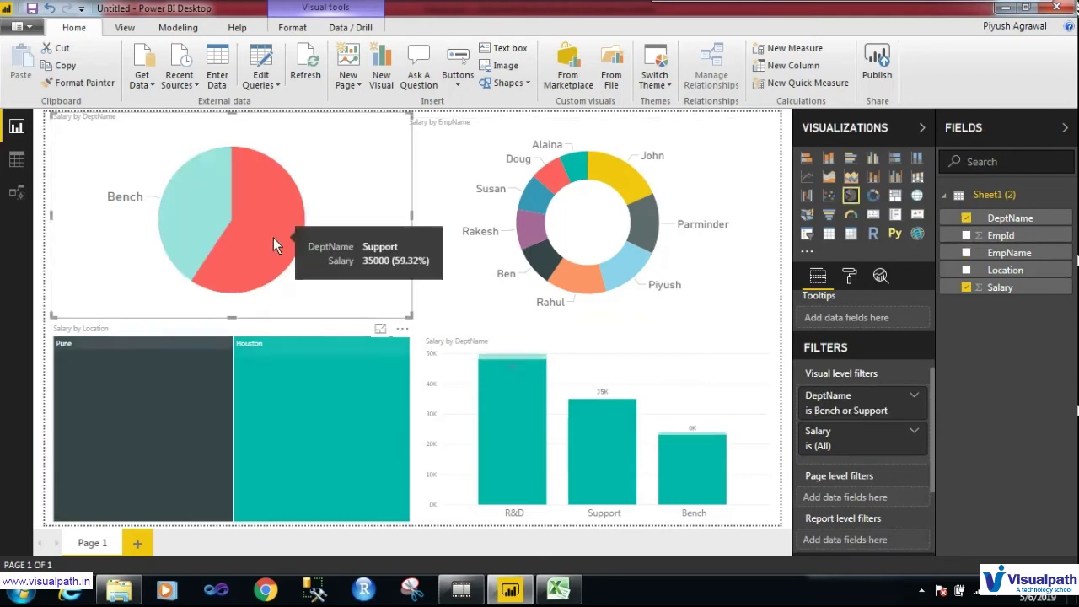
click(191, 197)
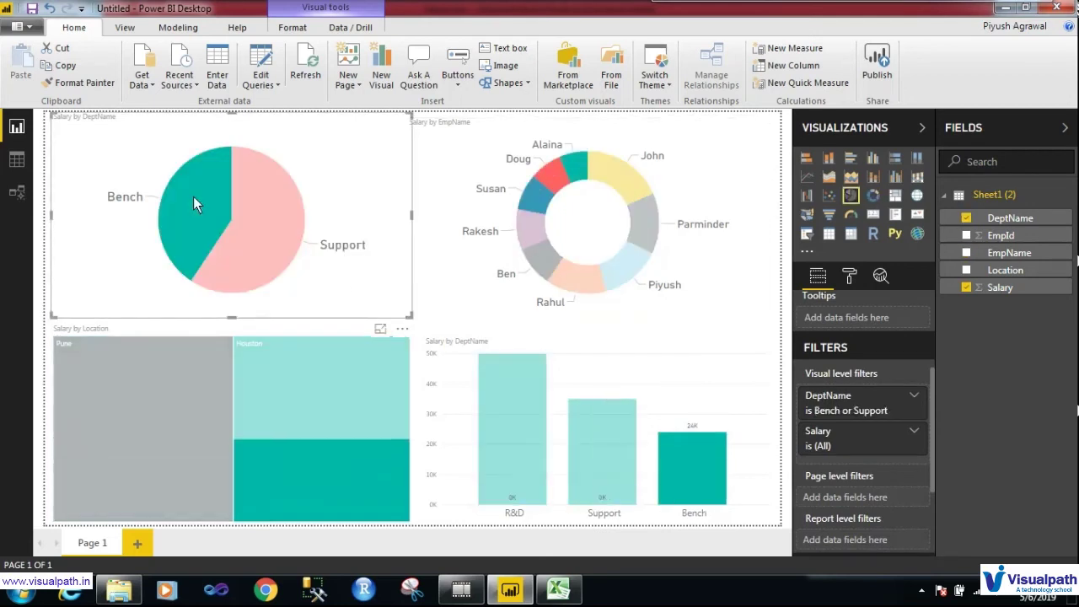
click(255, 231)
click(205, 383)
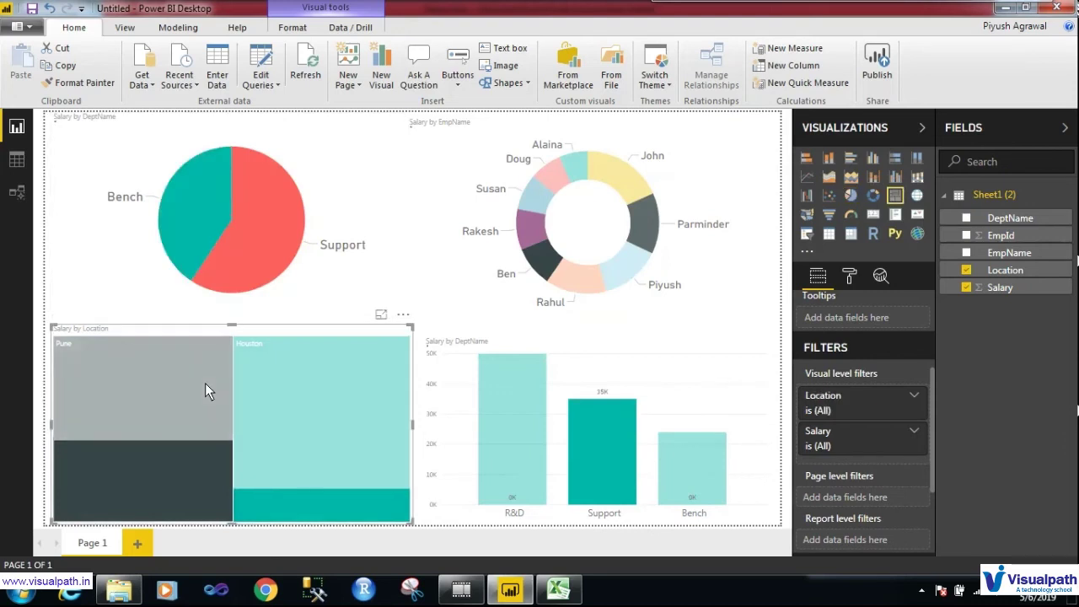
click(311, 406)
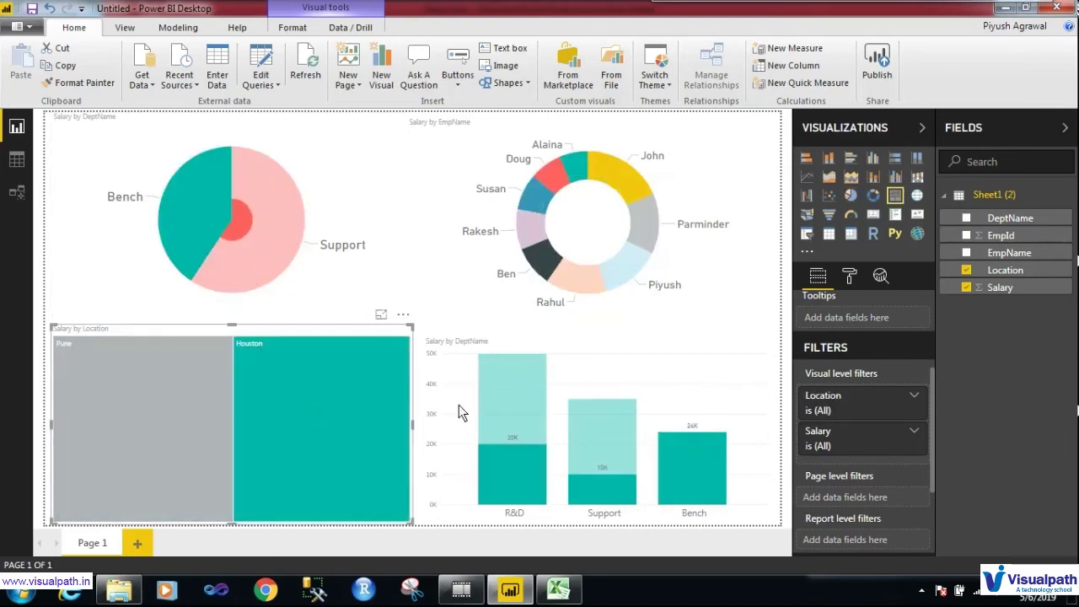
click(528, 454)
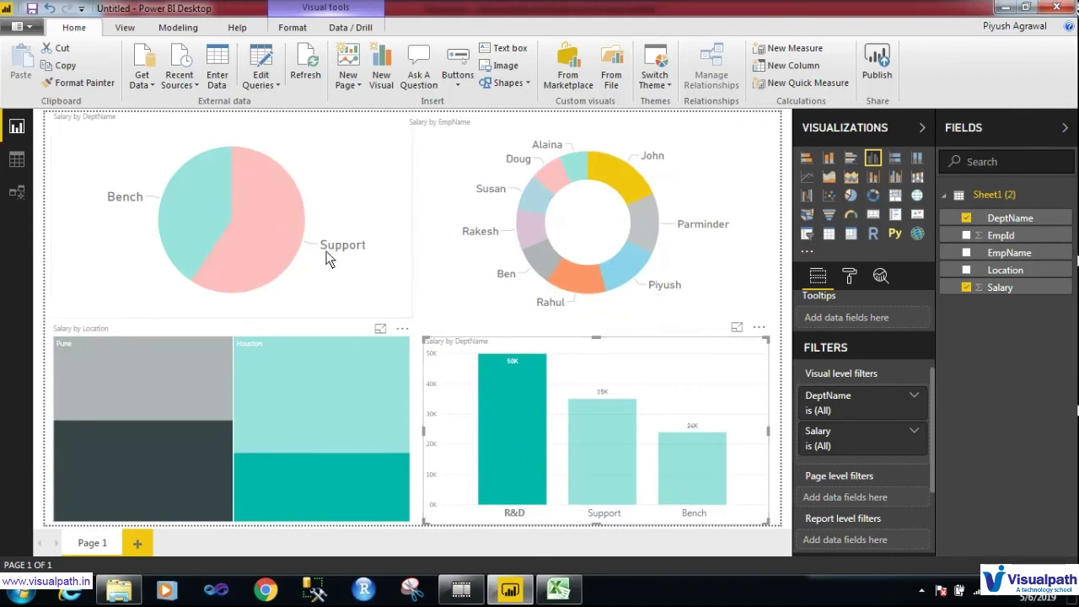
Circle the pie chart and draw an arrow to it from the R&D column, then clear the markings
key(ctrl+shift+d)
drag(263, 136, 284, 71)
mouse_move(501, 414)
mouse_down()
mouse_move(373, 301)
mouse_move(414, 316)
mouse_up()
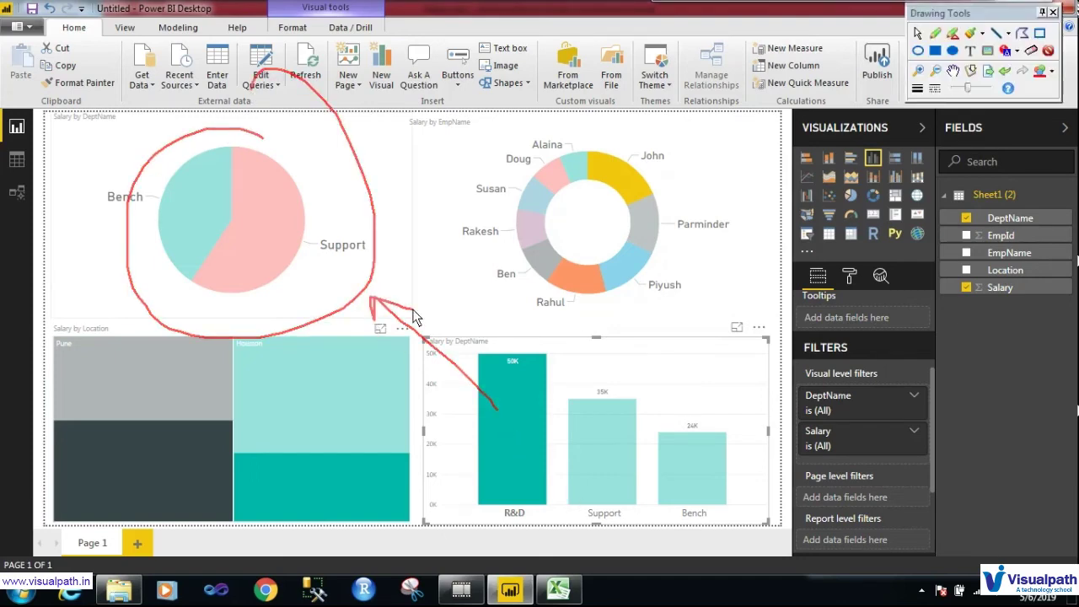
key(ctrl+shift+d)
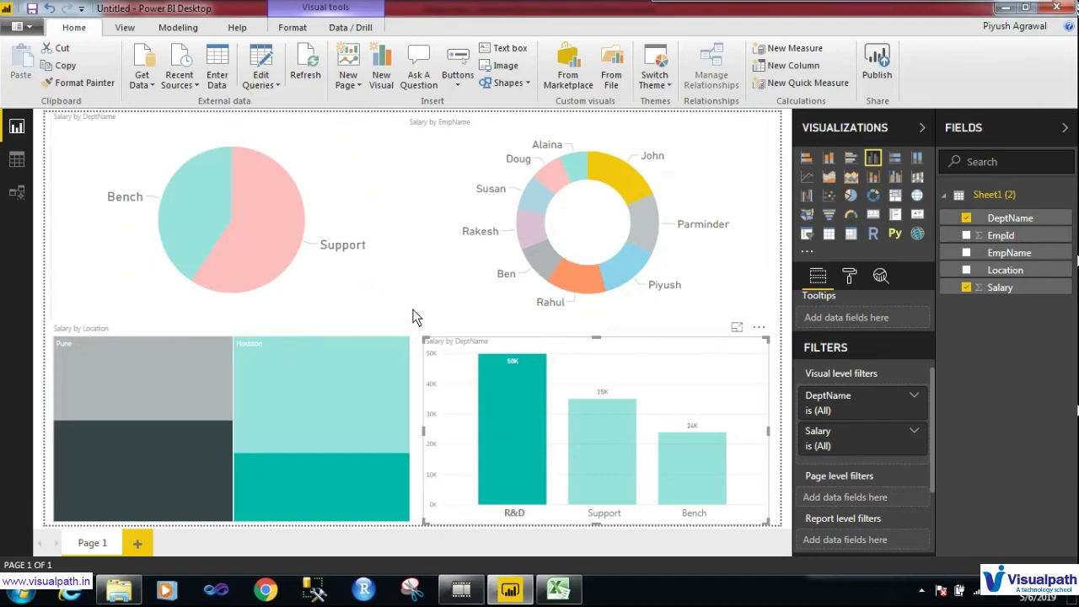
Switch the pie chart's DeptName visual level filter type to Advanced filtering and display its full condition settings
click(328, 285)
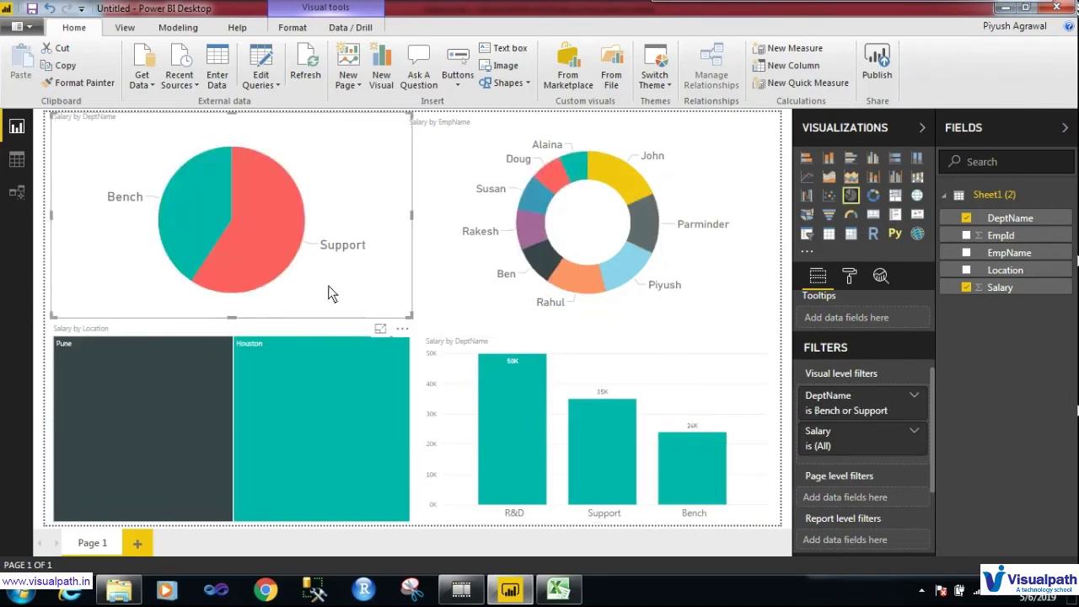
click(916, 396)
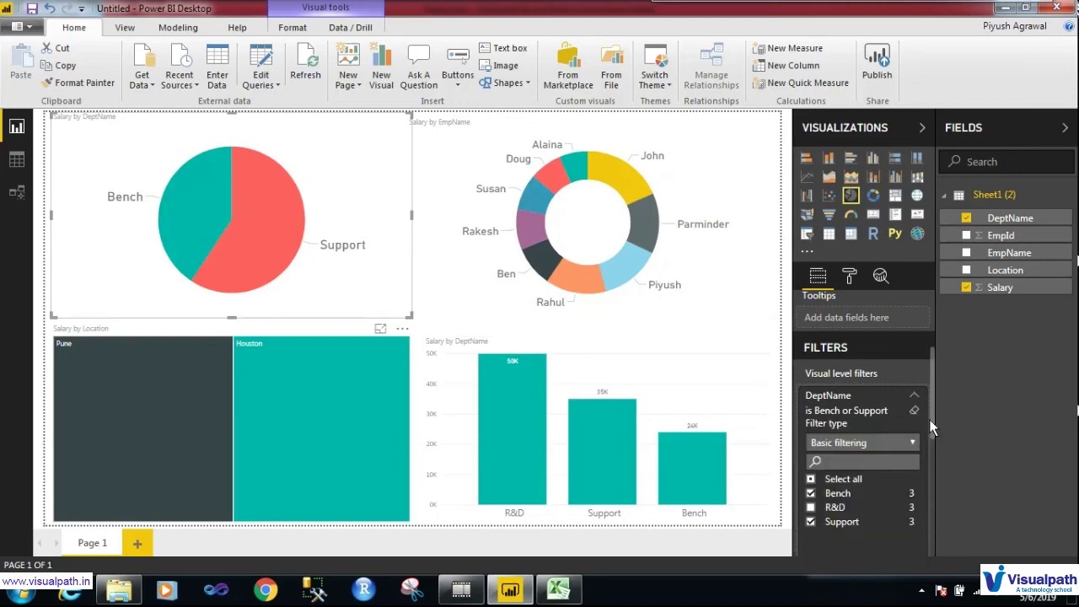
click(912, 441)
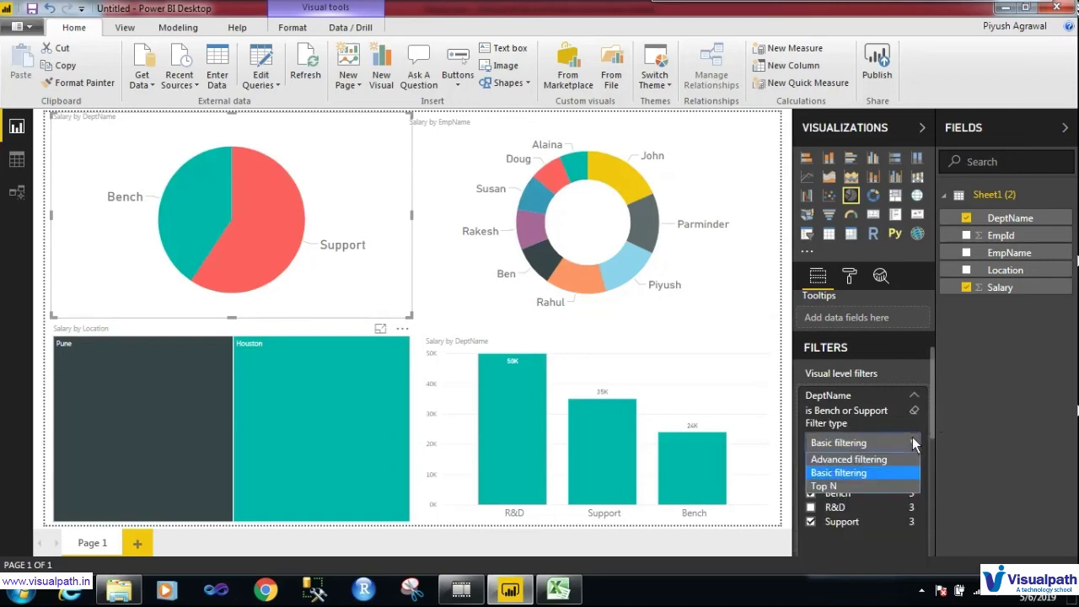
click(884, 460)
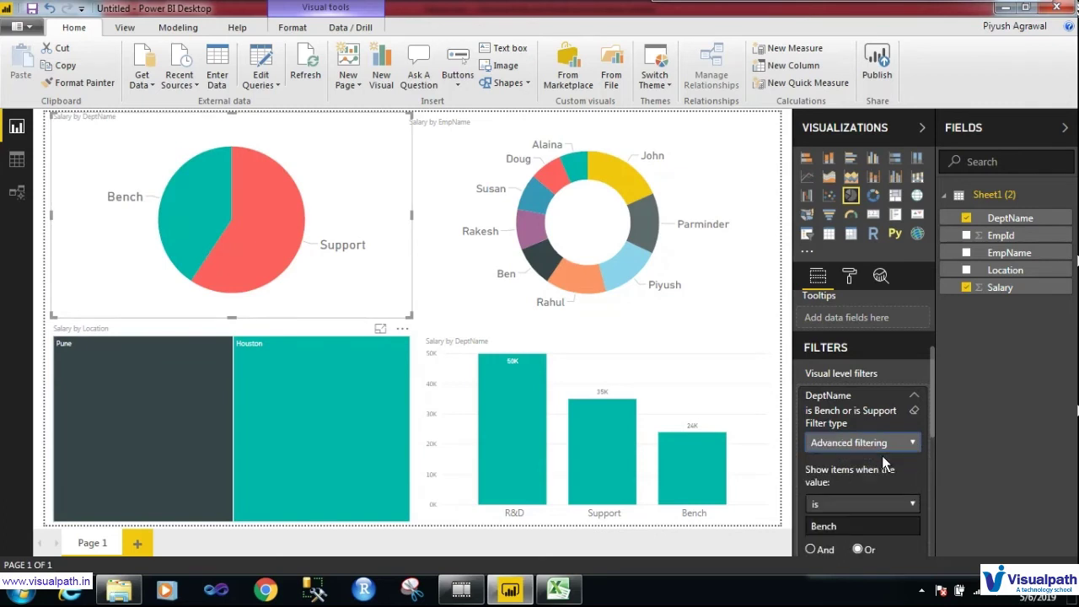
drag(932, 427, 928, 473)
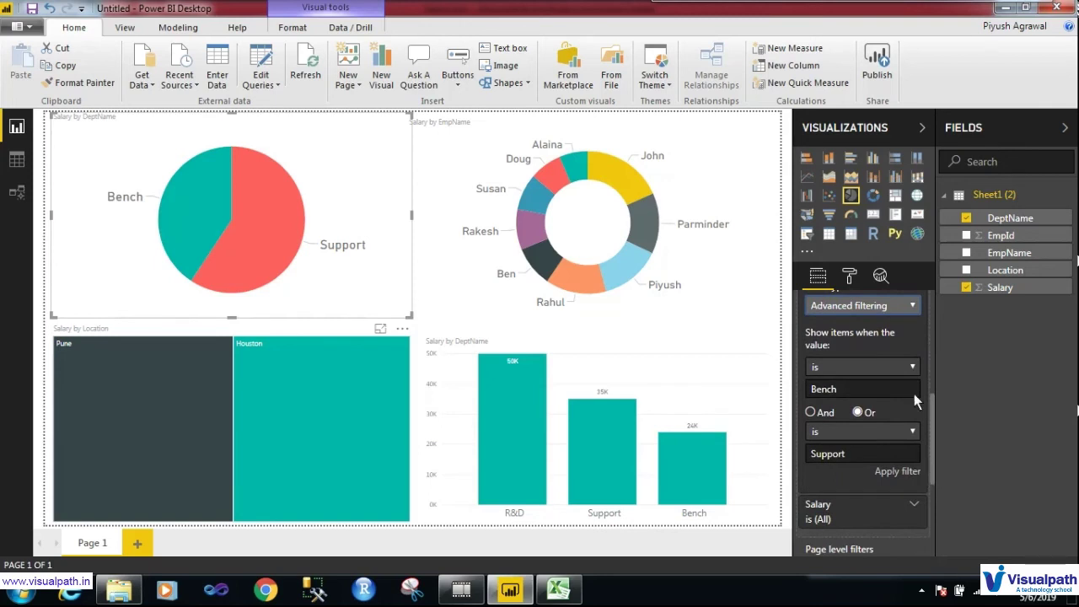
Review the DeptName filter's comparison operators, apply the Bench or Support condition, and collapse the filter
click(915, 371)
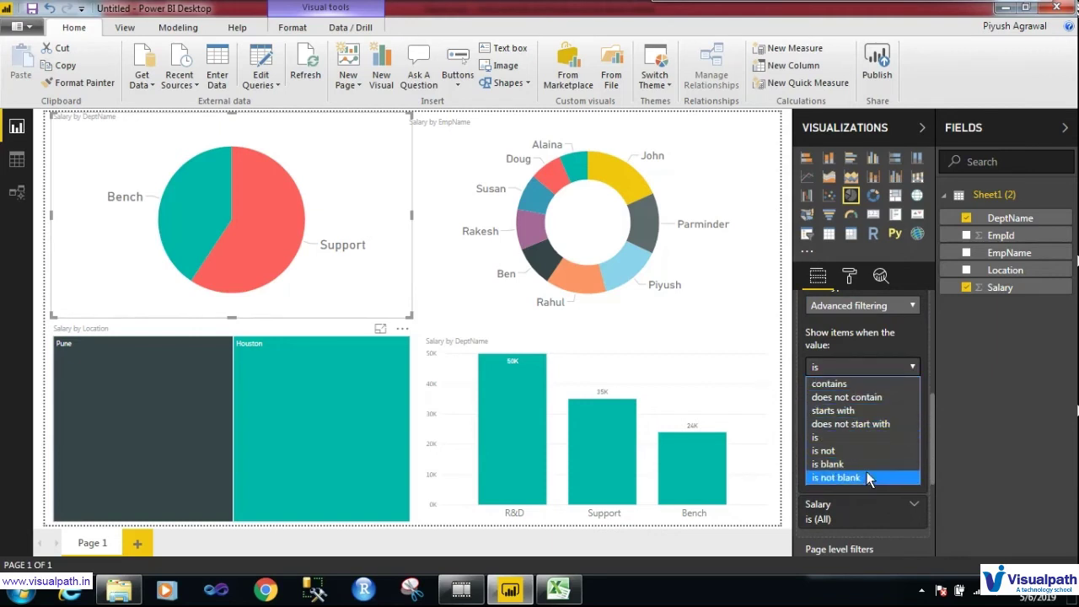
click(905, 336)
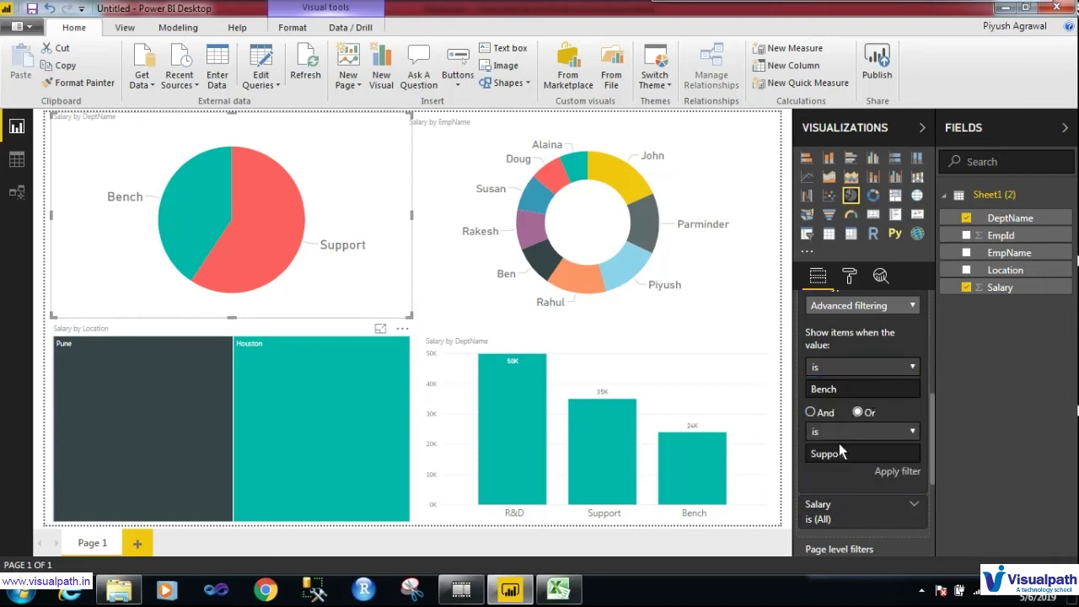
click(897, 471)
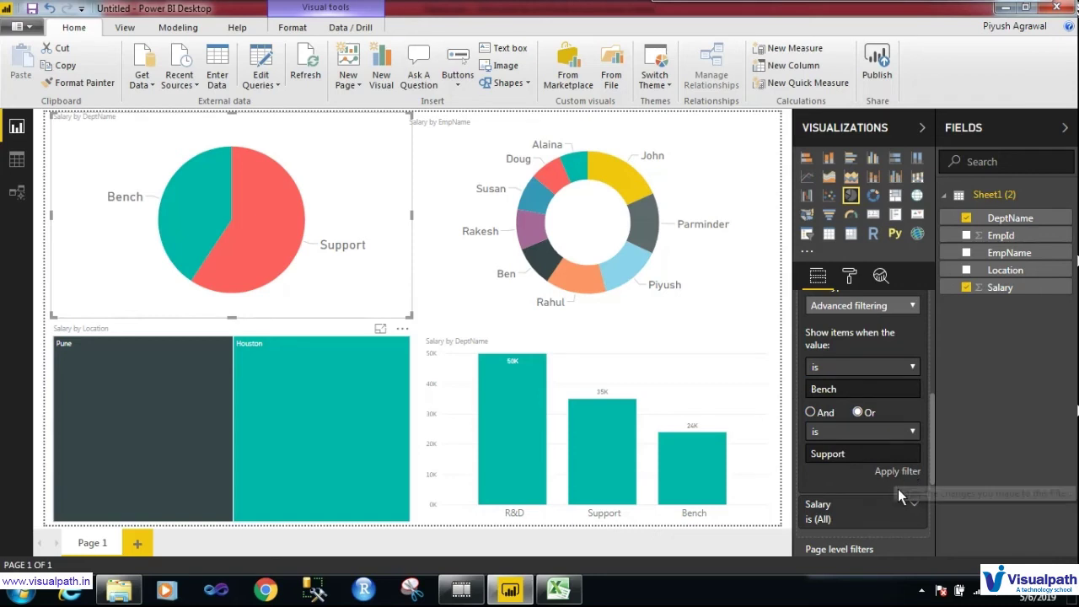
scroll(931, 316, up, 3)
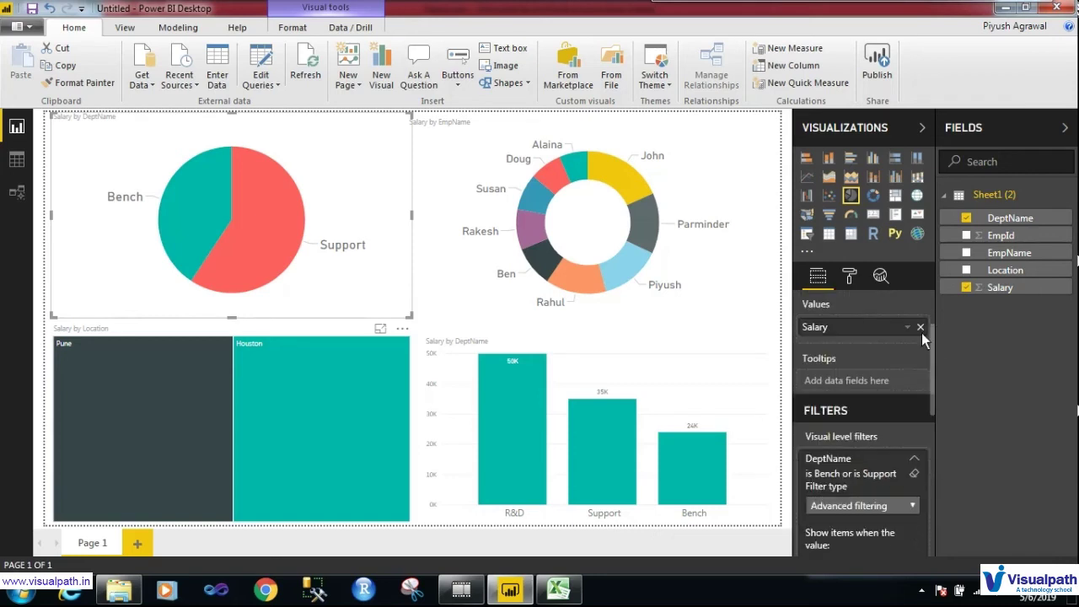
click(913, 458)
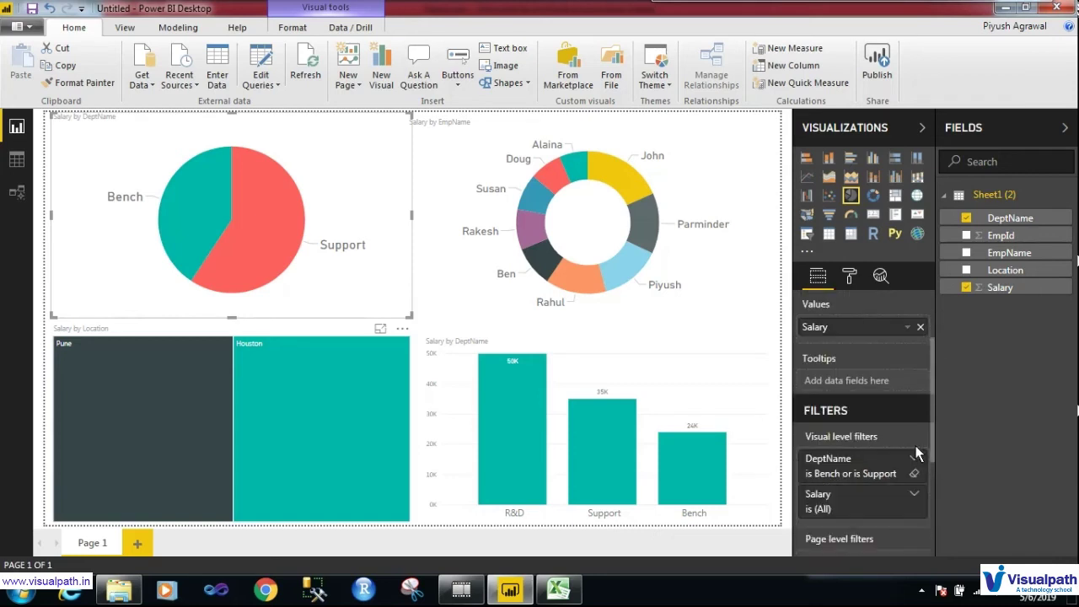
Examine the comparison operators in the pie chart's Salary filter and the DeptName filter's conditions, then collapse both filters
scroll(932, 406, down, 3)
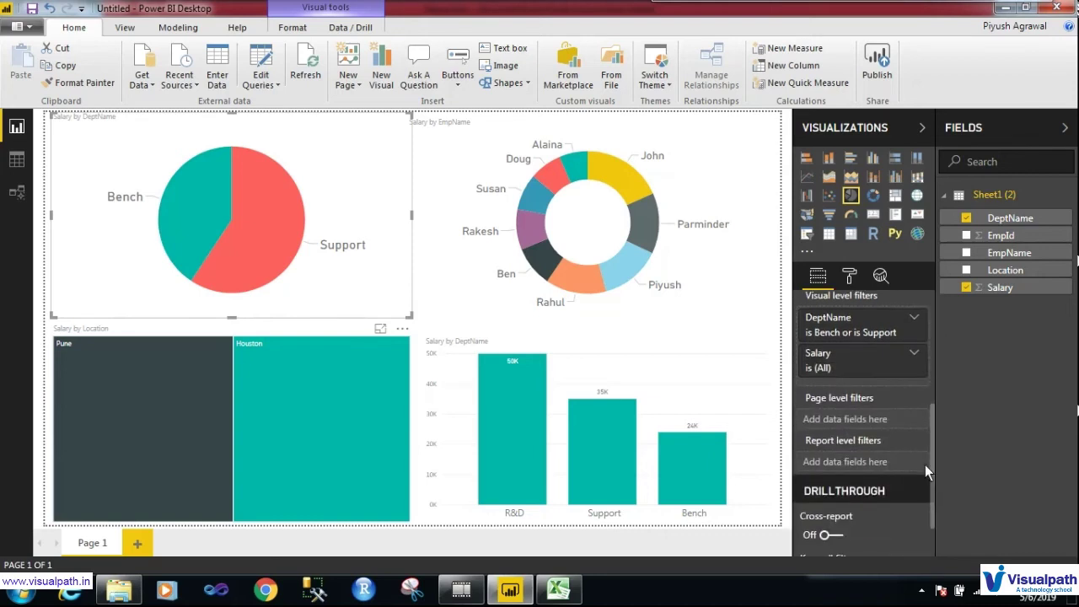
click(914, 354)
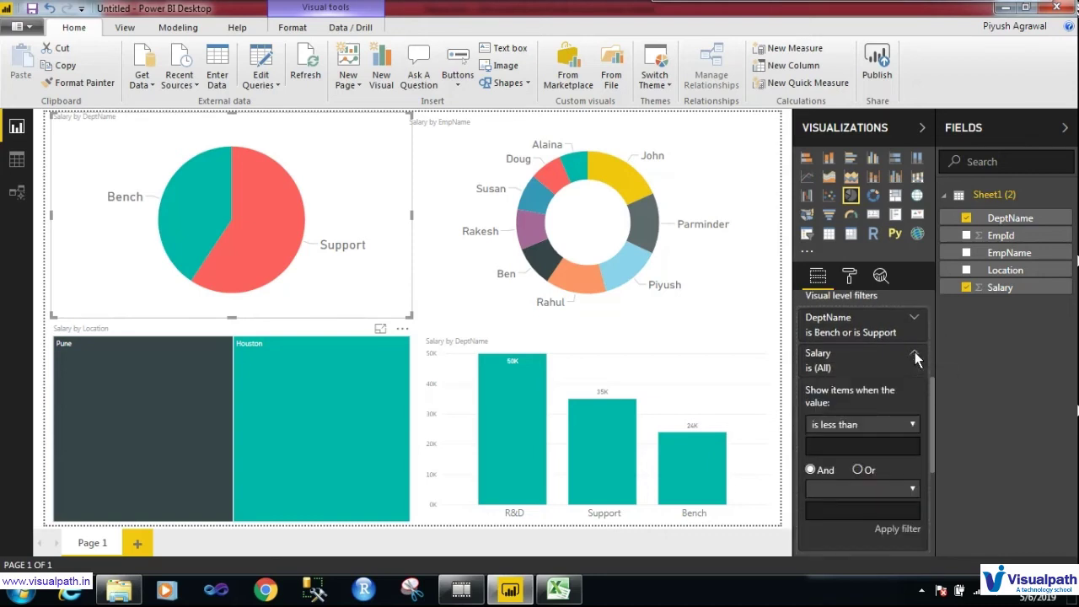
click(913, 424)
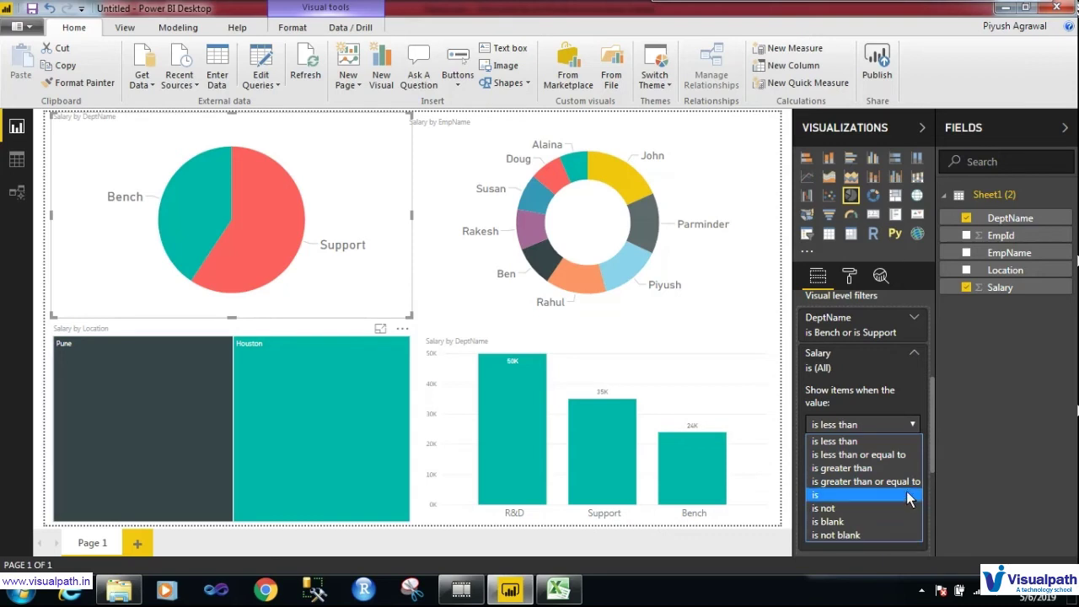
click(913, 424)
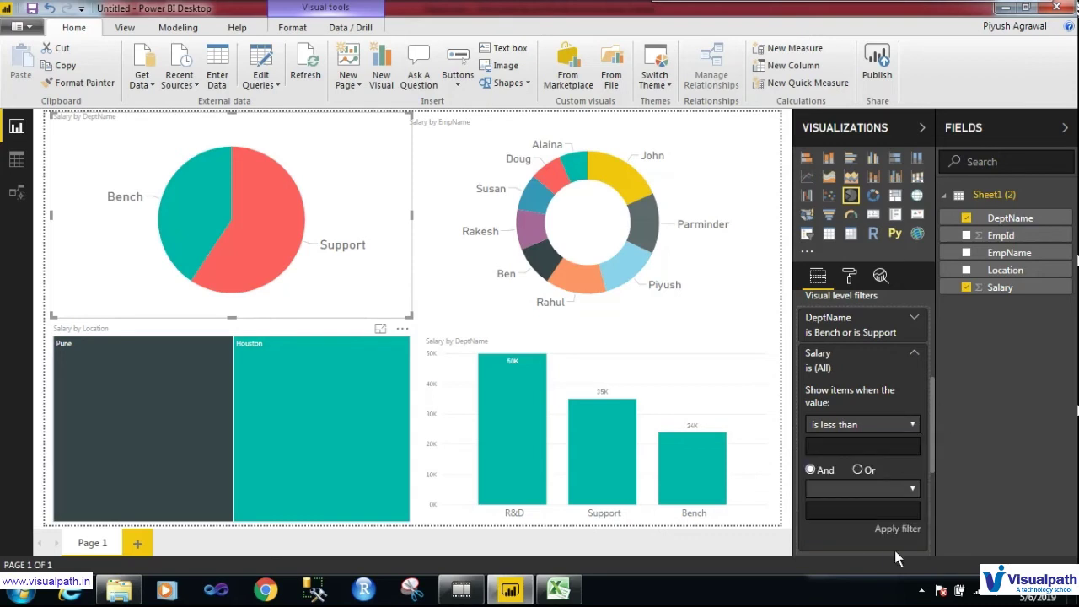
click(915, 317)
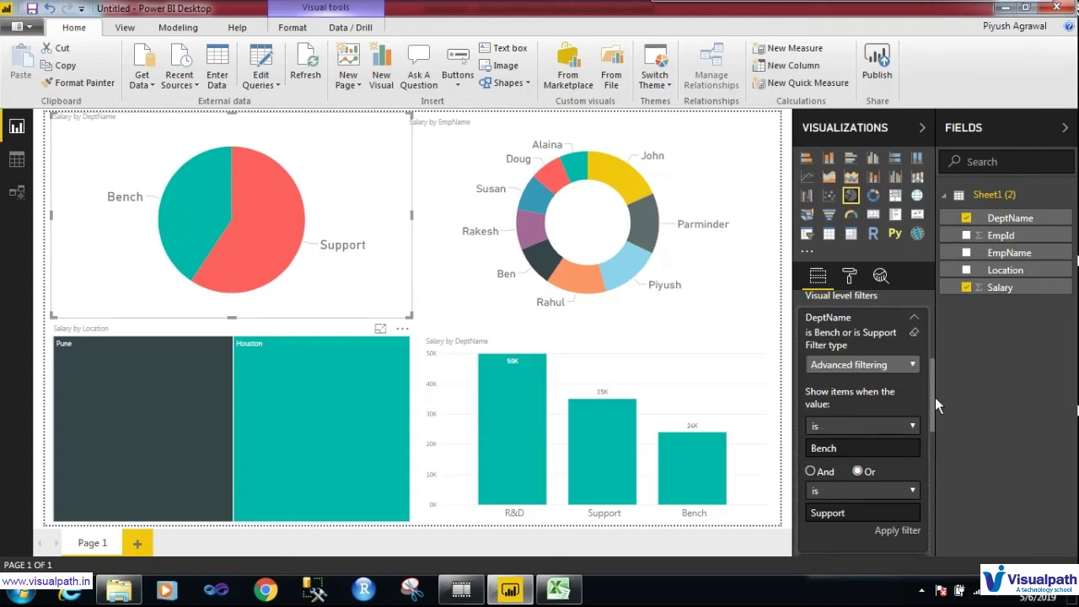
scroll(935, 332, up, 3)
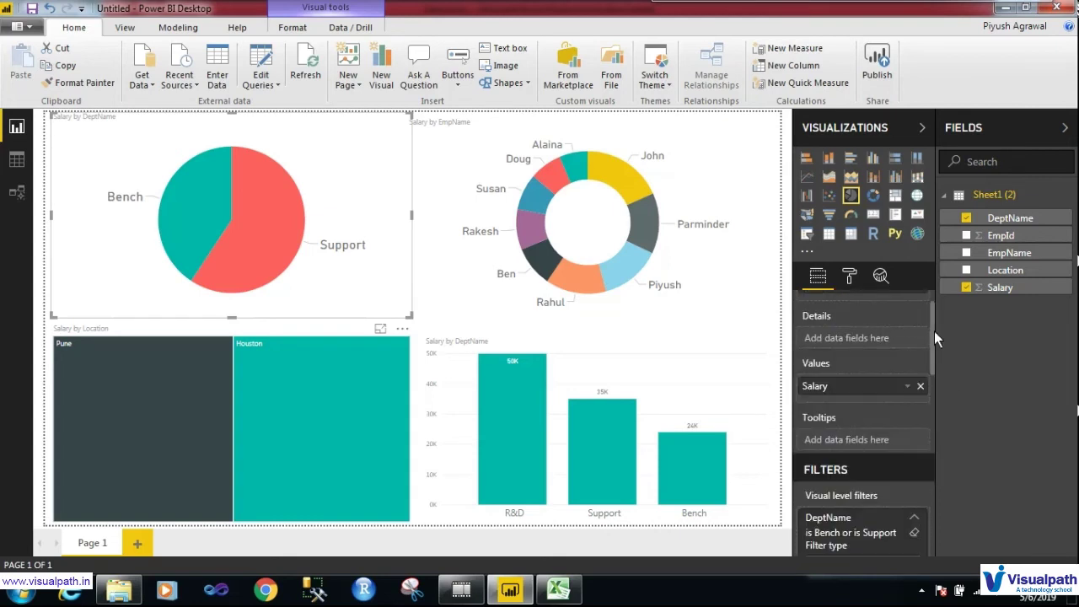
click(914, 518)
drag(933, 313, 931, 394)
click(914, 425)
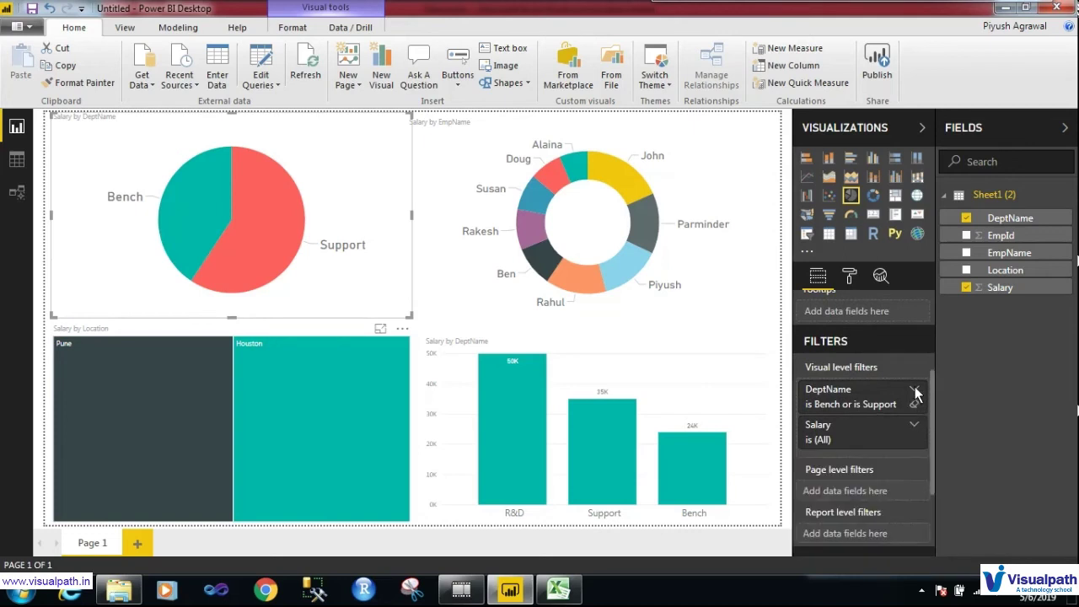
Set the pie chart's DeptName filter type back to Basic filtering and deselect Bench and Support
click(915, 389)
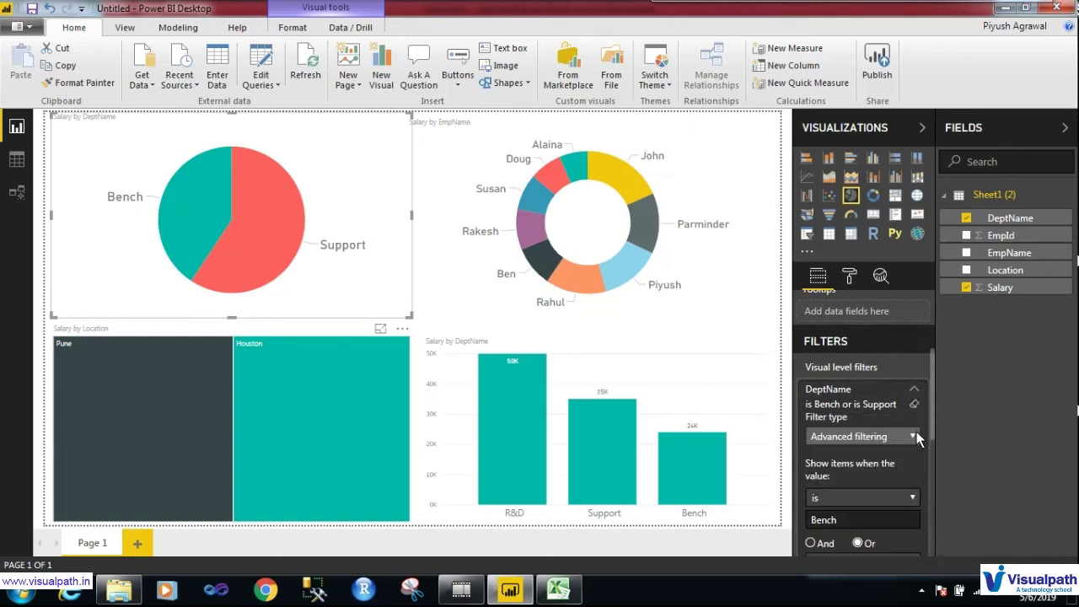
scroll(917, 432, down, 3)
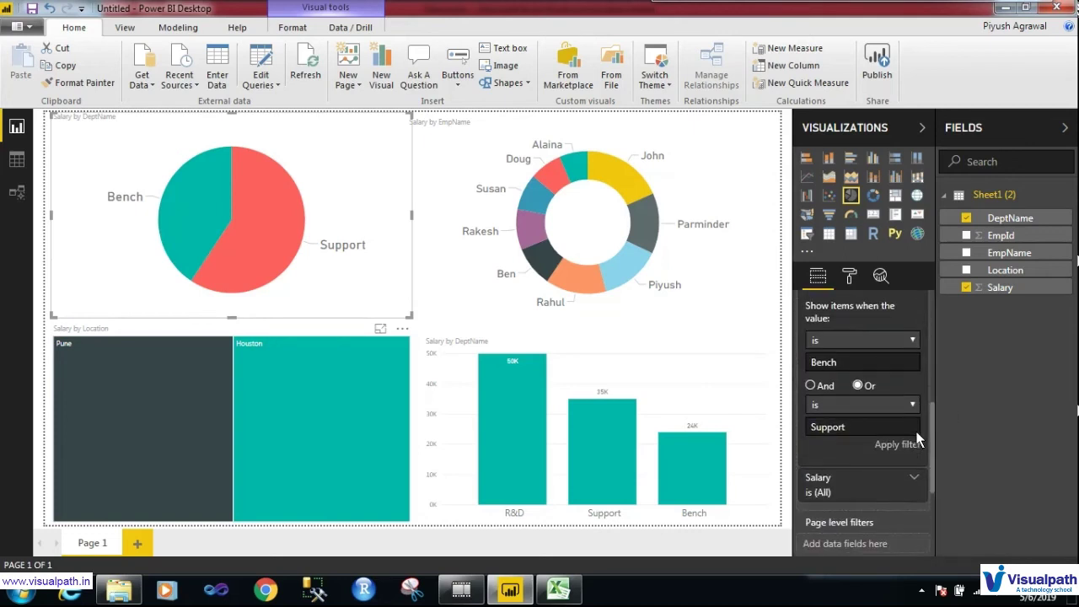
scroll(917, 438, up, 4)
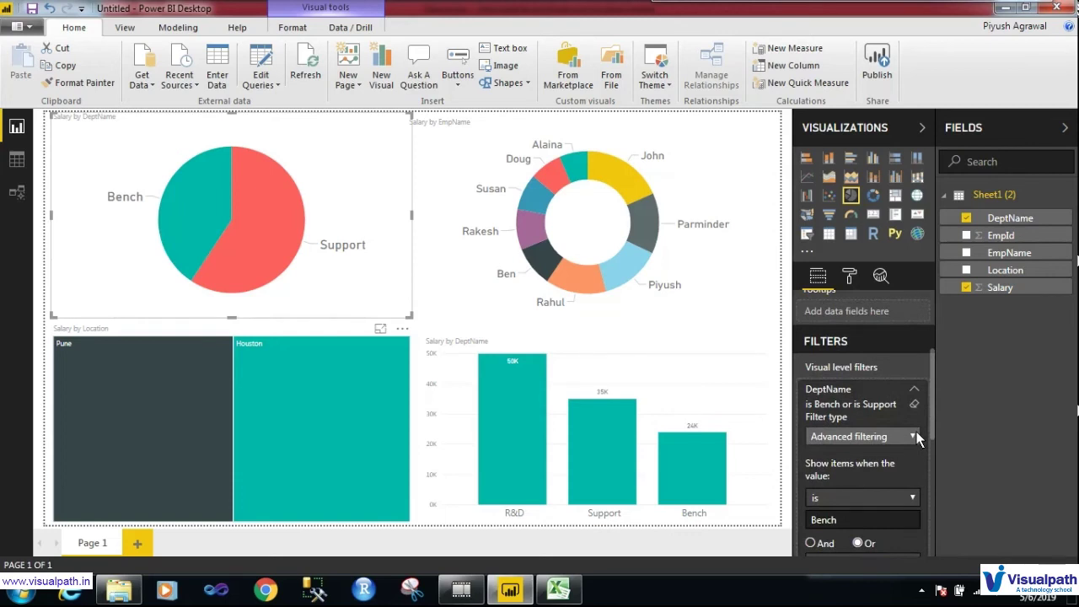
click(918, 437)
click(877, 464)
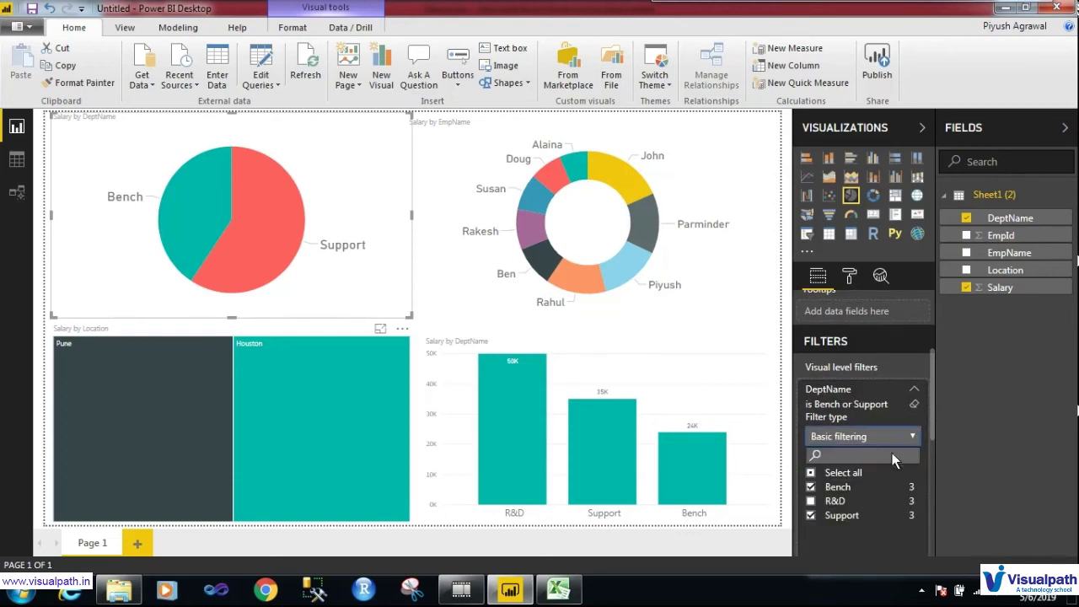
click(810, 487)
click(810, 515)
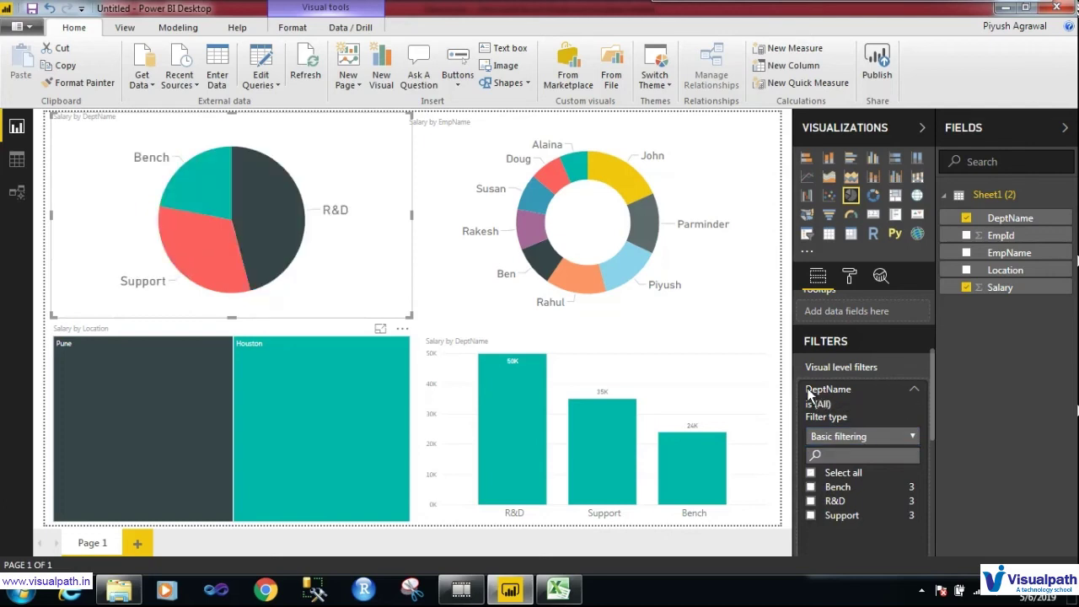
Select the donut chart, the treemap and the pie chart in turn to compare their visual level filters
click(429, 301)
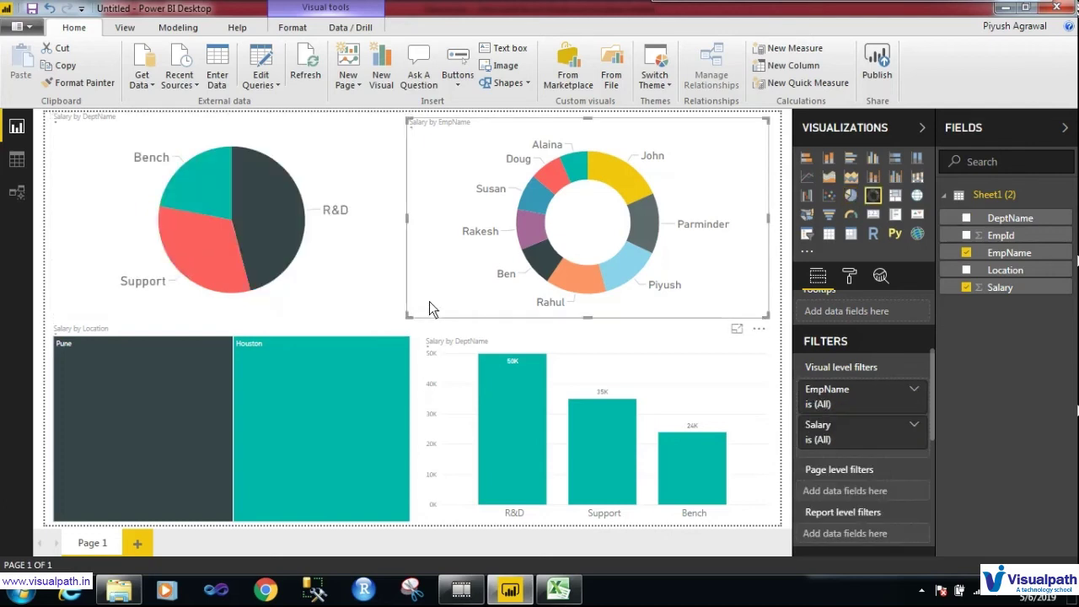
click(375, 360)
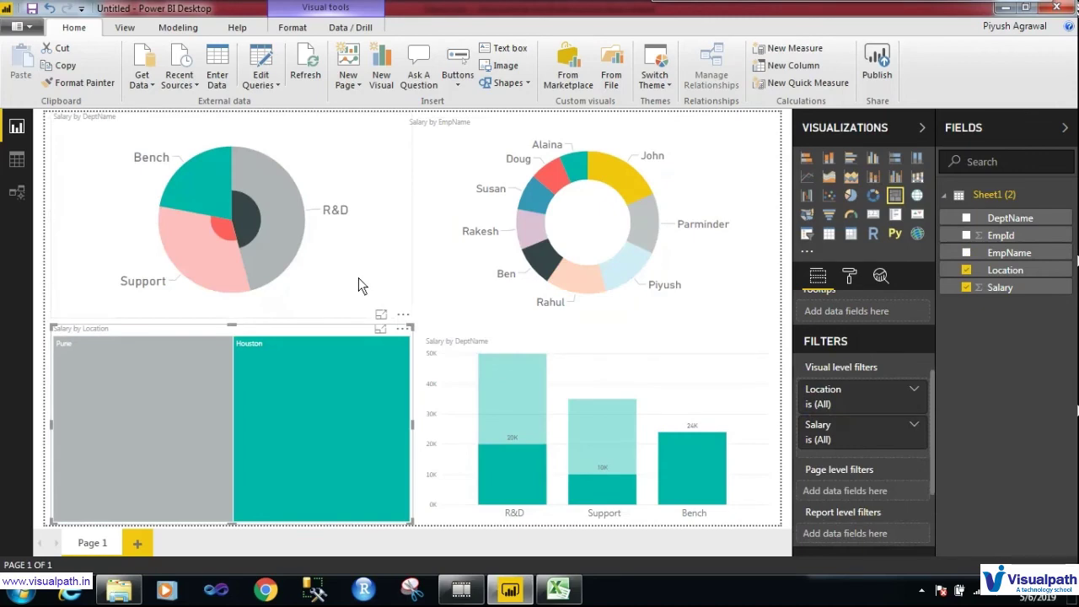
click(358, 278)
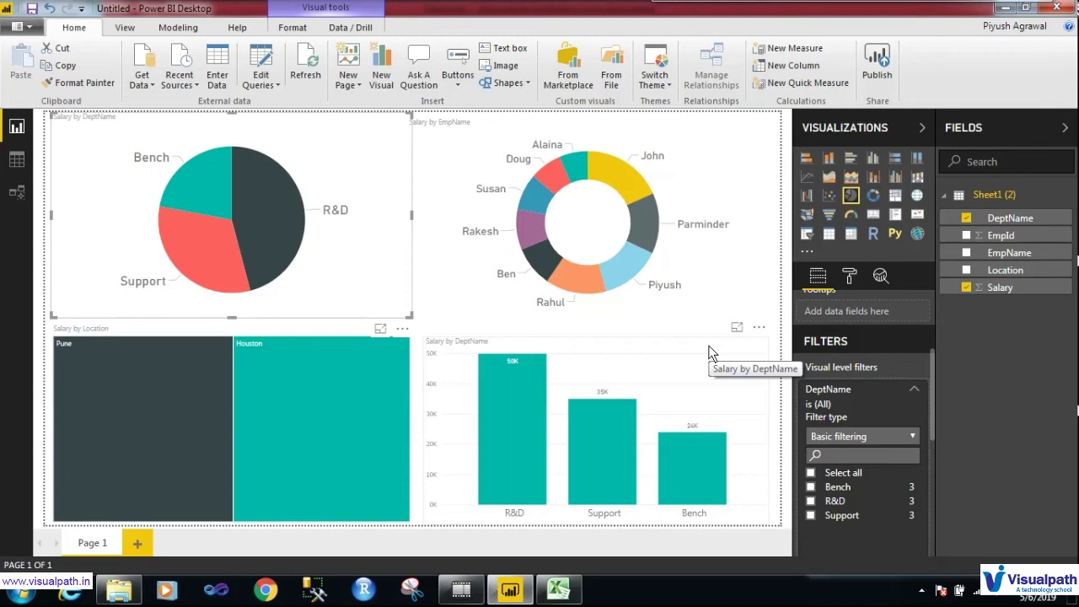
Apply a DeptName page level filter for Bench and Support to Page 1, and deselect both values again
click(771, 315)
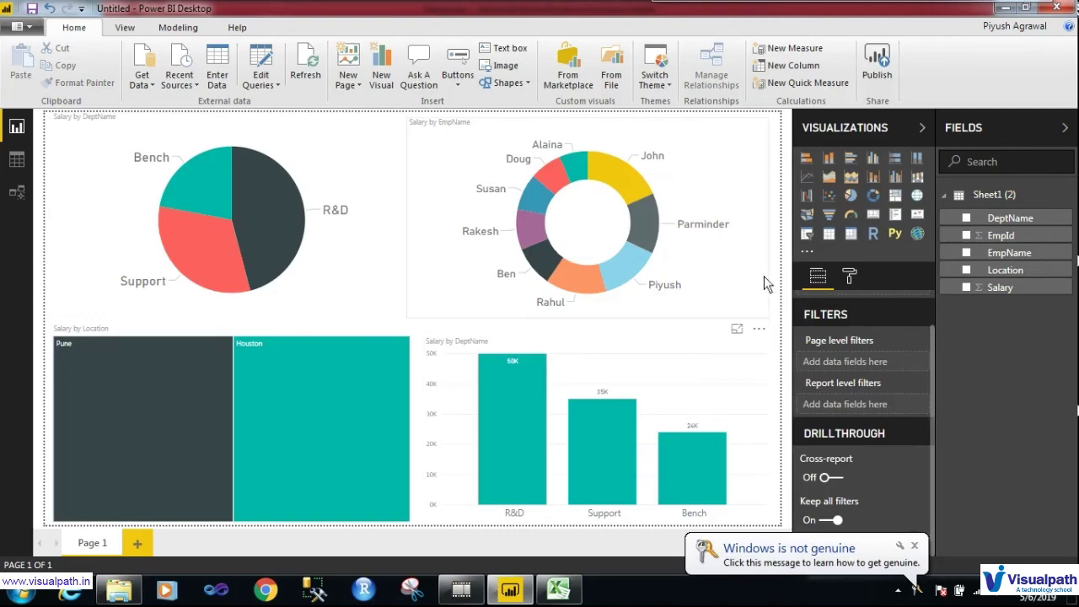
drag(1007, 220, 869, 363)
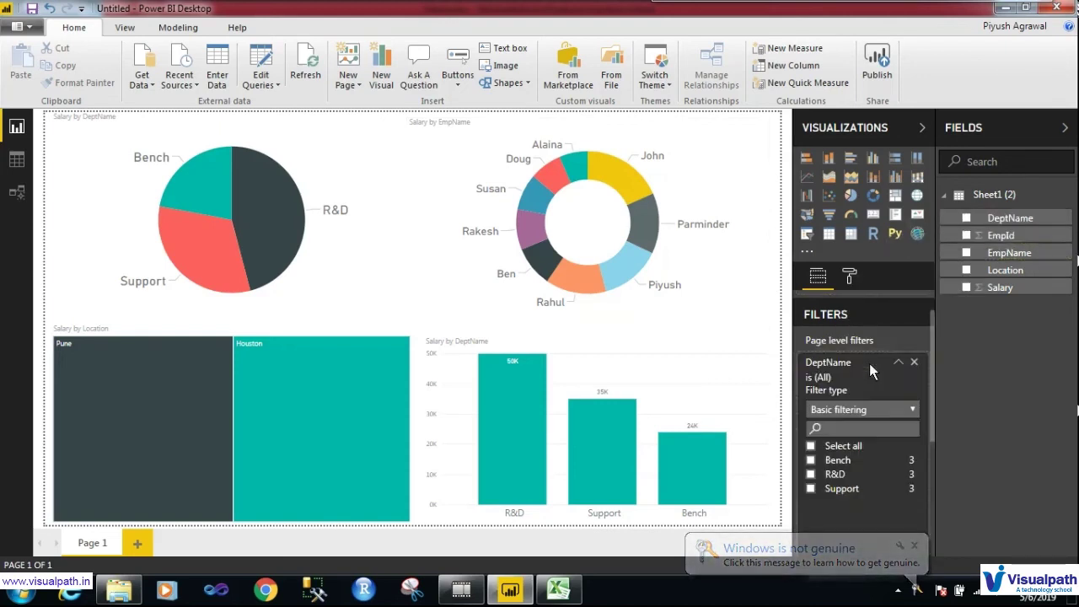
click(810, 461)
click(810, 489)
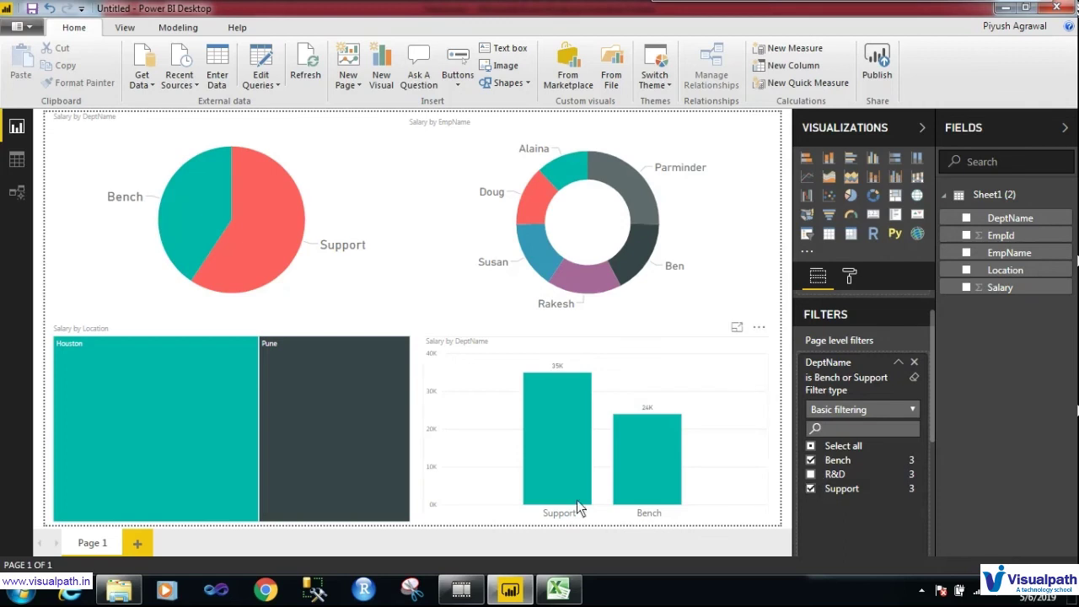
click(810, 460)
click(810, 489)
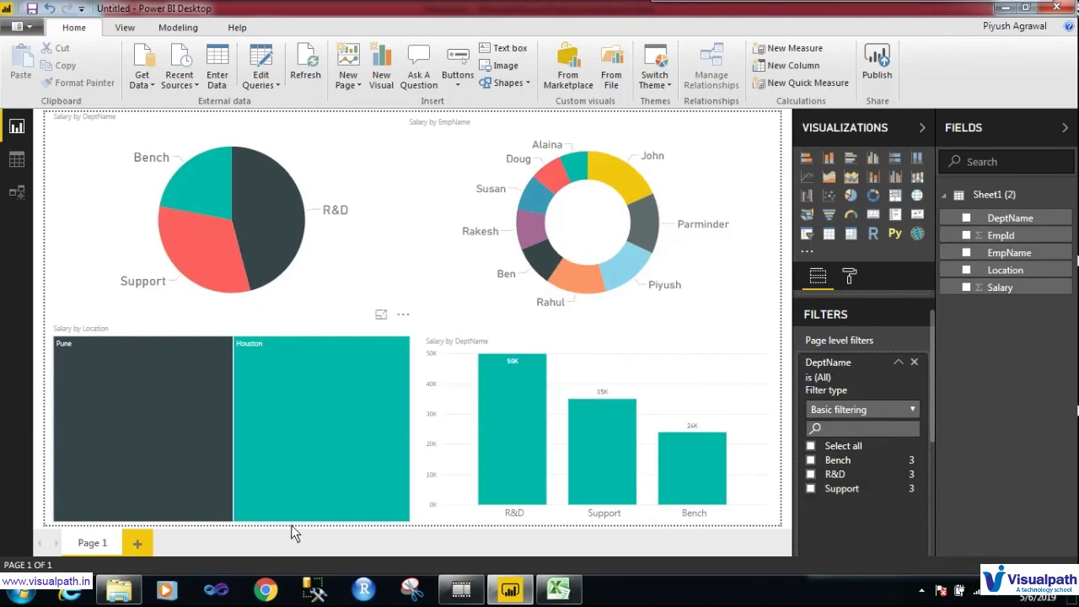
Add a second report page with a table of DeptName, EmpName, Location and Salary
click(138, 544)
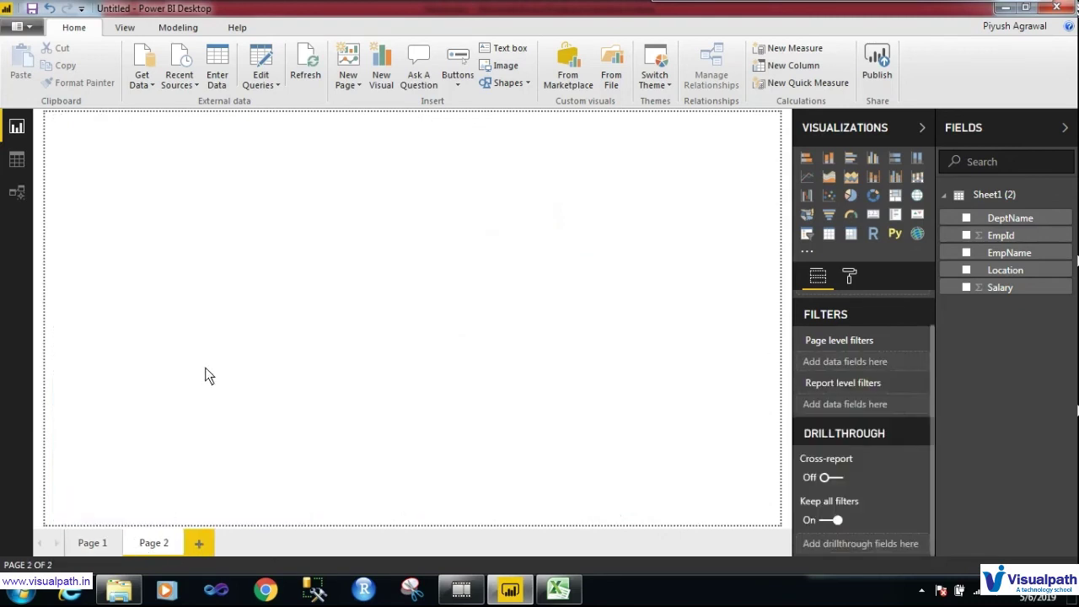
click(830, 236)
drag(210, 272, 432, 506)
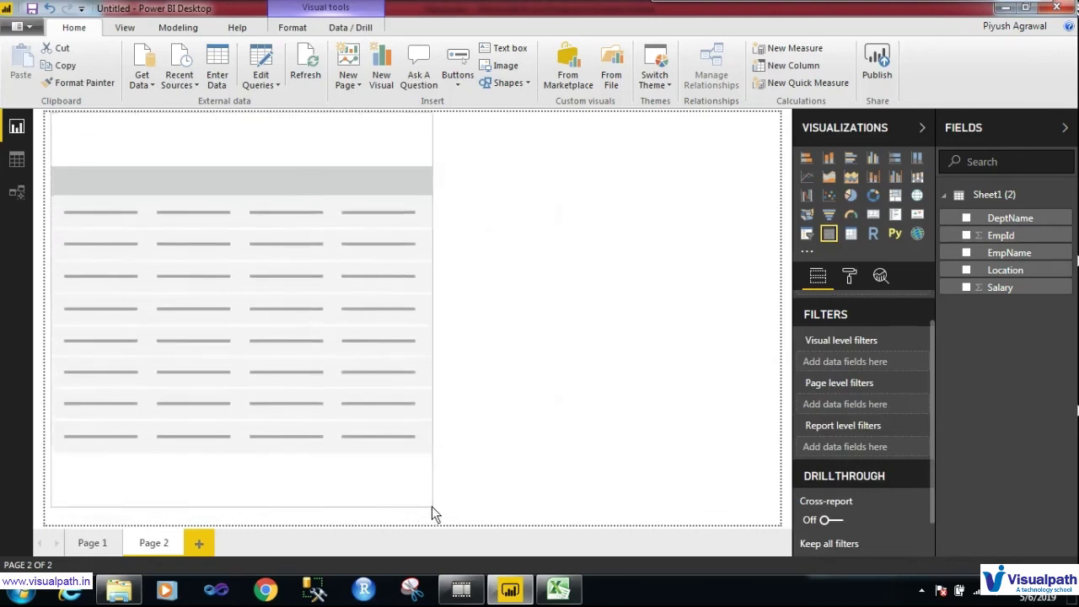
click(968, 218)
click(968, 253)
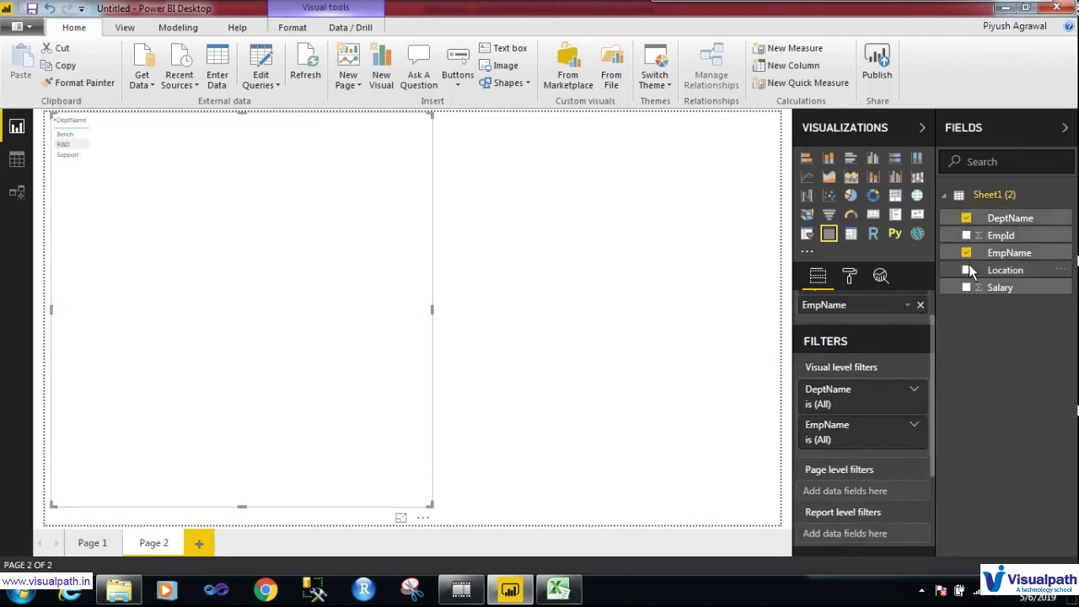
click(967, 269)
click(967, 287)
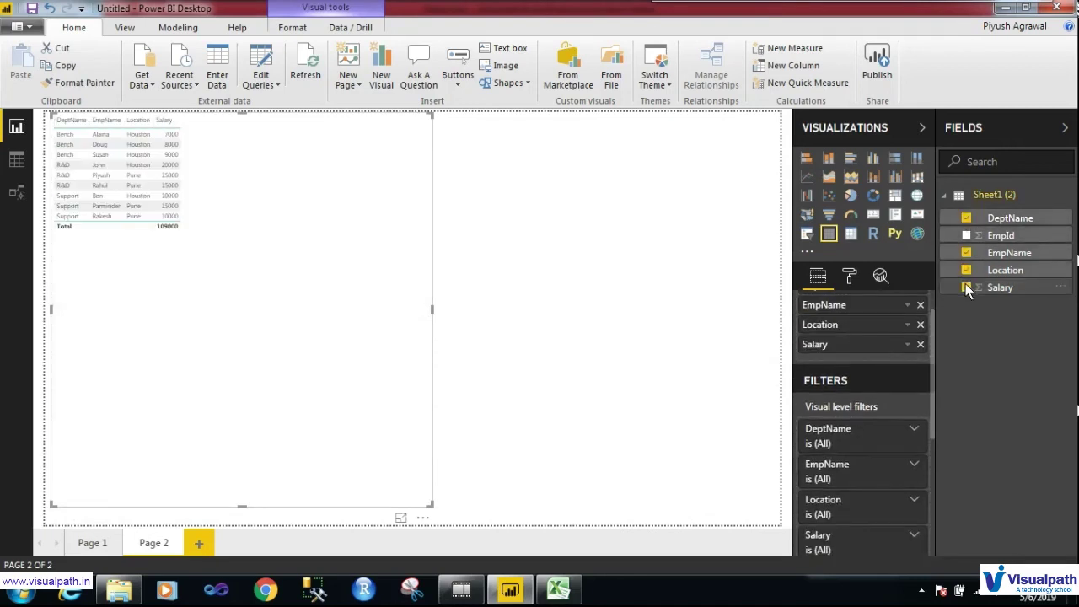
Increase the table's grid text size to about 20
click(850, 276)
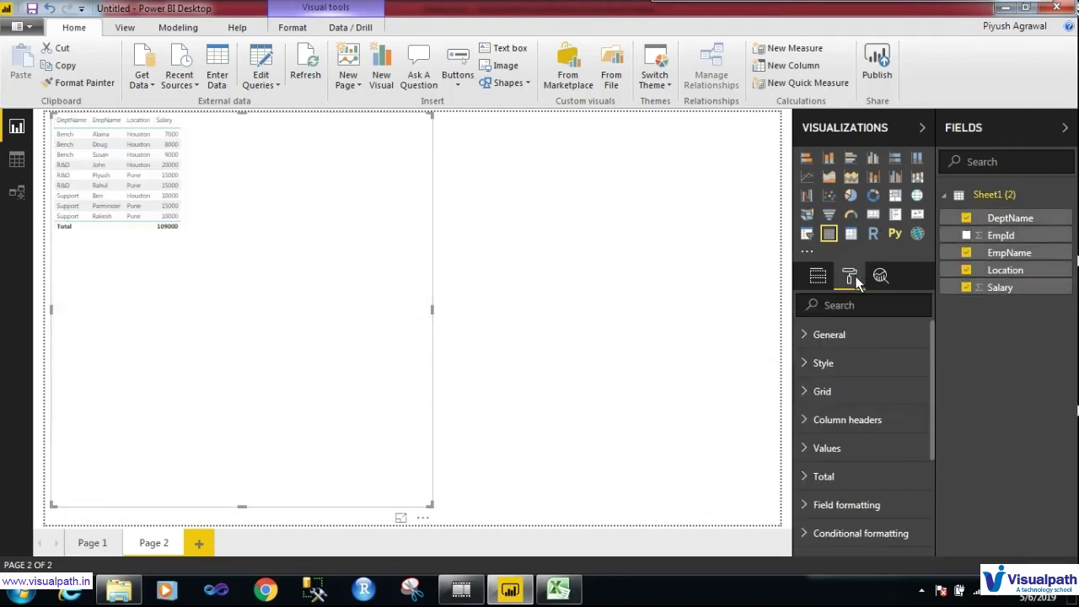
click(799, 384)
scroll(799, 384, down, 5)
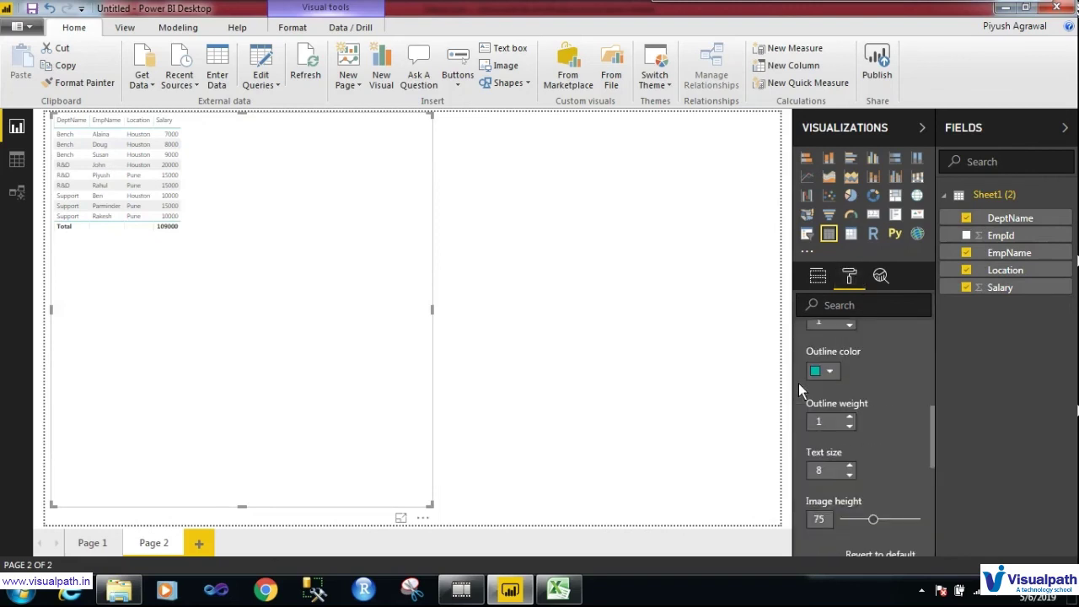
scroll(798, 382, down, 5)
scroll(799, 383, up, 2)
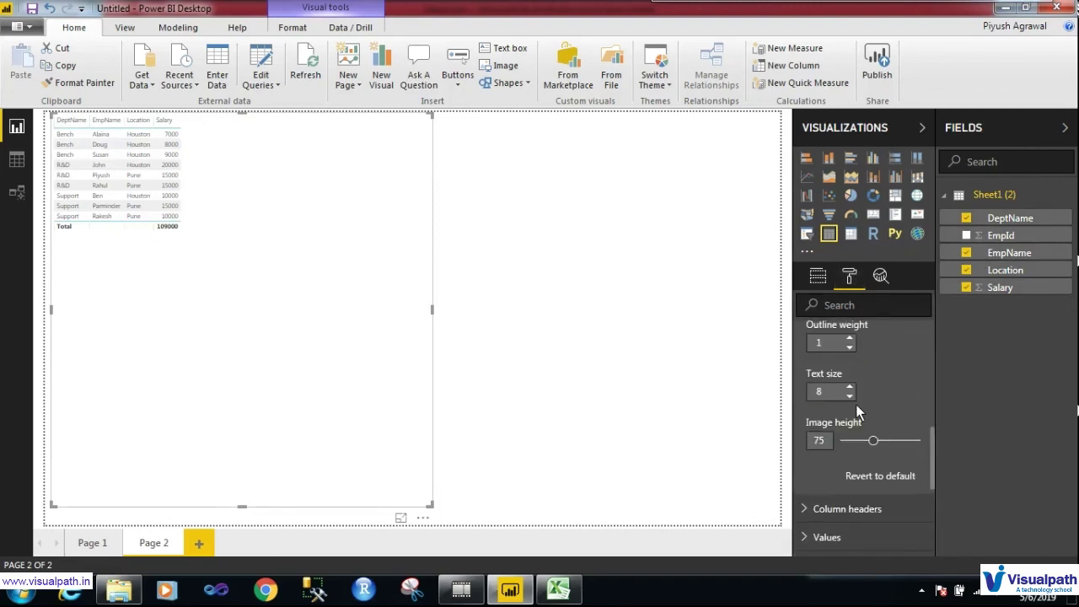
click(851, 388)
click(851, 388)
click(851, 388)
click(851, 388)
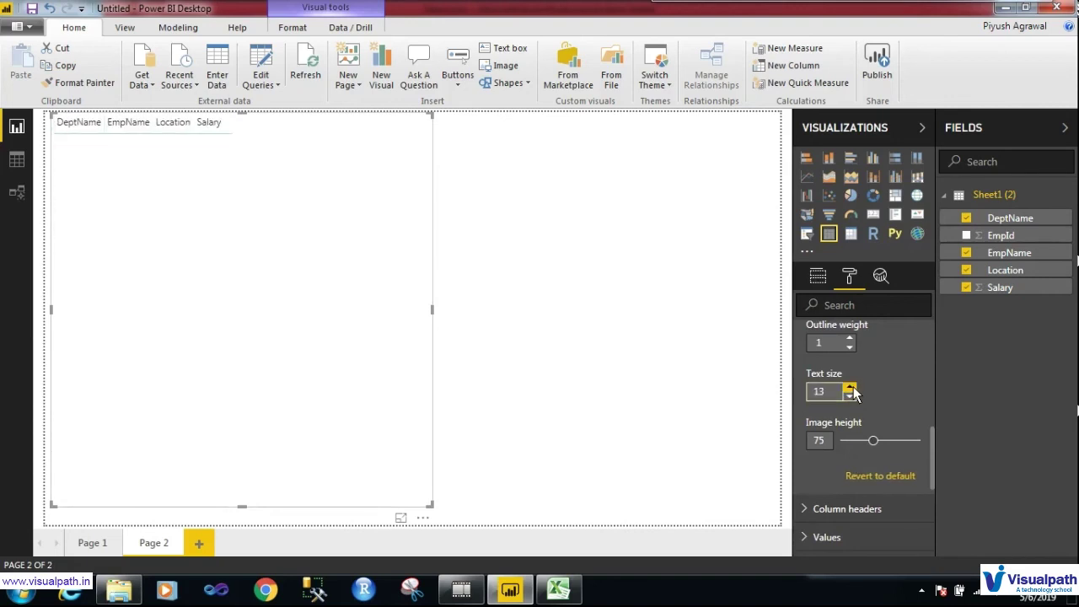
click(851, 387)
click(851, 388)
click(850, 388)
click(850, 388)
click(851, 388)
click(851, 388)
click(851, 388)
click(851, 388)
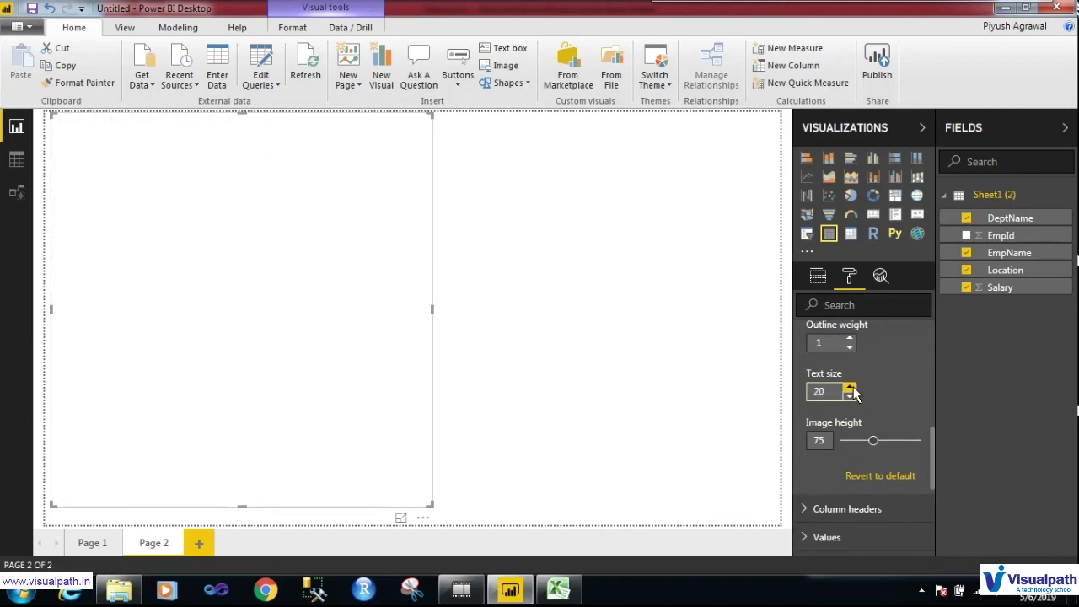
click(850, 388)
Add a treemap showing Salary by EmpName beside the table on Page 2
click(624, 376)
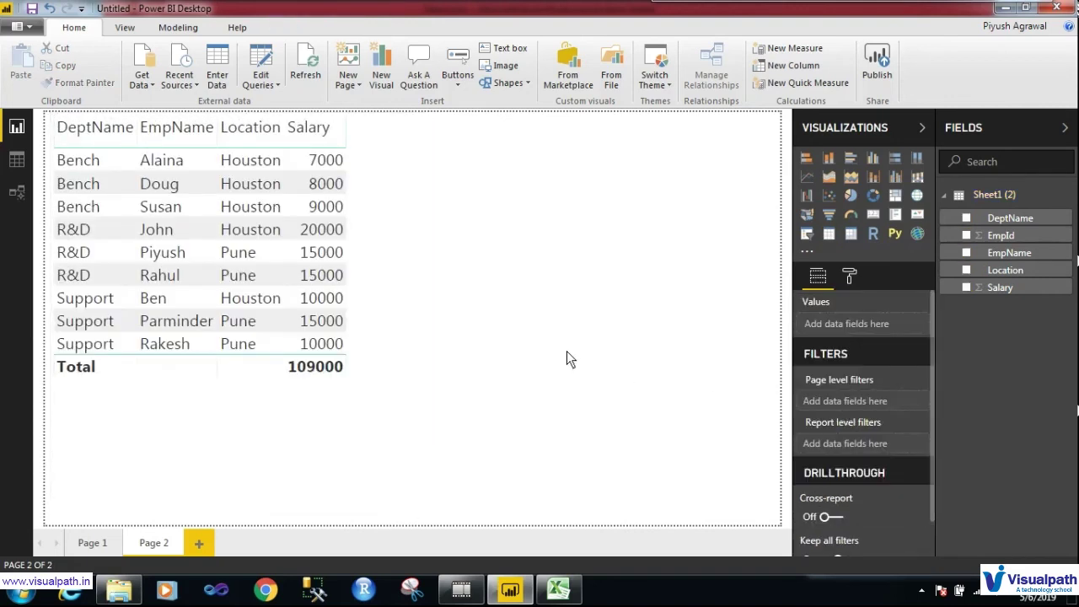
click(894, 196)
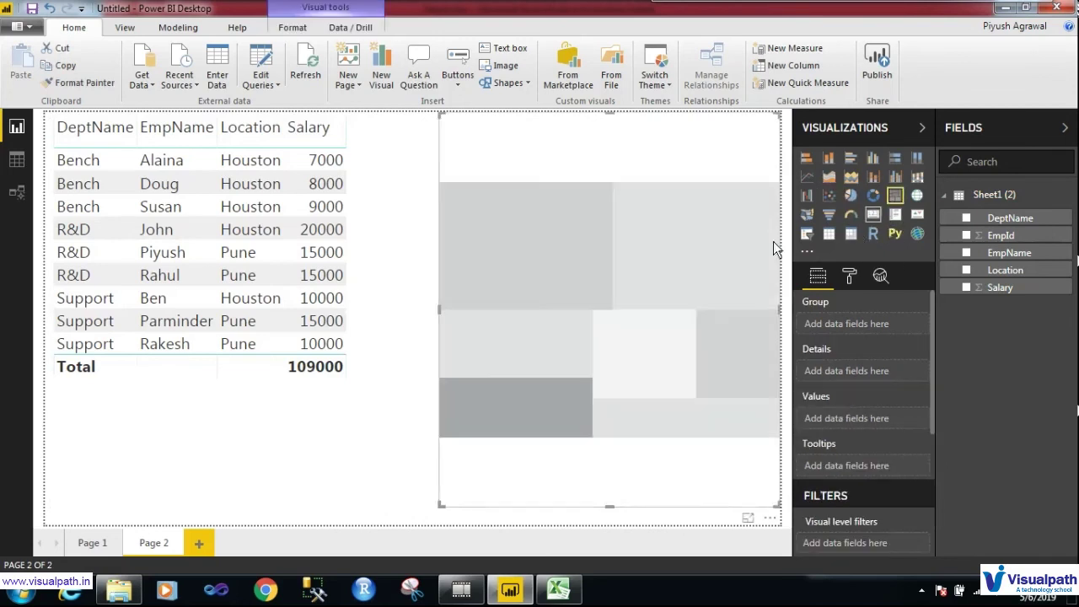
click(967, 253)
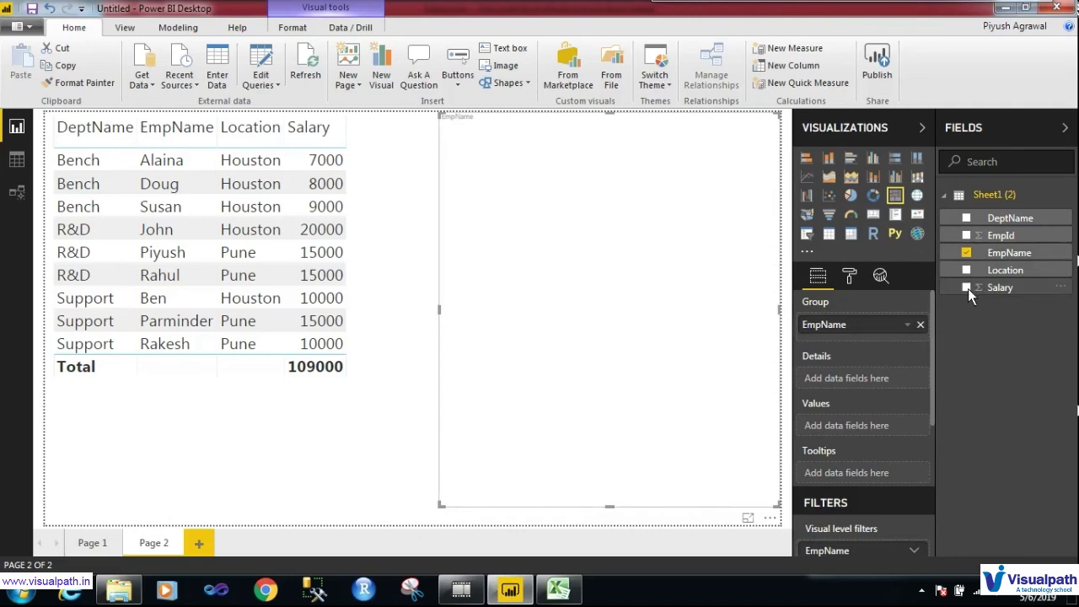
click(967, 288)
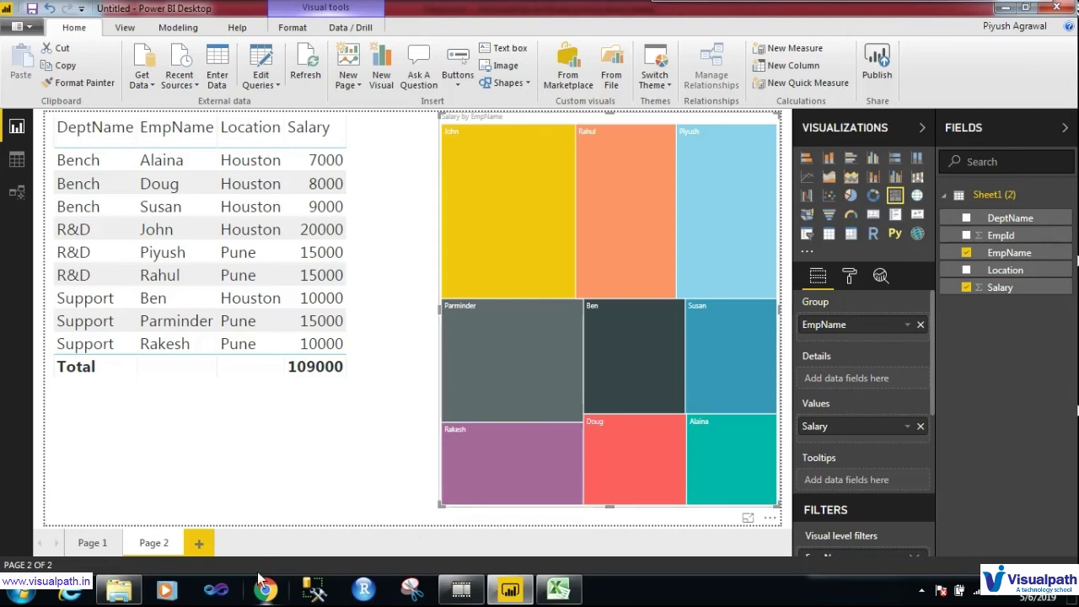
Filter Page 1 to Bench and Support with its DeptName page level filter, and check Page 2 for comparison
click(107, 552)
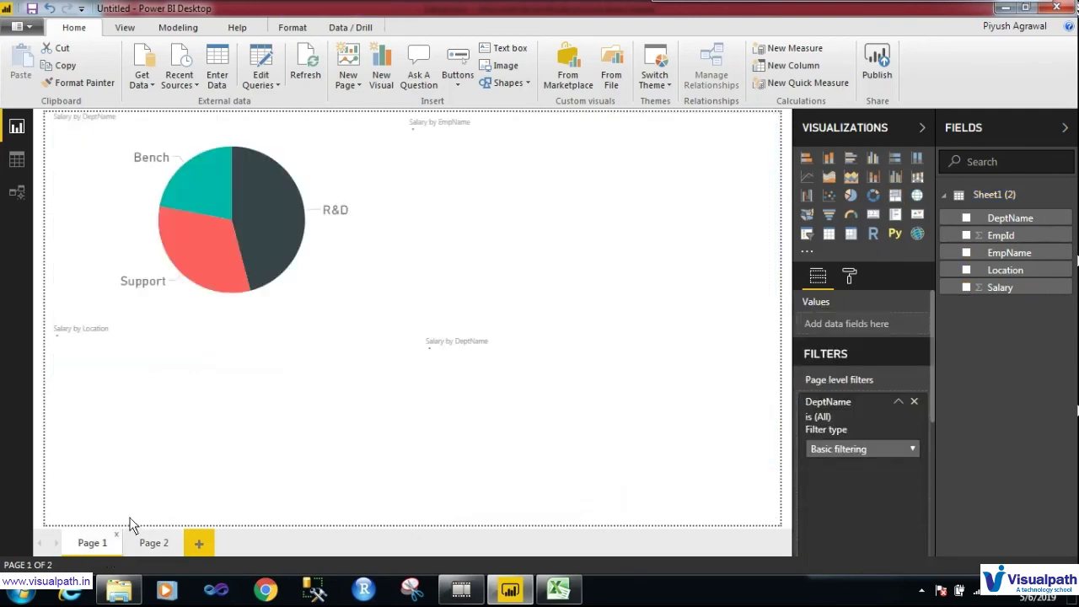
click(830, 500)
click(810, 528)
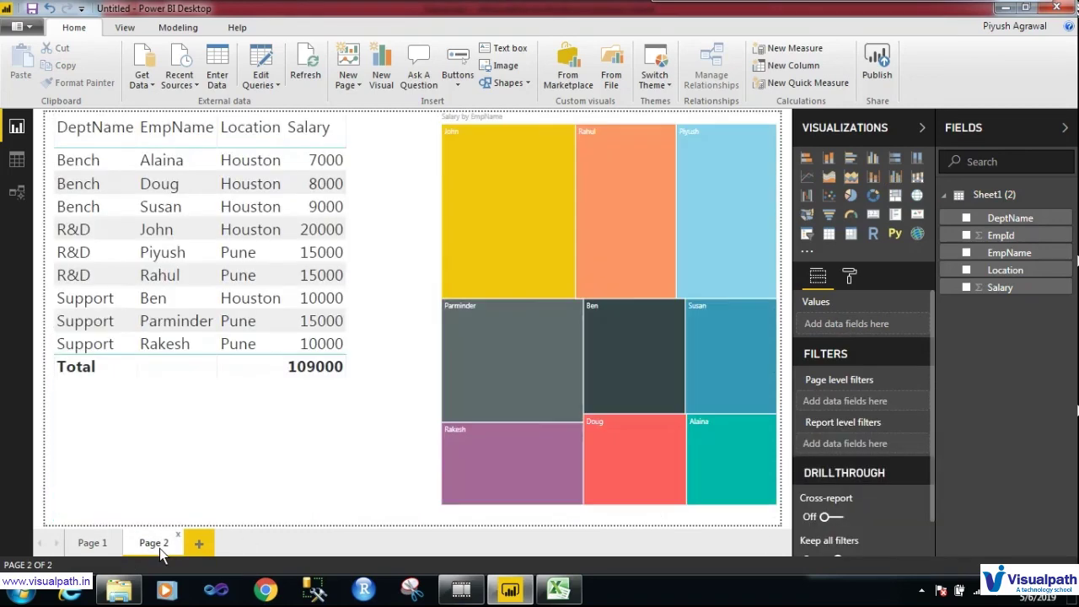
click(104, 548)
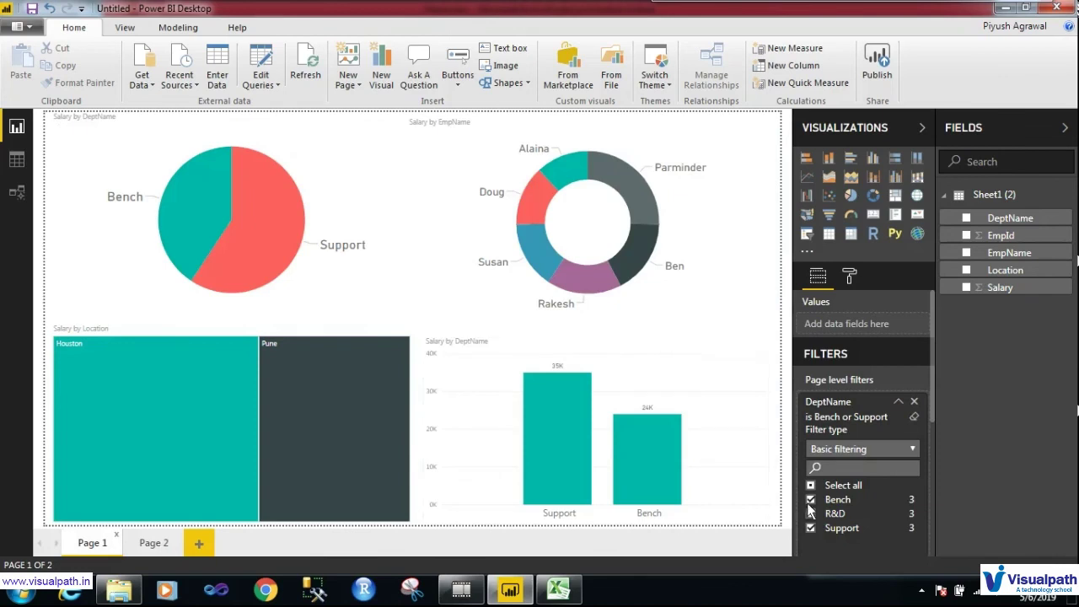
Deselect Bench and Support and remove the DeptName page level filter from Page 1
click(811, 500)
click(811, 528)
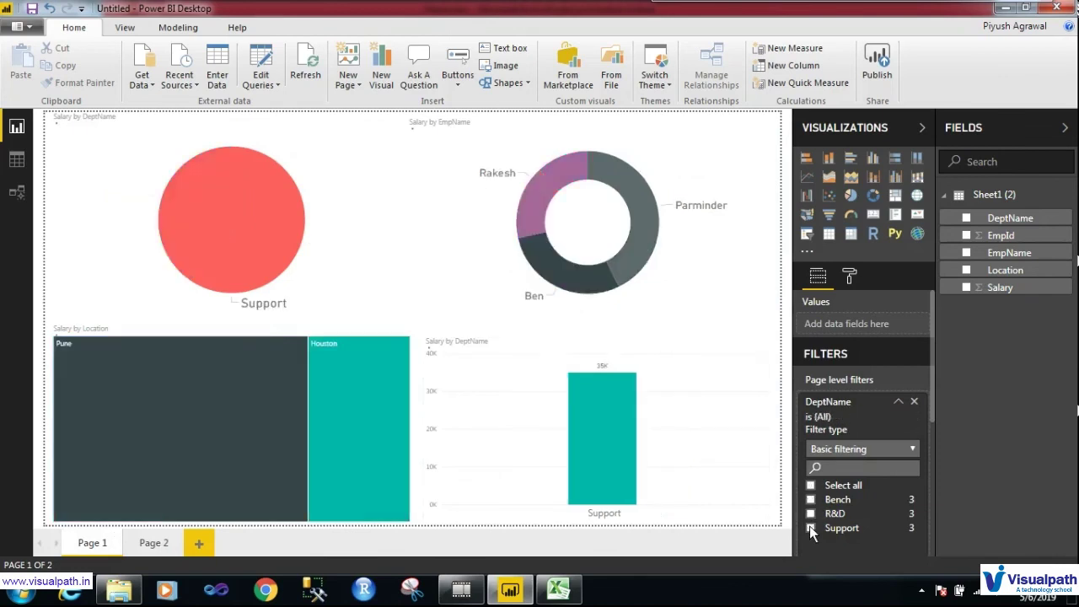
click(915, 402)
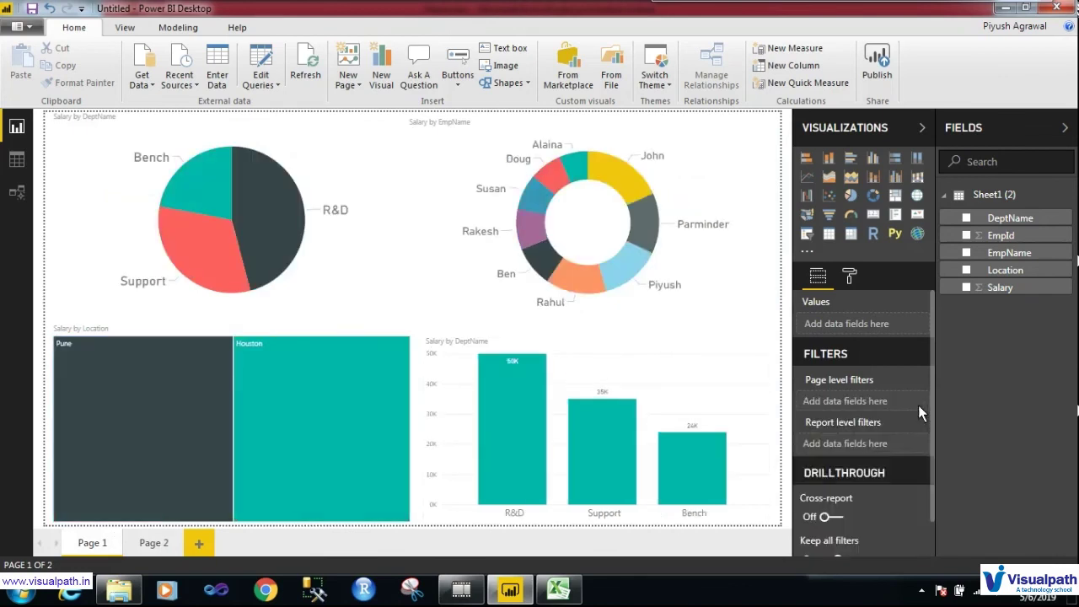
Review Page 2 and Page 1, and circle the report level filters area with a temporary red annotation
click(158, 552)
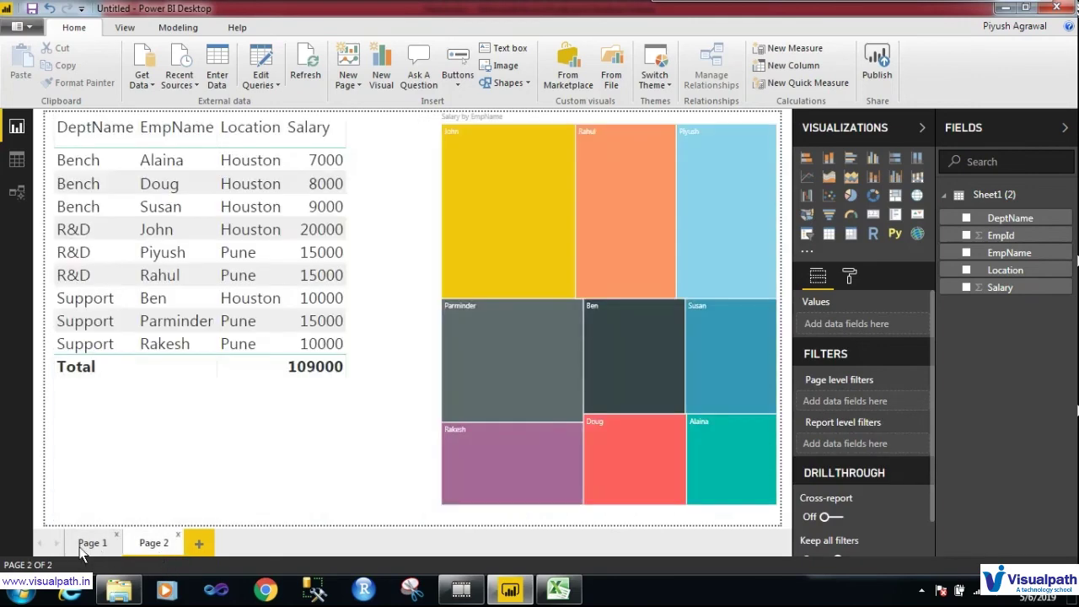
click(88, 543)
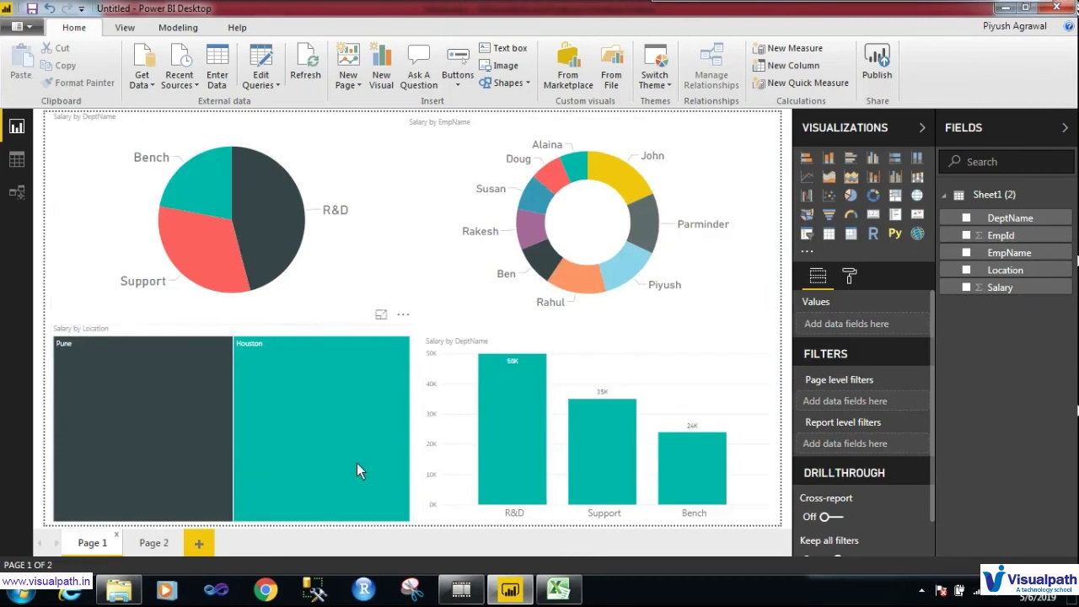
mouse_move(299, 429)
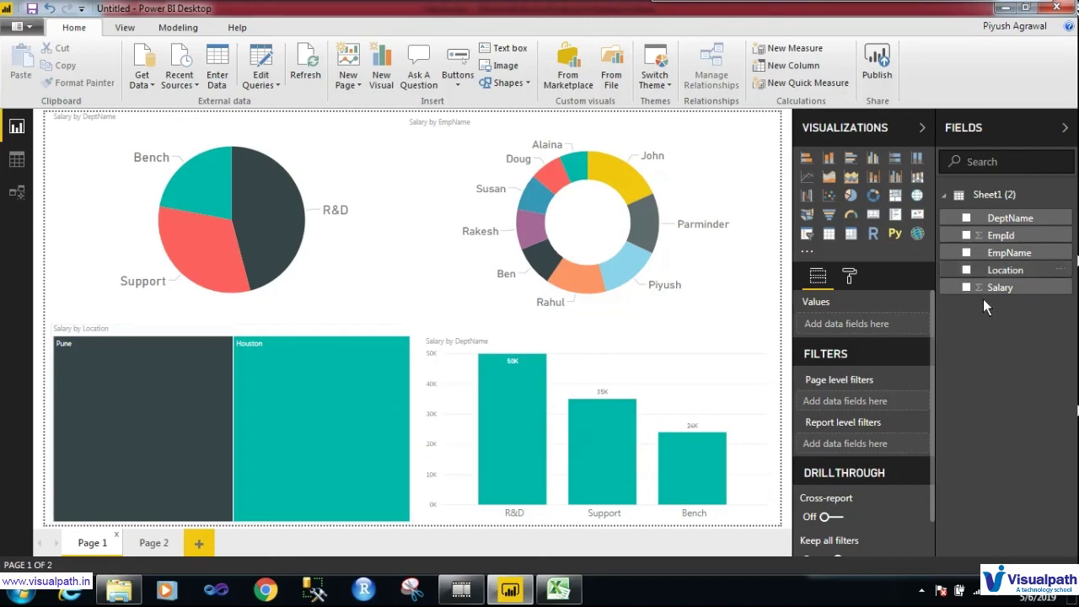
mouse_move(812, 424)
mouse_down()
mouse_move(831, 459)
mouse_move(834, 422)
mouse_move(820, 420)
mouse_up()
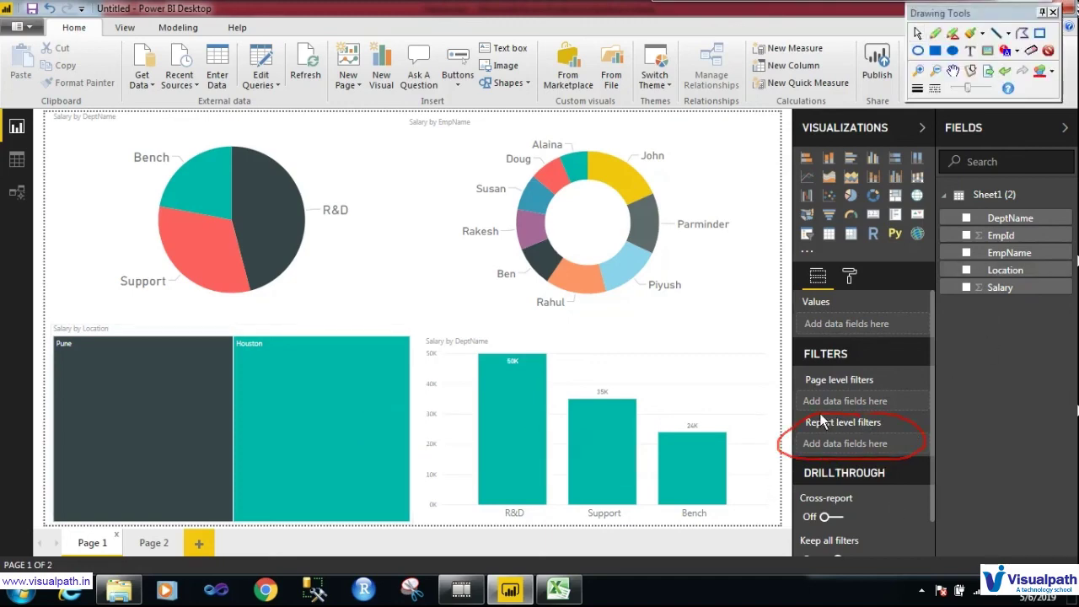
key(Escape)
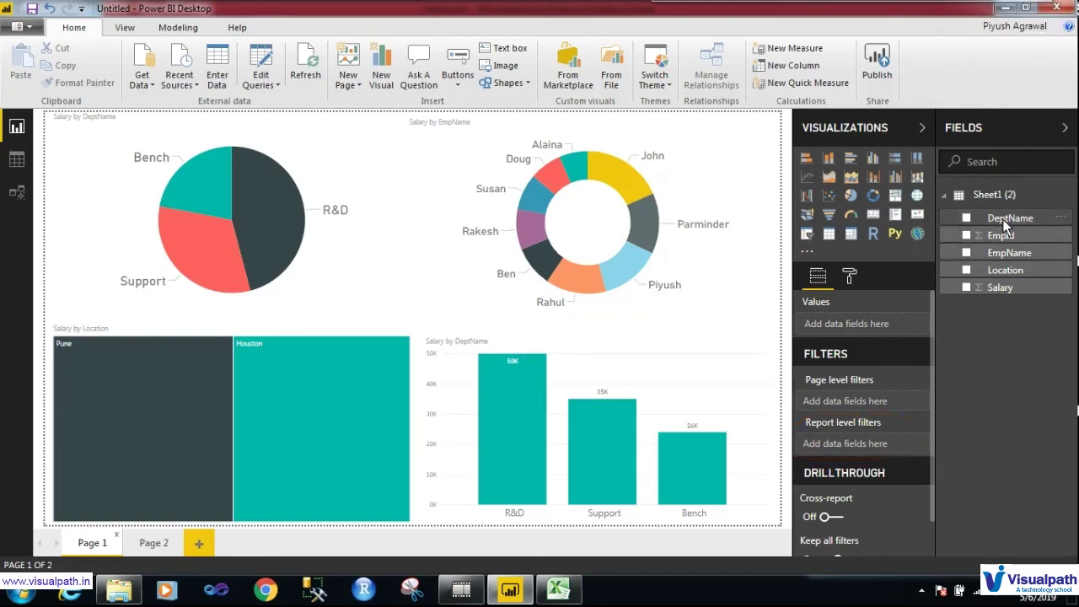
Add DeptName as a report level filter and select Bench and Support
drag(1008, 215, 868, 448)
scroll(864, 463, down, 3)
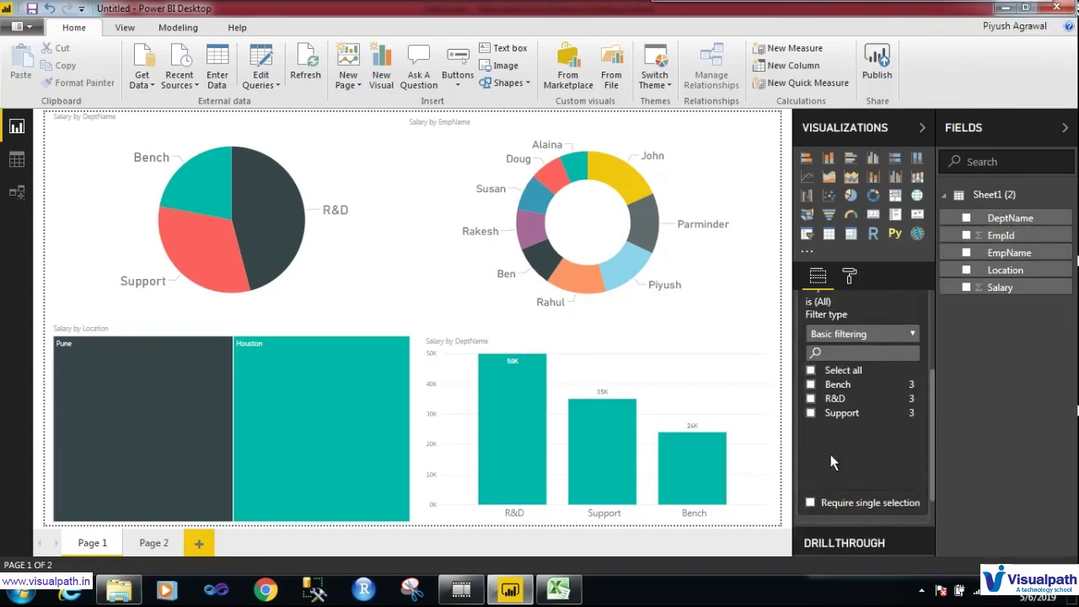
click(811, 384)
click(810, 413)
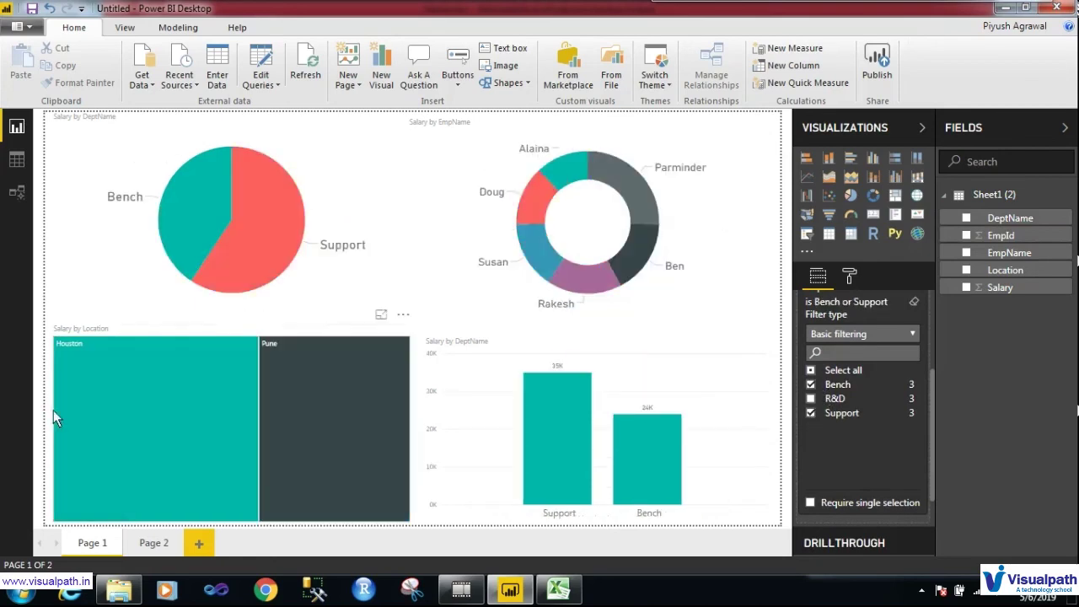
Check the report level filter on Page 2, circling the table's DeptName column and the treemap in red
click(155, 542)
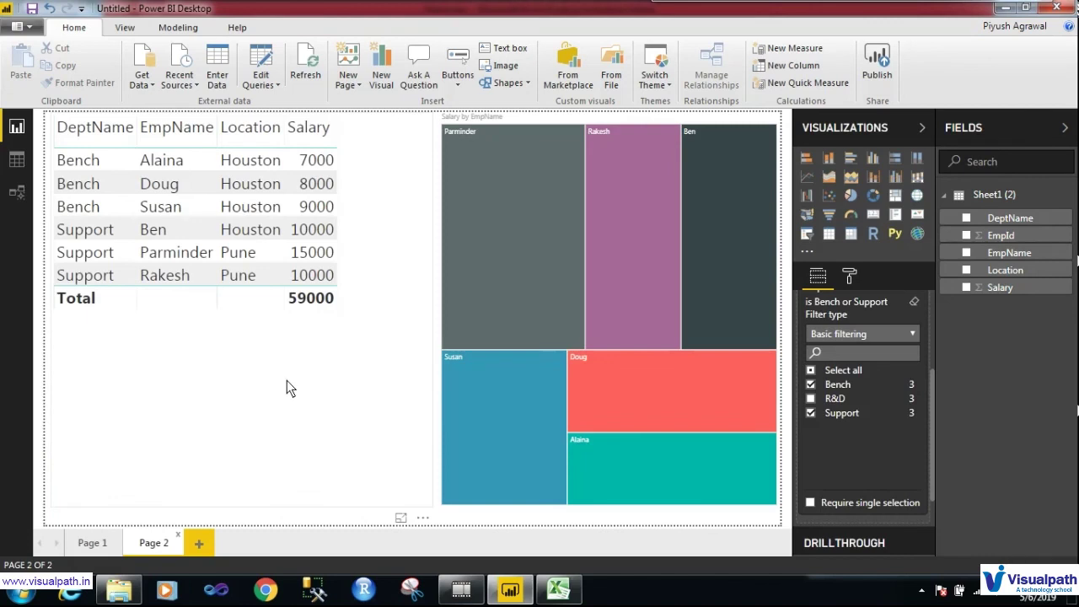
key(ctrl+shift+d)
mouse_move(82, 144)
mouse_down()
mouse_move(145, 286)
mouse_move(86, 147)
mouse_up()
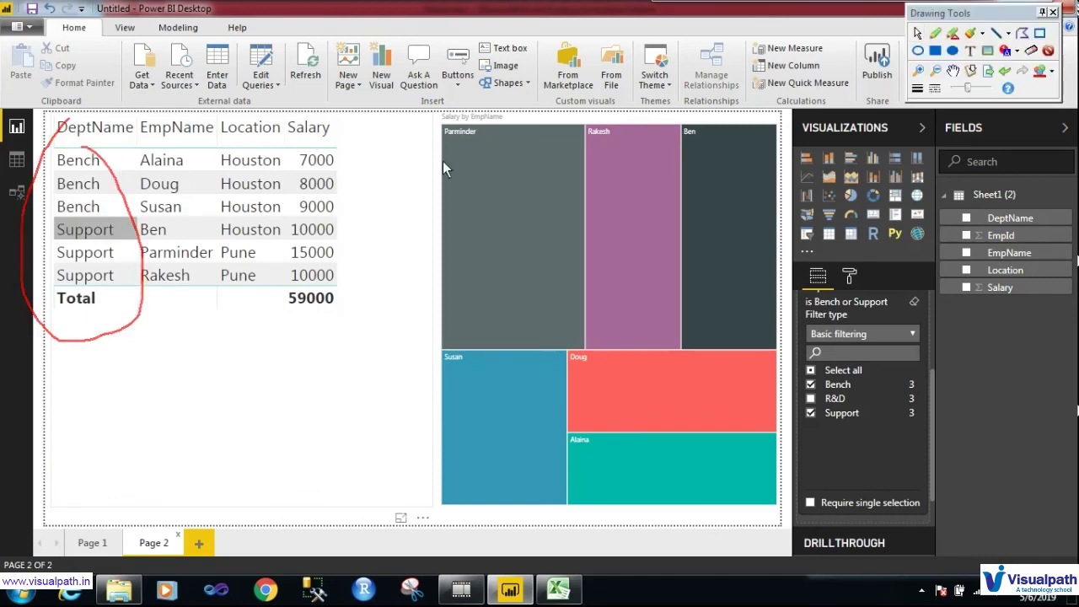
mouse_move(475, 119)
mouse_down()
mouse_move(440, 356)
mouse_move(711, 293)
mouse_move(455, 114)
mouse_move(446, 275)
mouse_up()
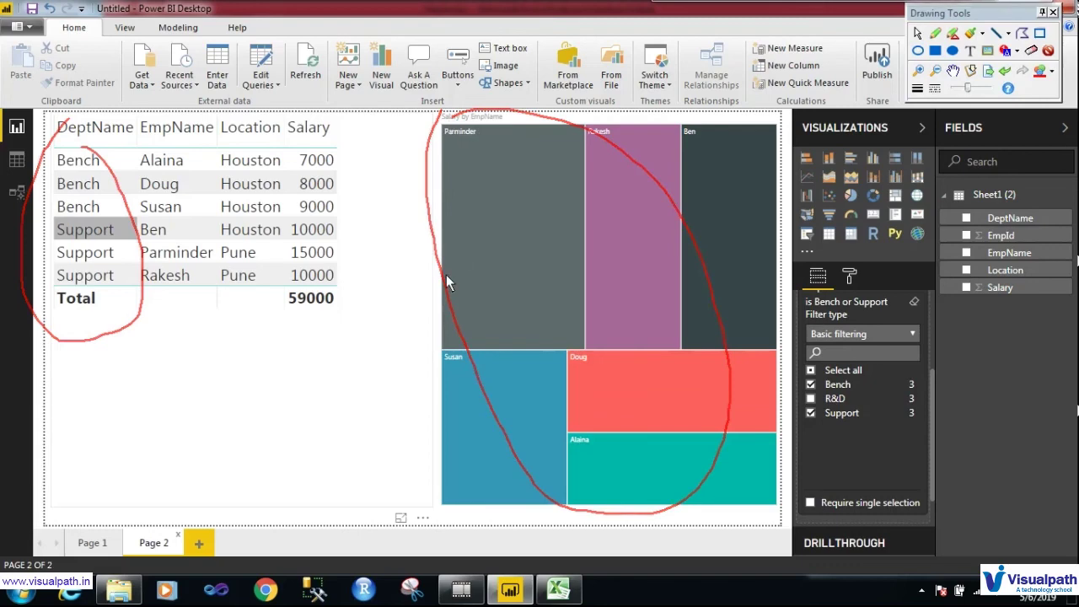
Clear the red annotation, deselect Bench and Support in the DeptName report level filter, and return to Page 1
key(Escape)
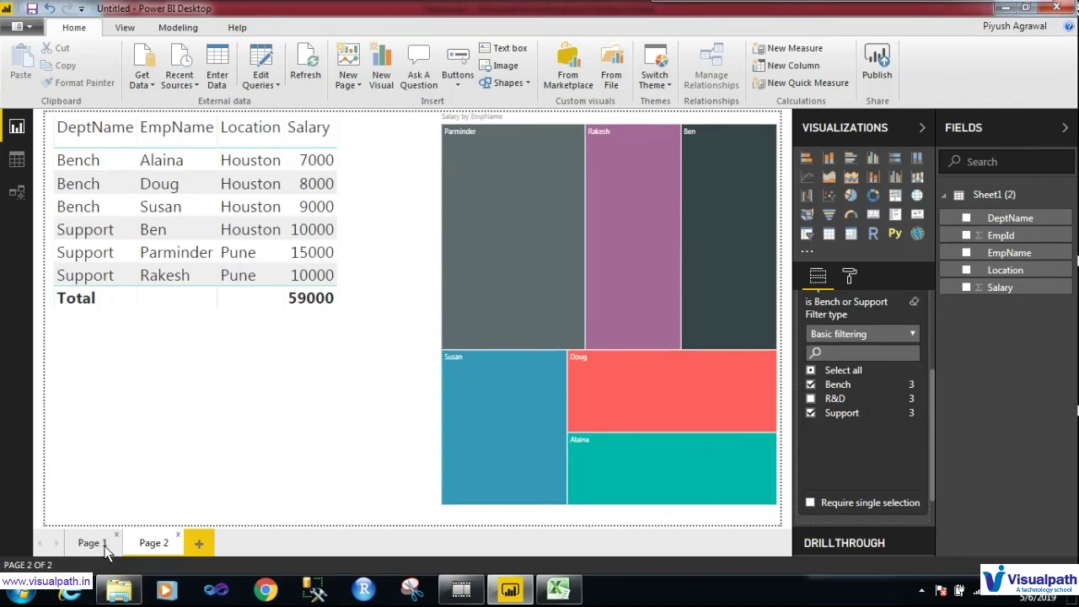
click(810, 384)
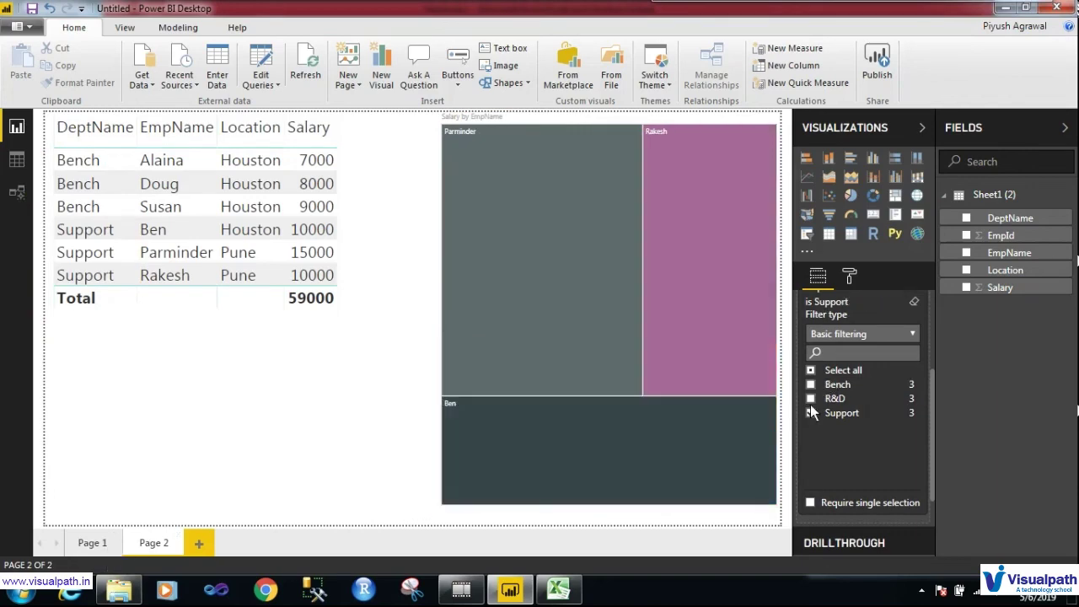
click(810, 413)
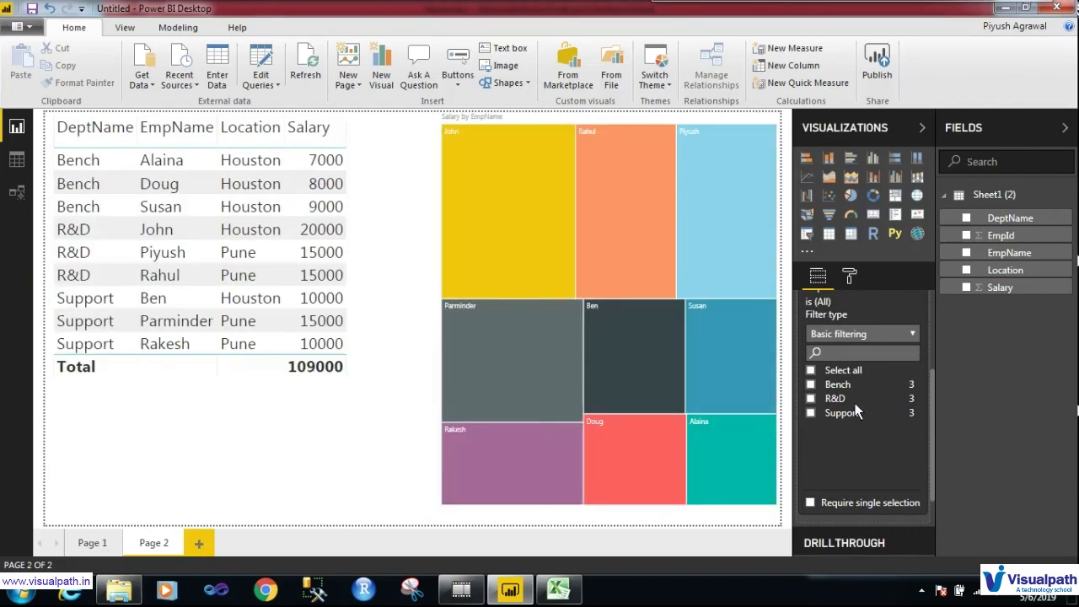
click(92, 543)
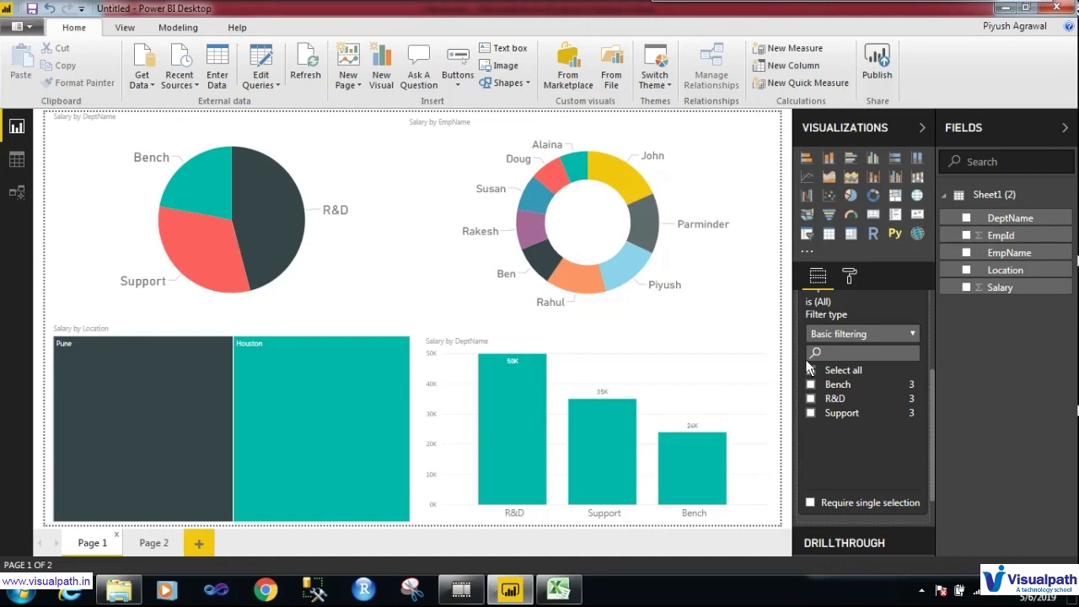
click(462, 592)
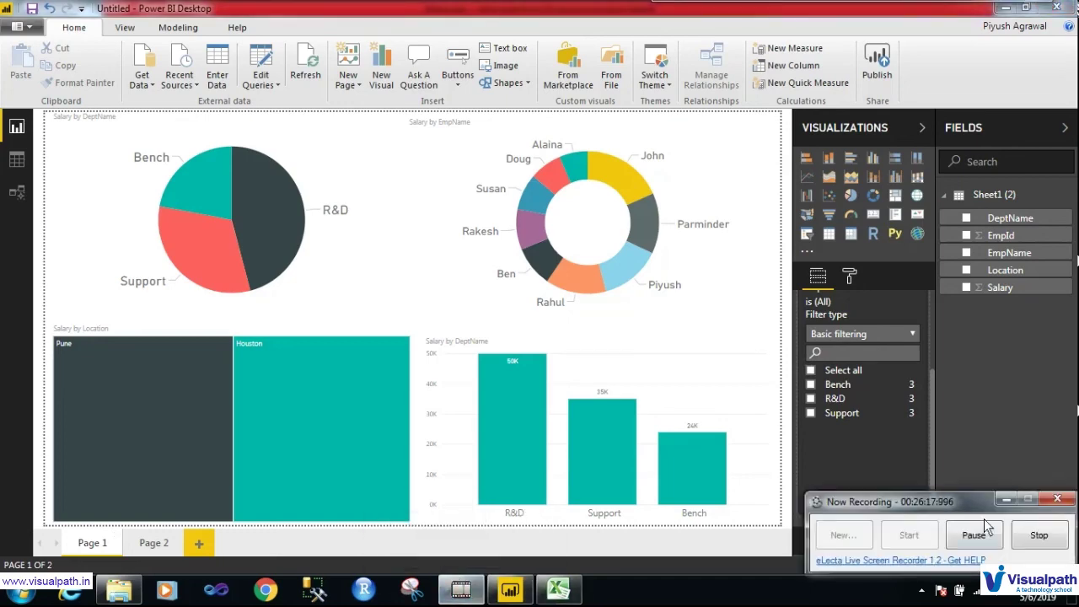
click(1033, 540)
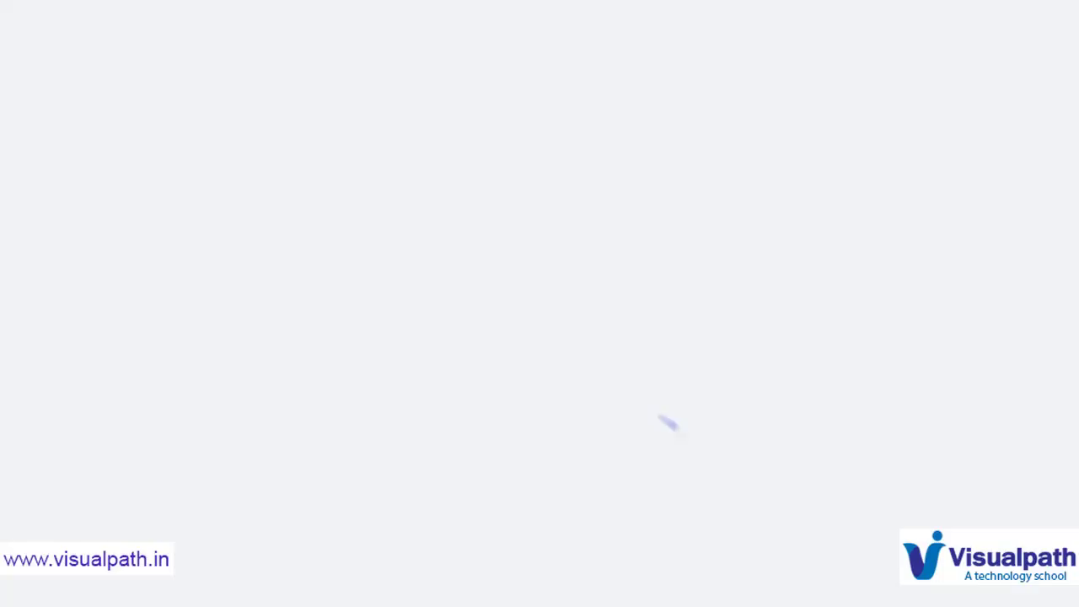